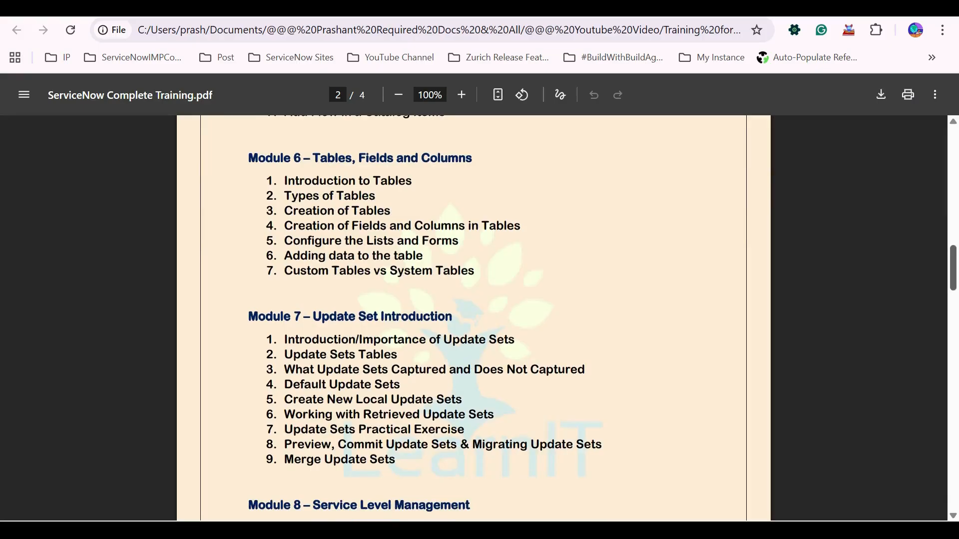
{"action": "scroll", "coordinate": [474, 318], "scroll_direction": "up", "scroll_amount": 1}
{"action": "scroll", "coordinate": [473, 318], "scroll_direction": "down", "scroll_amount": 1}
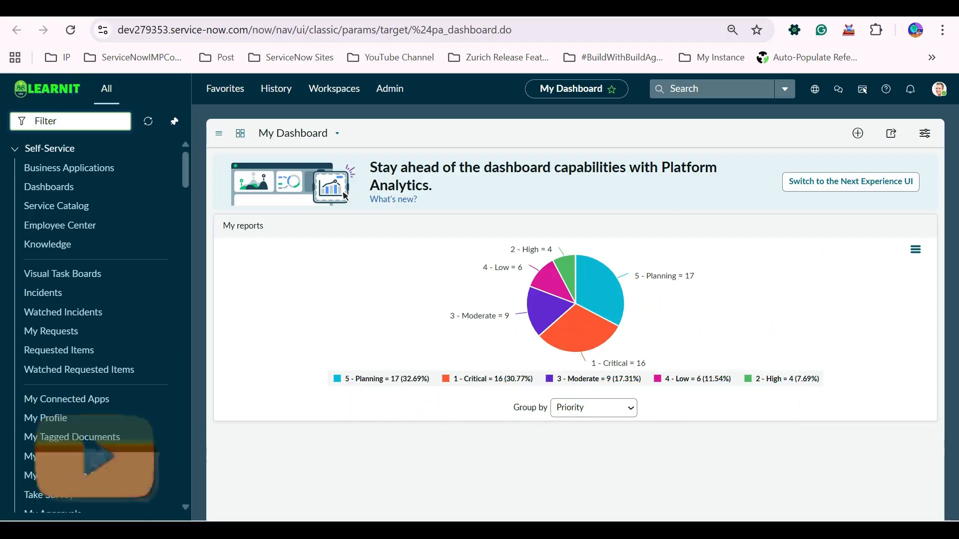
Search the web for "tables in servicenow" in a new browser tab.
{"action": "key", "text": "ctrl+t"}
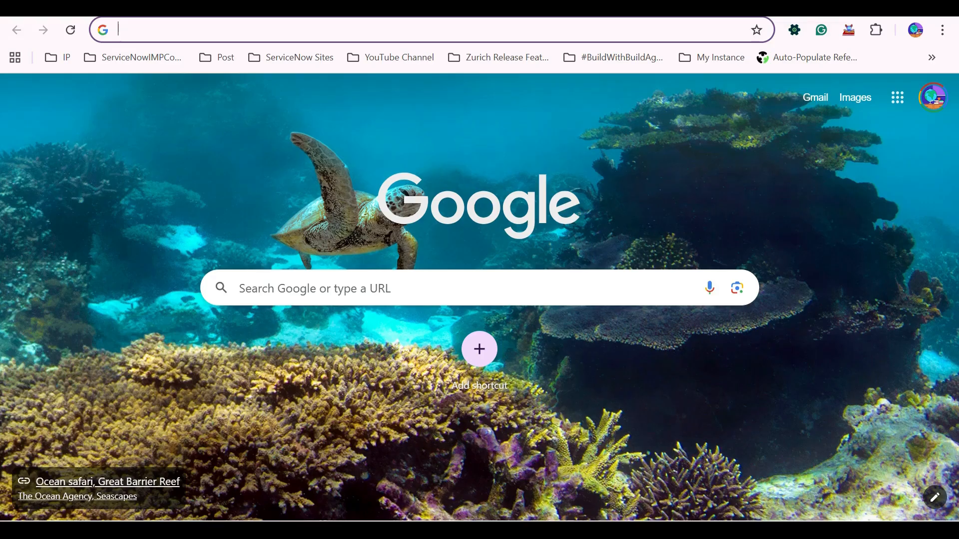
{"action": "type", "text": "Tables in"}
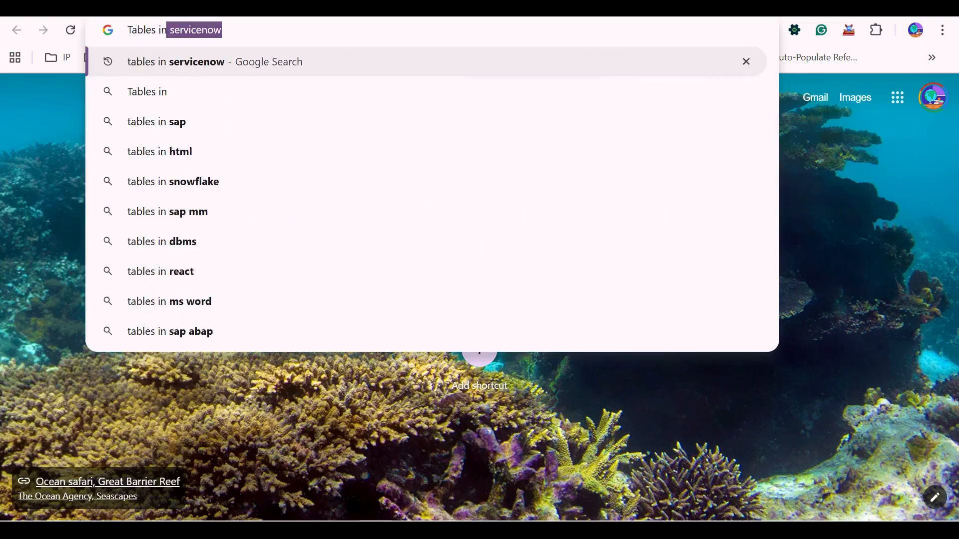
{"action": "key", "text": "Right"}
{"action": "key", "text": "Return"}
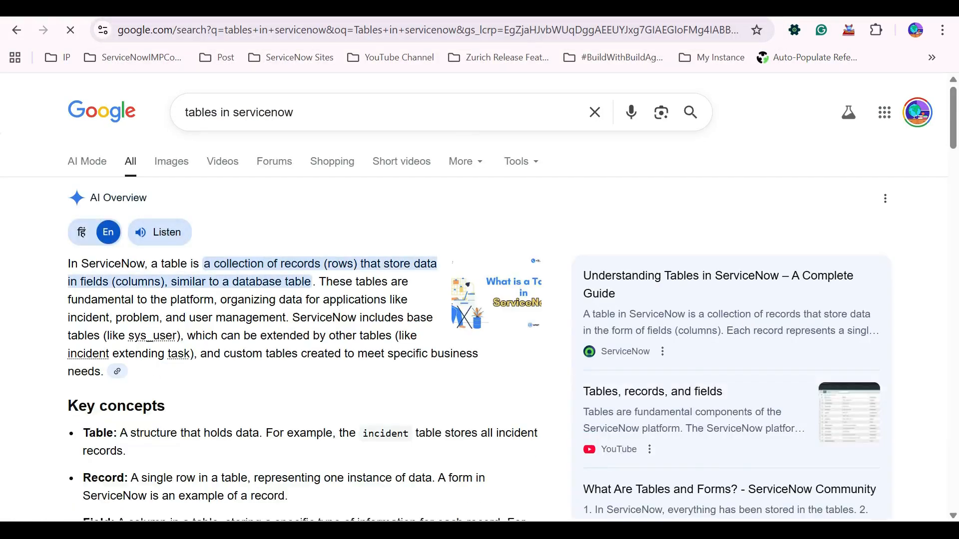
Look through the search results and open the ServiceNow documentation page on Table administration.
{"action": "scroll", "coordinate": [479, 300], "scroll_direction": "down", "scroll_amount": 15}
{"action": "scroll", "coordinate": [479, 300], "scroll_direction": "up", "scroll_amount": 7}
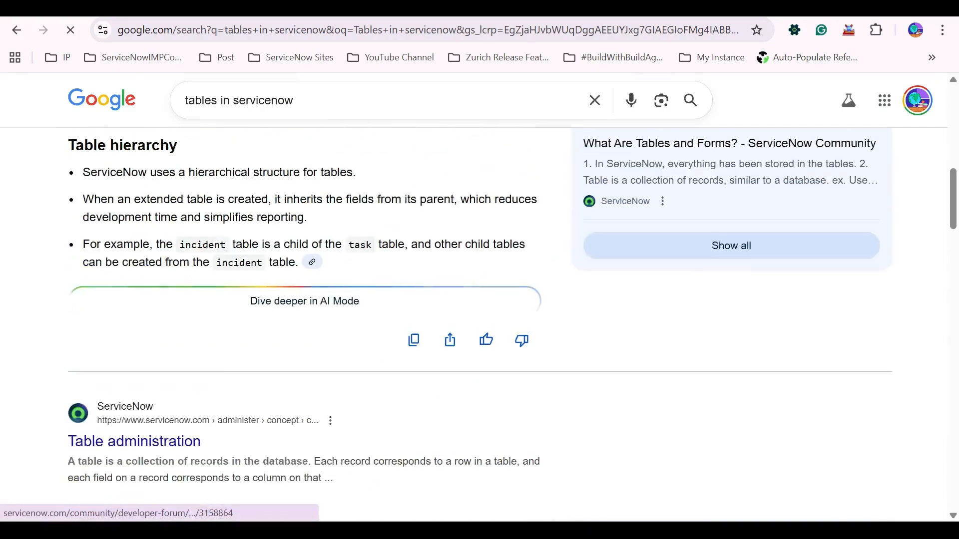
{"action": "scroll", "coordinate": [479, 300], "scroll_direction": "down", "scroll_amount": 2}
{"action": "scroll", "coordinate": [480, 300], "scroll_direction": "down", "scroll_amount": 1}
{"action": "key", "text": "ctrl+Tab"}
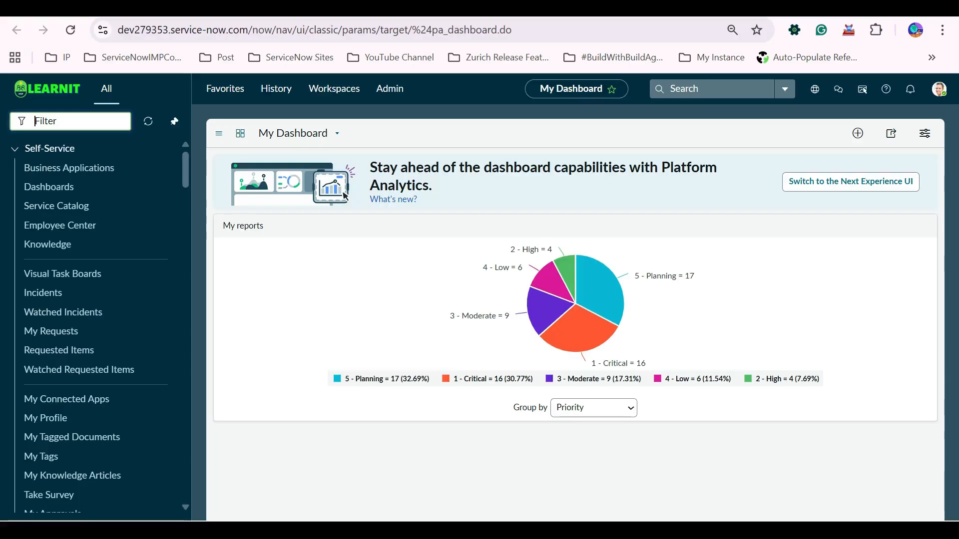
{"action": "key", "text": "ctrl+shift+Tab"}
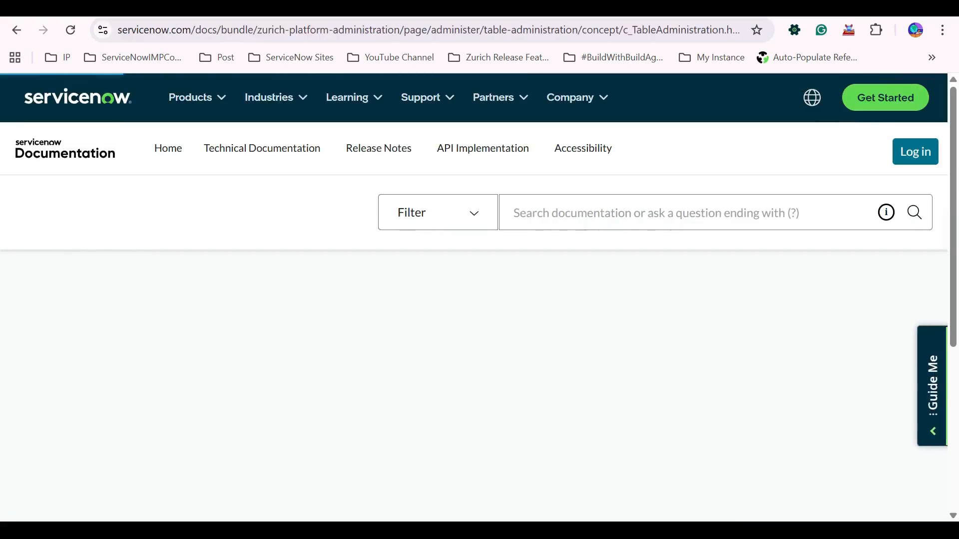
Read through the Table administration documentation page, from the table definition down to the end and back.
{"action": "scroll", "coordinate": [504, 380], "scroll_direction": "down", "scroll_amount": 2}
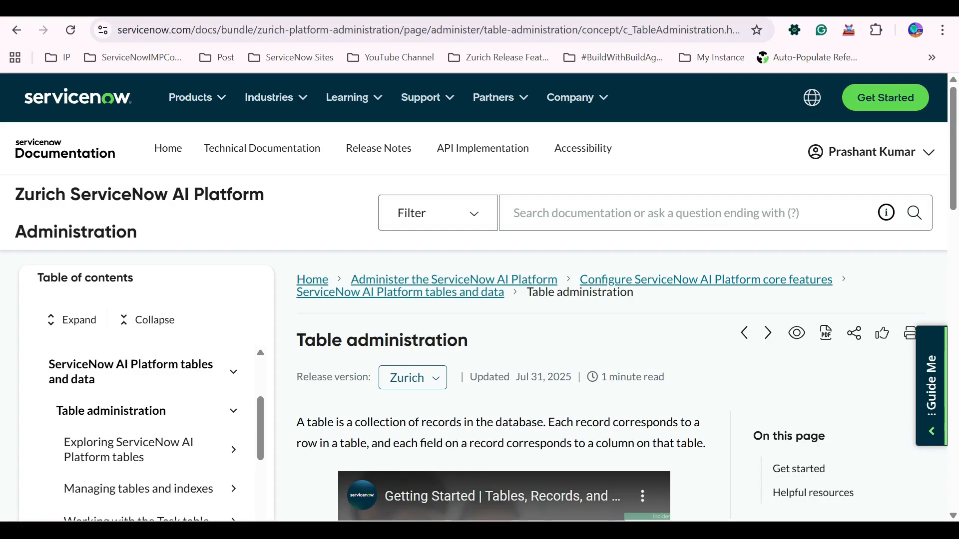
{"action": "scroll", "coordinate": [504, 344], "scroll_direction": "down", "scroll_amount": 5}
{"action": "scroll", "coordinate": [504, 345], "scroll_direction": "up", "scroll_amount": 5}
{"action": "scroll", "coordinate": [412, 259], "scroll_direction": "down", "scroll_amount": 10}
{"action": "scroll", "coordinate": [412, 260], "scroll_direction": "up", "scroll_amount": 10}
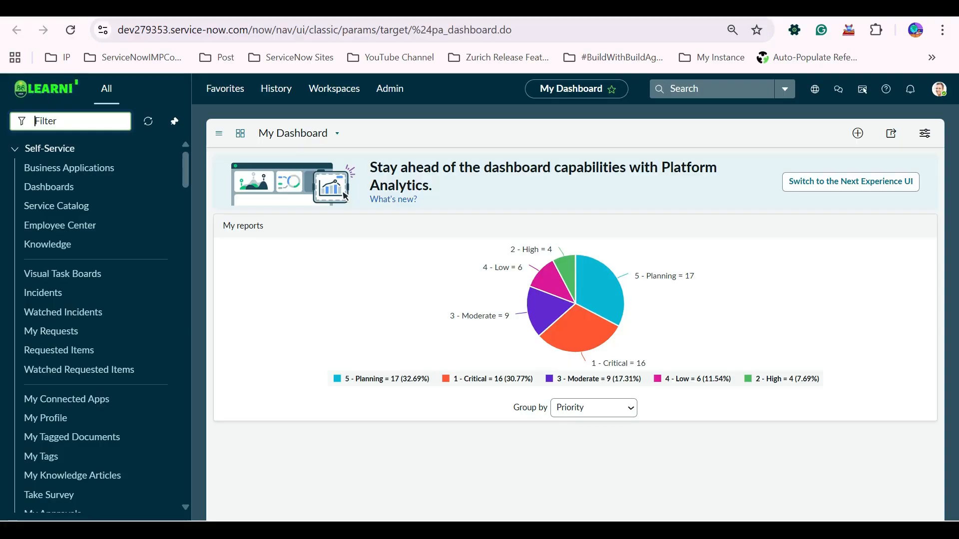
Find "tables" in the instance's navigator and open the Tables list under System Definition.
{"action": "type", "text": "tables"}
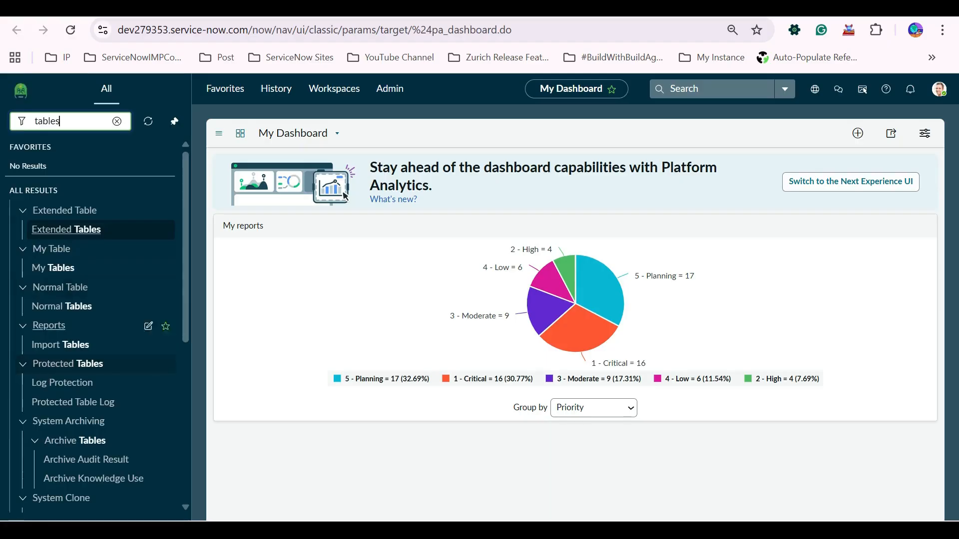
{"action": "scroll", "coordinate": [95, 272], "scroll_direction": "down", "scroll_amount": 6}
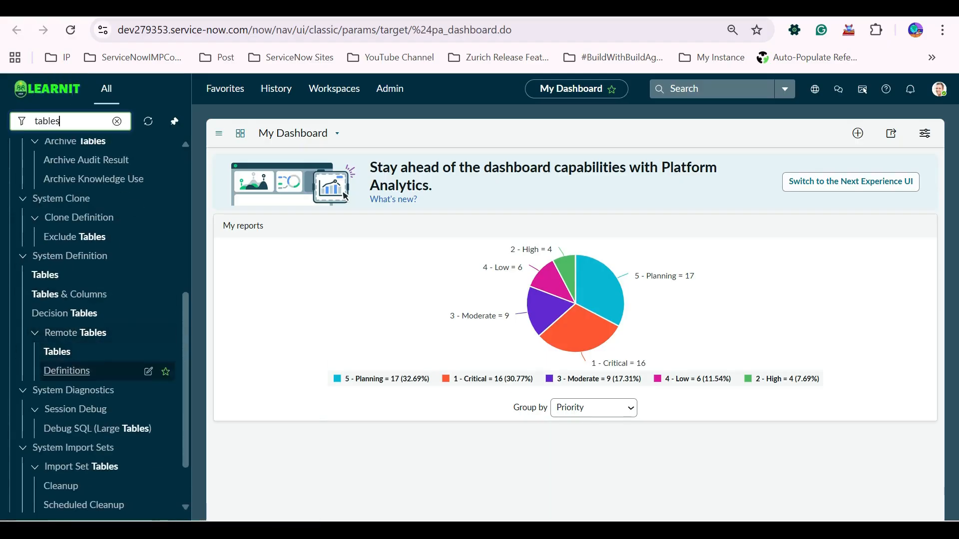
{"action": "left_click", "coordinate": [45, 274]}
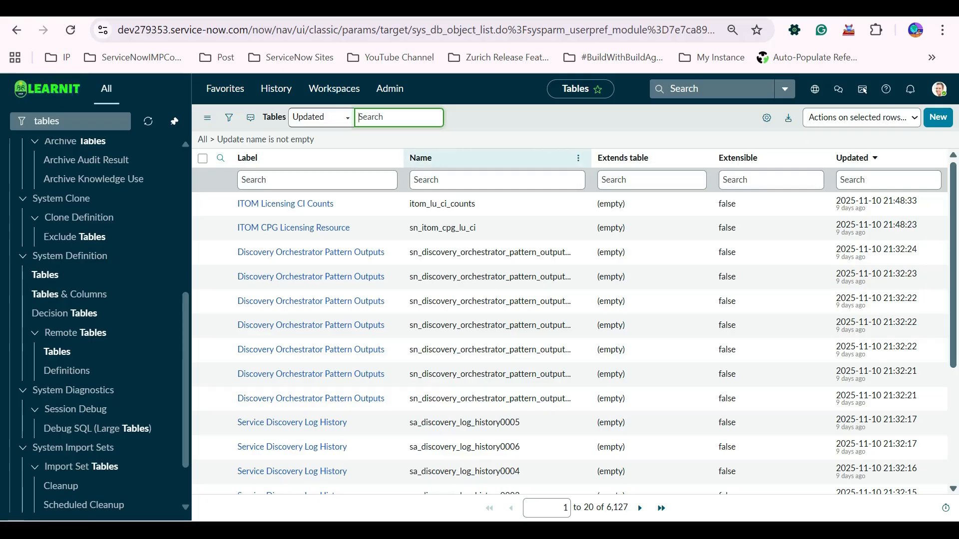
Filter the Tables list to entries whose name starts with "incident".
{"action": "left_click", "coordinate": [490, 158]}
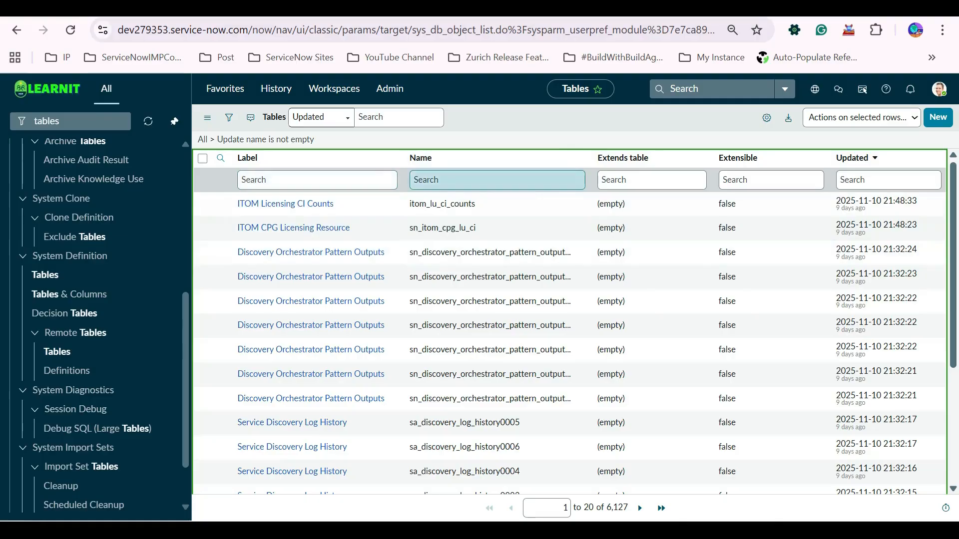
{"action": "left_click", "coordinate": [496, 180]}
{"action": "type", "text": "incid"}
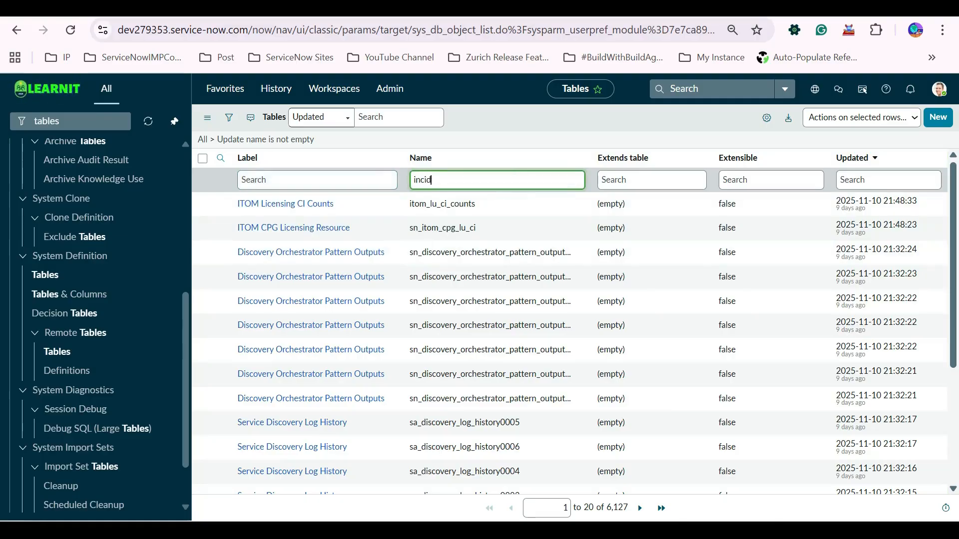
{"action": "type", "text": "ent"}
{"action": "key", "text": "Return"}
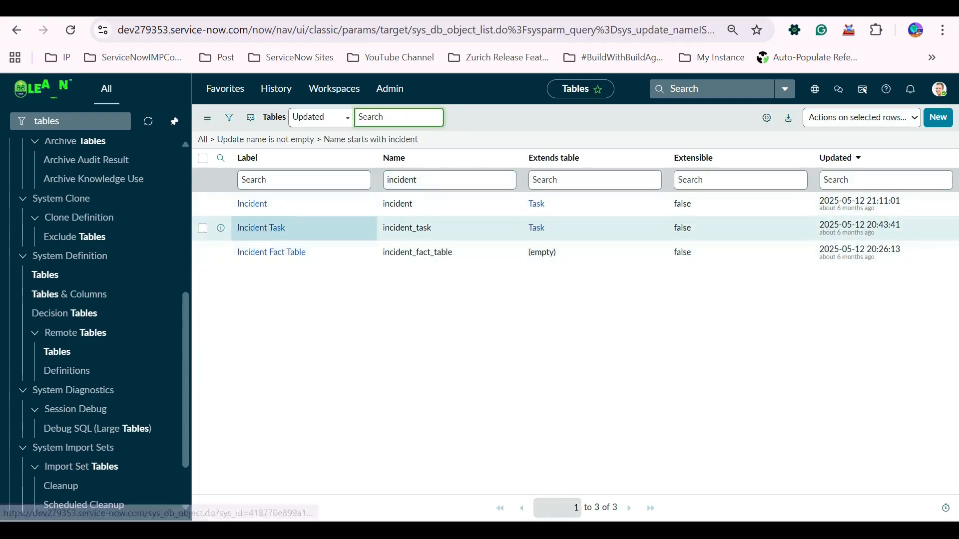
Open the Incident table record and examine its Extends table field, columns, related links and access controls.
{"action": "left_click", "coordinate": [252, 204]}
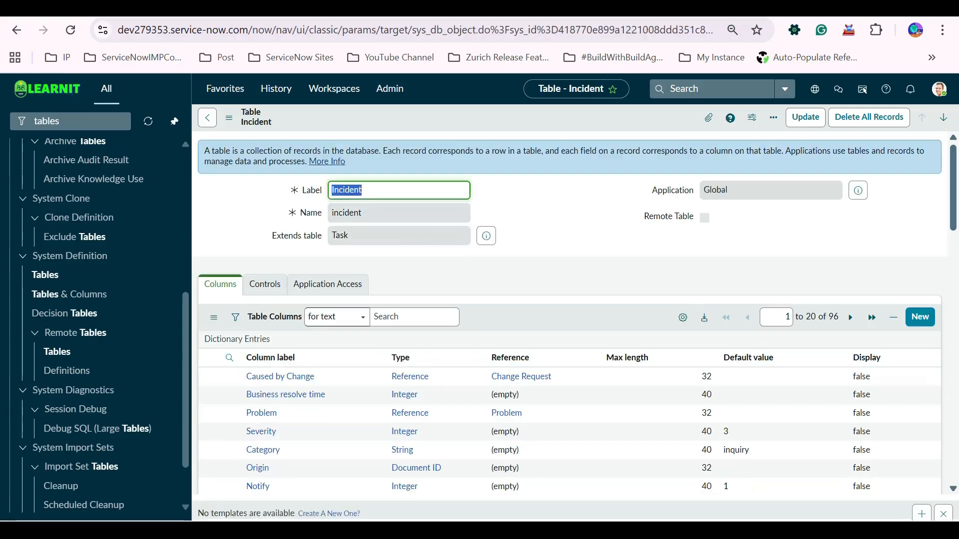
{"action": "double_click", "coordinate": [340, 236]}
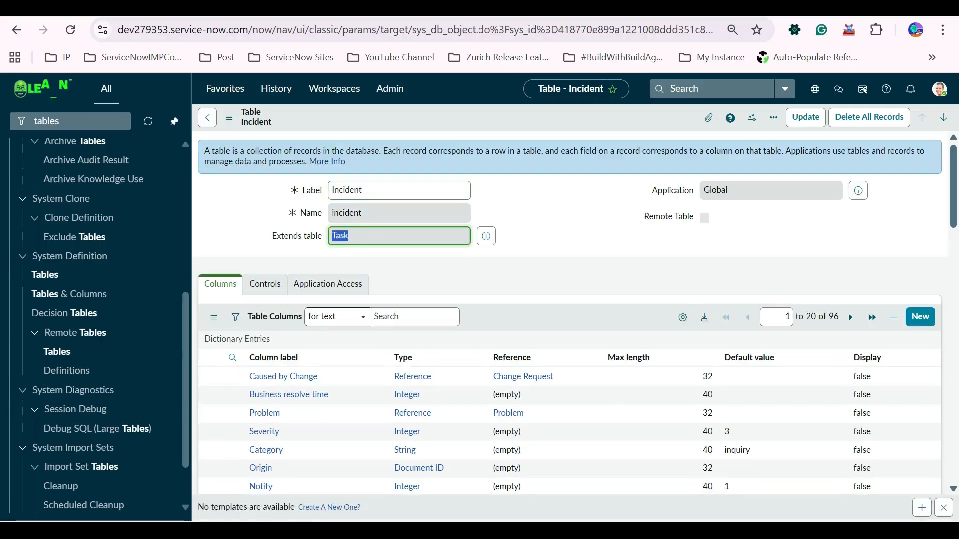
{"action": "scroll", "coordinate": [569, 315], "scroll_direction": "down", "scroll_amount": 3}
{"action": "scroll", "coordinate": [569, 315], "scroll_direction": "up", "scroll_amount": 3}
{"action": "scroll", "coordinate": [574, 313], "scroll_direction": "down", "scroll_amount": 15}
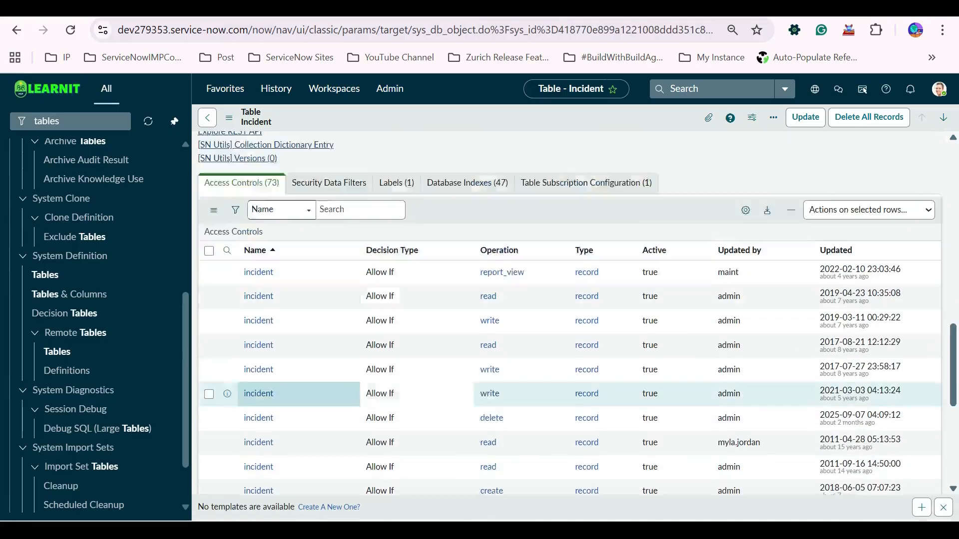
{"action": "scroll", "coordinate": [574, 313], "scroll_direction": "up", "scroll_amount": 12}
{"action": "scroll", "coordinate": [574, 313], "scroll_direction": "down", "scroll_amount": 7}
{"action": "scroll", "coordinate": [570, 320], "scroll_direction": "down", "scroll_amount": 2}
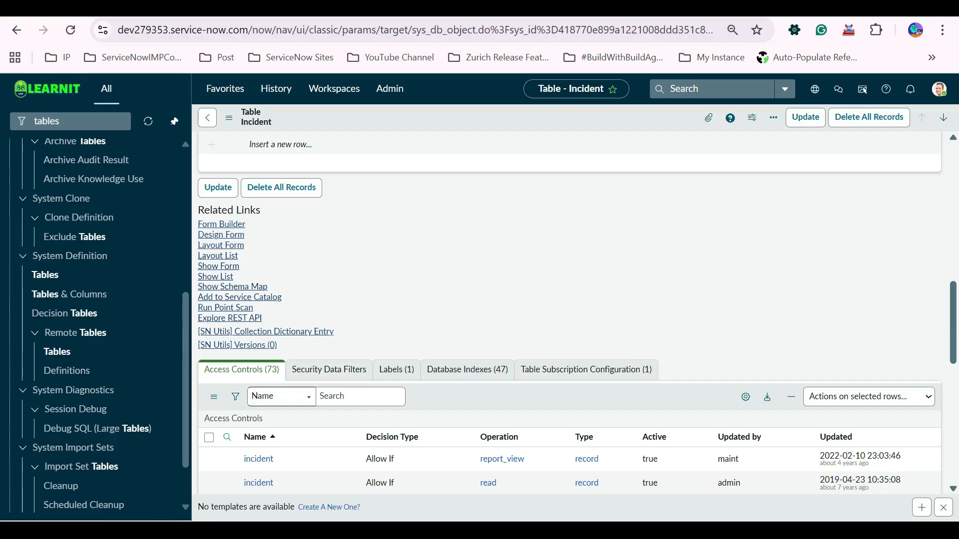
Show the Incident table's schema map, expand the Task table's hierarchy and look through the tables extending it.
{"action": "left_click", "coordinate": [232, 287]}
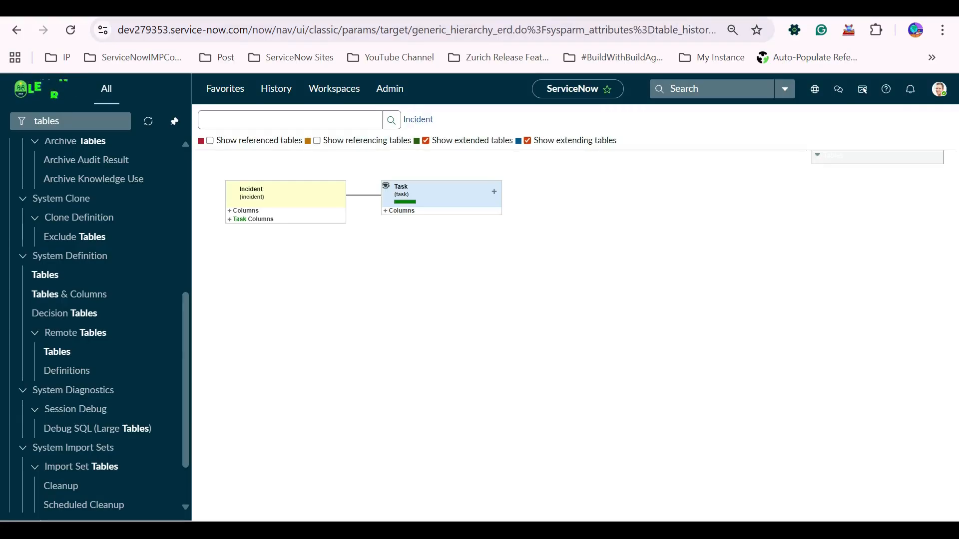
{"action": "left_click", "coordinate": [494, 192]}
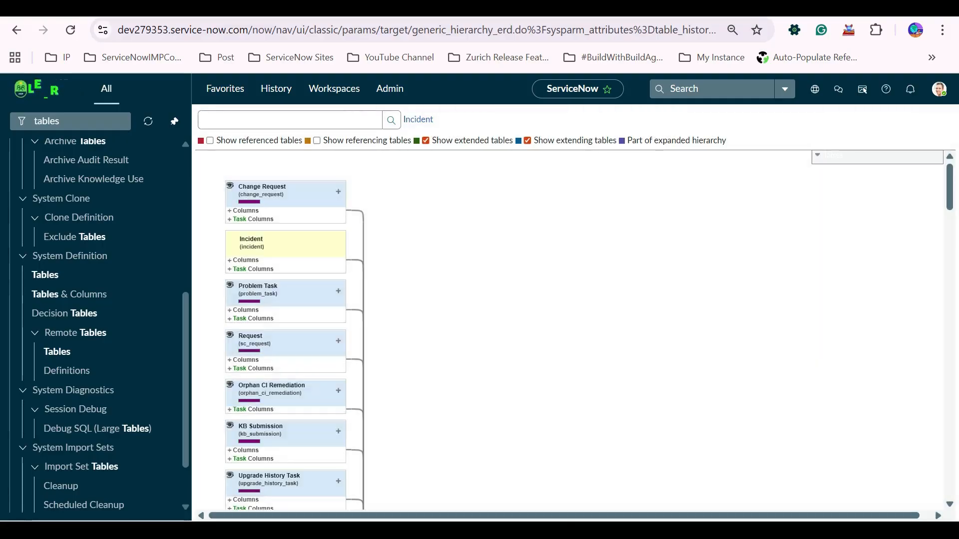
{"action": "scroll", "coordinate": [574, 329], "scroll_direction": "down", "scroll_amount": 3}
{"action": "scroll", "coordinate": [574, 330], "scroll_direction": "down", "scroll_amount": 20}
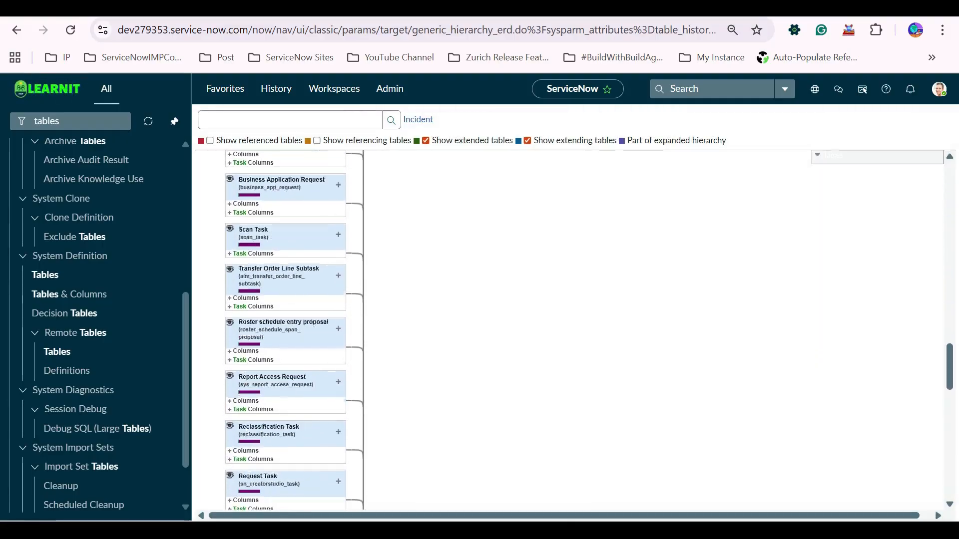
{"action": "scroll", "coordinate": [574, 330], "scroll_direction": "up", "scroll_amount": 4}
{"action": "scroll", "coordinate": [574, 330], "scroll_direction": "down", "scroll_amount": 3}
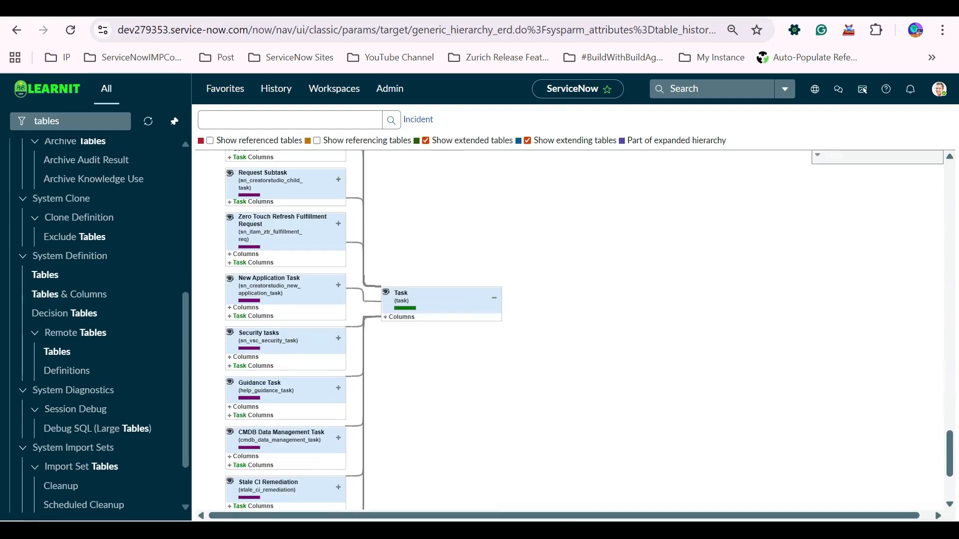
{"action": "scroll", "coordinate": [574, 330], "scroll_direction": "up", "scroll_amount": 8}
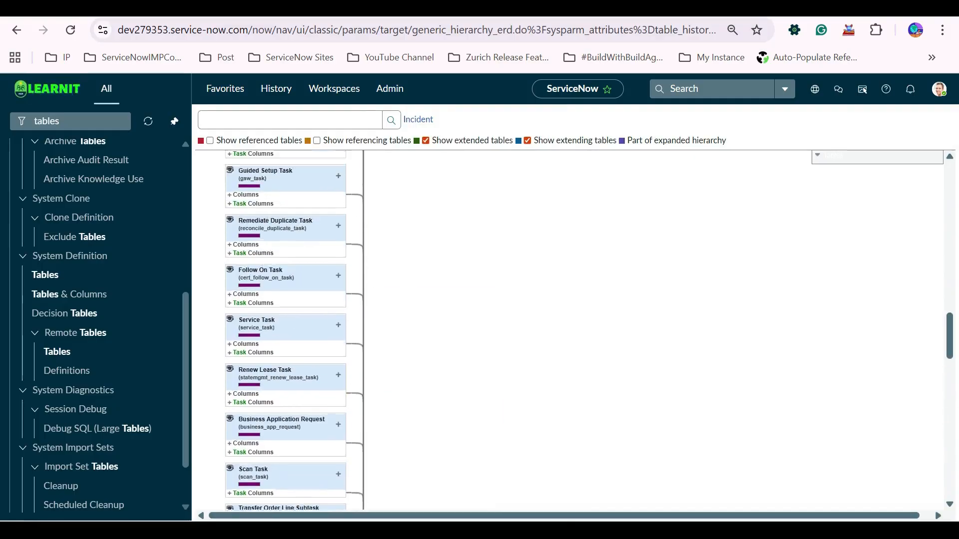
{"action": "scroll", "coordinate": [575, 329], "scroll_direction": "up", "scroll_amount": 10}
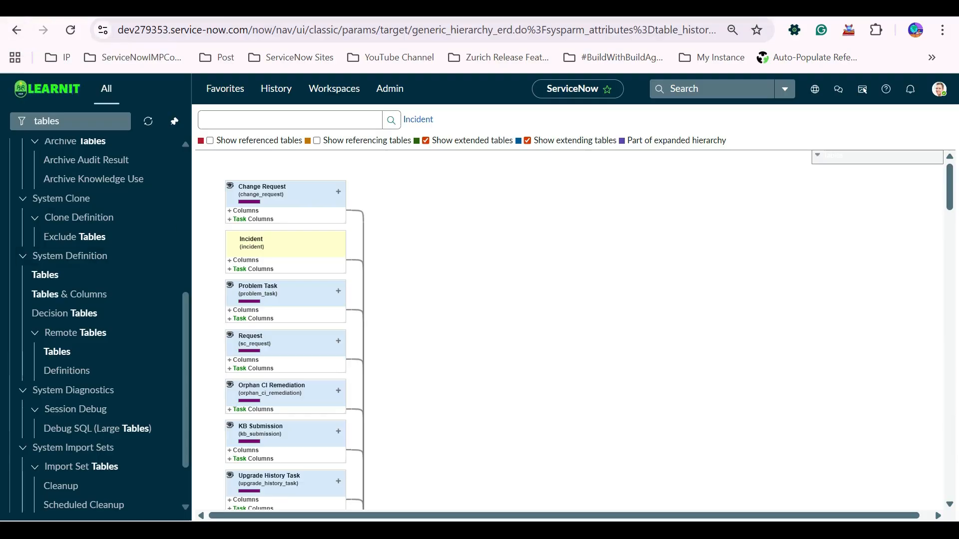
Inspect the Incident table's own columns in the schema map, collapse them and expand its inherited Task columns.
{"action": "left_click", "coordinate": [230, 261]}
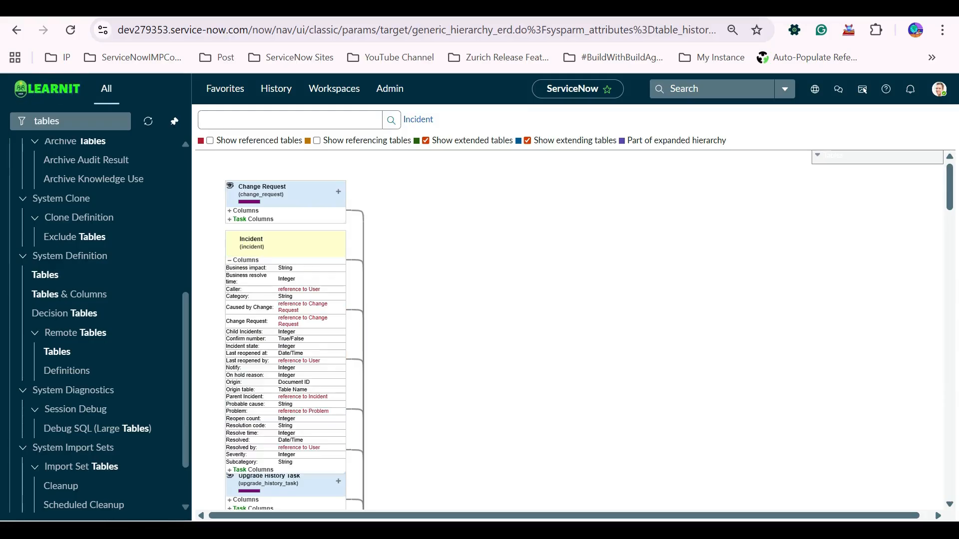
{"action": "left_click", "coordinate": [230, 261]}
{"action": "left_click", "coordinate": [230, 260]}
{"action": "scroll", "coordinate": [230, 261], "scroll_direction": "down", "scroll_amount": 10}
{"action": "scroll", "coordinate": [230, 260], "scroll_direction": "up", "scroll_amount": 10}
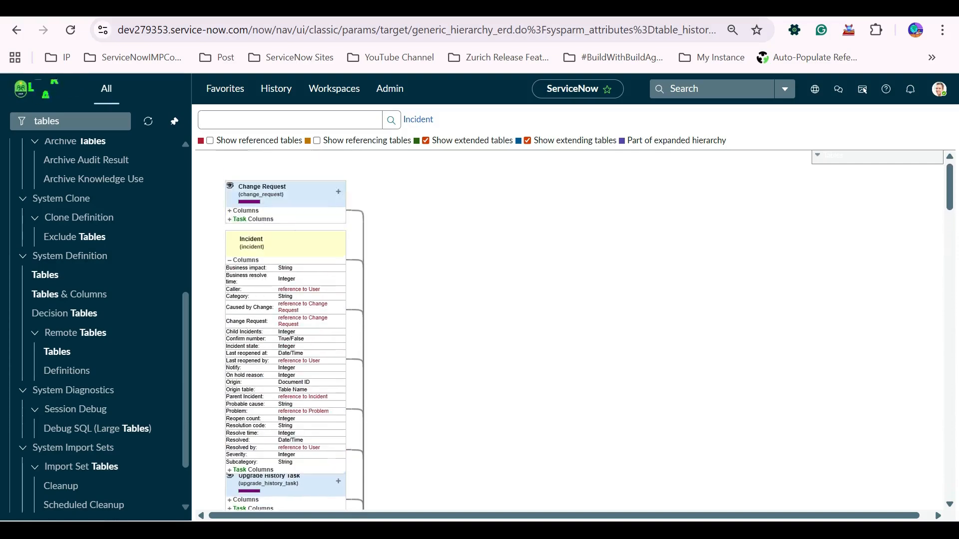
{"action": "left_click", "coordinate": [229, 261]}
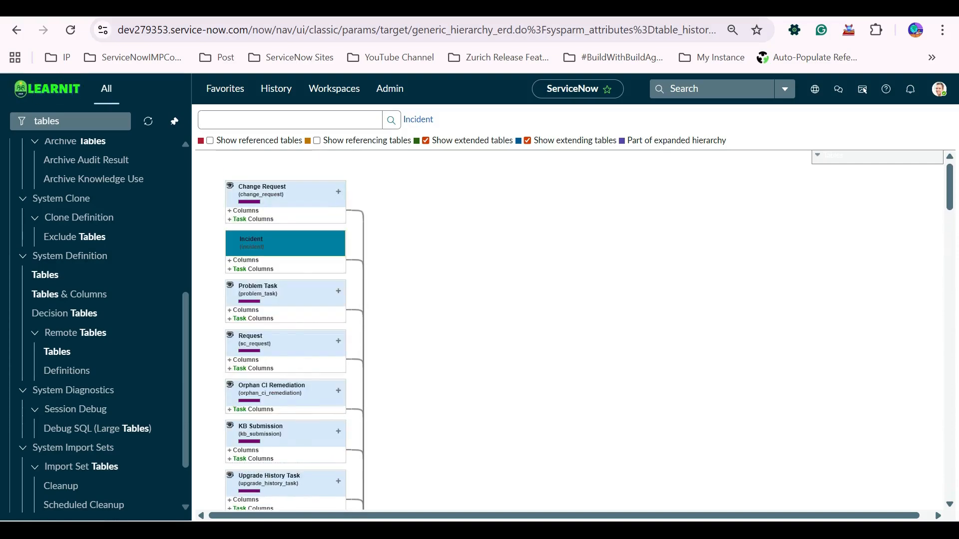
{"action": "left_click", "coordinate": [230, 269]}
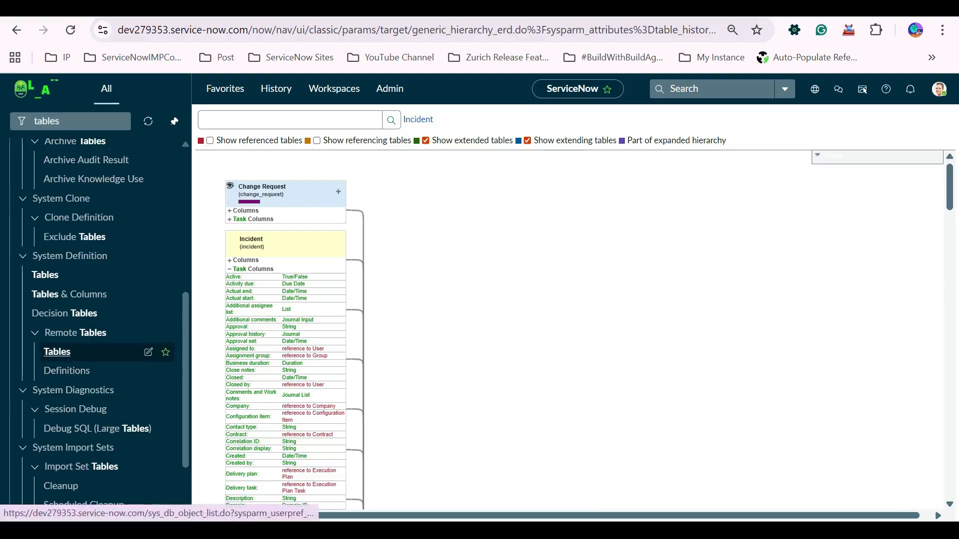
Reopen the Tables list, remove its update name filter and check the sys_db_object table name in the page address.
{"action": "left_click", "coordinate": [46, 275]}
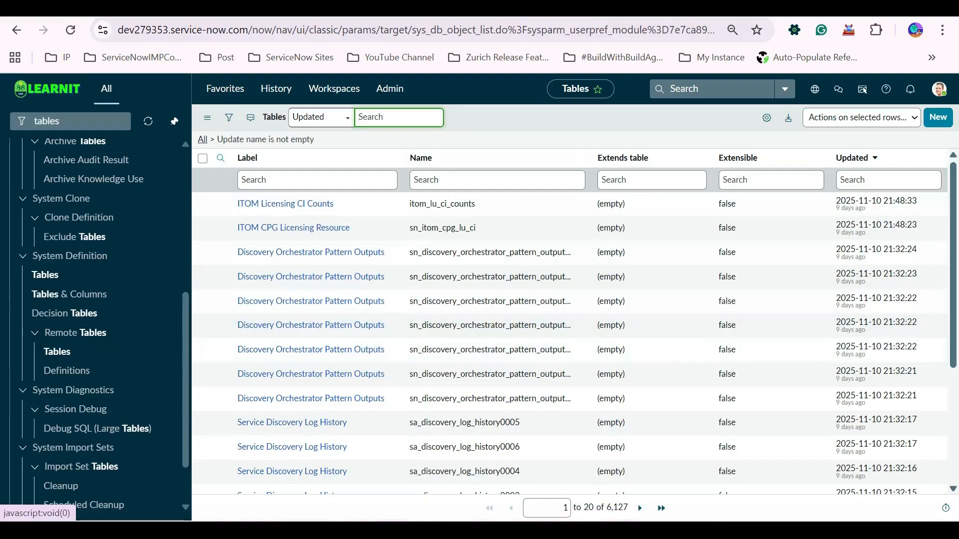
{"action": "left_click", "coordinate": [202, 139]}
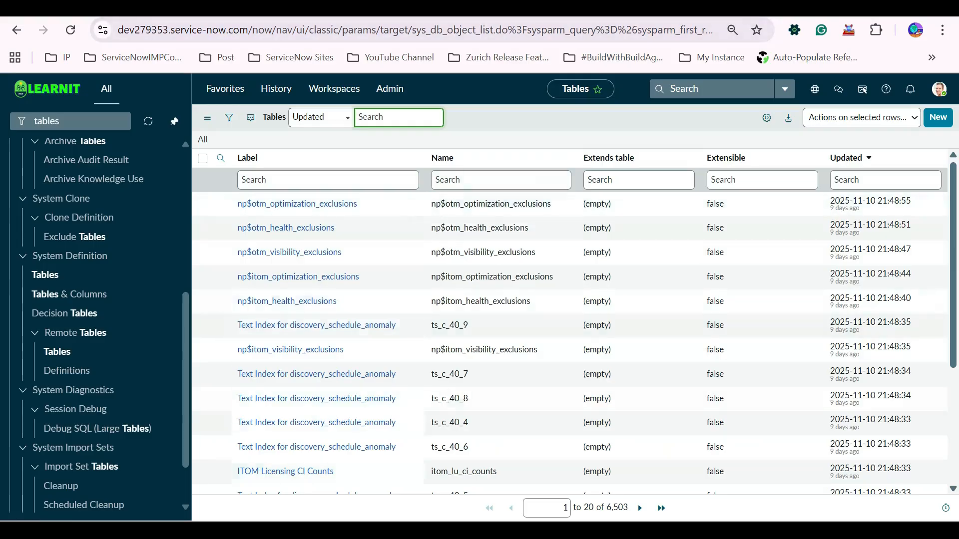
{"action": "scroll", "coordinate": [449, 234], "scroll_direction": "down", "scroll_amount": 4}
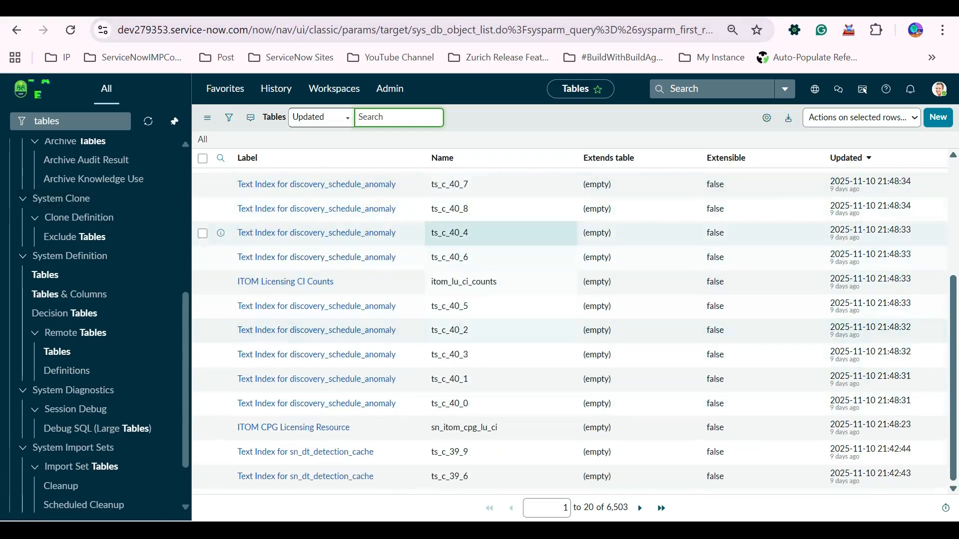
{"action": "scroll", "coordinate": [449, 300], "scroll_direction": "up", "scroll_amount": 4}
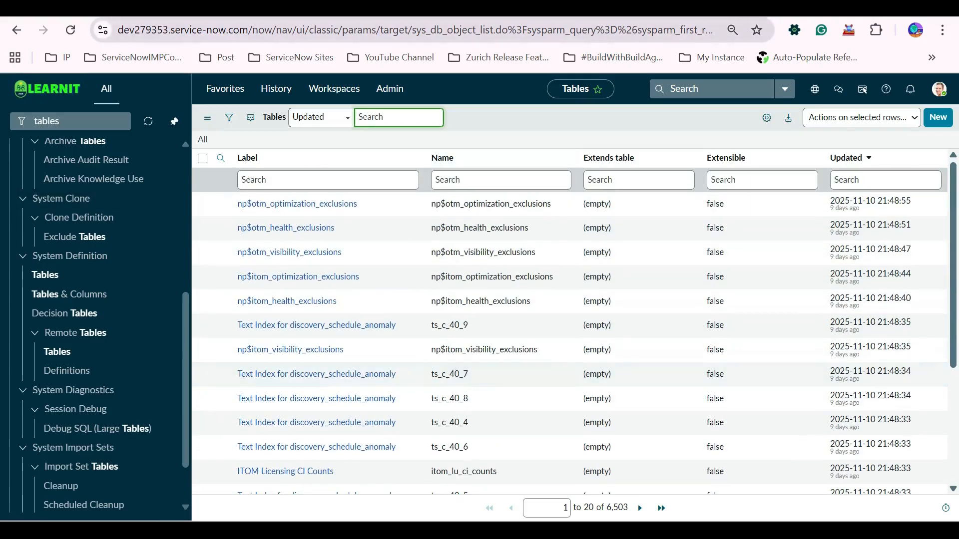
{"action": "left_click_drag", "start_coordinate": [488, 30], "coordinate": [416, 30]}
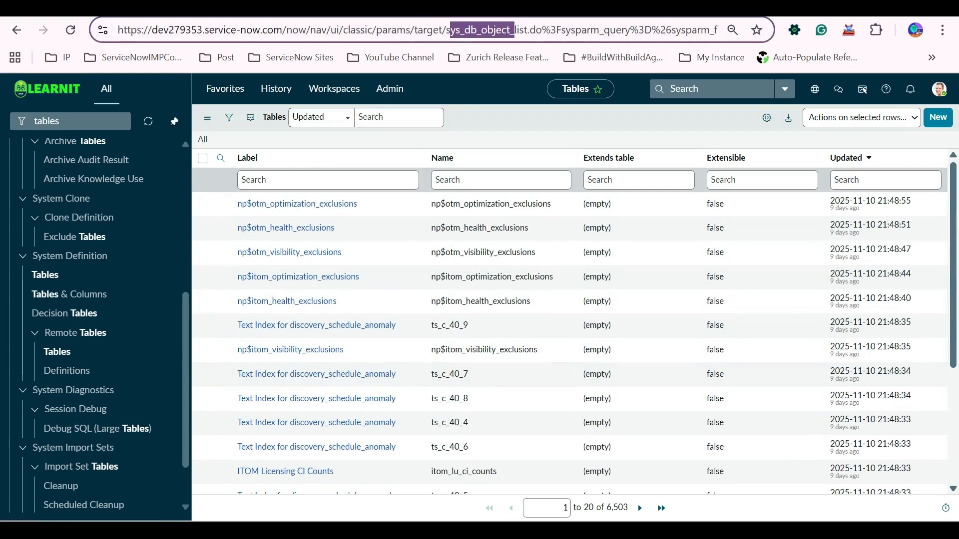
{"action": "left_click", "coordinate": [500, 139]}
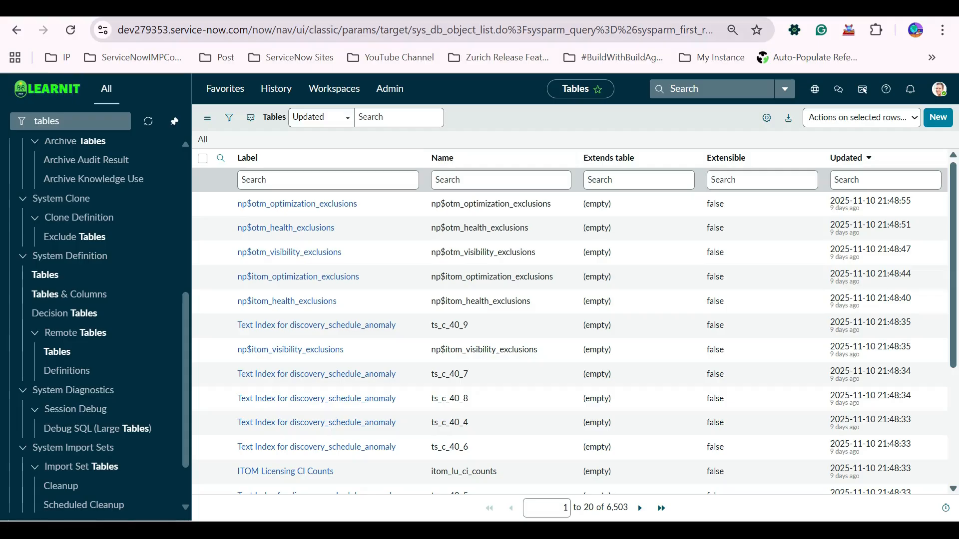
Open the tables list from the navigator with sys_db_object.list and check the table name in the new page's address.
{"action": "left_click_drag", "start_coordinate": [412, 30], "coordinate": [475, 30]}
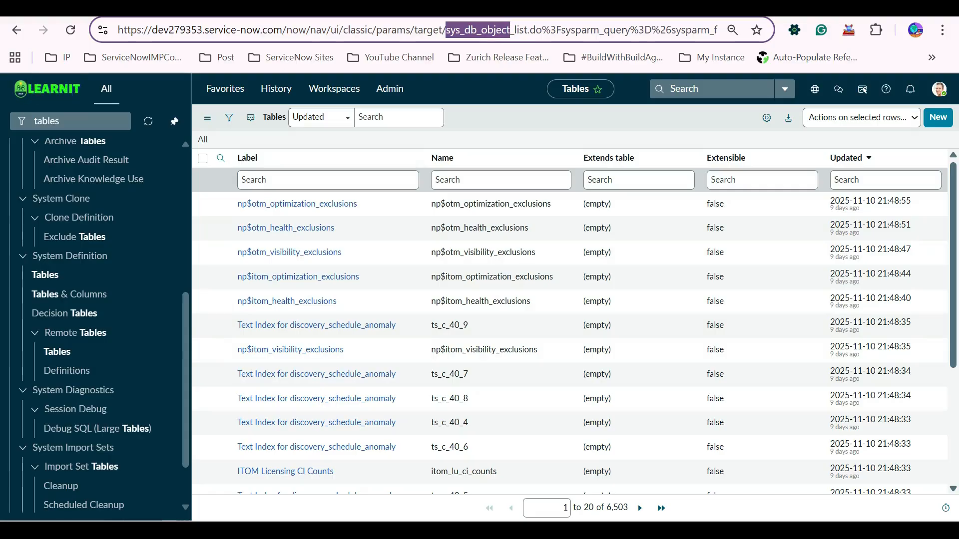
{"action": "double_click", "coordinate": [58, 122]}
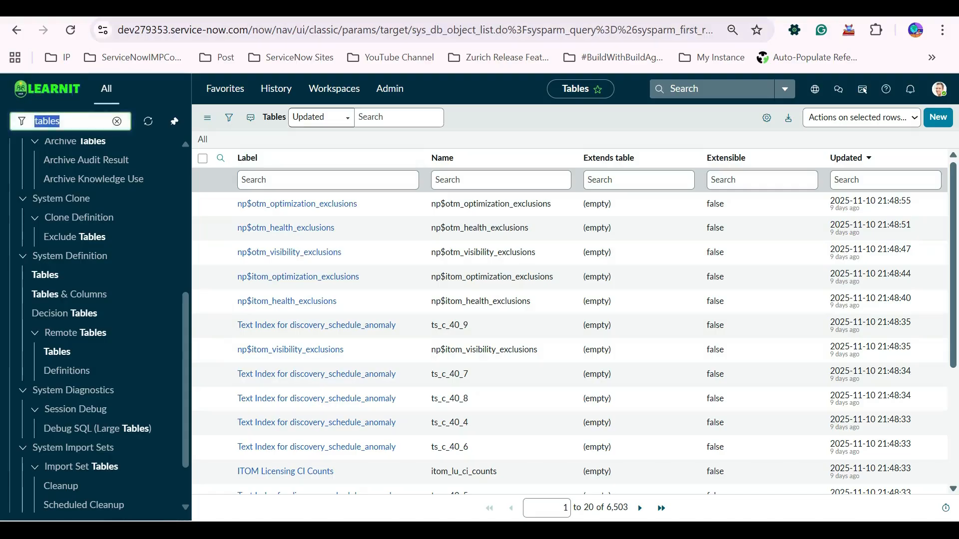
{"action": "type", "text": "sys_db_object"}
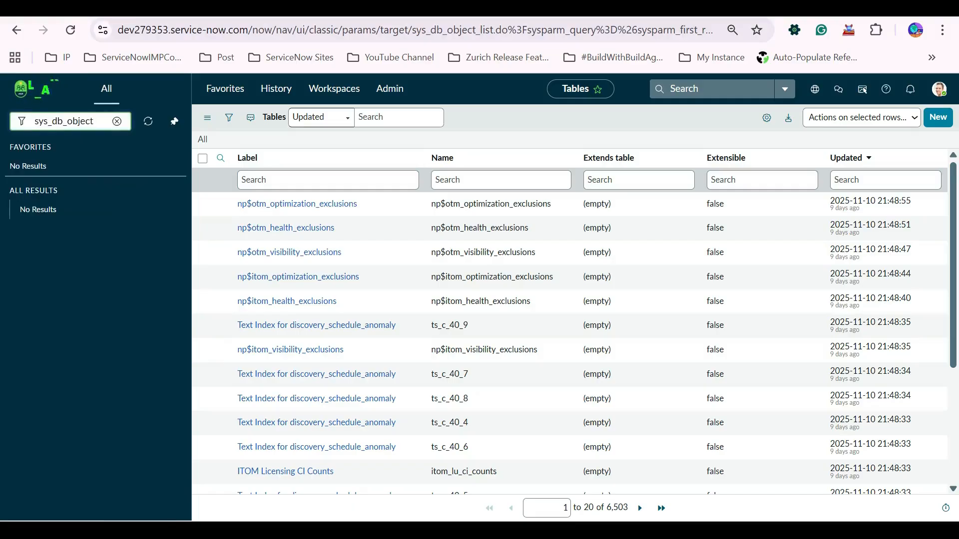
{"action": "type", "text": ".list"}
{"action": "key", "text": "Return"}
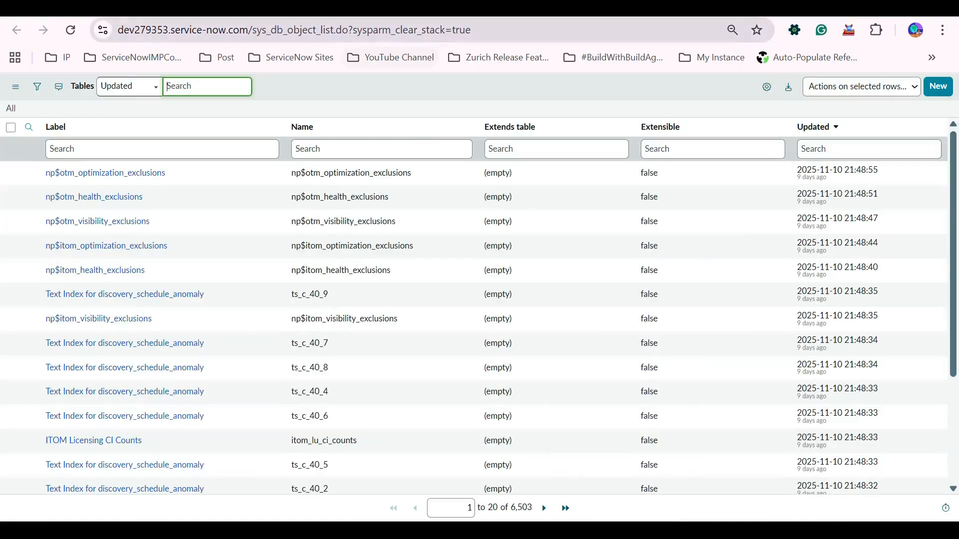
{"action": "double_click", "coordinate": [304, 30]}
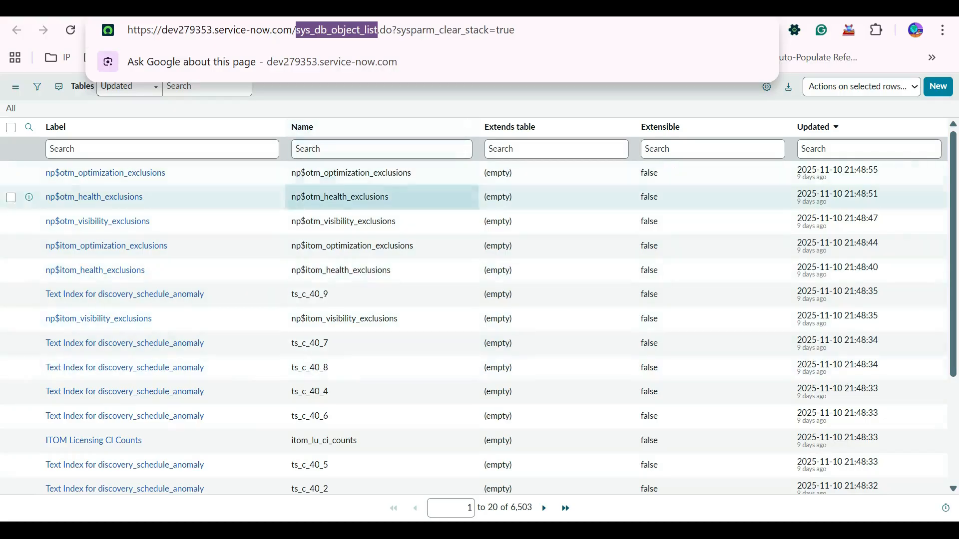
{"action": "left_click", "coordinate": [296, 149]}
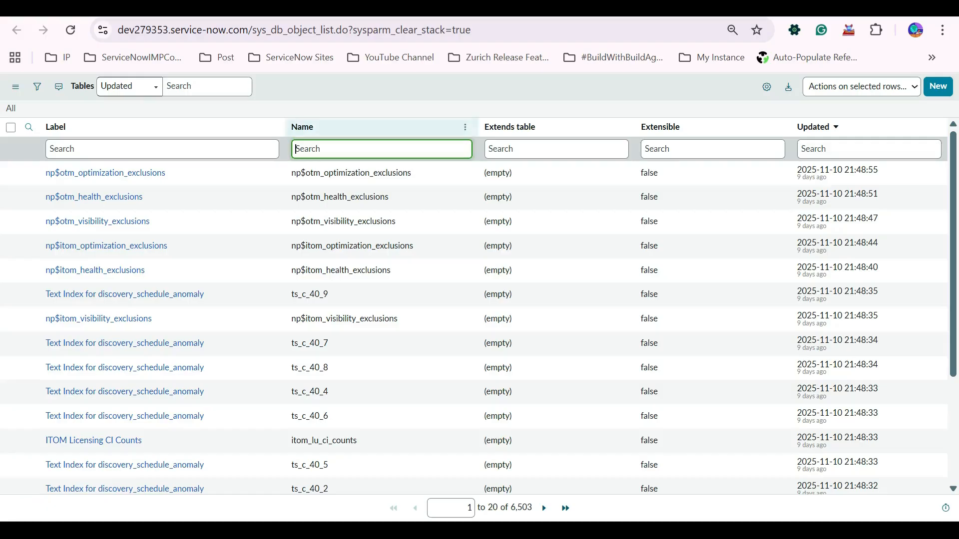
{"action": "left_click_drag", "start_coordinate": [227, 30], "coordinate": [354, 30]}
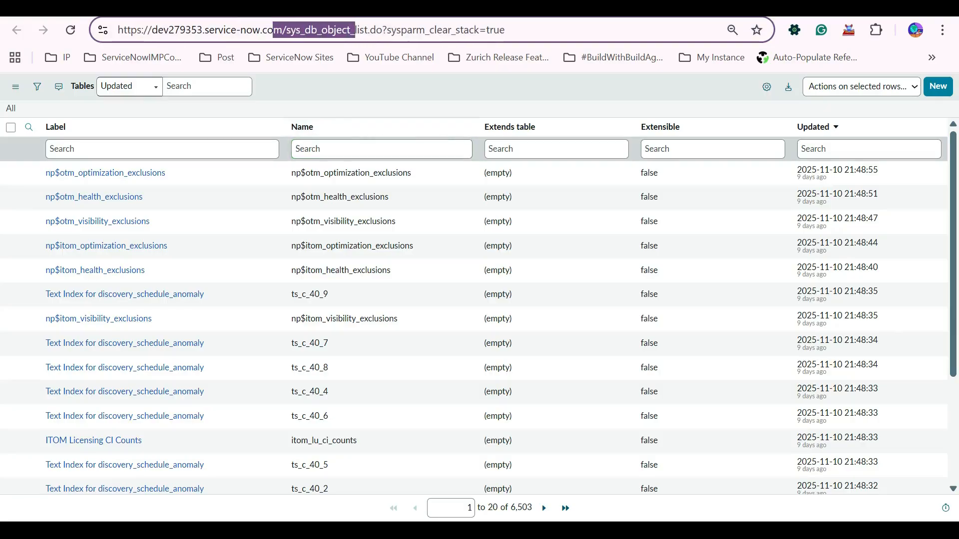
{"action": "key", "text": "BackSpace"}
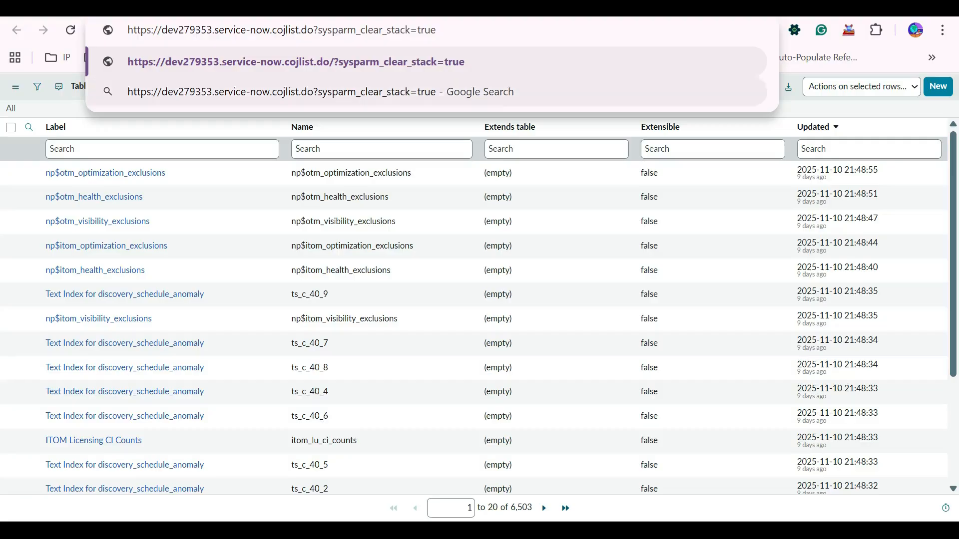
{"action": "key", "text": "Escape"}
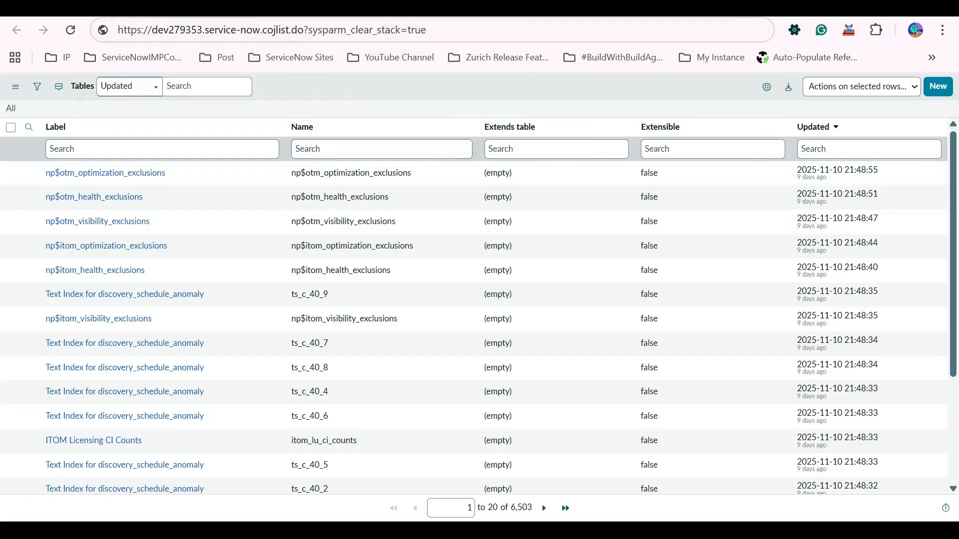
{"action": "key", "text": "ctrl+l"}
{"action": "key", "text": "ctrl+z"}
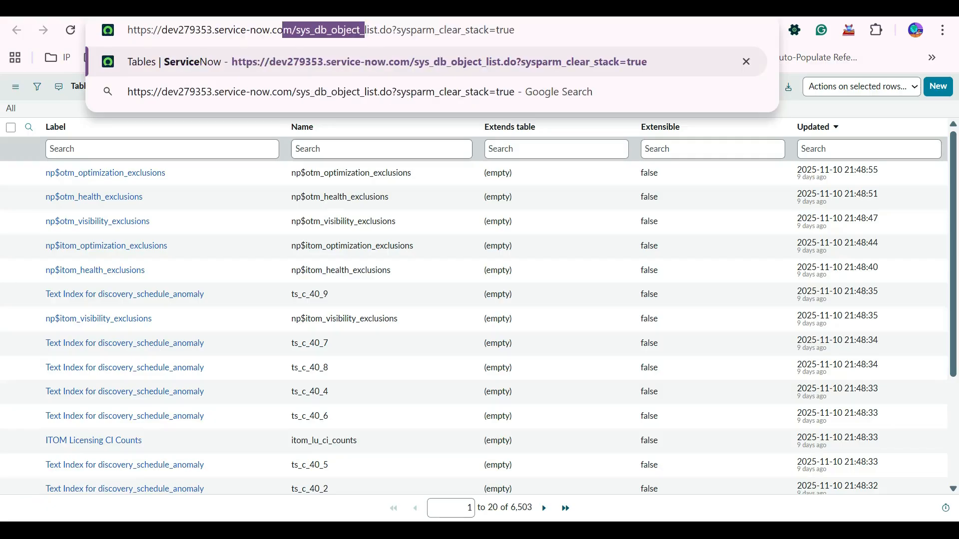
{"action": "key", "text": "Return"}
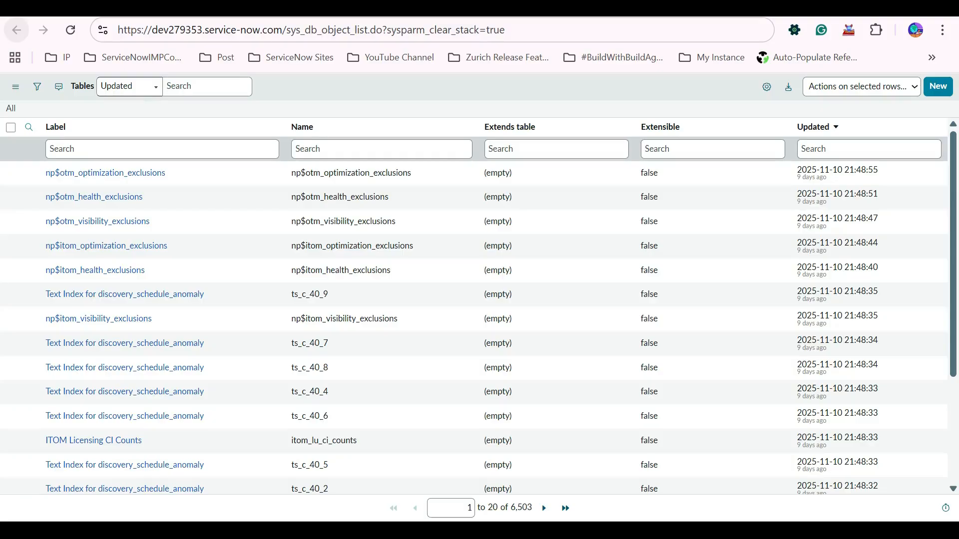
{"action": "key", "text": "ctrl+shift+Tab"}
{"action": "key", "text": "ctrl+shift+Tab"}
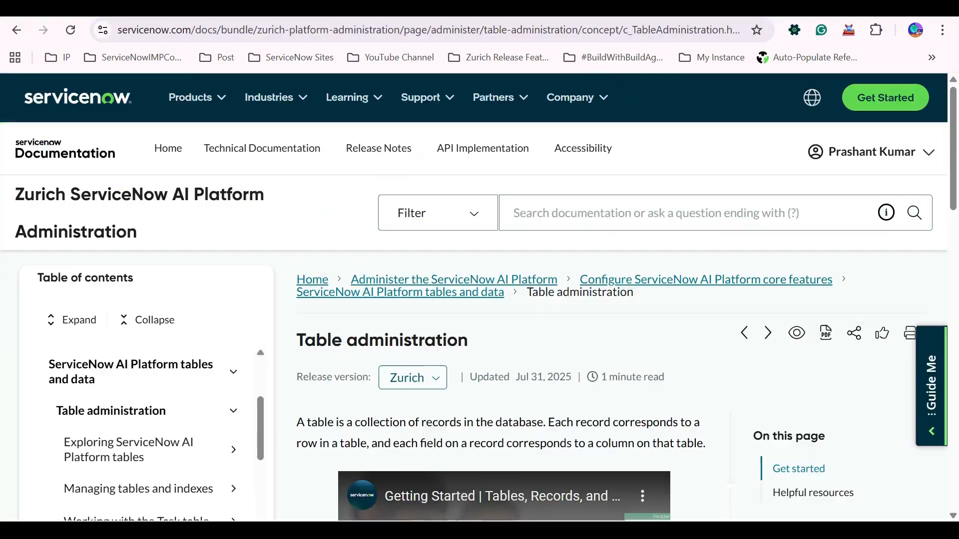
{"action": "key", "text": "ctrl+Tab"}
{"action": "key", "text": "ctrl+Tab"}
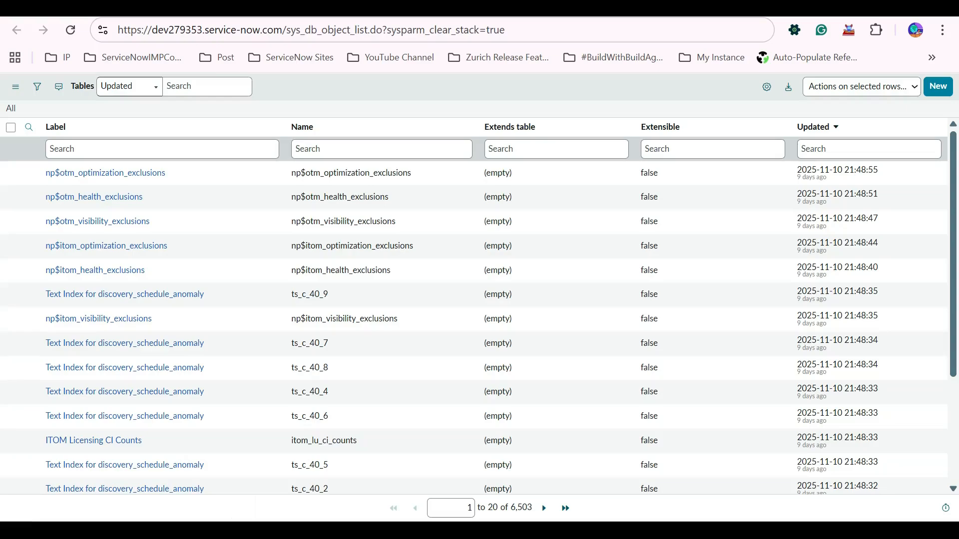
Return to the Tables list in the main instance view, filter the names by incident and open the Incident table record.
{"action": "key", "text": "ctrl+shift+Tab"}
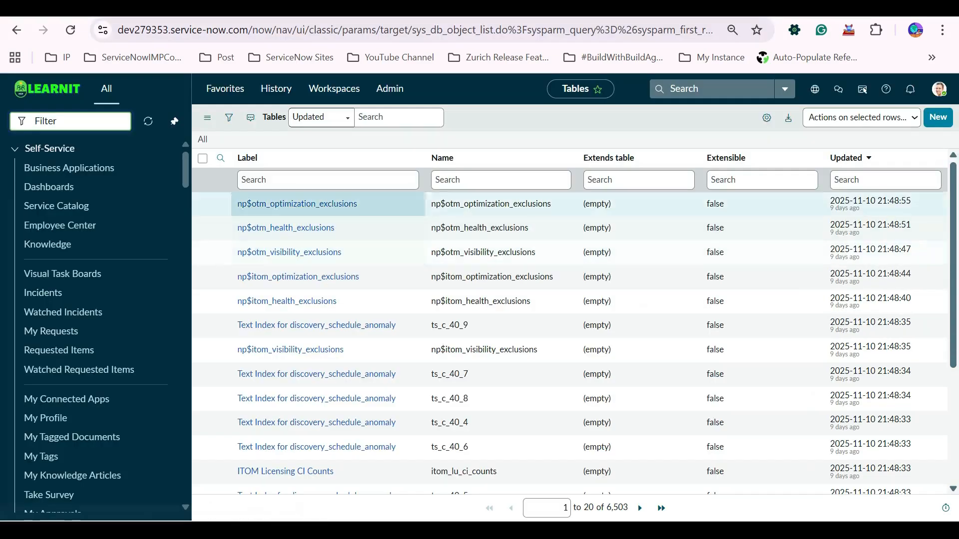
{"action": "left_click", "coordinate": [474, 180]}
{"action": "type", "text": "incident"}
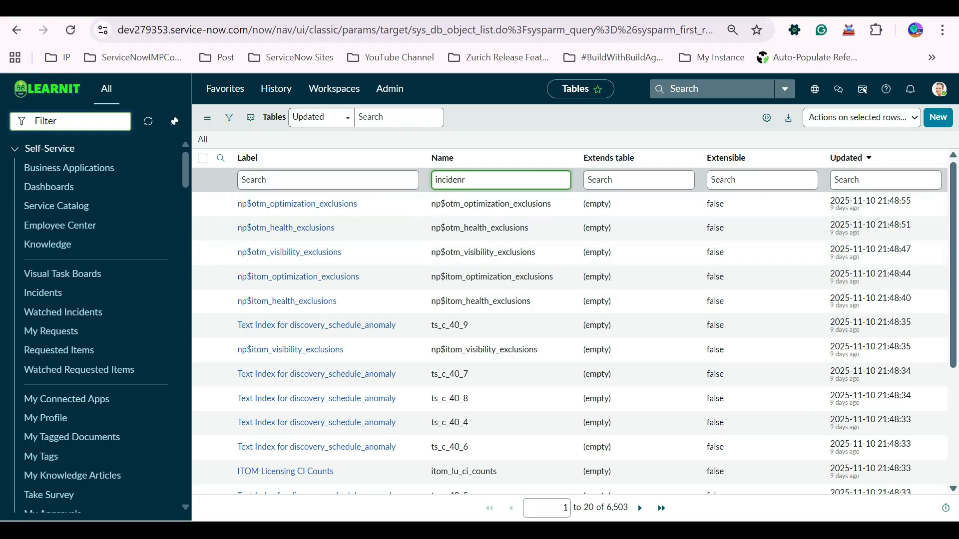
{"action": "key", "text": "Return"}
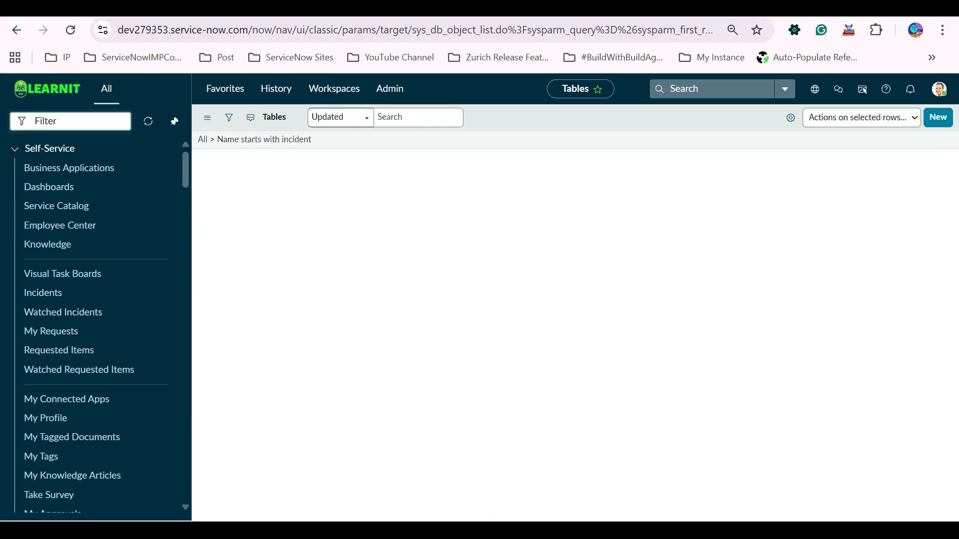
{"action": "left_click", "coordinate": [252, 204]}
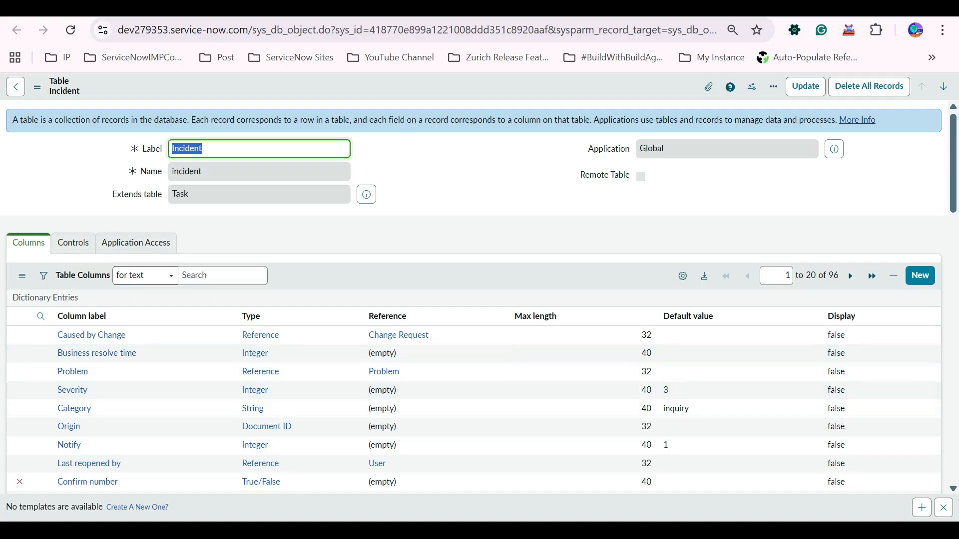
Go back to the Tables list, filter the navigator by tables and look over the System Definition table modules.
{"action": "key", "text": "ctrl+shift+Tab"}
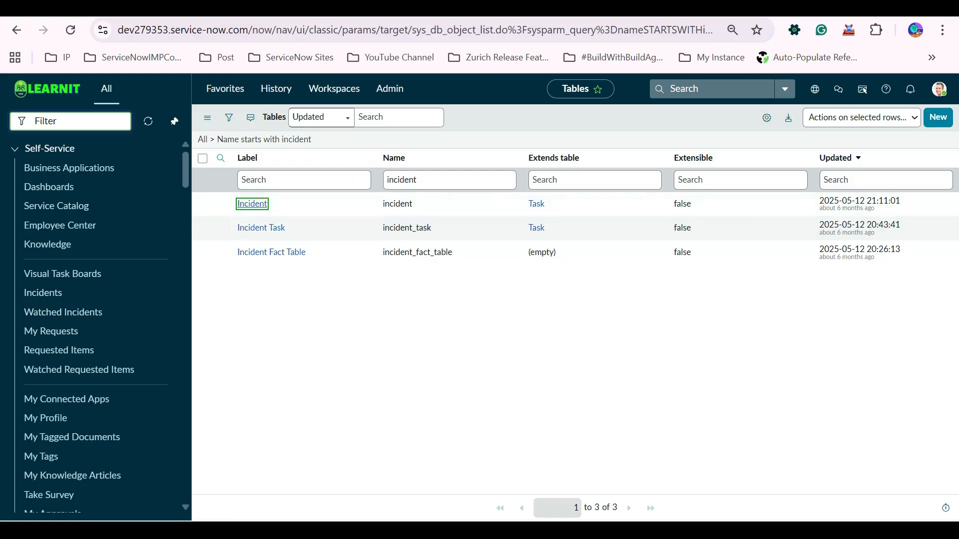
{"action": "key", "text": "ctrl+Tab"}
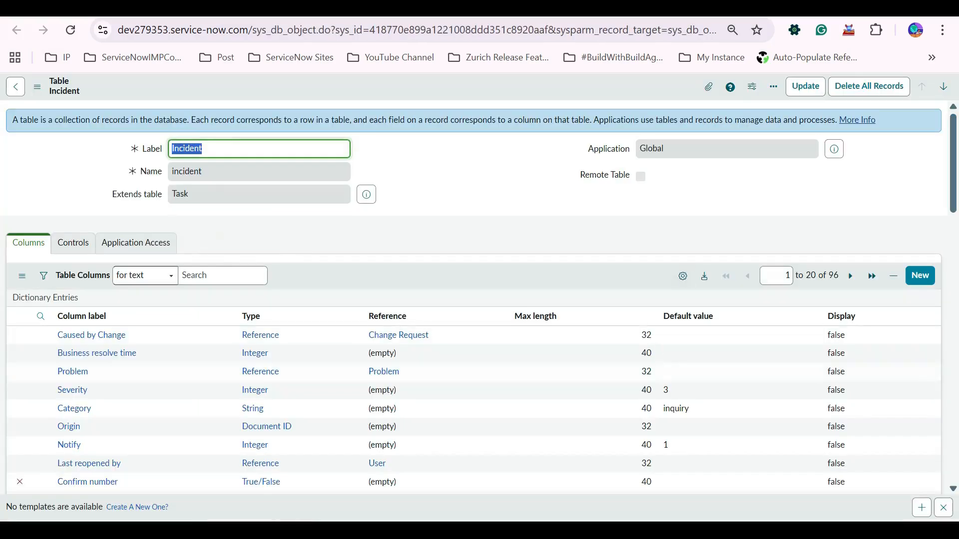
{"action": "key", "text": "ctrl+shift+Tab"}
{"action": "left_click", "coordinate": [65, 121]}
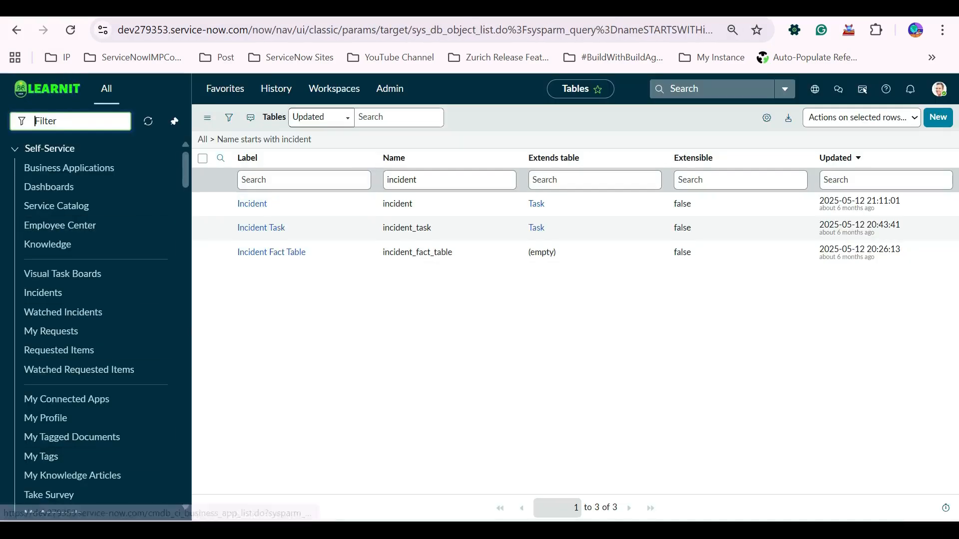
{"action": "type", "text": "tables"}
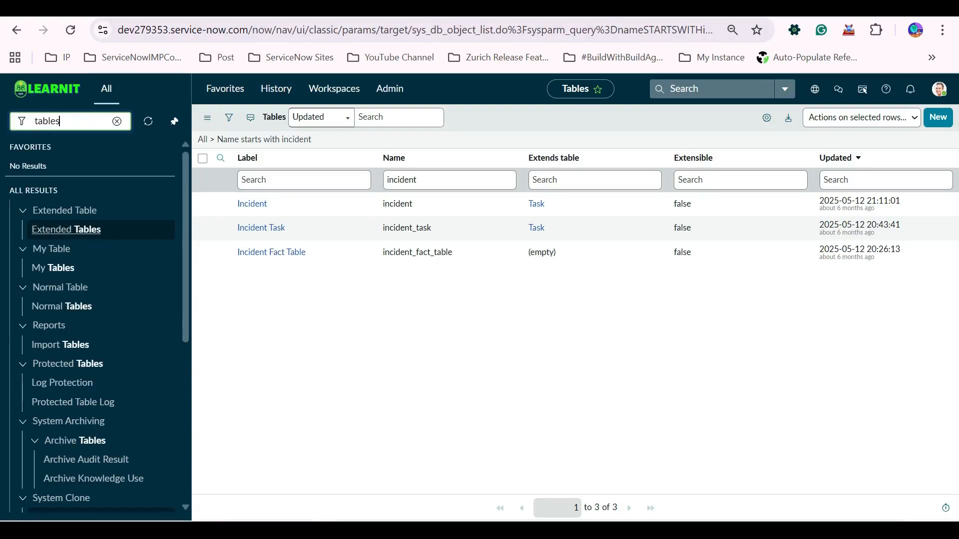
{"action": "scroll", "coordinate": [75, 285], "scroll_direction": "down", "scroll_amount": 6}
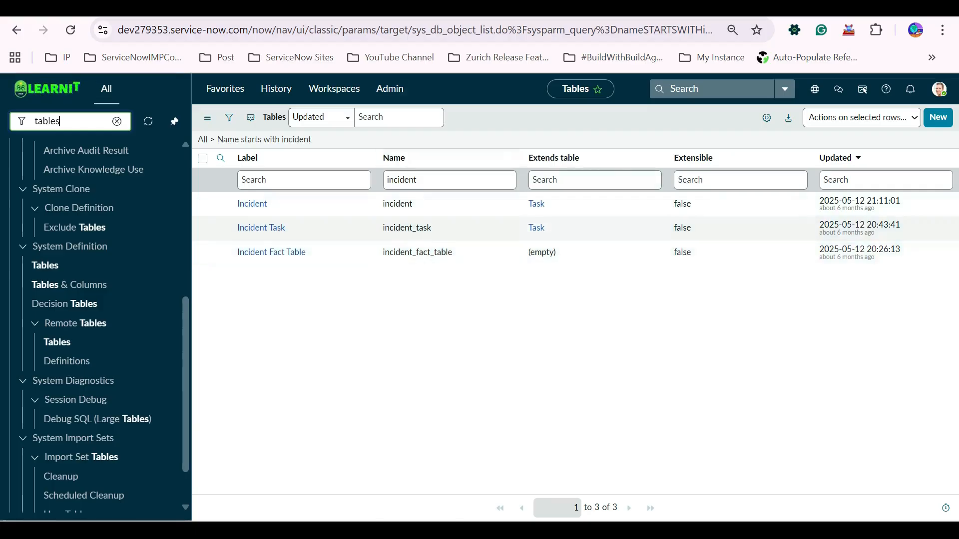
Return to the Incident table record and examine its label, name, Extends table field and column definitions.
{"action": "key", "text": "ctrl+Tab"}
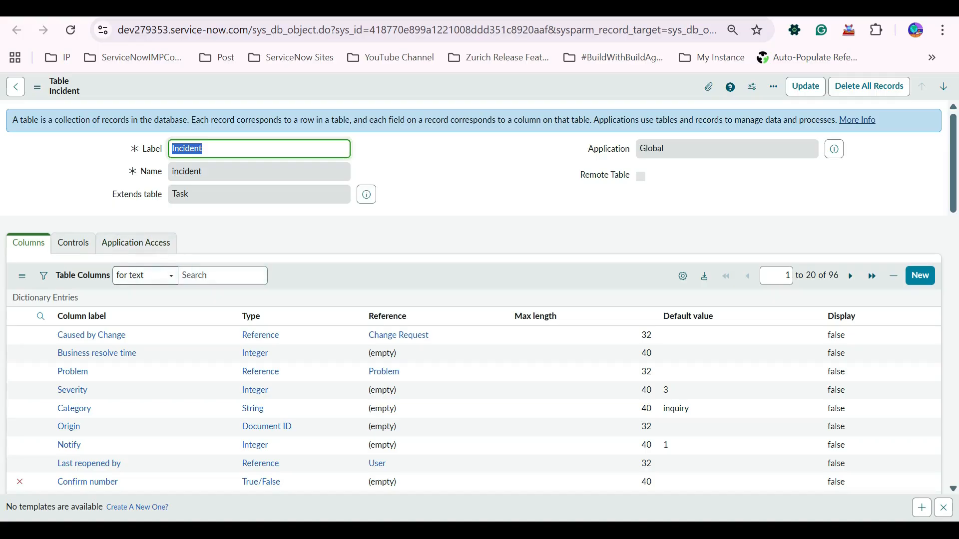
{"action": "scroll", "coordinate": [480, 295], "scroll_direction": "down", "scroll_amount": 6}
{"action": "scroll", "coordinate": [479, 295], "scroll_direction": "up", "scroll_amount": 3}
{"action": "scroll", "coordinate": [41, 295], "scroll_direction": "down", "scroll_amount": 3}
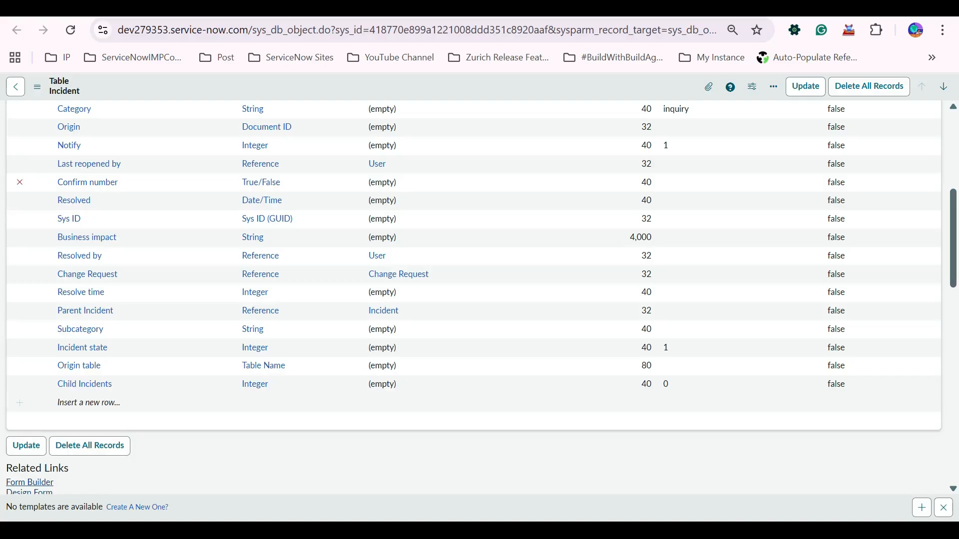
{"action": "scroll", "coordinate": [480, 294], "scroll_direction": "up", "scroll_amount": 5}
{"action": "scroll", "coordinate": [480, 295], "scroll_direction": "down", "scroll_amount": 2}
{"action": "scroll", "coordinate": [479, 295], "scroll_direction": "up", "scroll_amount": 3}
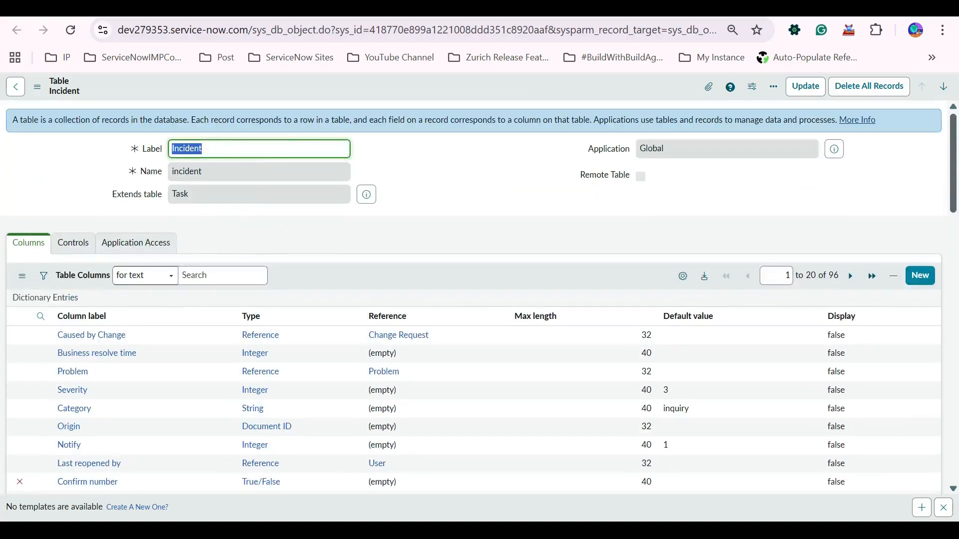
{"action": "scroll", "coordinate": [41, 299], "scroll_direction": "down", "scroll_amount": 5}
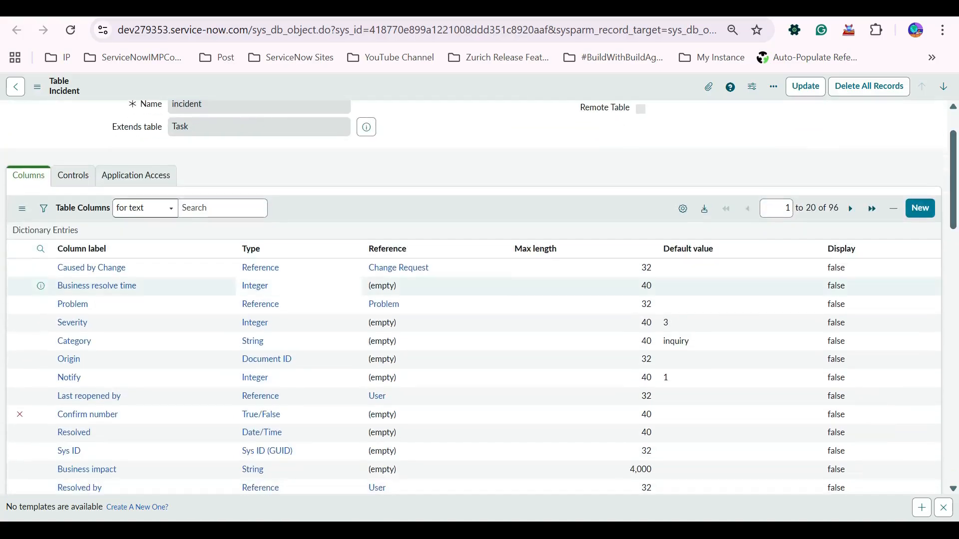
{"action": "scroll", "coordinate": [250, 299], "scroll_direction": "up", "scroll_amount": 5}
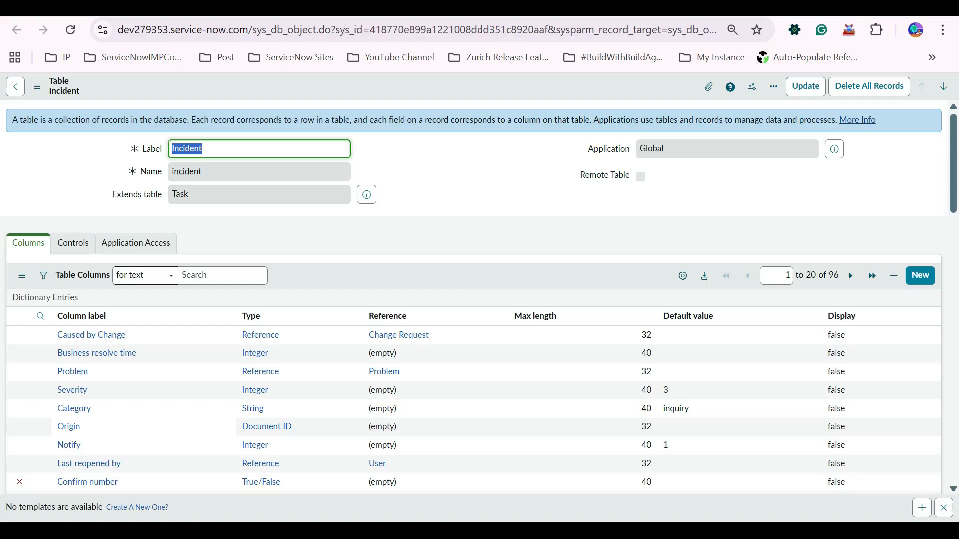
Show the Incident table's Controls section and examine its extensibility, auto-numbering fields, related links and access control rules.
{"action": "left_click", "coordinate": [73, 243]}
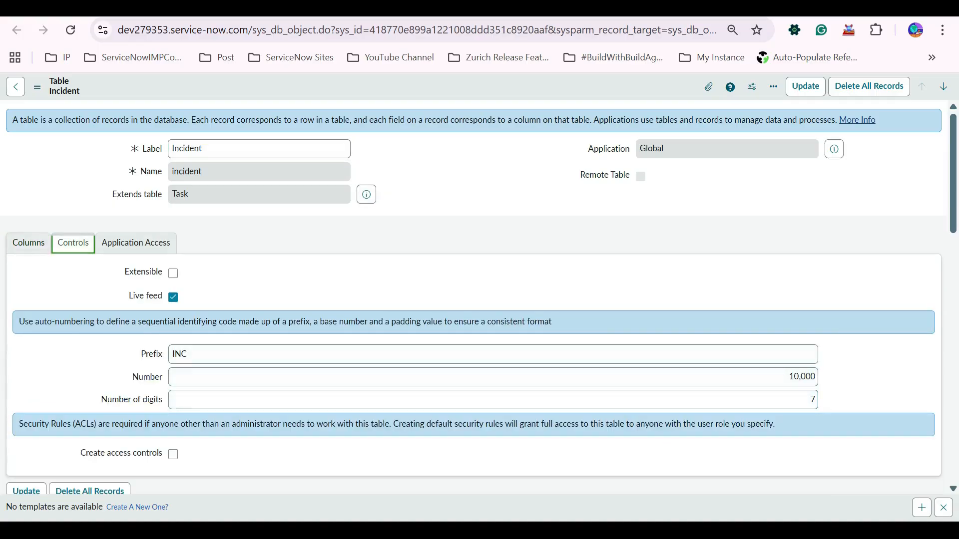
{"action": "scroll", "coordinate": [474, 299], "scroll_direction": "down", "scroll_amount": 15}
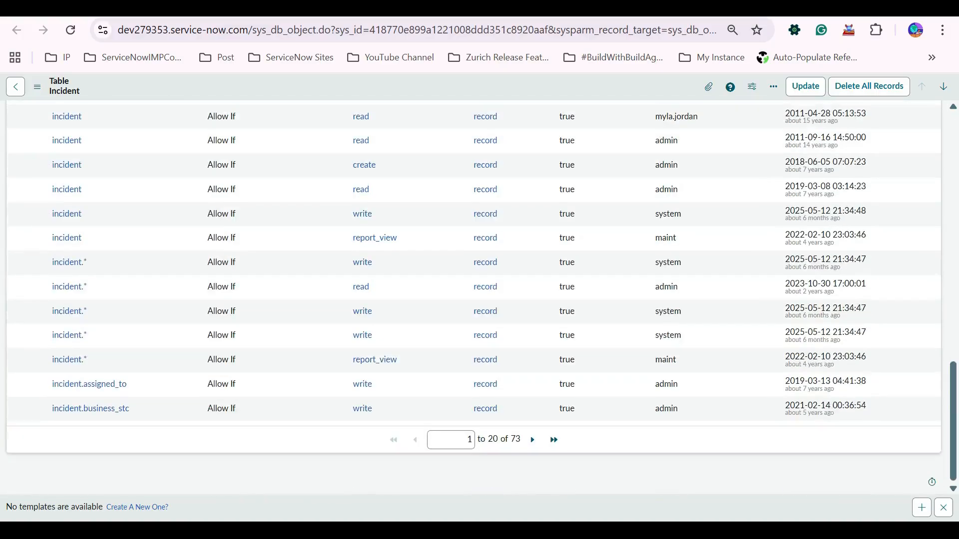
{"action": "scroll", "coordinate": [474, 300], "scroll_direction": "up", "scroll_amount": 15}
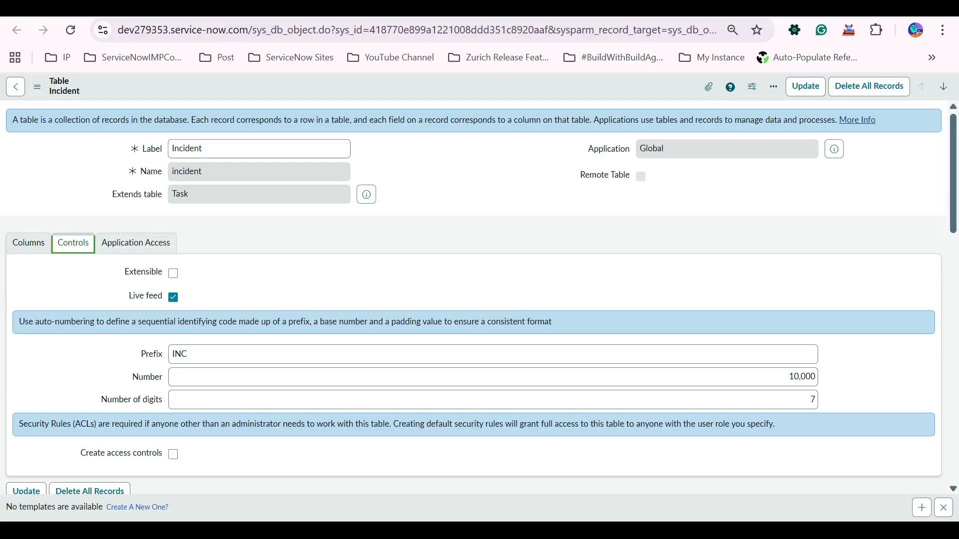
{"action": "scroll", "coordinate": [475, 300], "scroll_direction": "down", "scroll_amount": 3}
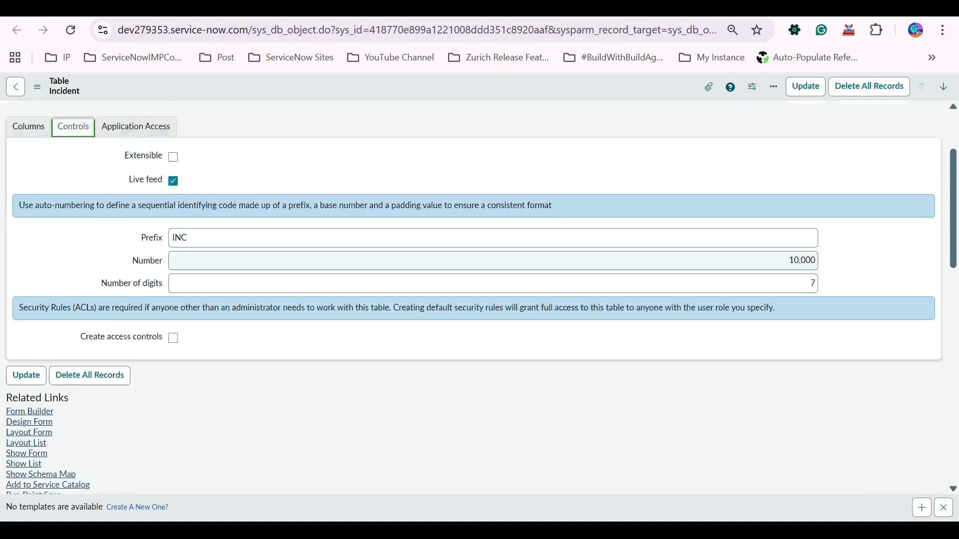
{"action": "scroll", "coordinate": [475, 299], "scroll_direction": "up", "scroll_amount": 1}
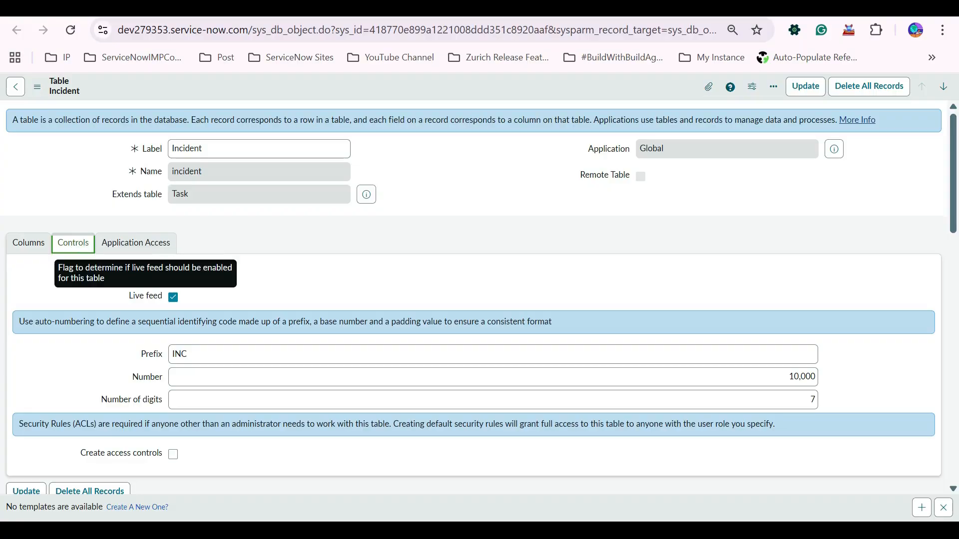
Enable the Create access controls option in the Incident table's control settings.
{"action": "scroll", "coordinate": [474, 300], "scroll_direction": "down", "scroll_amount": 6}
{"action": "scroll", "coordinate": [474, 300], "scroll_direction": "up", "scroll_amount": 3}
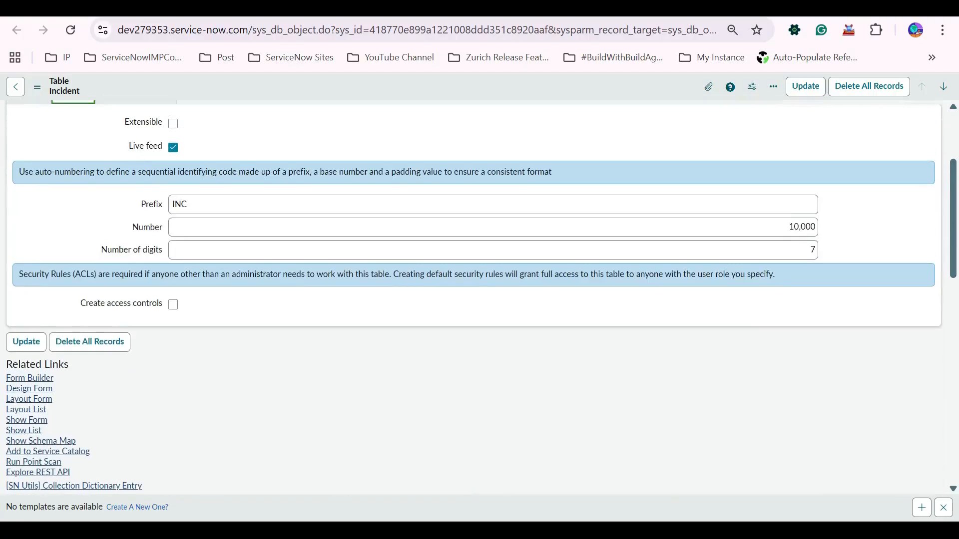
{"action": "scroll", "coordinate": [475, 300], "scroll_direction": "up", "scroll_amount": 3}
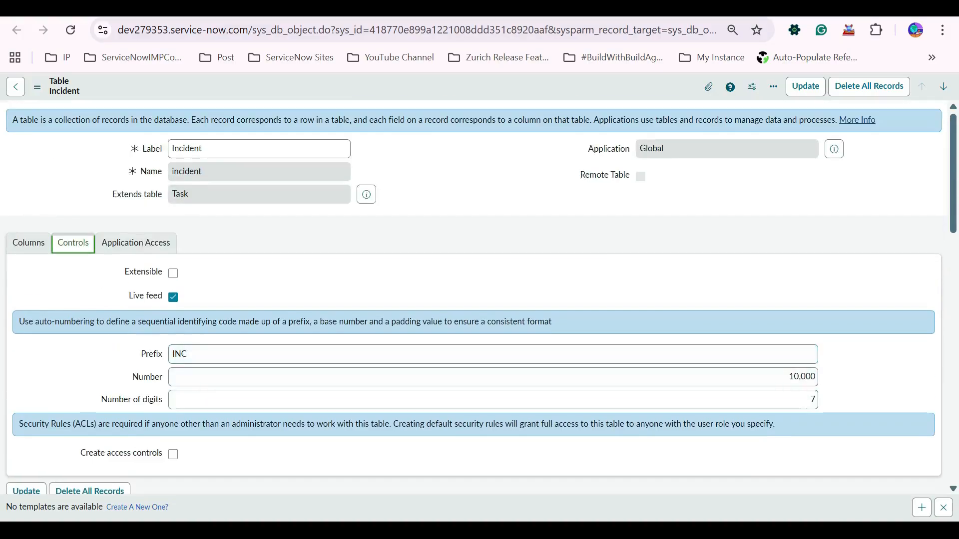
{"action": "left_click", "coordinate": [173, 454]}
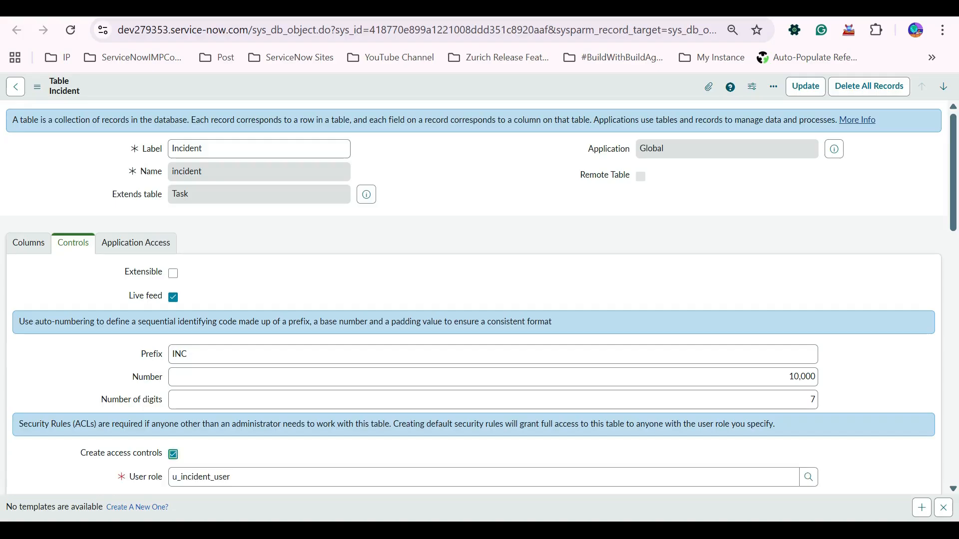
Toggle the Incident table's Create access controls option to examine its User role field, leaving the option turned off.
{"action": "left_click", "coordinate": [173, 455]}
{"action": "left_click", "coordinate": [173, 454]}
{"action": "left_click", "coordinate": [173, 455]}
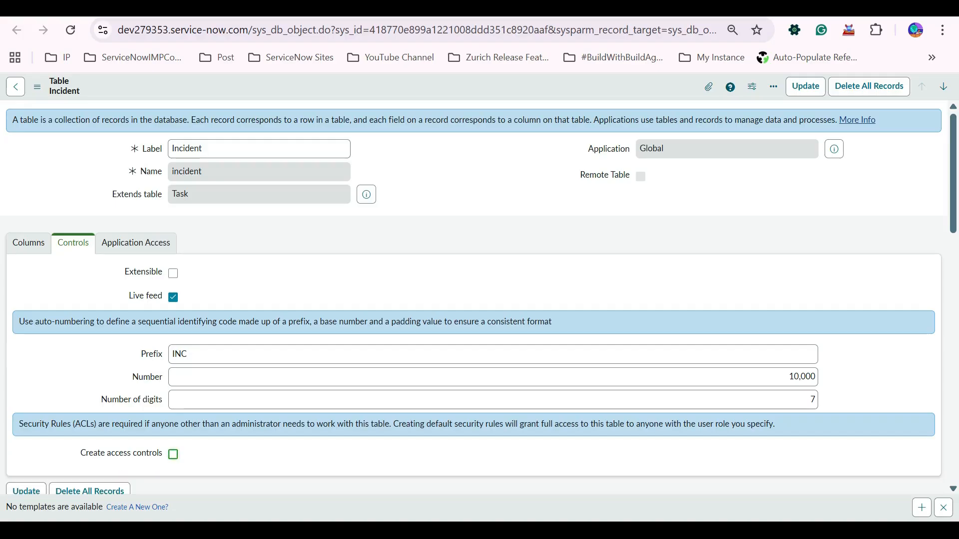
{"action": "left_click", "coordinate": [173, 455]}
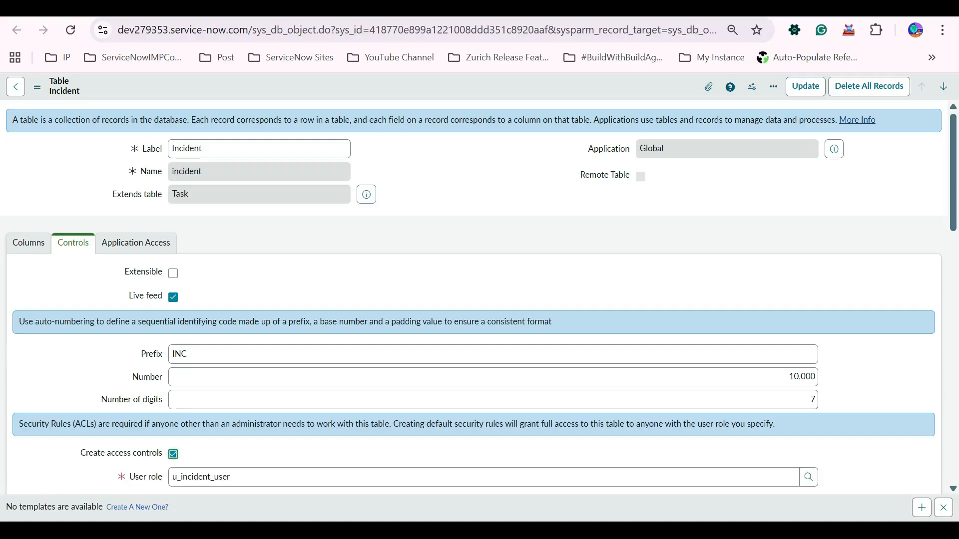
{"action": "scroll", "coordinate": [173, 454], "scroll_direction": "down", "scroll_amount": 3}
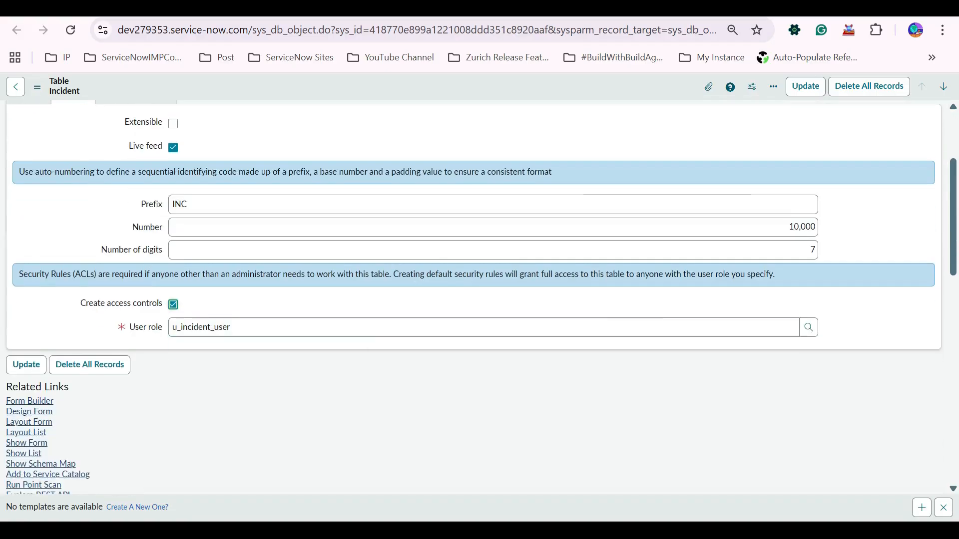
{"action": "left_click", "coordinate": [172, 304]}
{"action": "scroll", "coordinate": [479, 297], "scroll_direction": "up", "scroll_amount": 3}
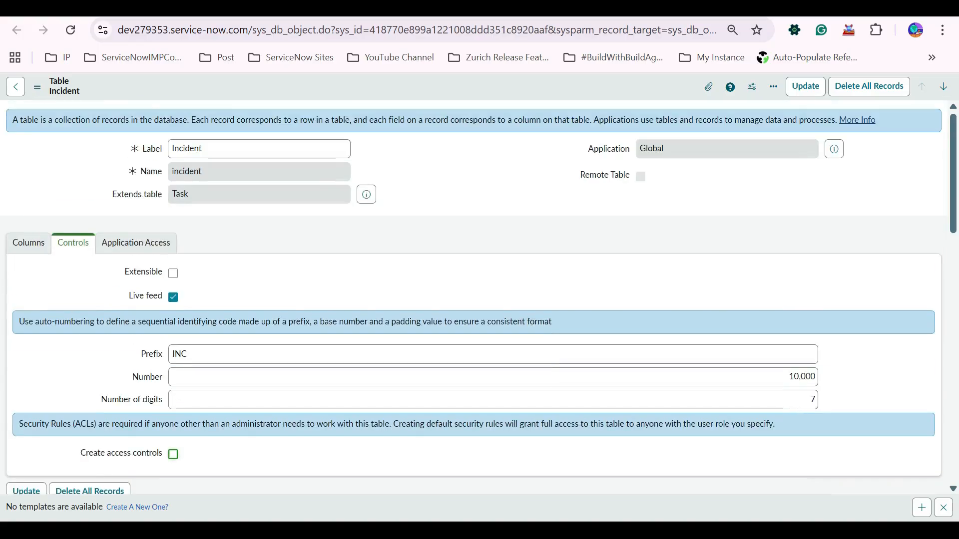
{"action": "scroll", "coordinate": [479, 299], "scroll_direction": "down", "scroll_amount": 6}
{"action": "scroll", "coordinate": [479, 300], "scroll_direction": "up", "scroll_amount": 3}
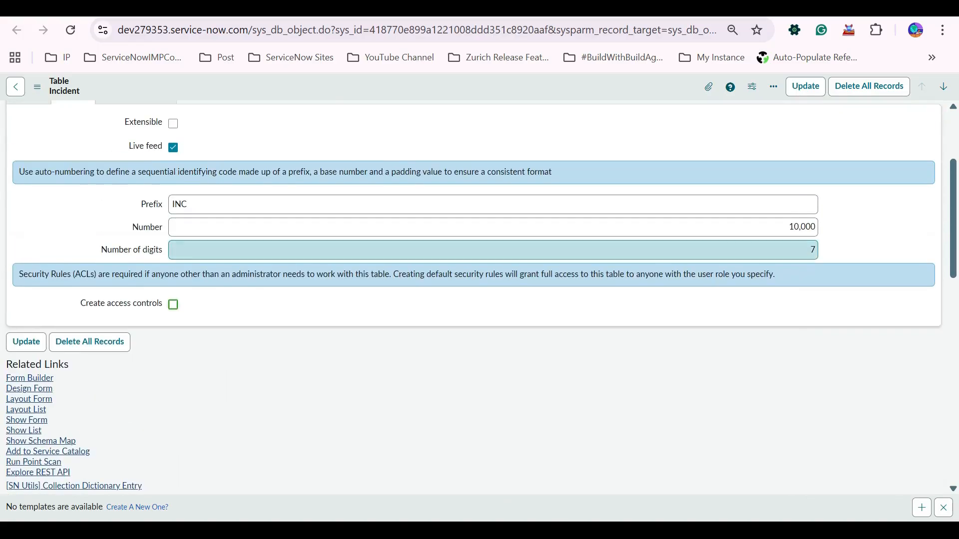
{"action": "scroll", "coordinate": [480, 297], "scroll_direction": "up", "scroll_amount": 3}
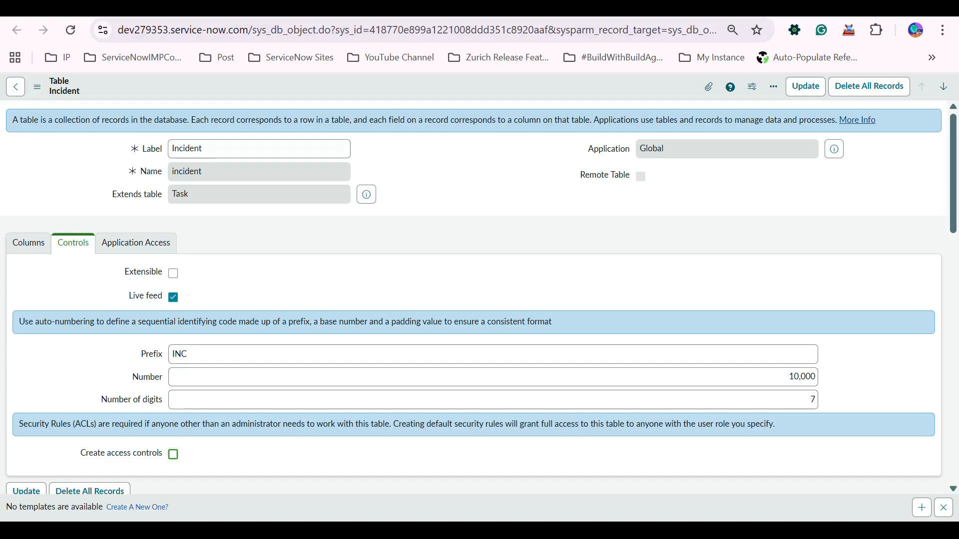
Start a new table record from the Tables list and reload the Incident table's form.
{"action": "key", "text": "ctrl+shift+Tab"}
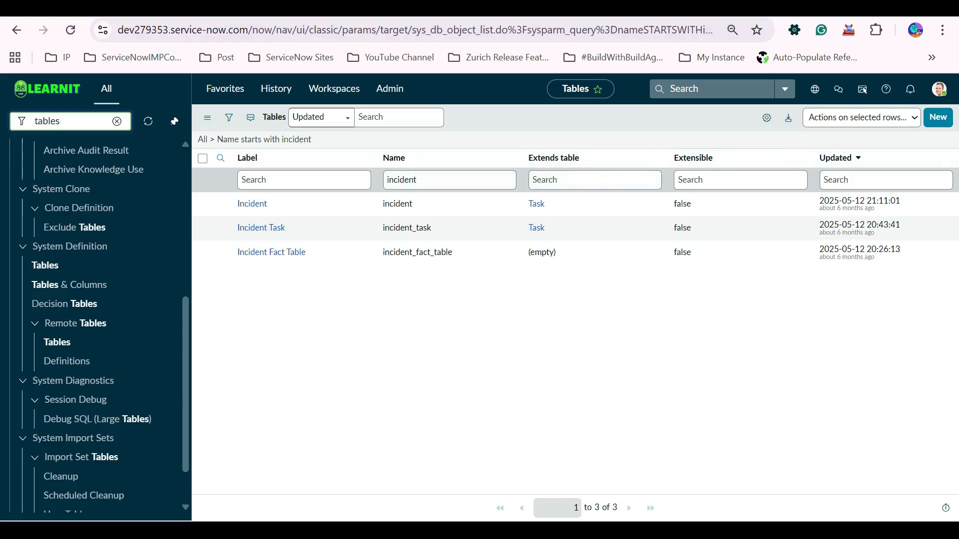
{"action": "left_click", "coordinate": [937, 117]}
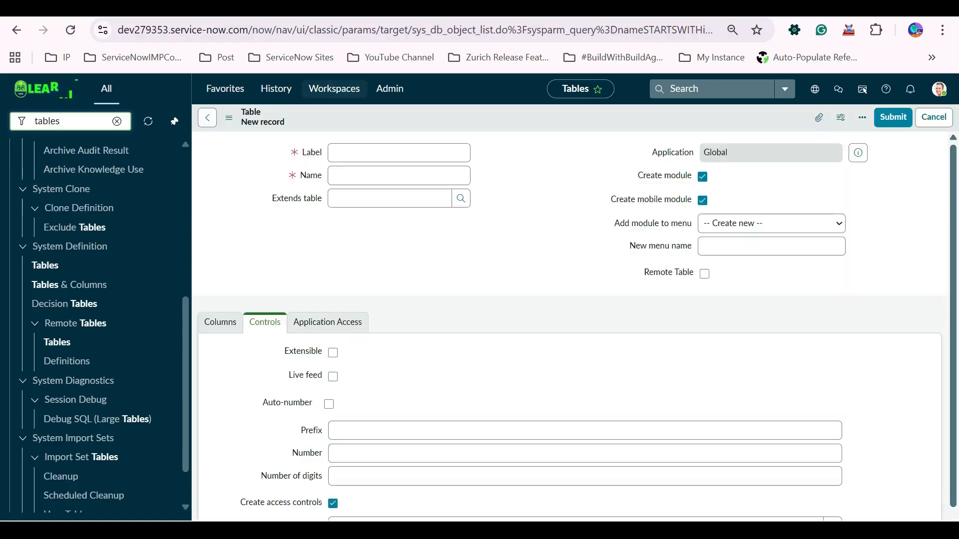
{"action": "key", "text": "ctrl+Tab"}
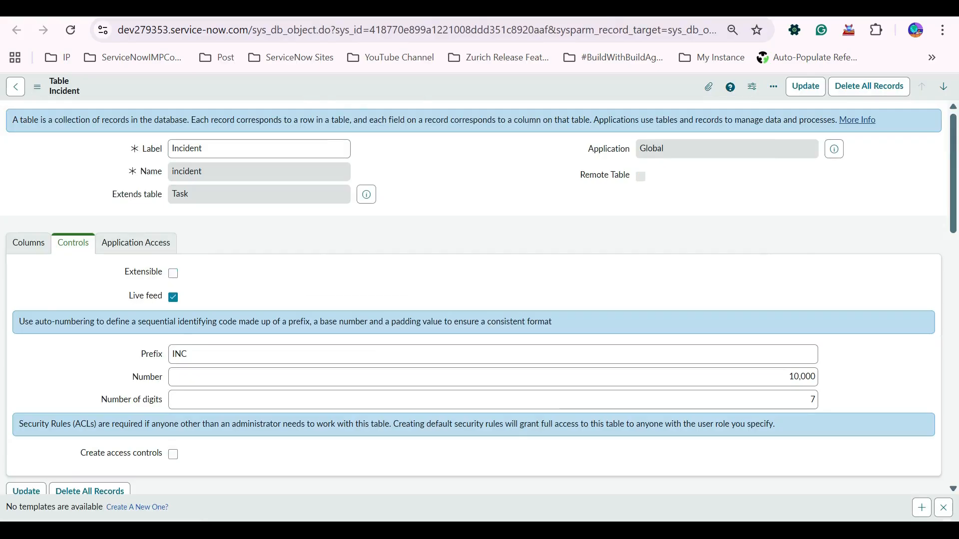
{"action": "right_click", "coordinate": [301, 87]}
{"action": "left_click", "coordinate": [345, 282]}
{"action": "key", "text": "ctrl+shift+Tab"}
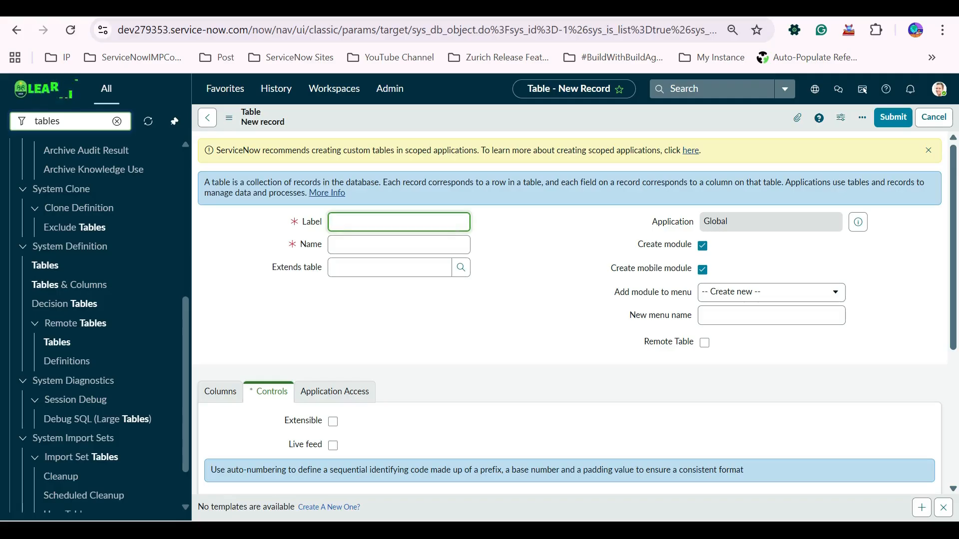
Label the new table Child Table, try incident as the table it extends, and clear that entry.
{"action": "type", "text": "Child Table"}
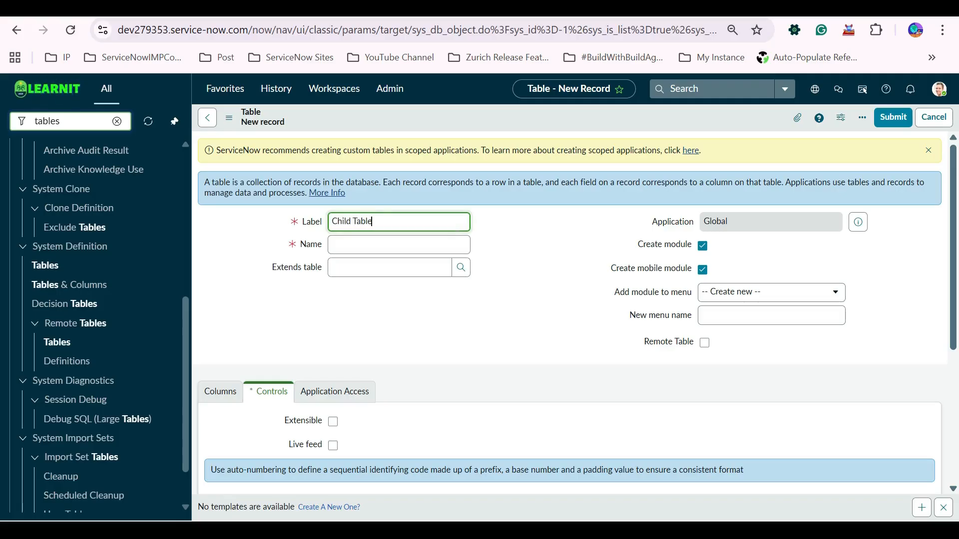
{"action": "key", "text": "Tab"}
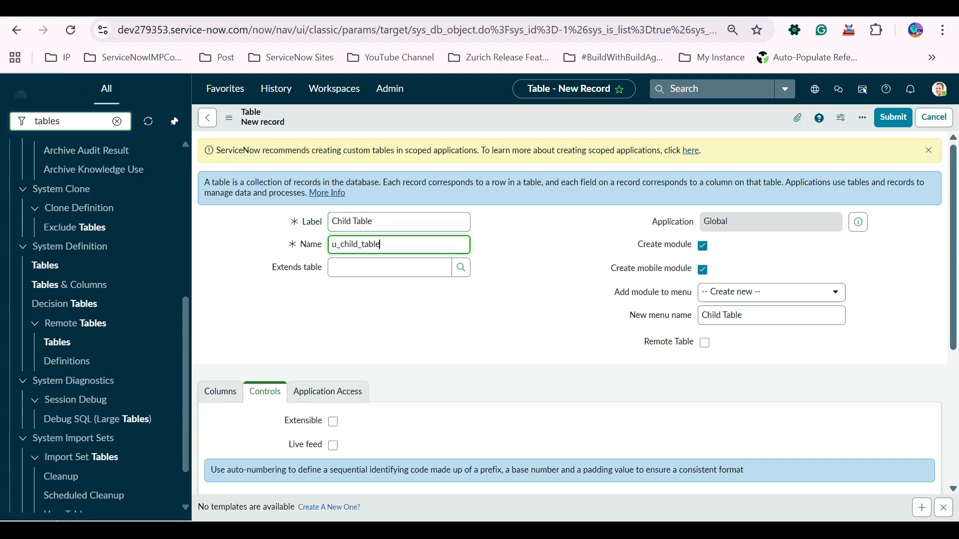
{"action": "key", "text": "Tab"}
{"action": "type", "text": "i"}
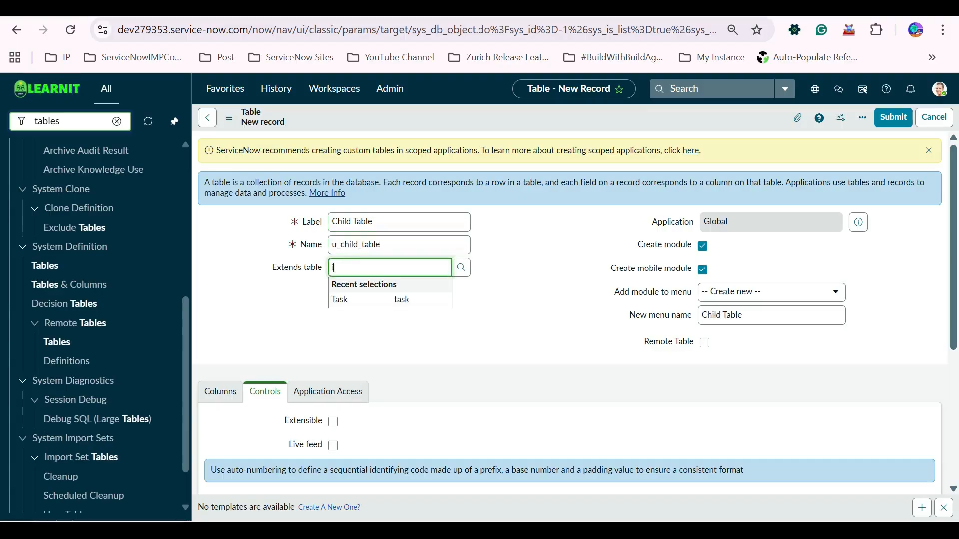
{"action": "type", "text": "n"}
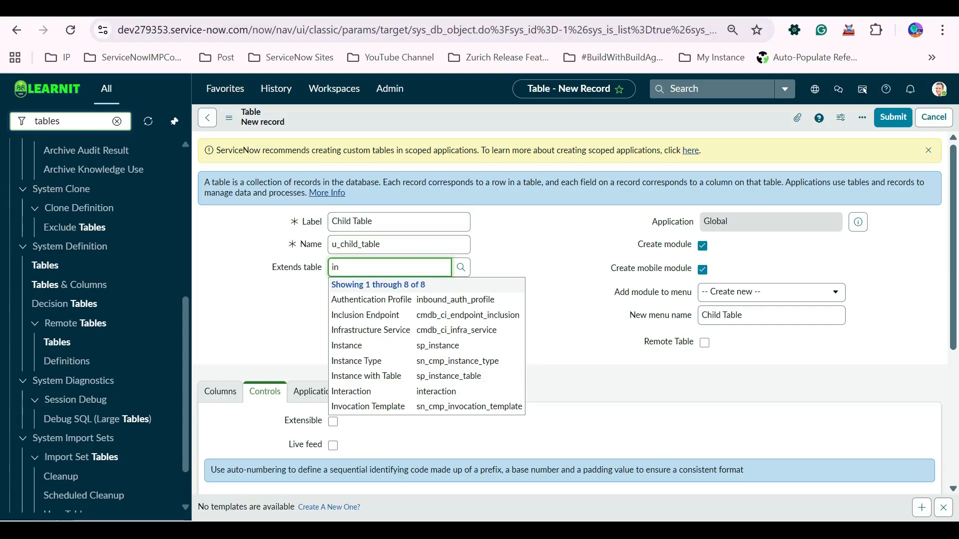
{"action": "type", "text": "cident"}
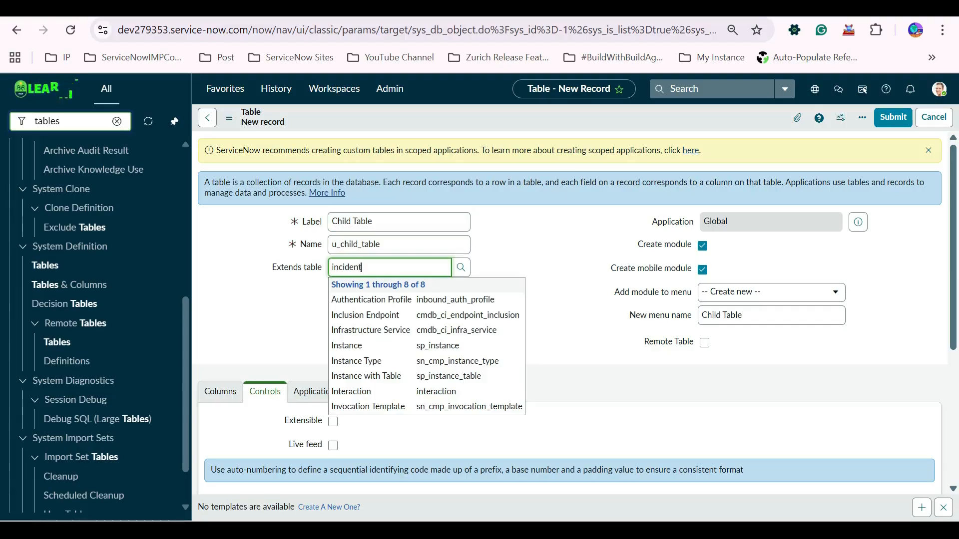
{"action": "key", "text": "ctrl+a"}
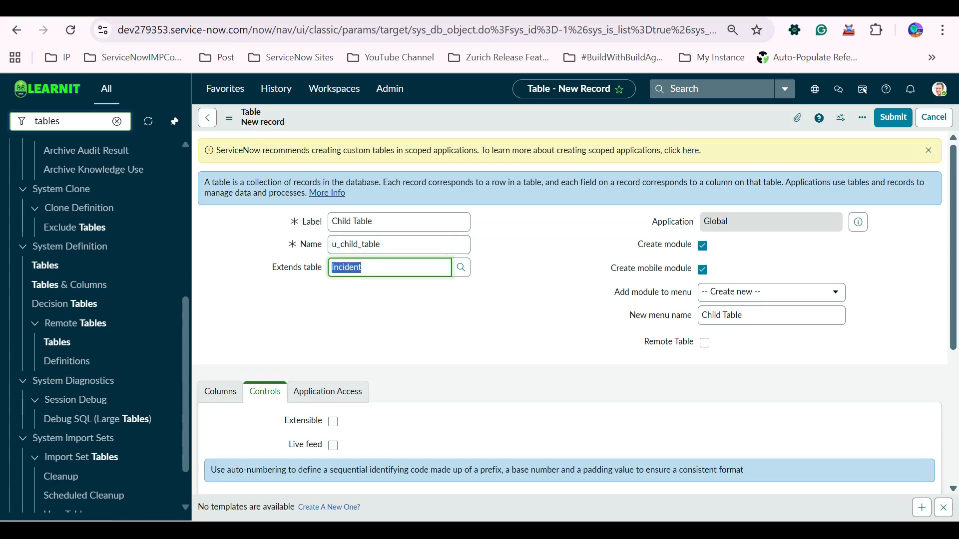
{"action": "key", "text": "BackSpace"}
Make the Incident table extensible and save its record.
{"action": "key", "text": "ctrl+Tab"}
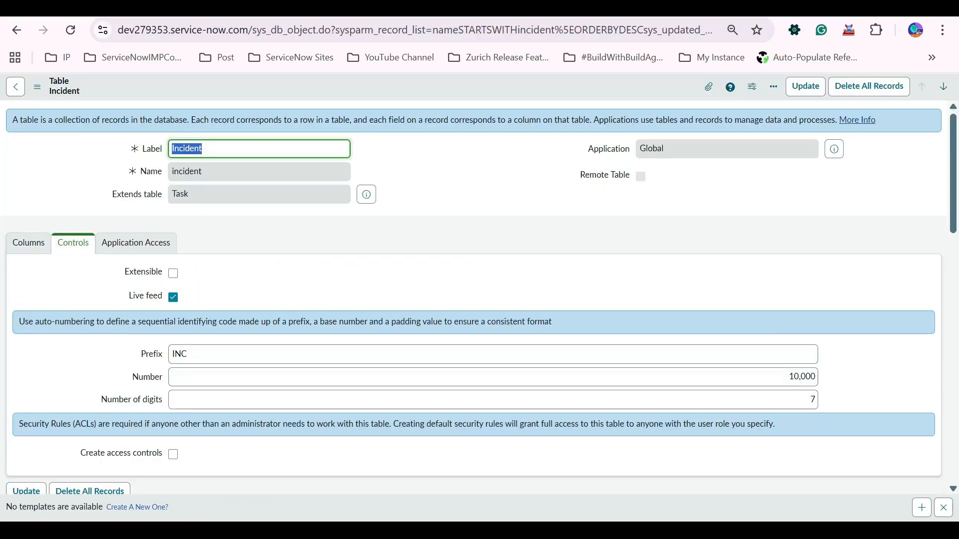
{"action": "left_click", "coordinate": [172, 273]}
{"action": "right_click", "coordinate": [353, 79]}
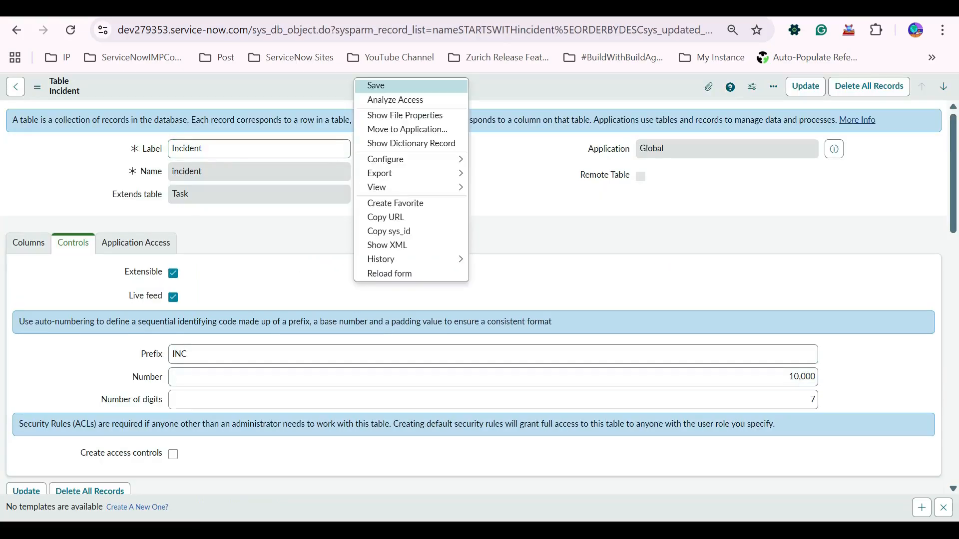
{"action": "left_click", "coordinate": [375, 86]}
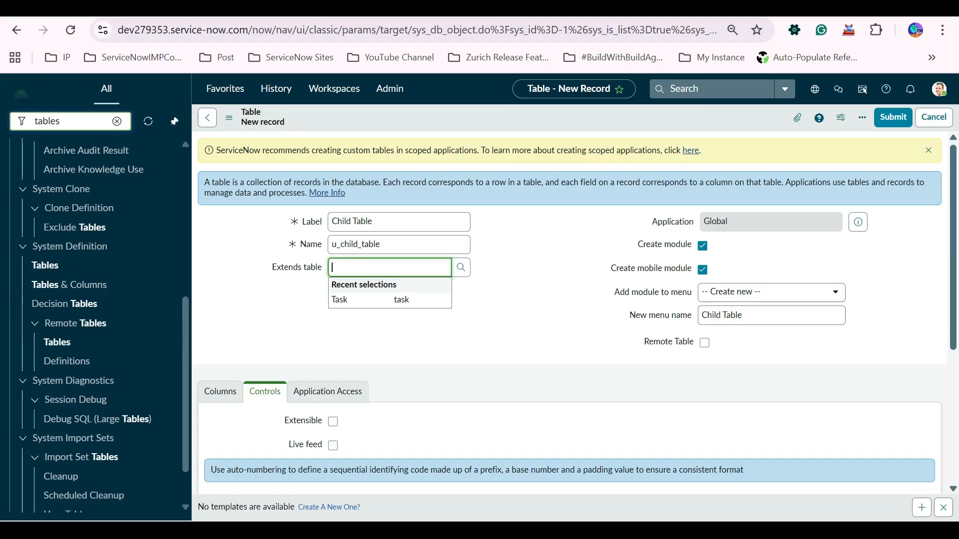
Reload the new table form, label the table My Table and choose Incident as the table it extends.
{"action": "key", "text": "F5"}
{"action": "key", "text": "Return"}
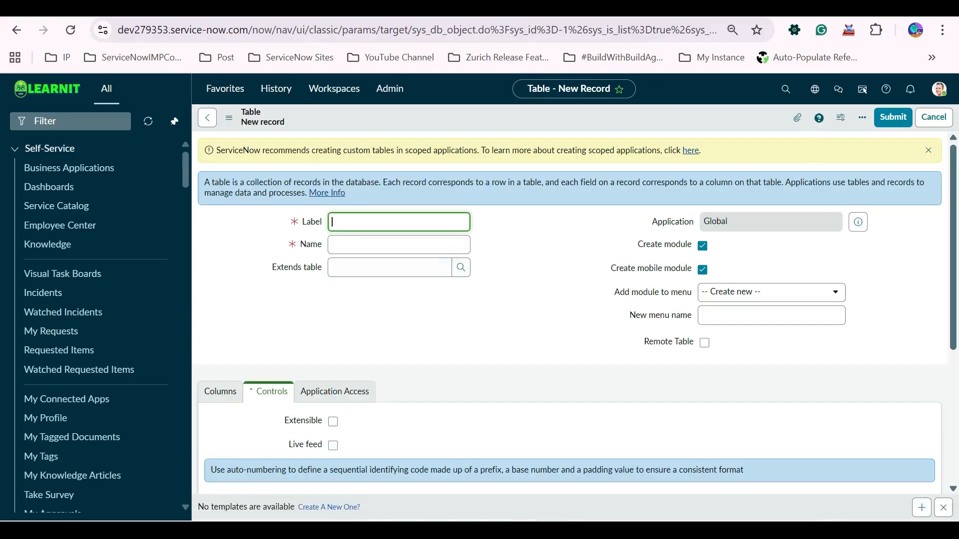
{"action": "type", "text": "M"}
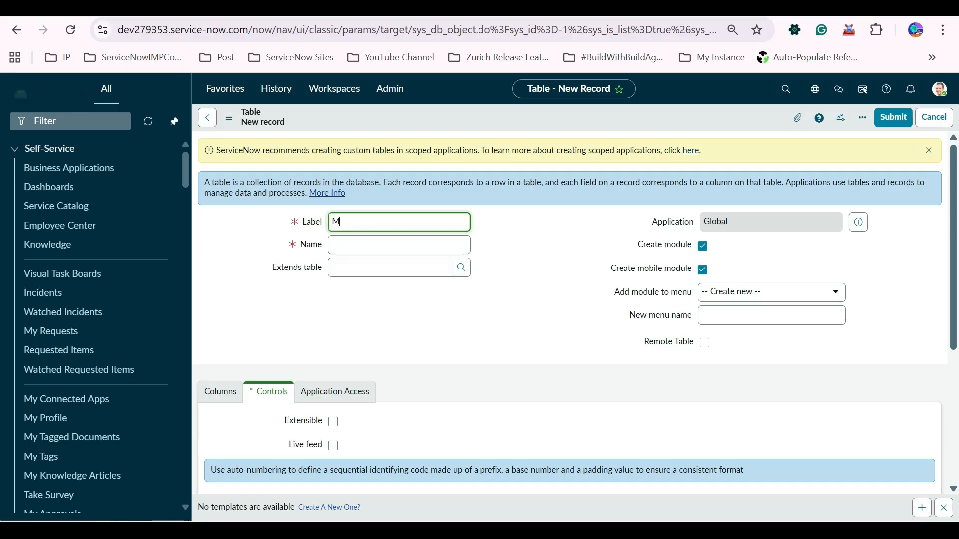
{"action": "type", "text": "y Table"}
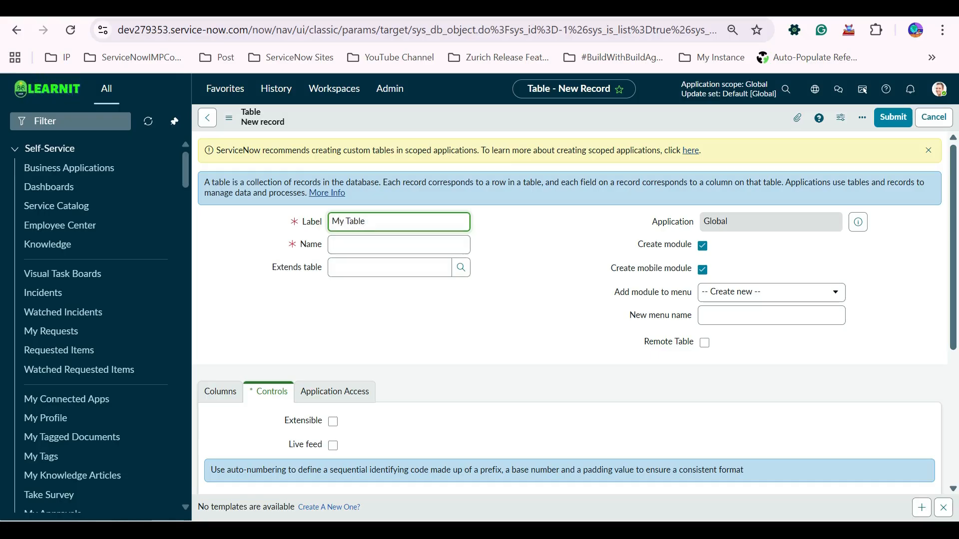
{"action": "key", "text": "Tab"}
{"action": "key", "text": "Tab"}
{"action": "type", "text": "i"}
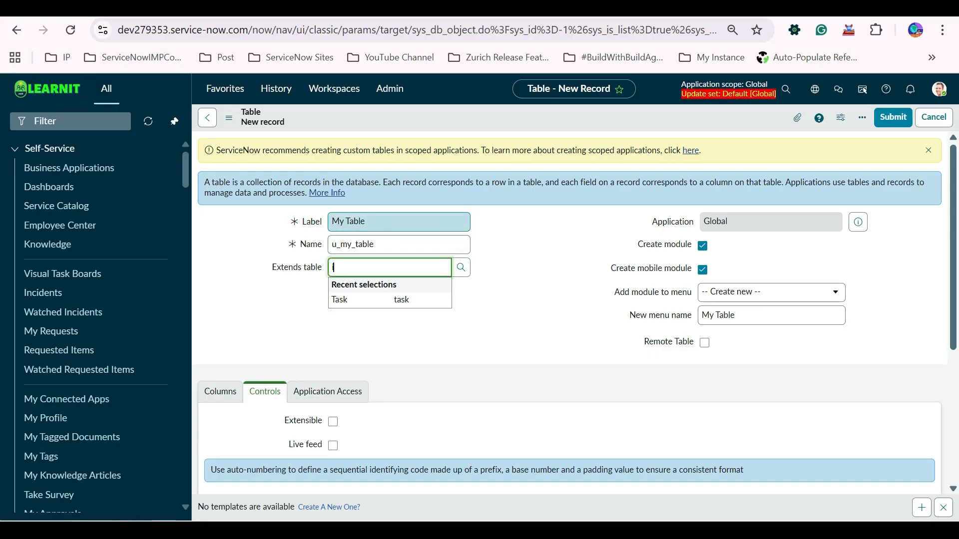
{"action": "type", "text": "nci"}
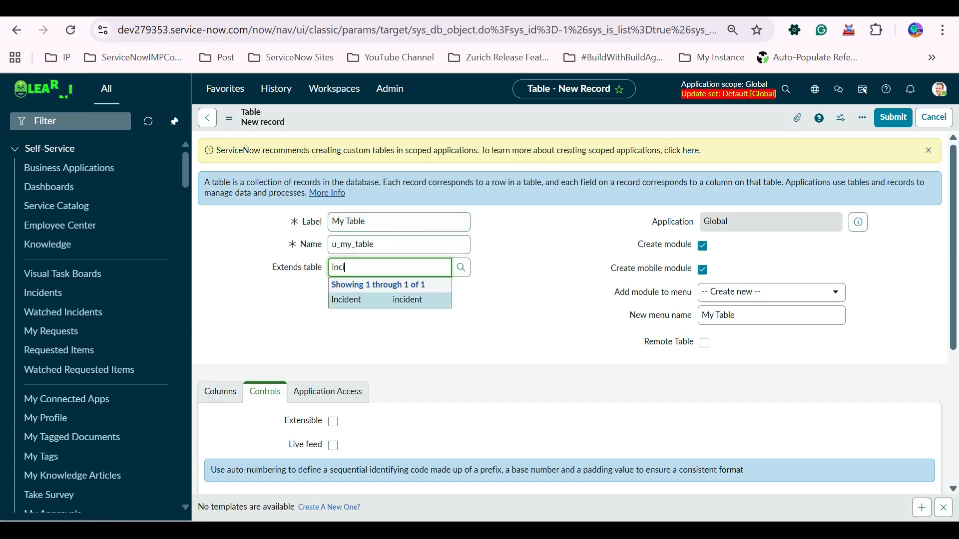
{"action": "key", "text": "Down"}
{"action": "key", "text": "Return"}
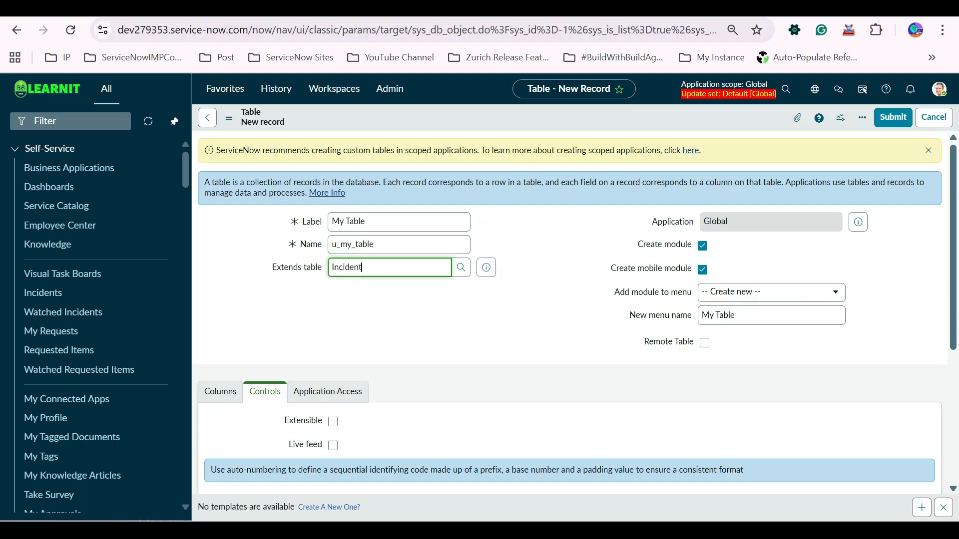
Clear the new table's Extends table field and try to cancel the record.
{"action": "key", "text": "ctrl+a"}
{"action": "key", "text": "BackSpace"}
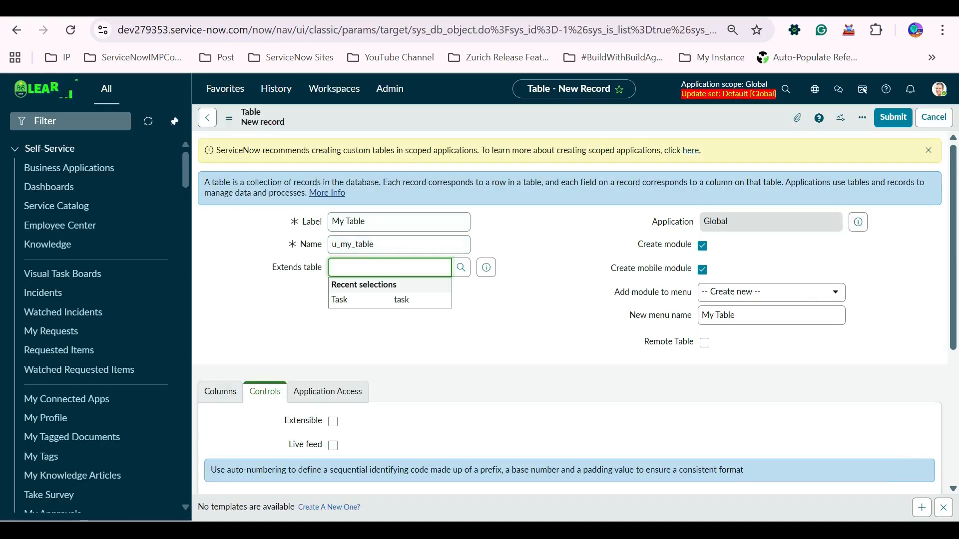
{"action": "left_click", "coordinate": [933, 117]}
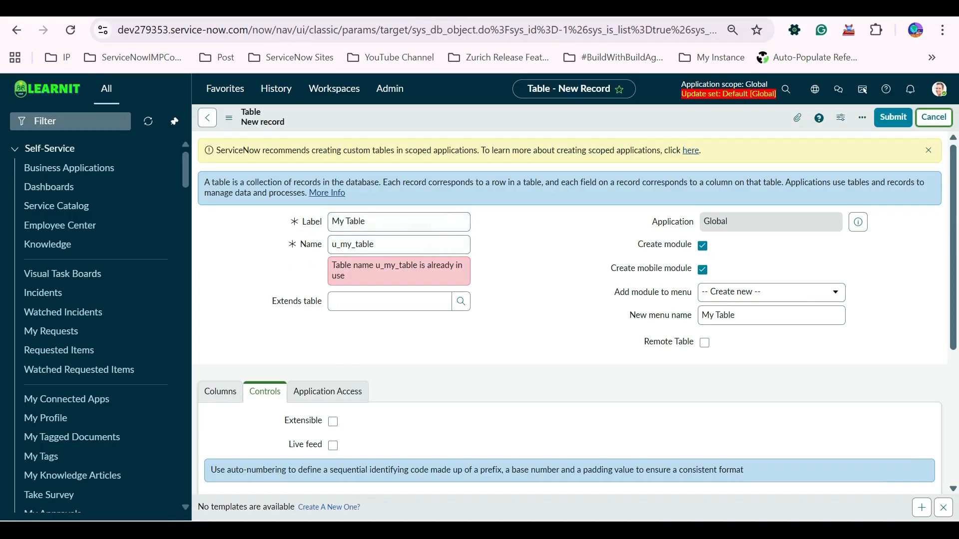
{"action": "left_click", "coordinate": [17, 30]}
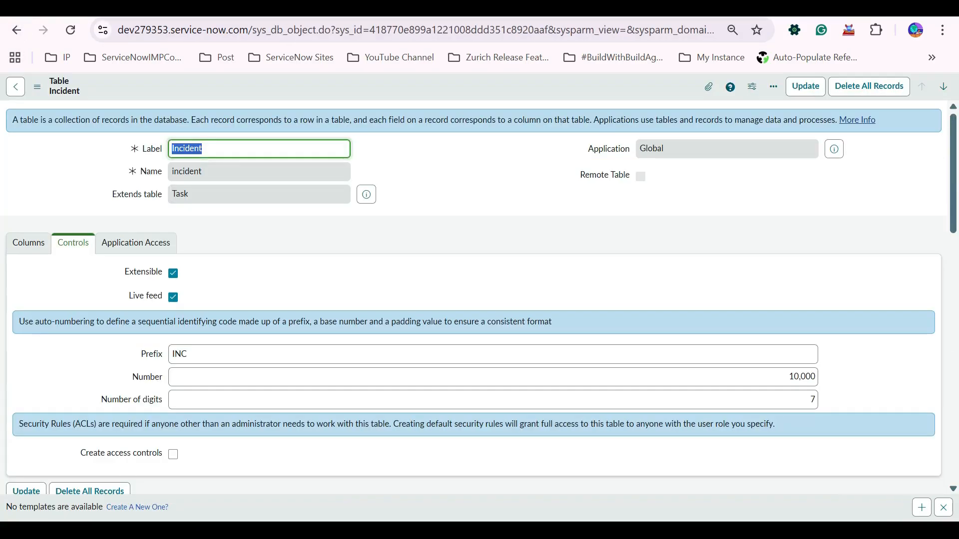
Turn off the Incident table's Extensible option and save its record.
{"action": "left_click", "coordinate": [172, 273]}
{"action": "right_click", "coordinate": [360, 77]}
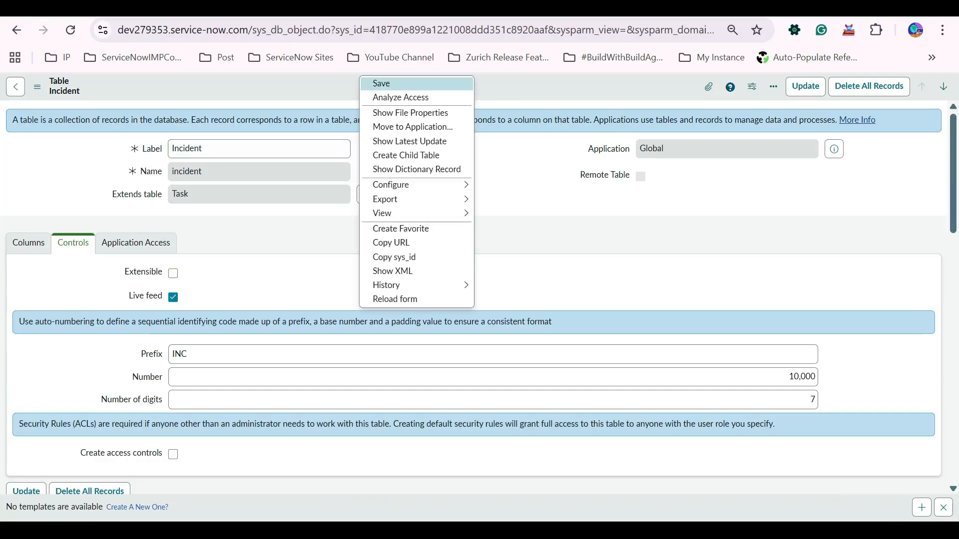
{"action": "left_click", "coordinate": [380, 84]}
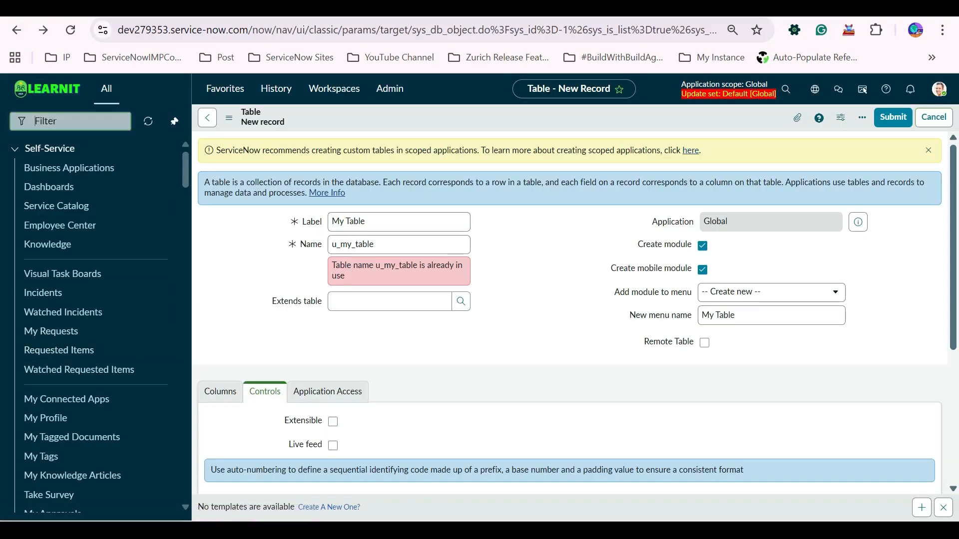
Filter the navigator by tables and open the System Definition Tables list, discarding the unsaved new table record.
{"action": "type", "text": "tables"}
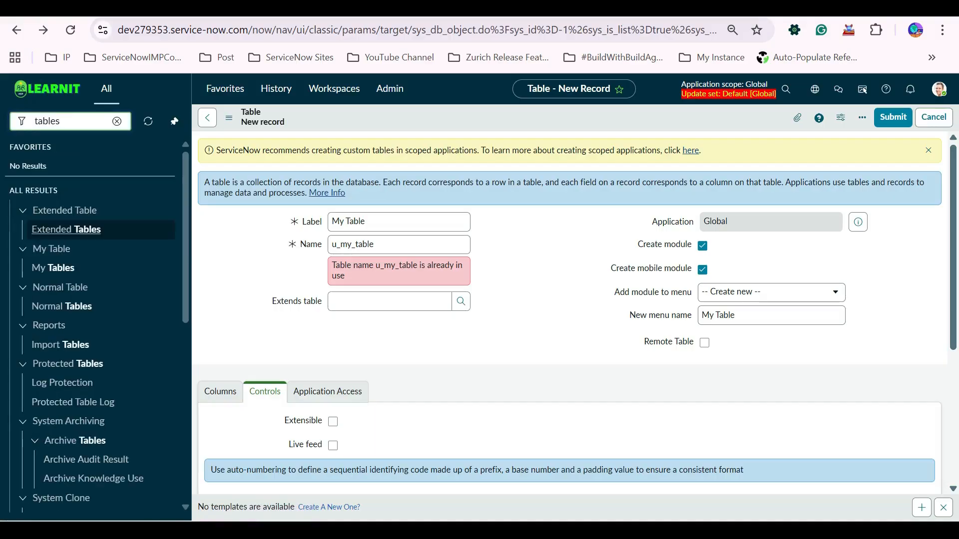
{"action": "scroll", "coordinate": [75, 402], "scroll_direction": "down", "scroll_amount": 7}
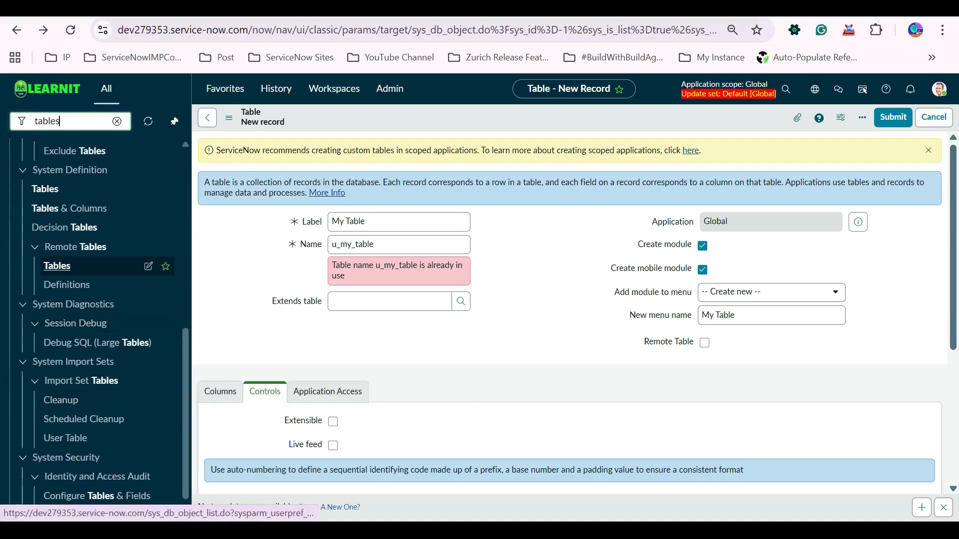
{"action": "scroll", "coordinate": [100, 340], "scroll_direction": "up", "scroll_amount": 3}
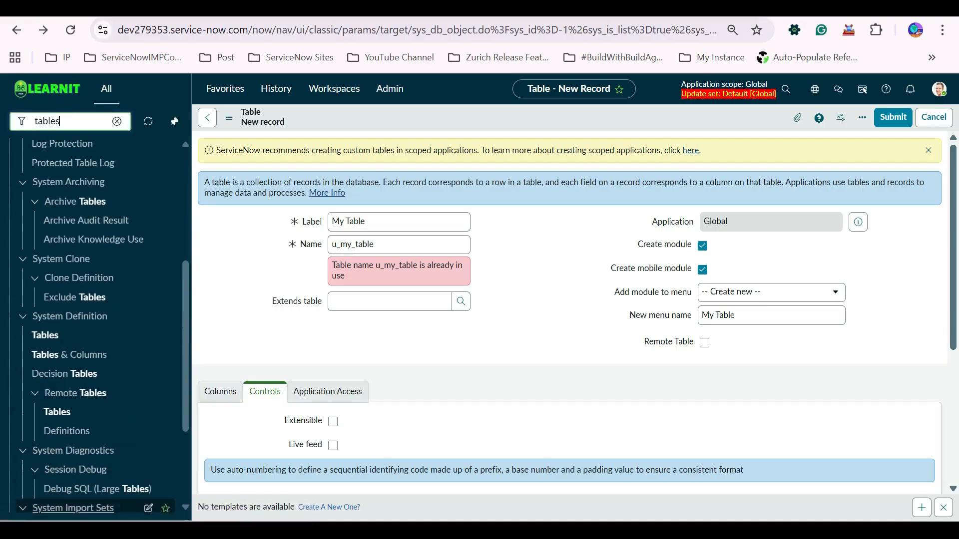
{"action": "left_click", "coordinate": [45, 339]}
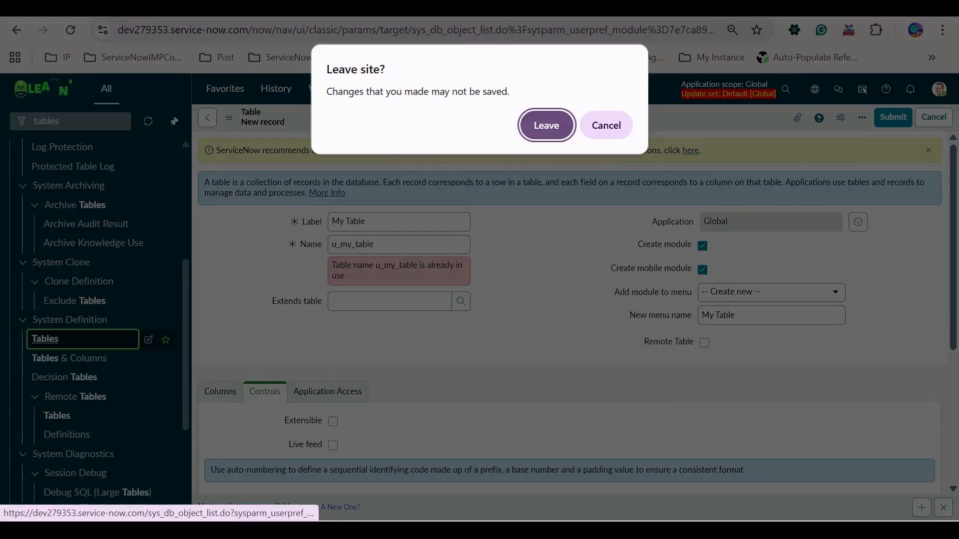
{"action": "key", "text": "Return"}
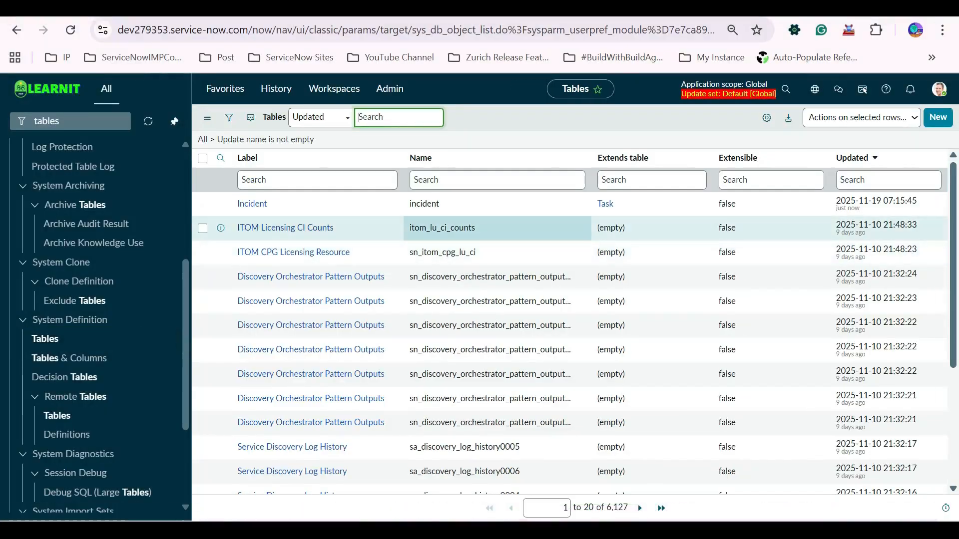
Review the Live feed, auto-numbering and access control settings on the Incident table record.
{"action": "key", "text": "ctrl+Tab"}
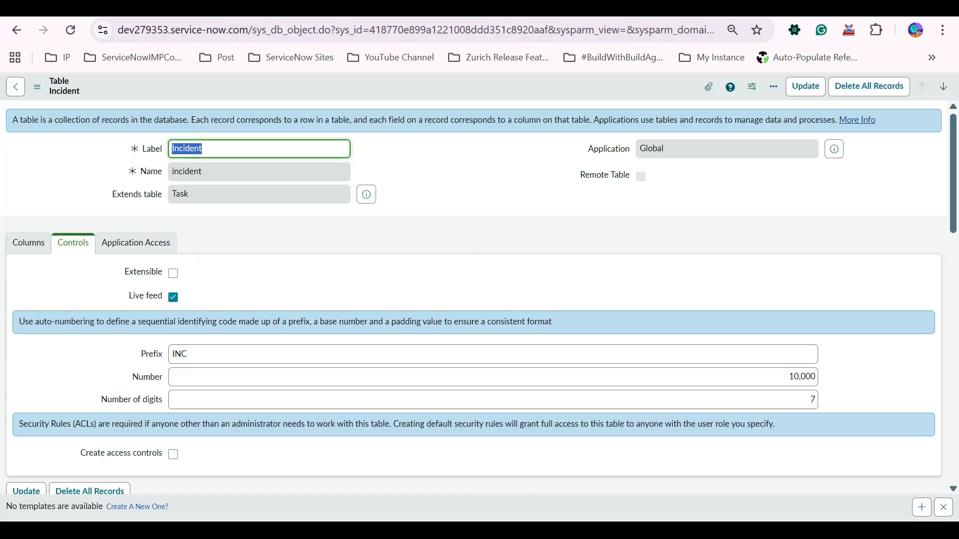
{"action": "scroll", "coordinate": [479, 300], "scroll_direction": "down", "scroll_amount": 3}
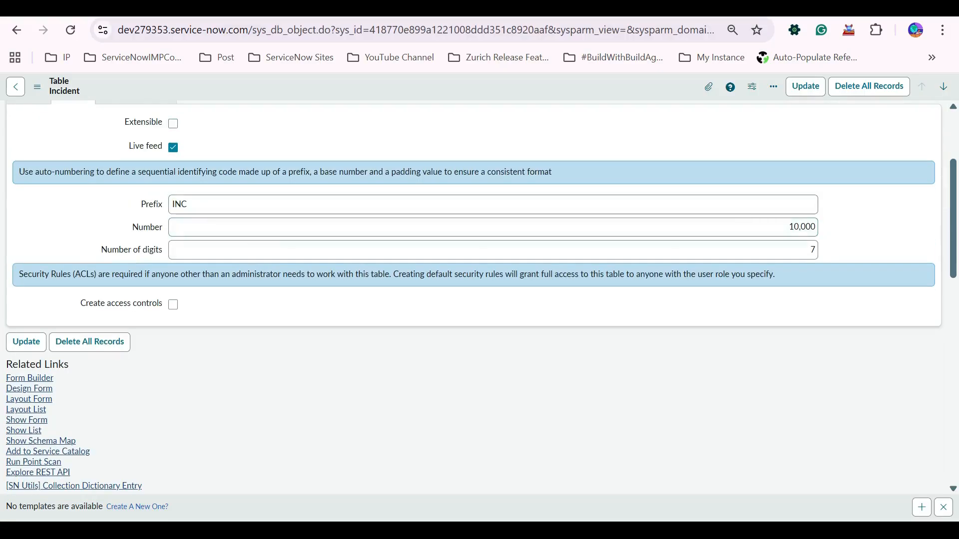
{"action": "scroll", "coordinate": [145, 146], "scroll_direction": "up", "scroll_amount": 3}
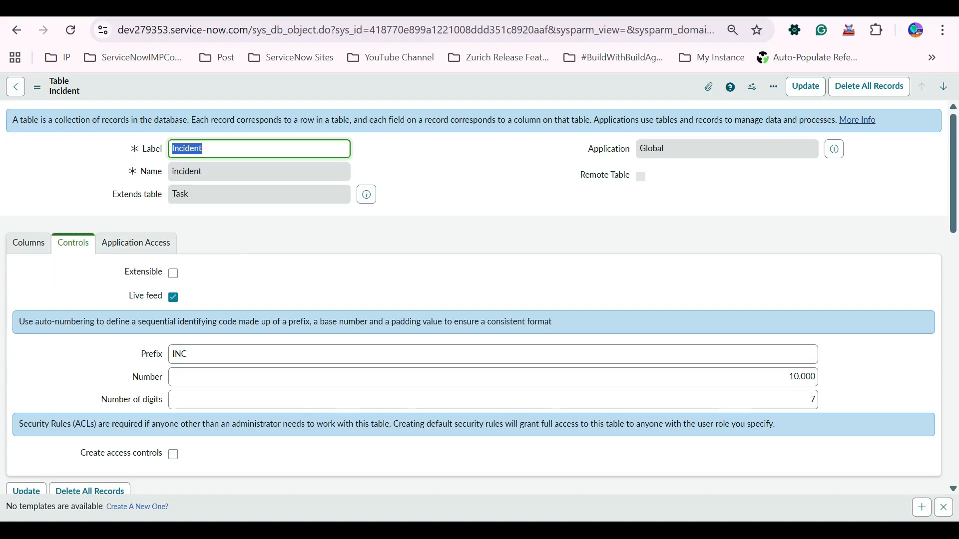
Filter the navigator by incident and open the list of all incidents in a new browser tab.
{"action": "key", "text": "ctrl+Tab"}
{"action": "left_click", "coordinate": [58, 122]}
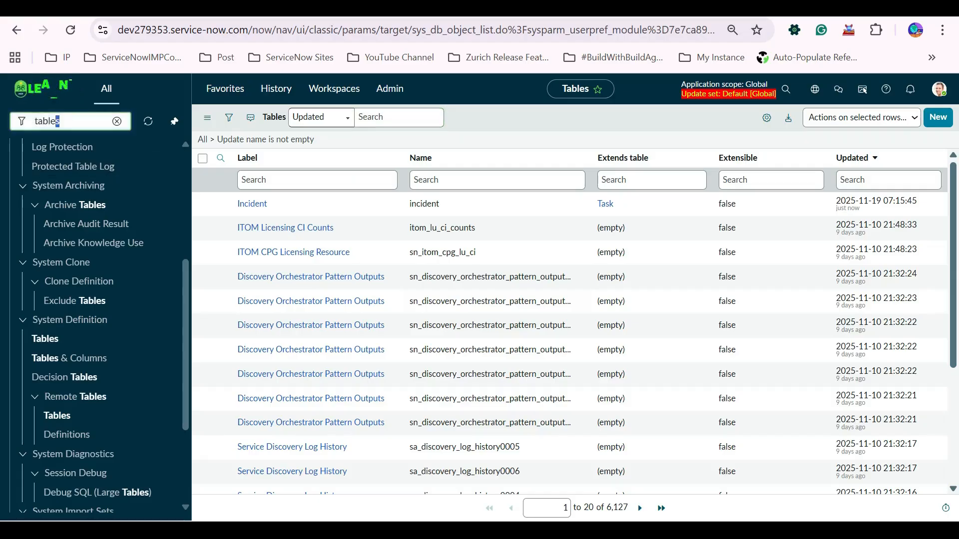
{"action": "key", "text": "ctrl+a"}
{"action": "key", "text": "ctrl+shift+Tab"}
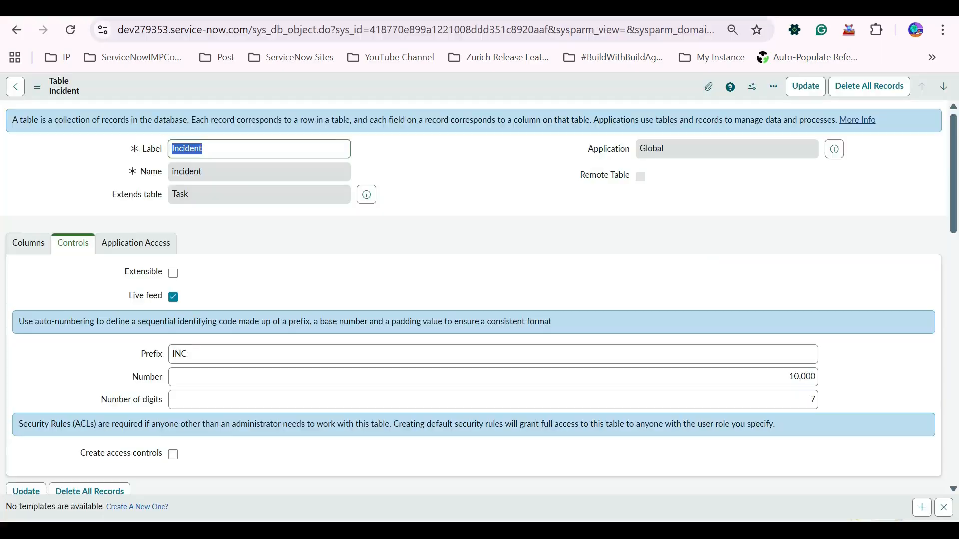
{"action": "key", "text": "ctrl+Tab"}
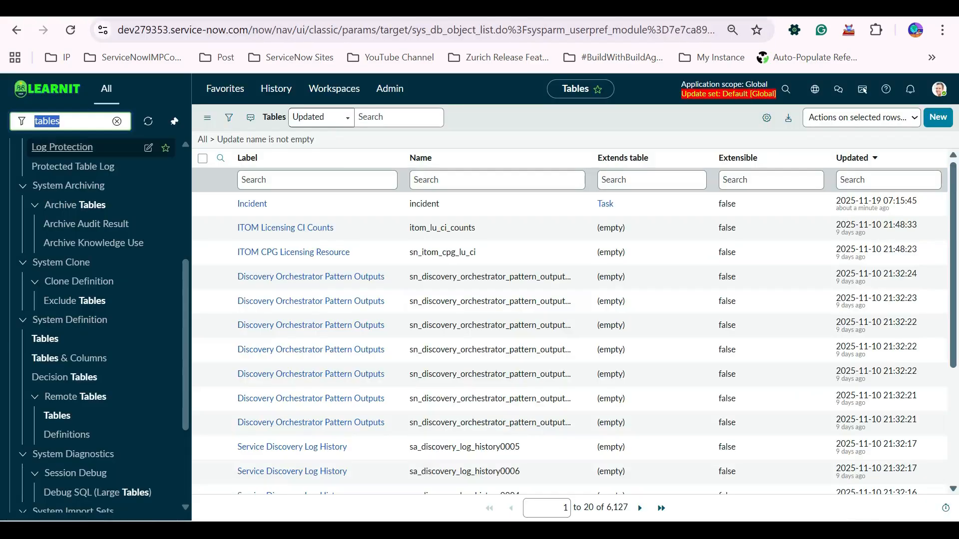
{"action": "key", "text": "BackSpace"}
{"action": "type", "text": "in"}
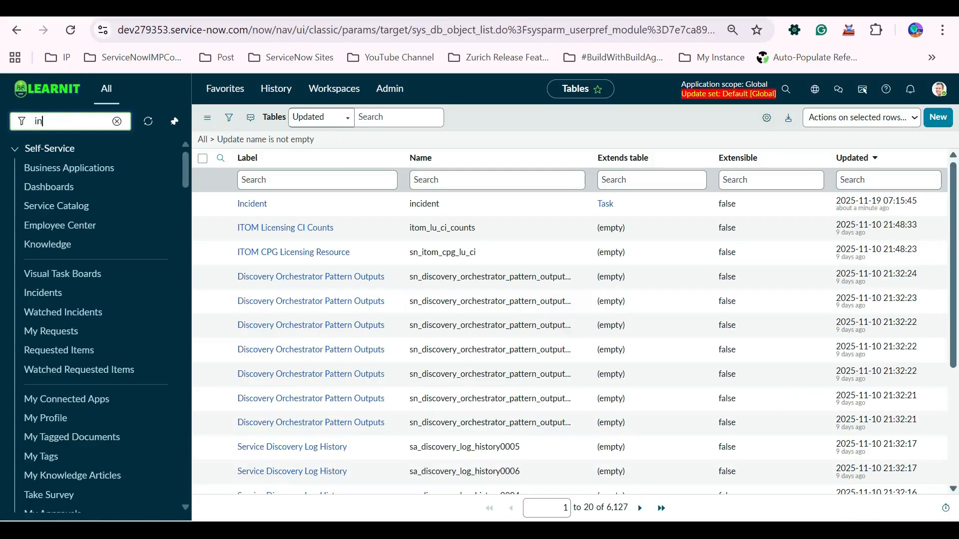
{"action": "type", "text": "ciden"}
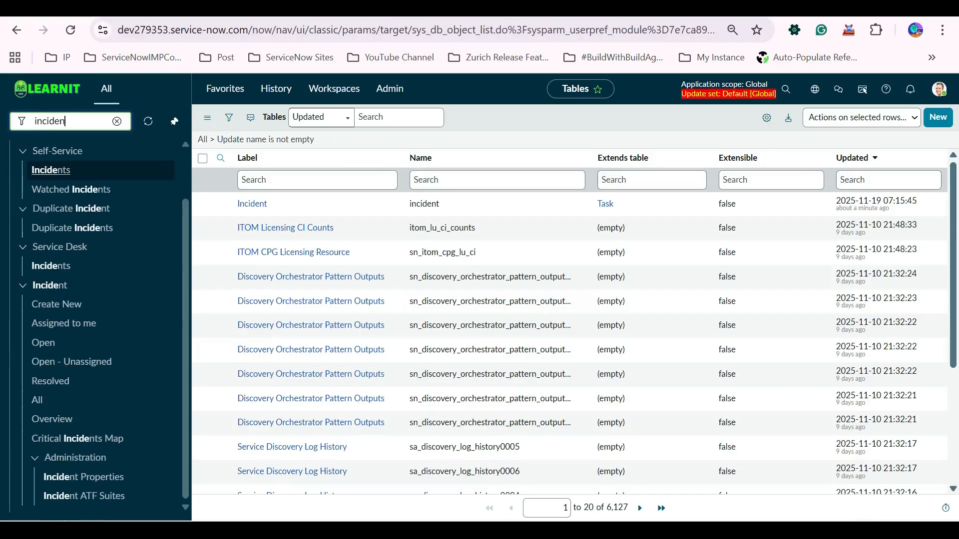
{"action": "type", "text": "t"}
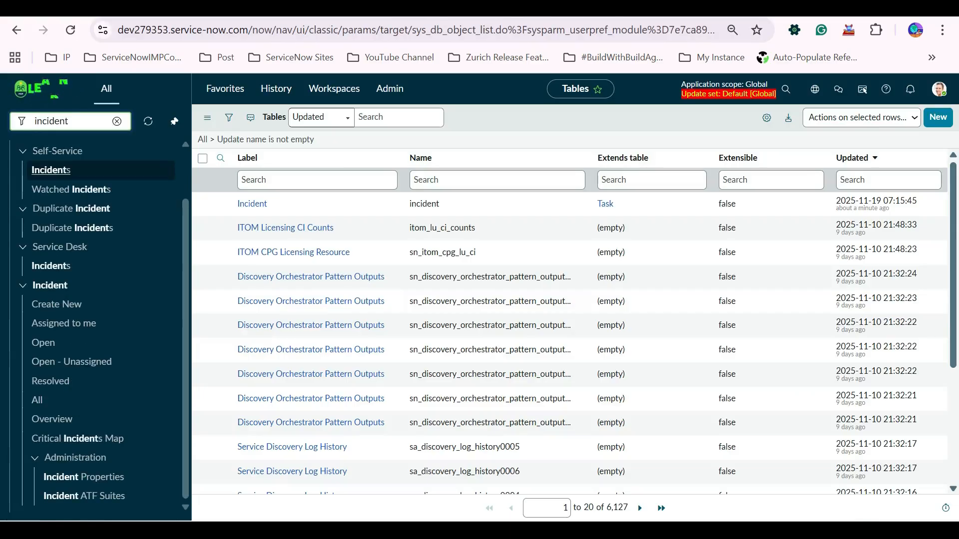
{"action": "left_click", "coordinate": [36, 400]}
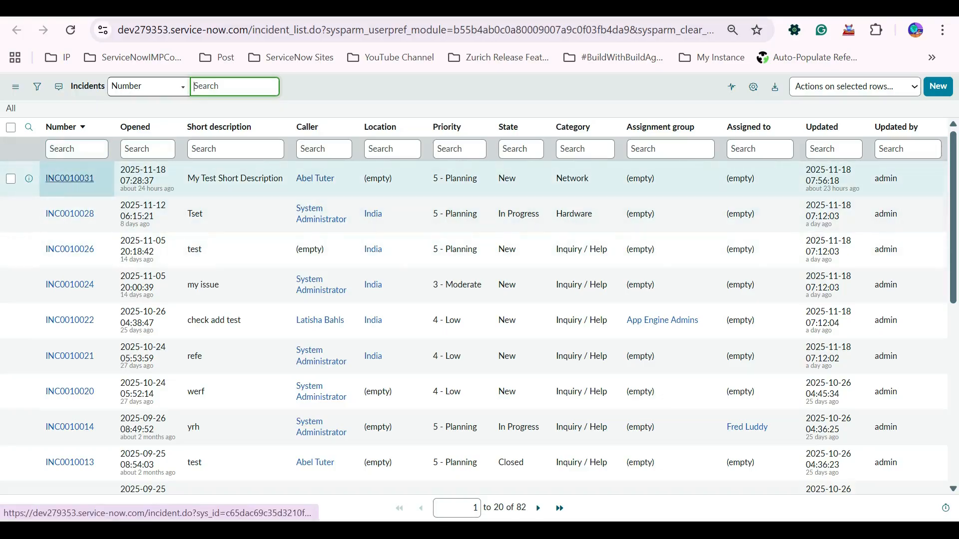
Open incident INC0010031, look over its form and check its additional options.
{"action": "left_click", "coordinate": [69, 179]}
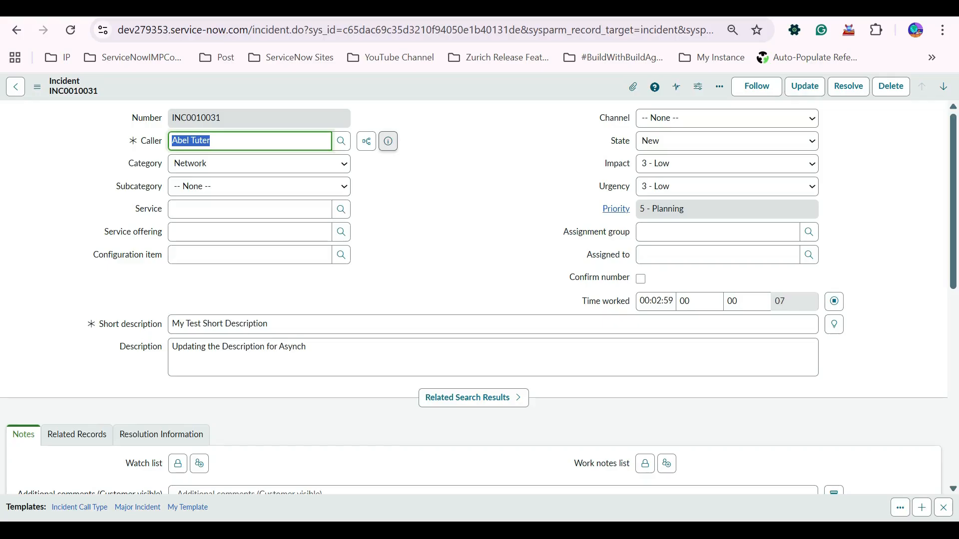
{"action": "scroll", "coordinate": [473, 297], "scroll_direction": "down", "scroll_amount": 5}
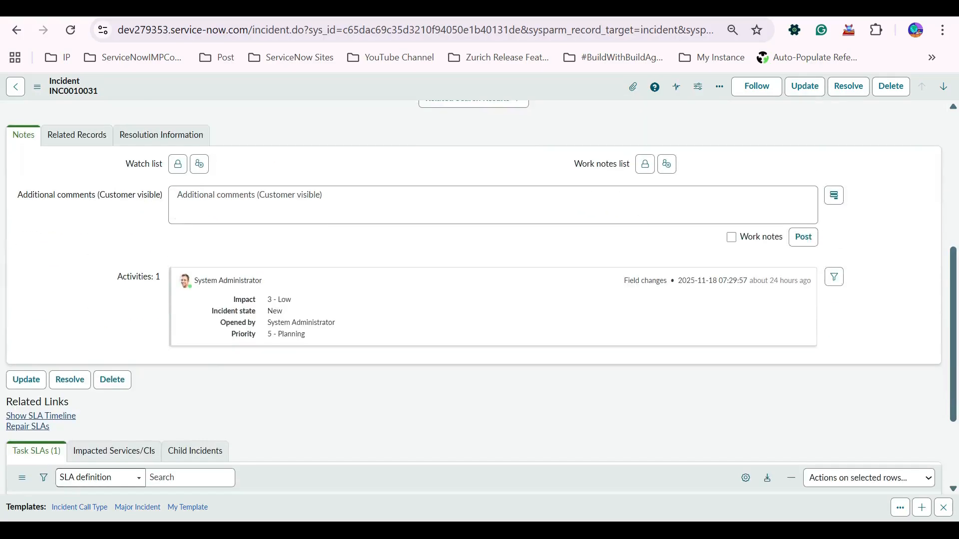
{"action": "scroll", "coordinate": [473, 298], "scroll_direction": "up", "scroll_amount": 5}
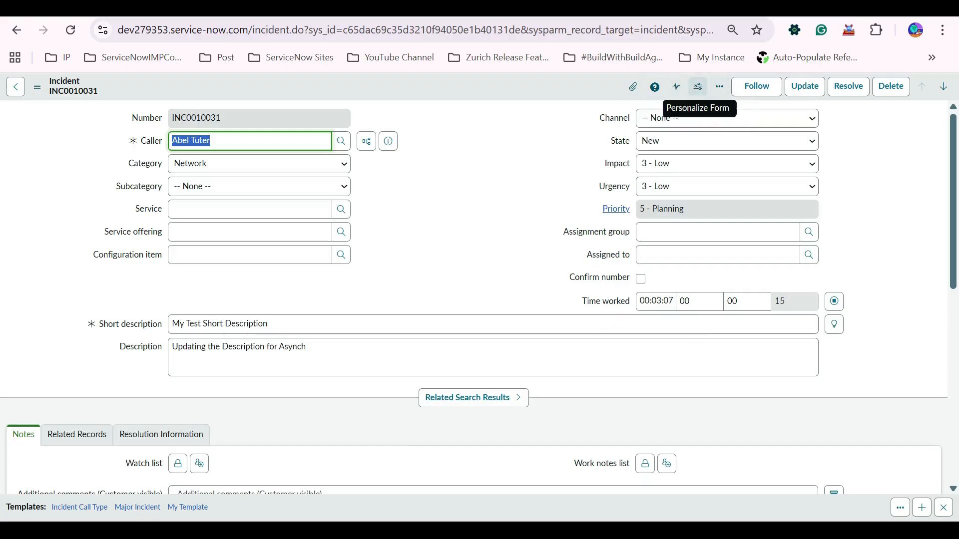
{"action": "left_click", "coordinate": [719, 87]}
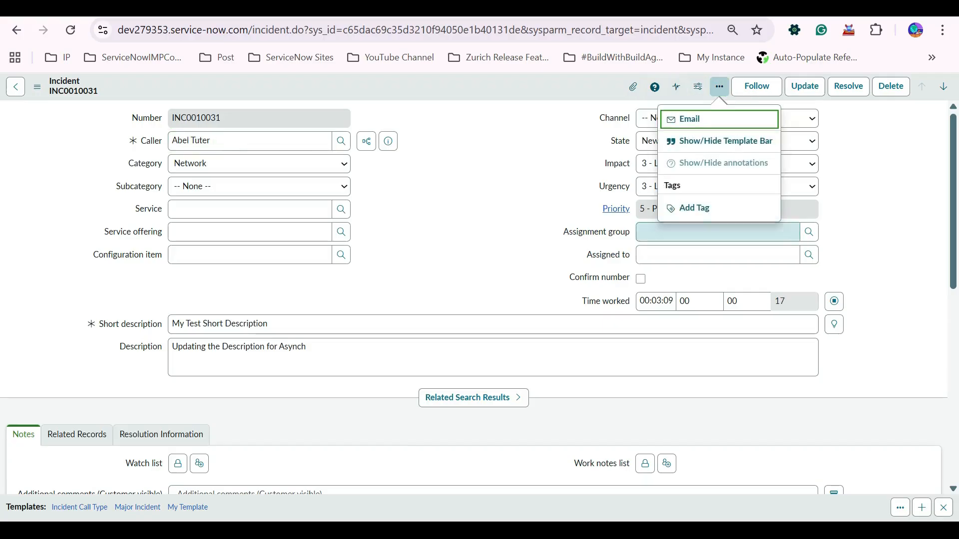
{"action": "left_click", "coordinate": [799, 186]}
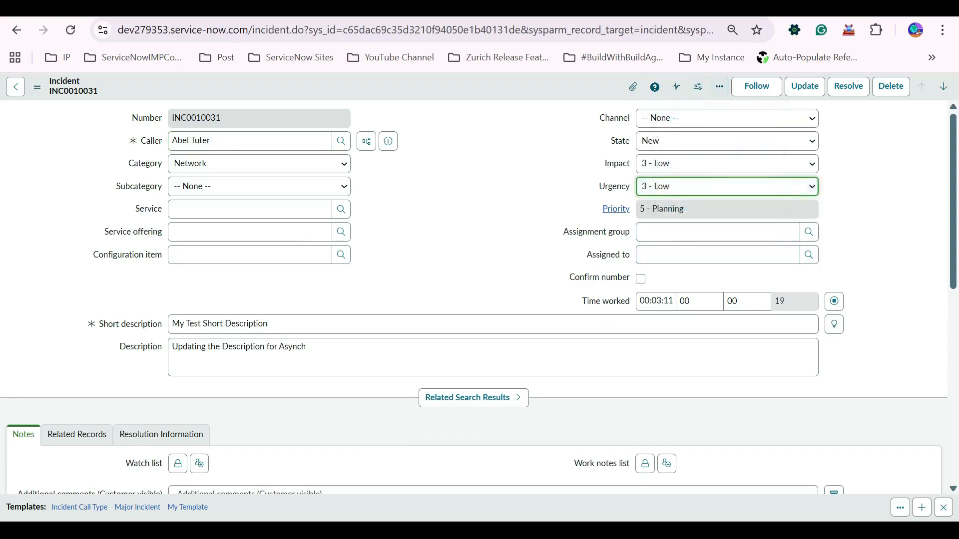
Examine the incident's comments, activities and Task SLAs, and check the form's additional options again.
{"action": "scroll", "coordinate": [799, 187], "scroll_direction": "down", "scroll_amount": 9}
{"action": "scroll", "coordinate": [799, 187], "scroll_direction": "up", "scroll_amount": 3}
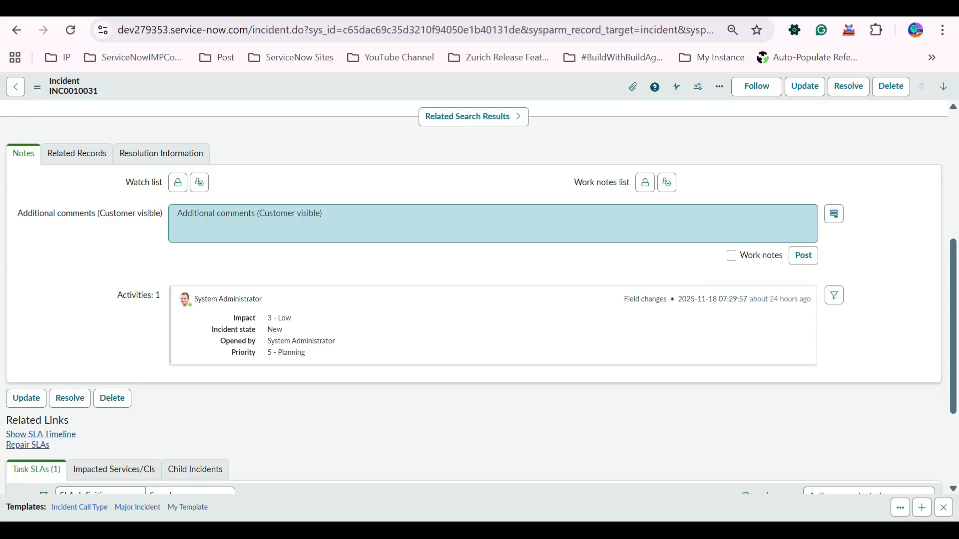
{"action": "left_click", "coordinate": [493, 223]}
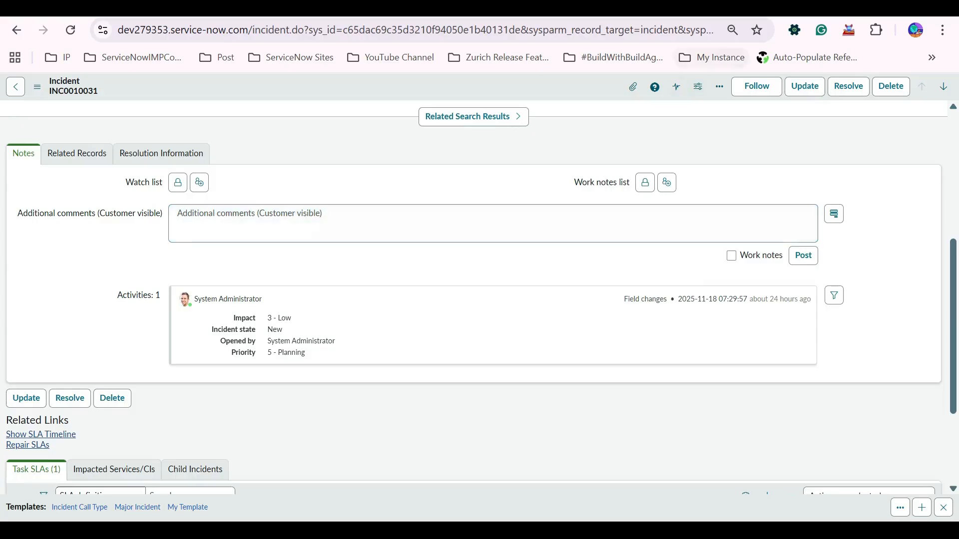
{"action": "scroll", "coordinate": [480, 310], "scroll_direction": "down", "scroll_amount": 2}
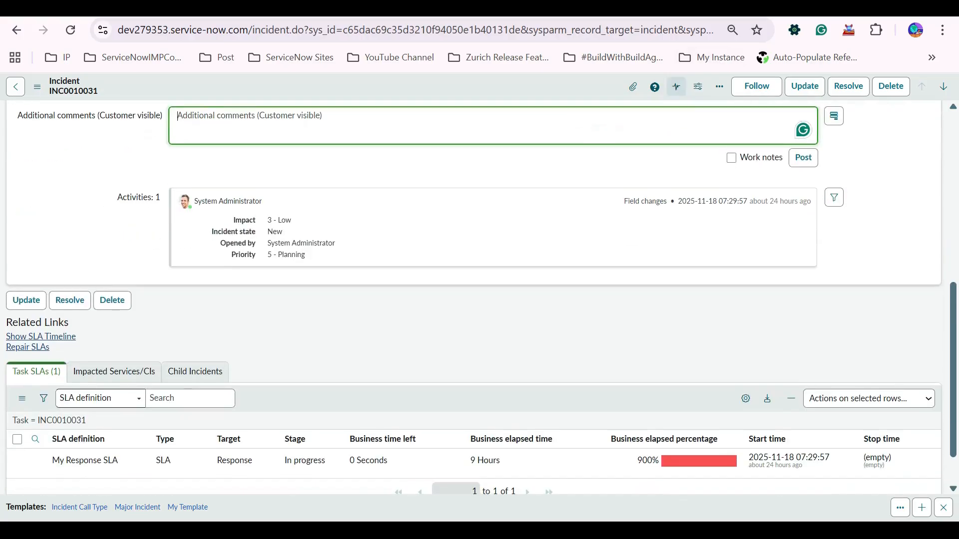
{"action": "left_click", "coordinate": [719, 86]}
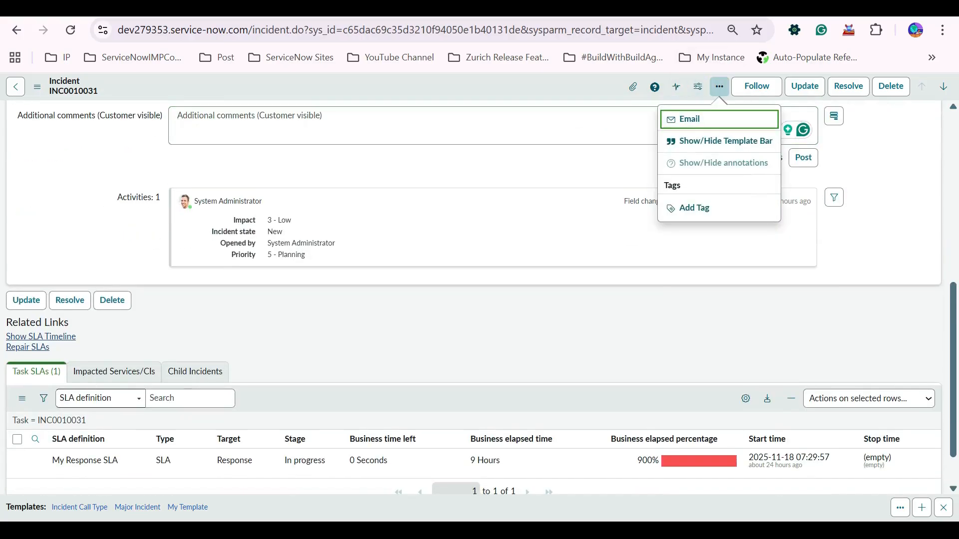
{"action": "left_click", "coordinate": [719, 87]}
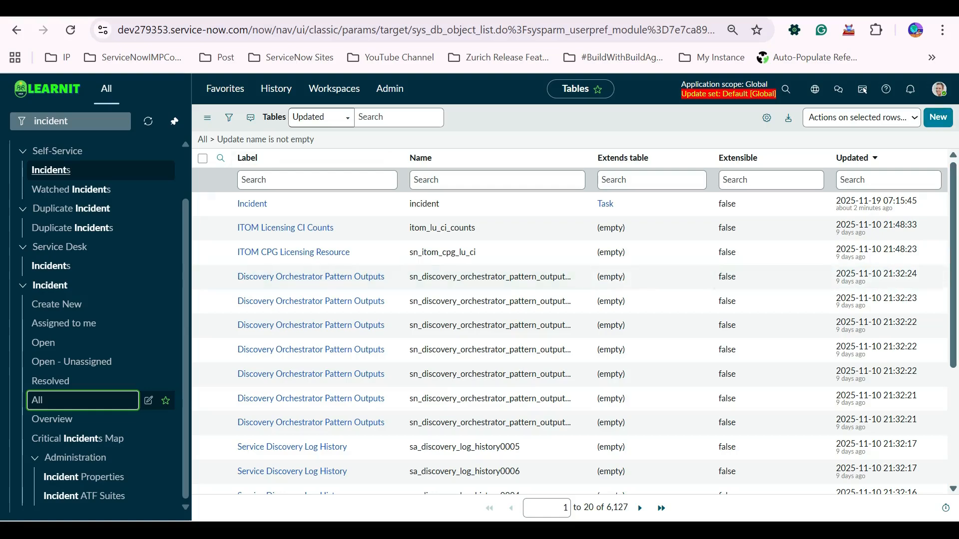
View the signed-in administrator's user profile and return to the Tables list.
{"action": "left_click", "coordinate": [939, 89]}
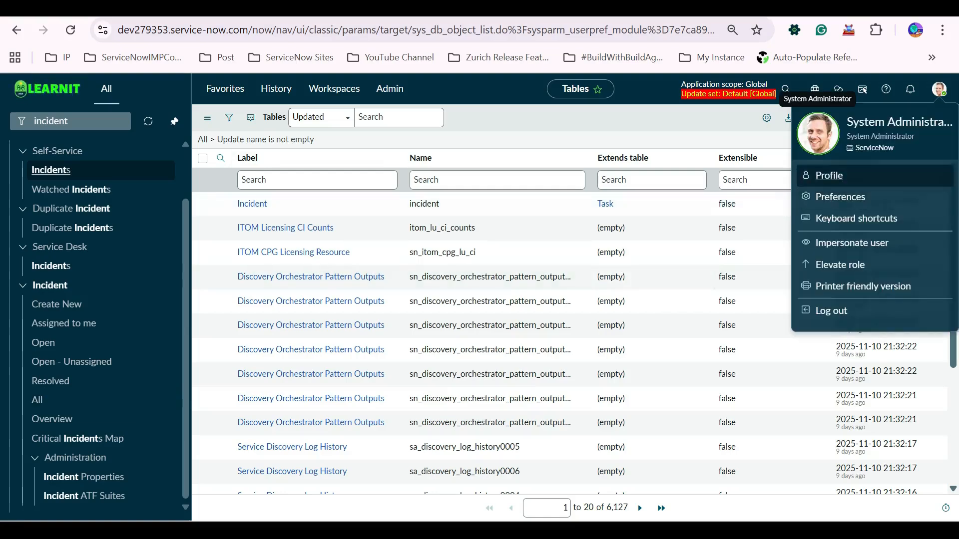
{"action": "left_click", "coordinate": [829, 175]}
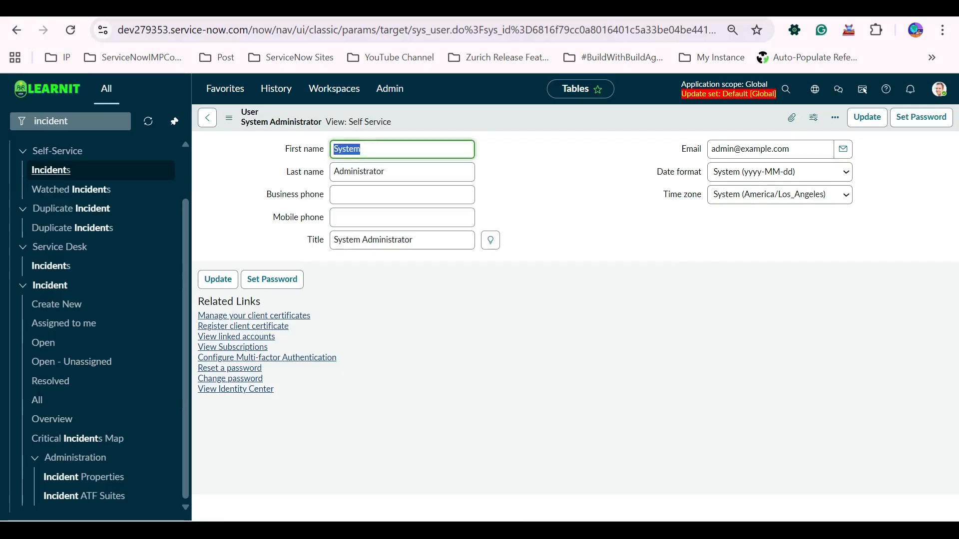
{"action": "left_click", "coordinate": [16, 30]}
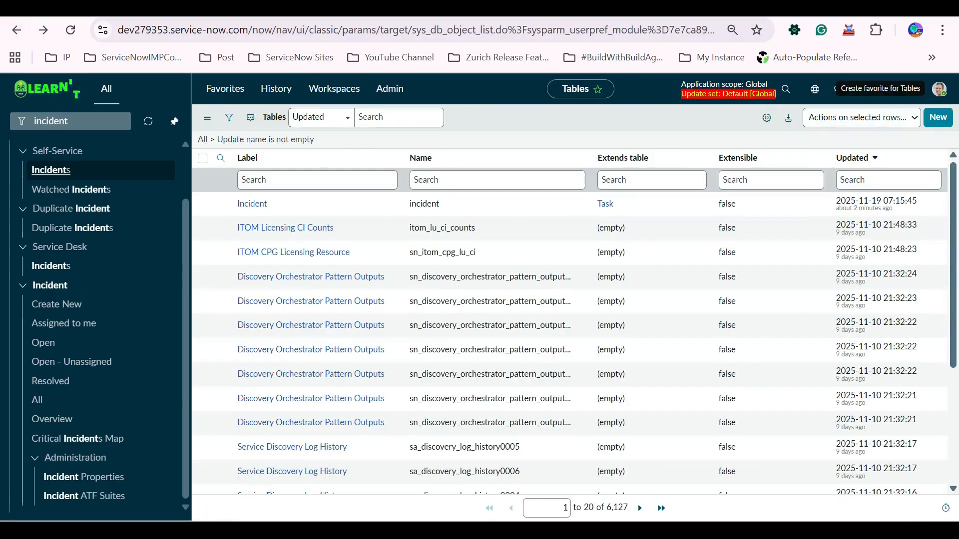
Open the user preferences and look through the User Experience, Display, Theme, Accessibility, Notifications, Debugging and Language & Region settings.
{"action": "left_click", "coordinate": [939, 89]}
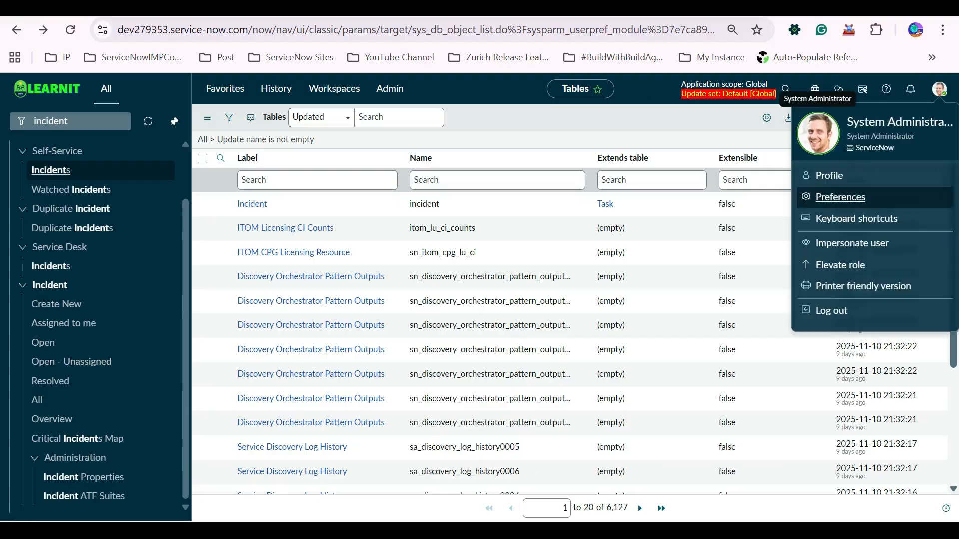
{"action": "left_click", "coordinate": [840, 197]}
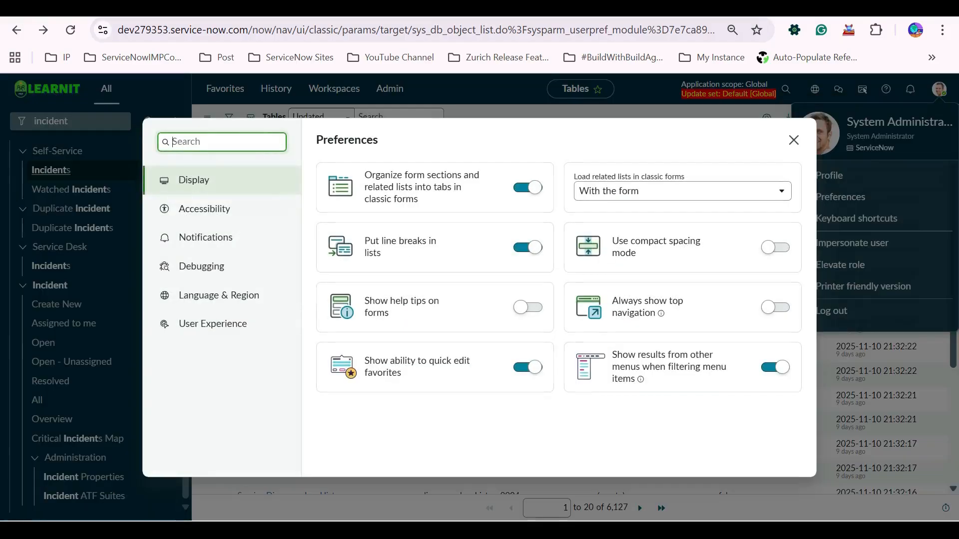
{"action": "left_click", "coordinate": [213, 352]}
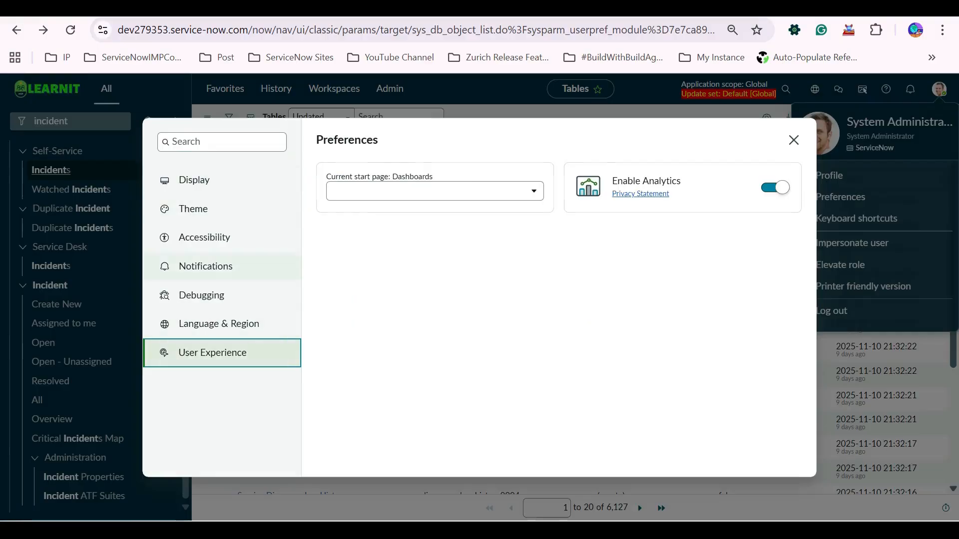
{"action": "left_click", "coordinate": [194, 180]}
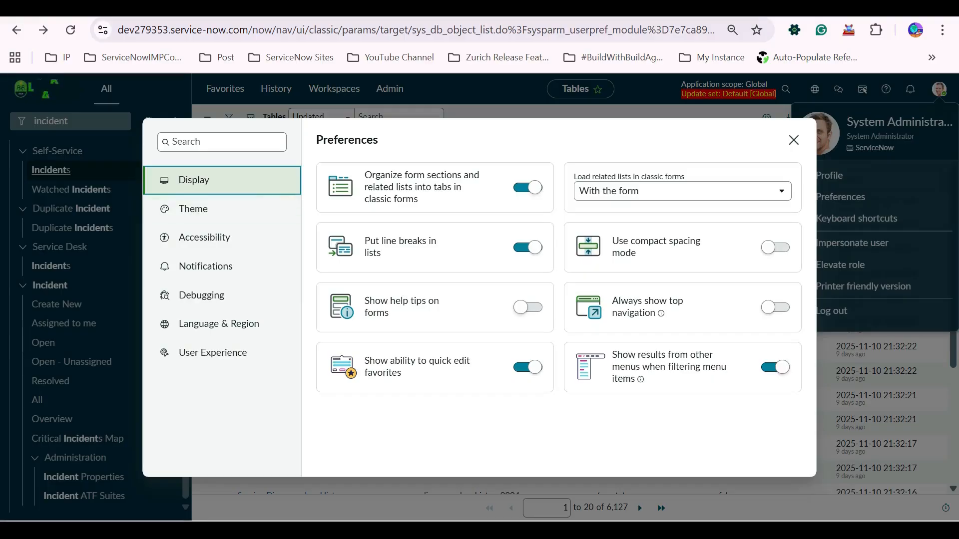
{"action": "left_click", "coordinate": [193, 209]}
{"action": "left_click", "coordinate": [204, 238]}
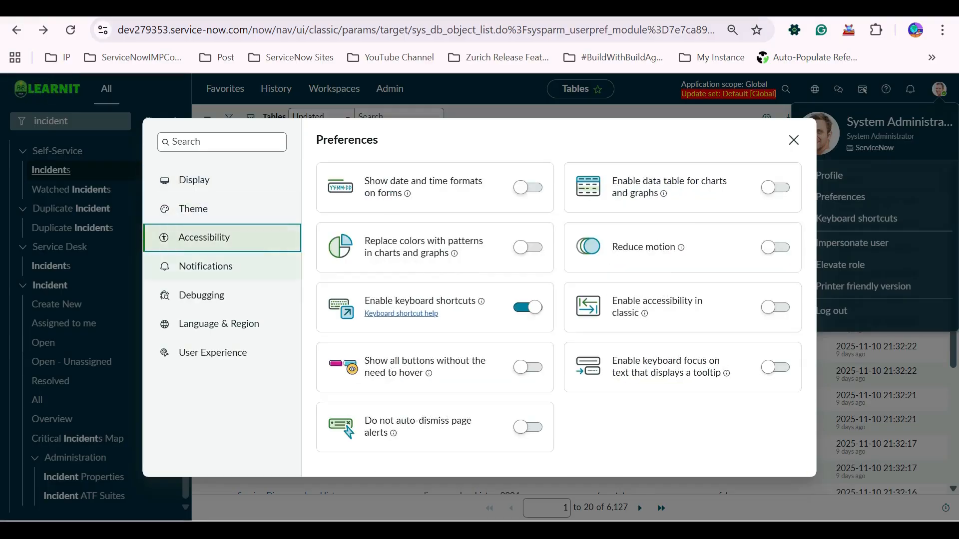
{"action": "left_click", "coordinate": [206, 267]}
{"action": "left_click", "coordinate": [201, 296]}
{"action": "left_click", "coordinate": [219, 324]}
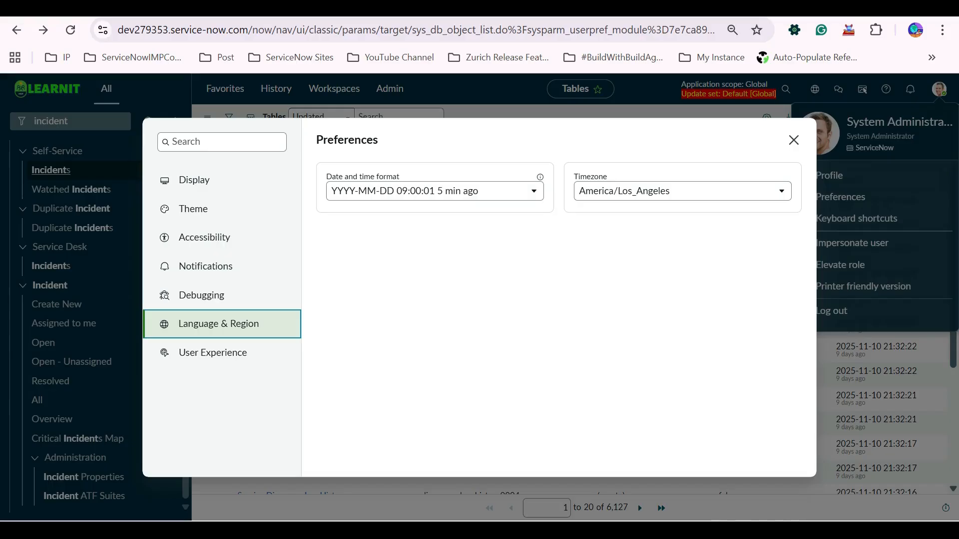
View the available date and time formats, keep the current one and close the preferences.
{"action": "left_click", "coordinate": [435, 192]}
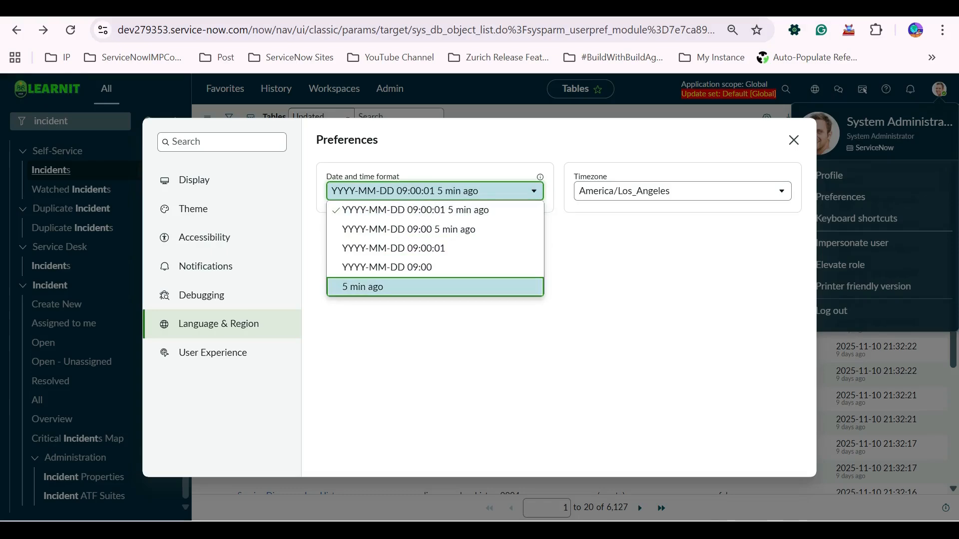
{"action": "key", "text": "Escape"}
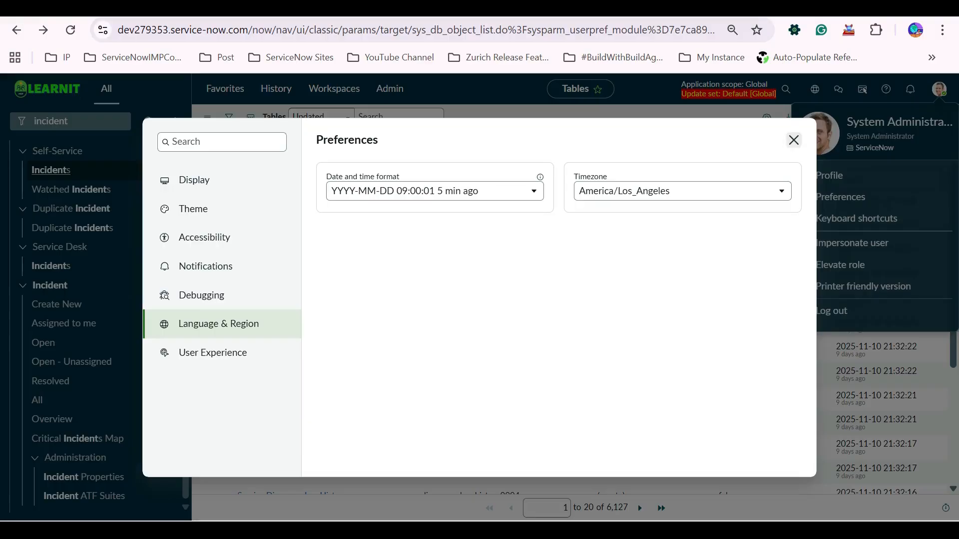
{"action": "left_click", "coordinate": [793, 140]}
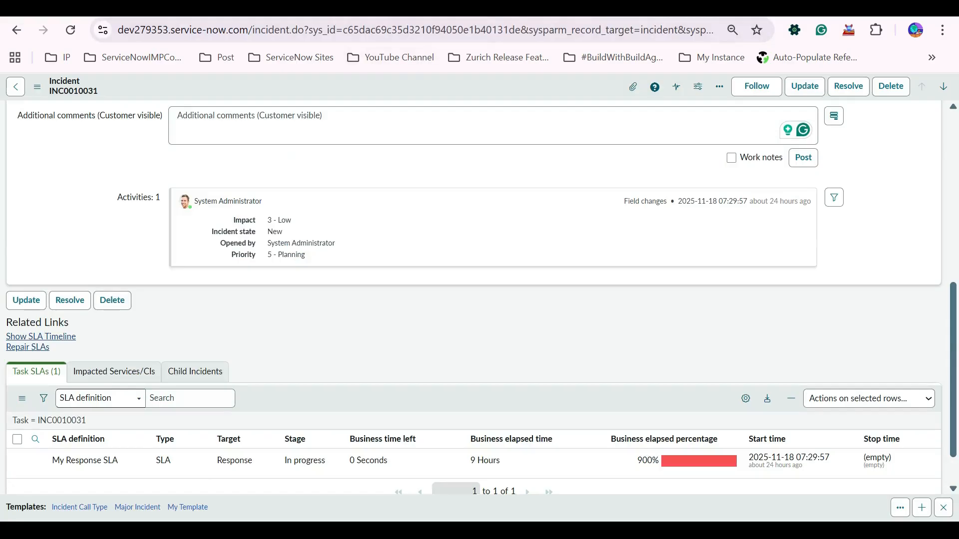
Return to incident INC0010031, look over its form and show its Resolution Information section.
{"action": "scroll", "coordinate": [250, 255], "scroll_direction": "up", "scroll_amount": 10}
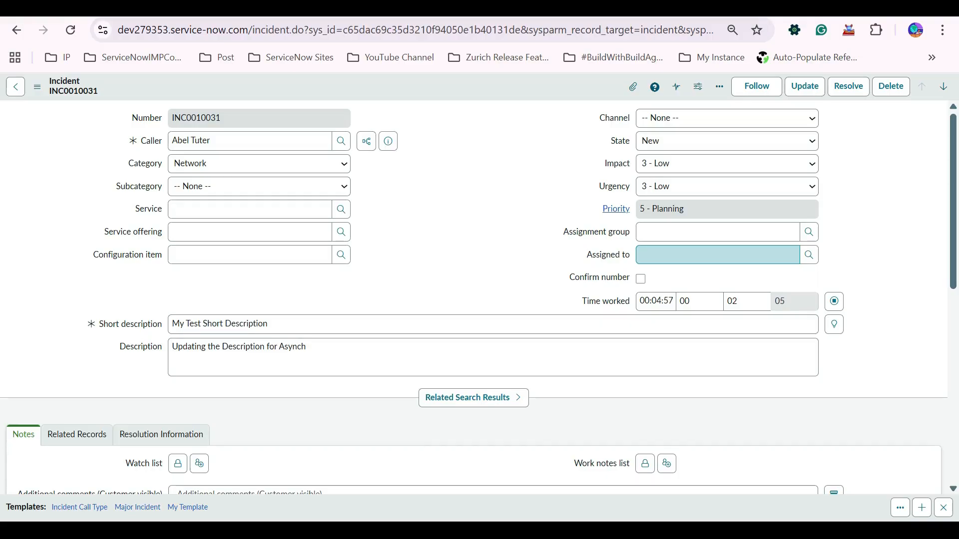
{"action": "scroll", "coordinate": [474, 300], "scroll_direction": "down", "scroll_amount": 6}
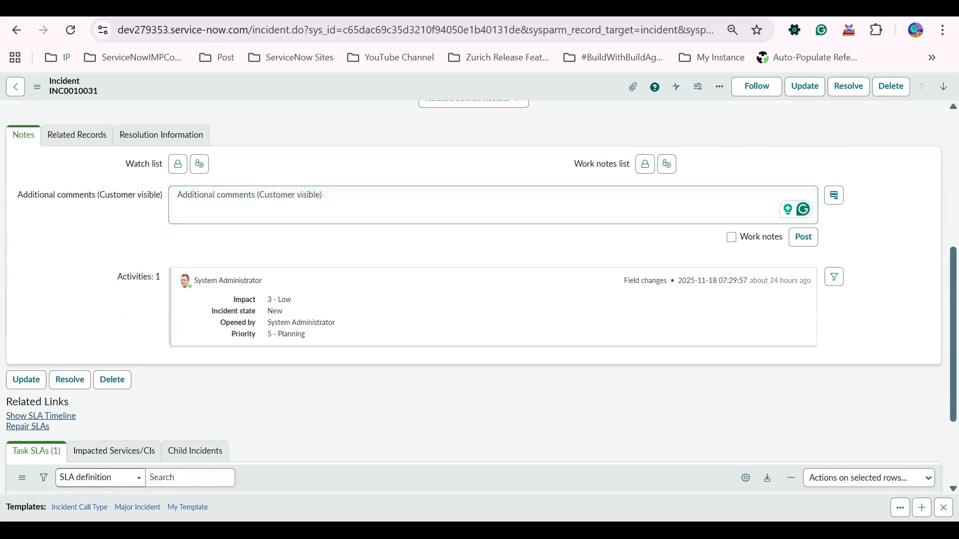
{"action": "left_click", "coordinate": [161, 135]}
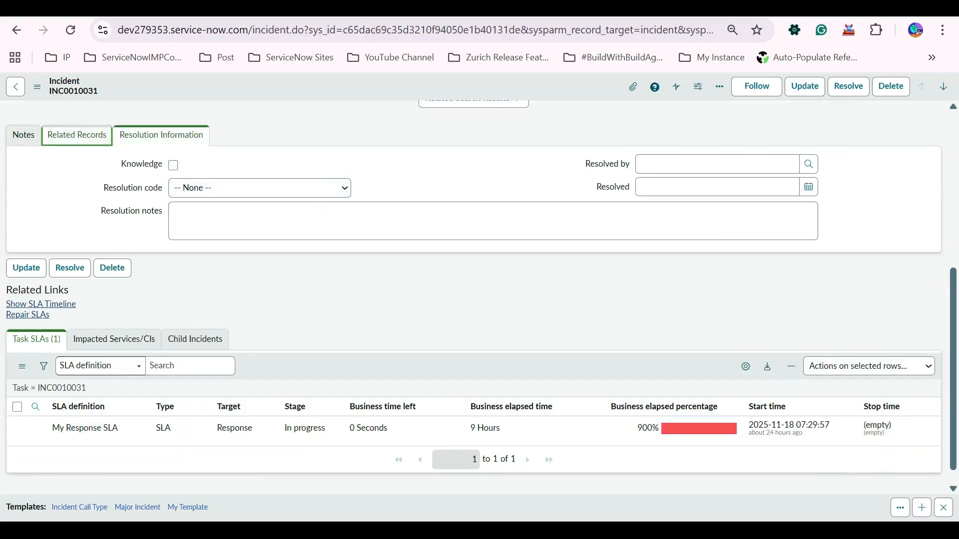
Look through the incident's Related Records and Resolution Information sections, ending on its Notes section.
{"action": "left_click", "coordinate": [77, 136]}
{"action": "scroll", "coordinate": [474, 325], "scroll_direction": "up", "scroll_amount": 6}
{"action": "scroll", "coordinate": [474, 325], "scroll_direction": "down", "scroll_amount": 3}
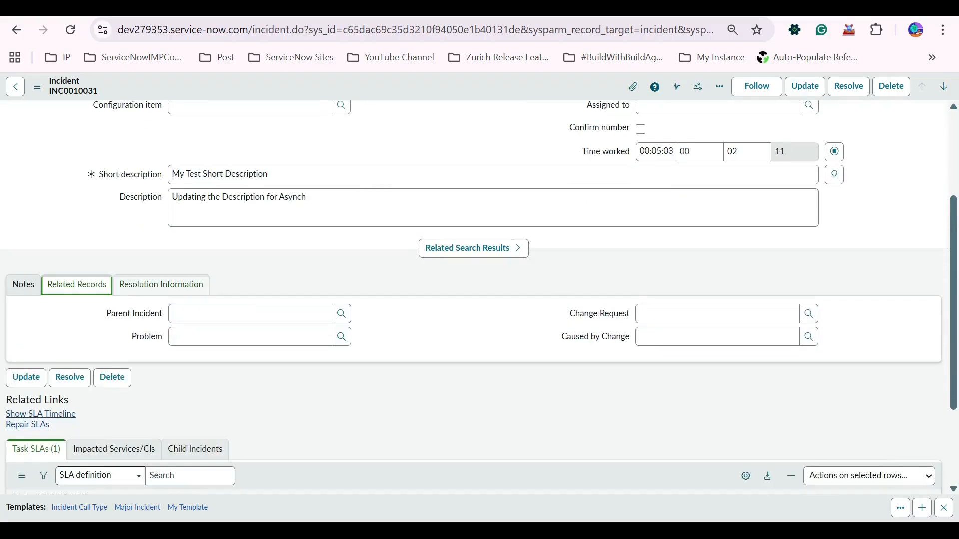
{"action": "left_click", "coordinate": [161, 285]}
{"action": "left_click", "coordinate": [23, 285]}
{"action": "left_click", "coordinate": [300, 355]}
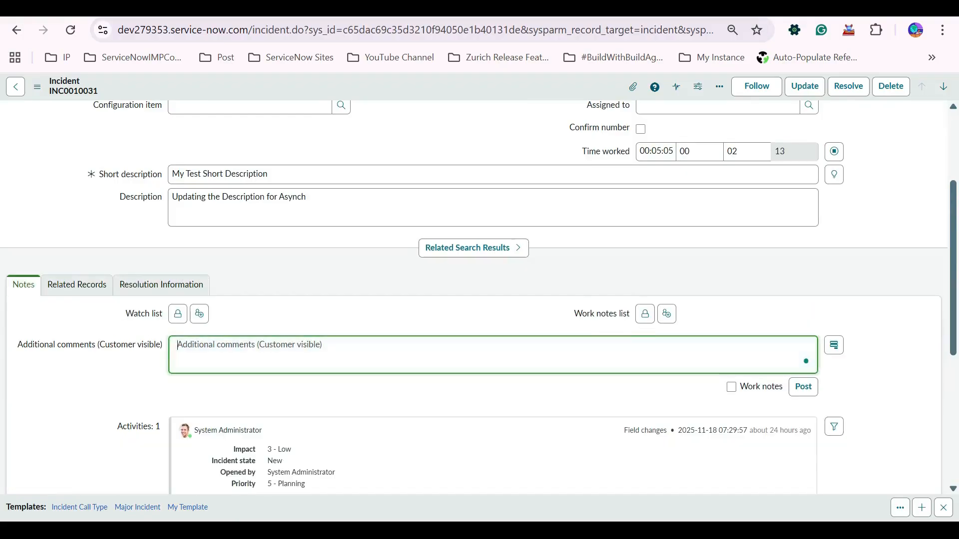
{"action": "type", "text": "@"}
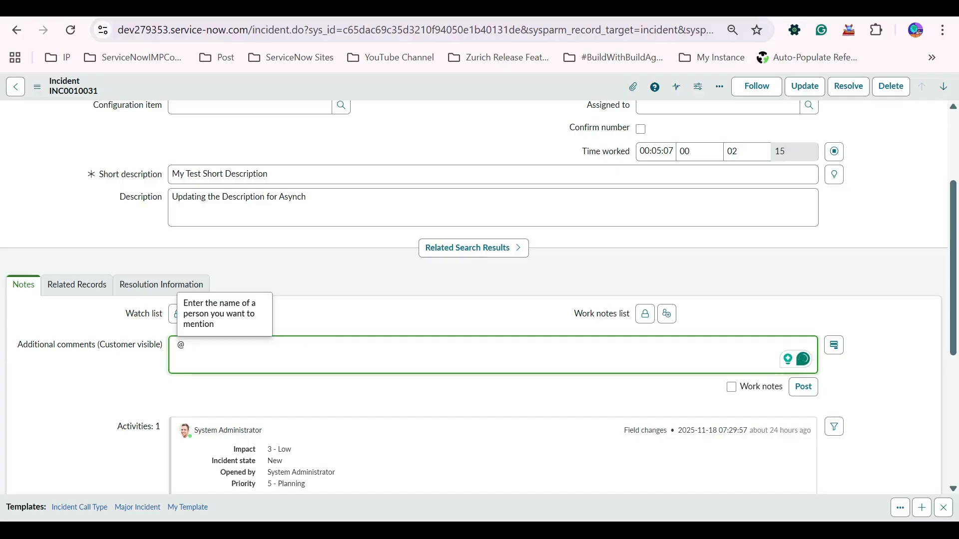
{"action": "type", "text": "abe"}
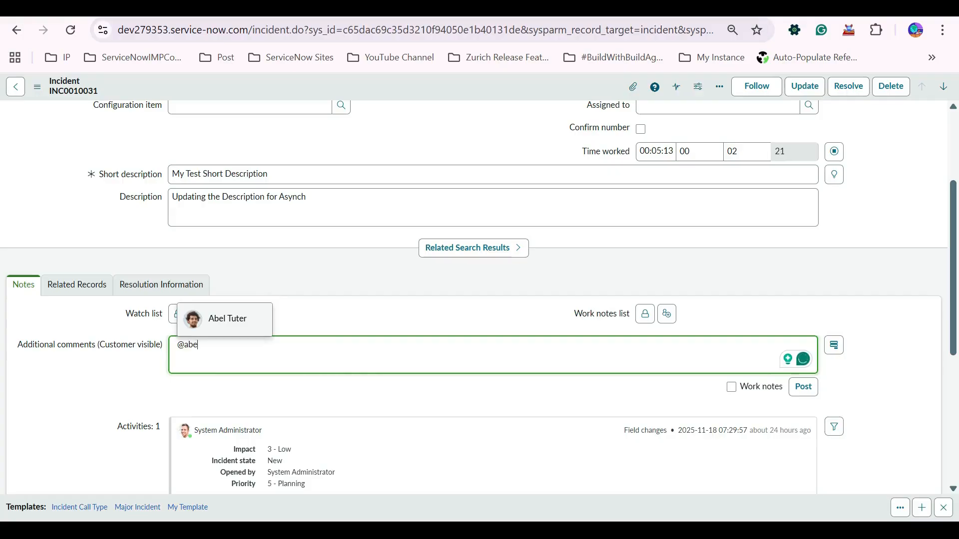
{"action": "key", "text": "Return"}
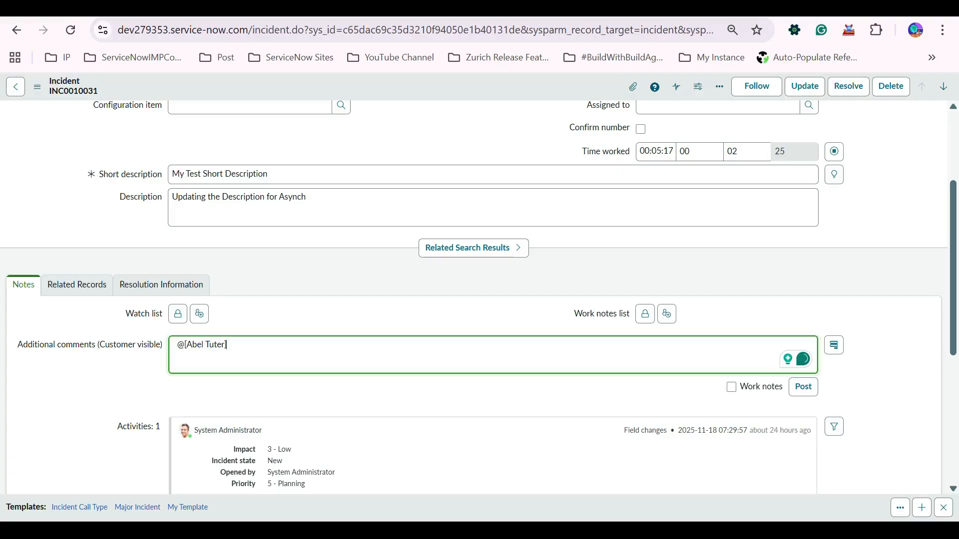
{"action": "key", "text": "ctrl+a"}
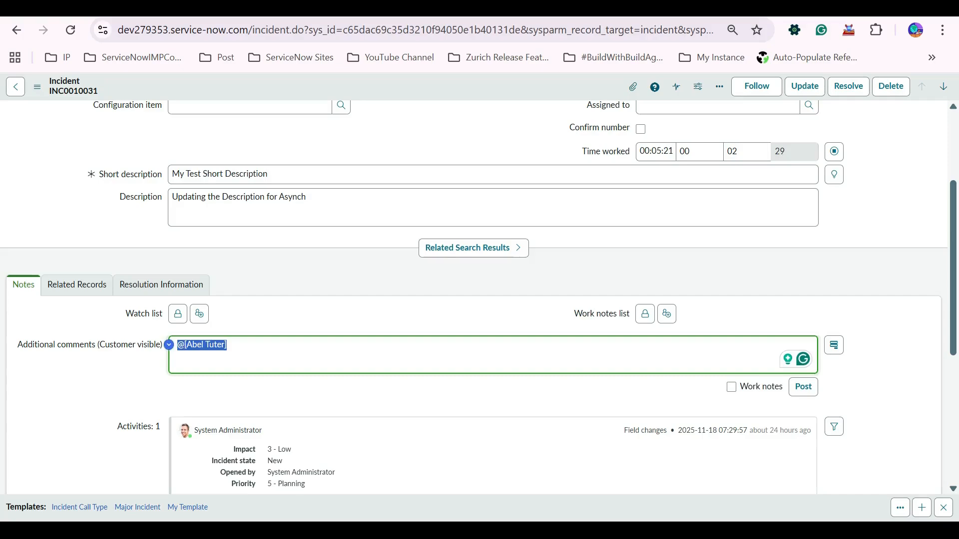
{"action": "key", "text": "BackSpace"}
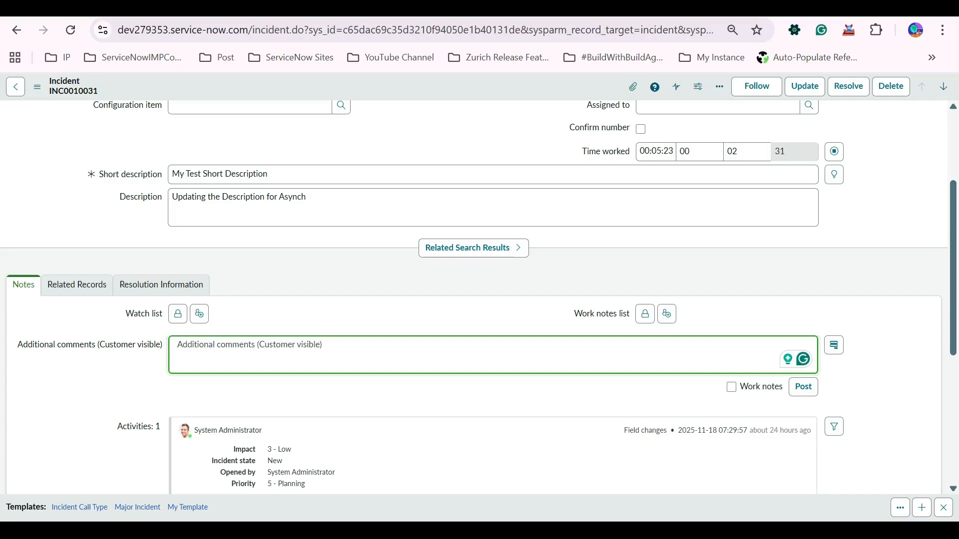
Post a customer-visible additional comment that mentions the incident's caller with the text "test comment".
{"action": "type", "text": "@abel"}
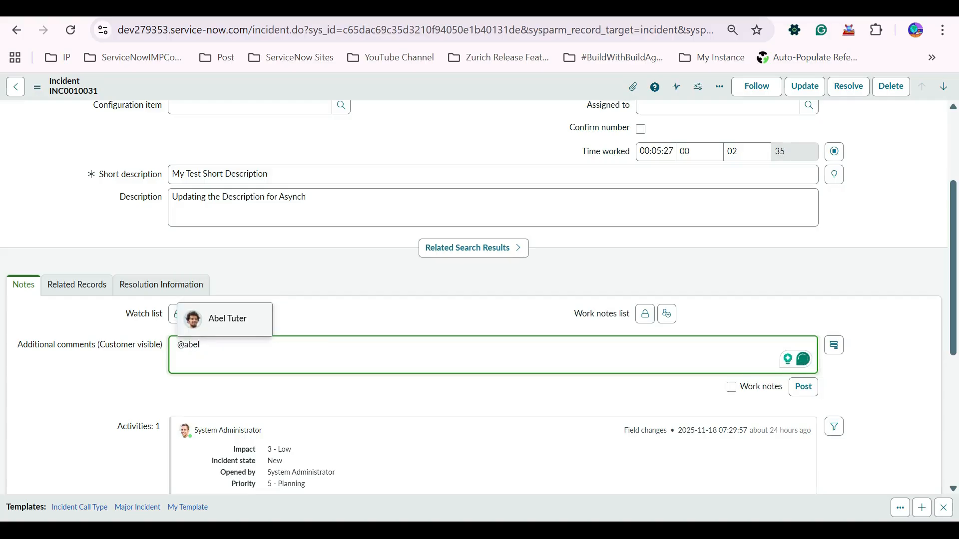
{"action": "key", "text": "Return"}
{"action": "type", "text": "t"}
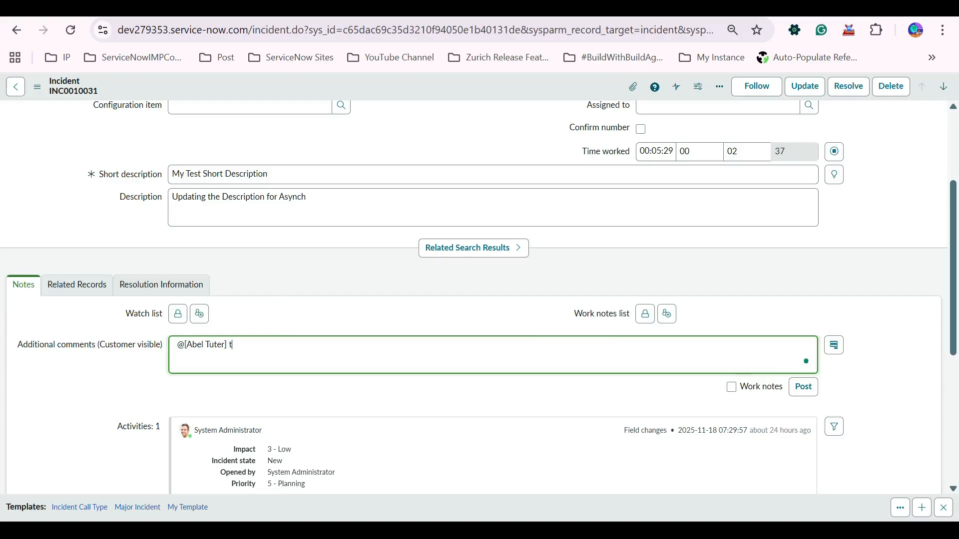
{"action": "type", "text": "est comment"}
{"action": "left_click", "coordinate": [802, 387]}
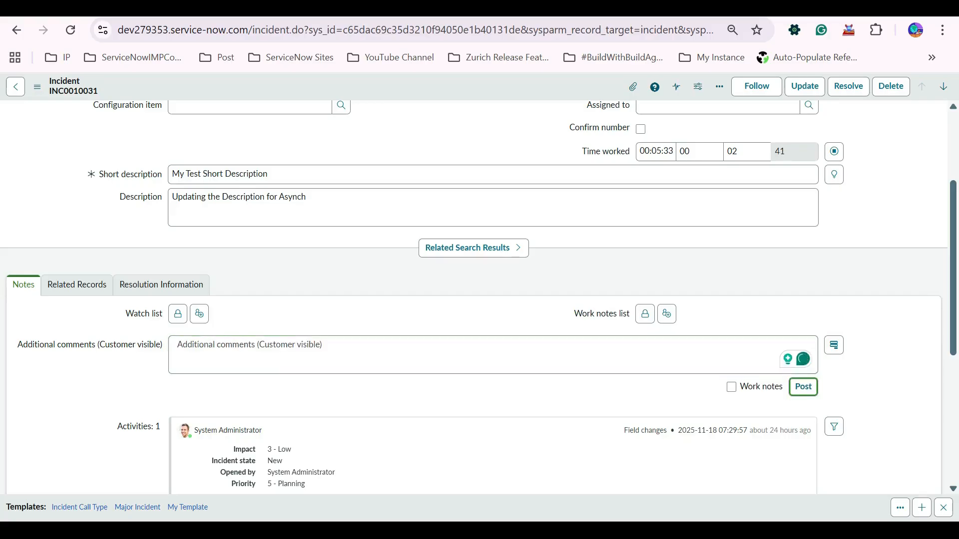
{"action": "scroll", "coordinate": [70, 383], "scroll_direction": "down", "scroll_amount": 3}
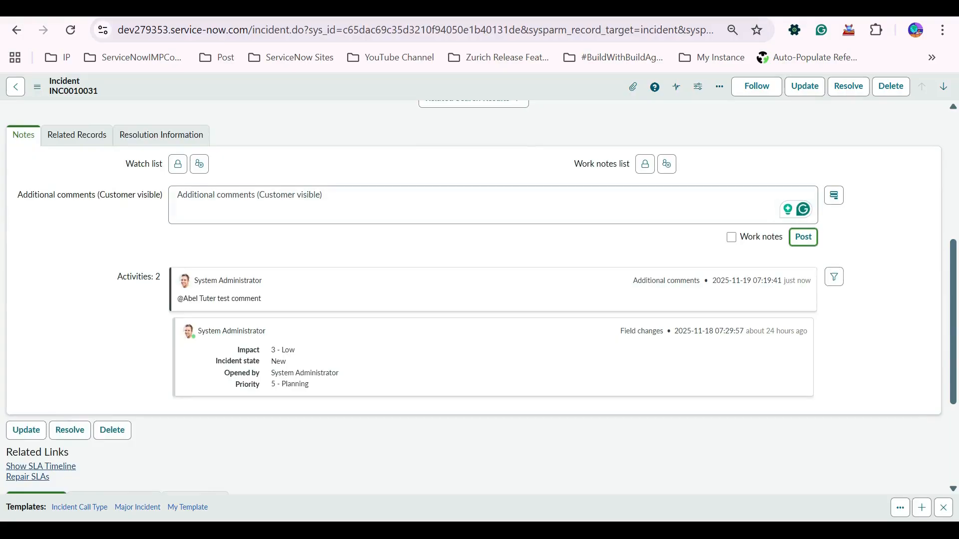
Disable Live feed in the Incident table's control settings and save the table record.
{"action": "left_click", "coordinate": [71, 30]}
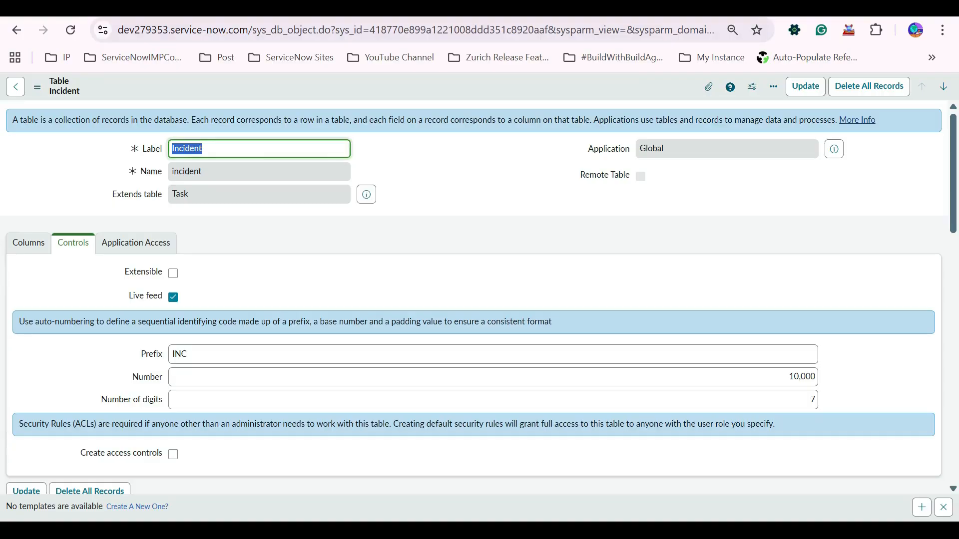
{"action": "left_click", "coordinate": [172, 297]}
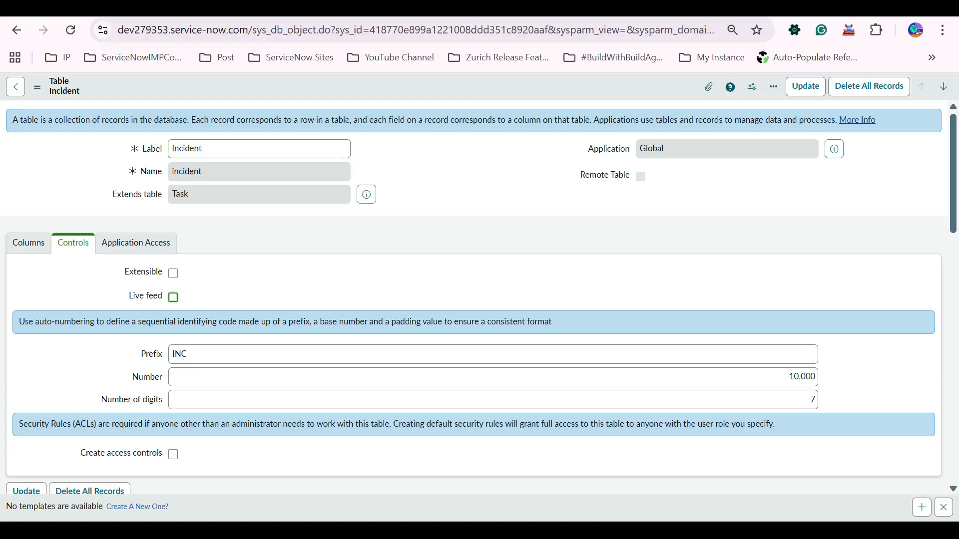
{"action": "right_click", "coordinate": [401, 77]}
{"action": "left_click", "coordinate": [423, 82]}
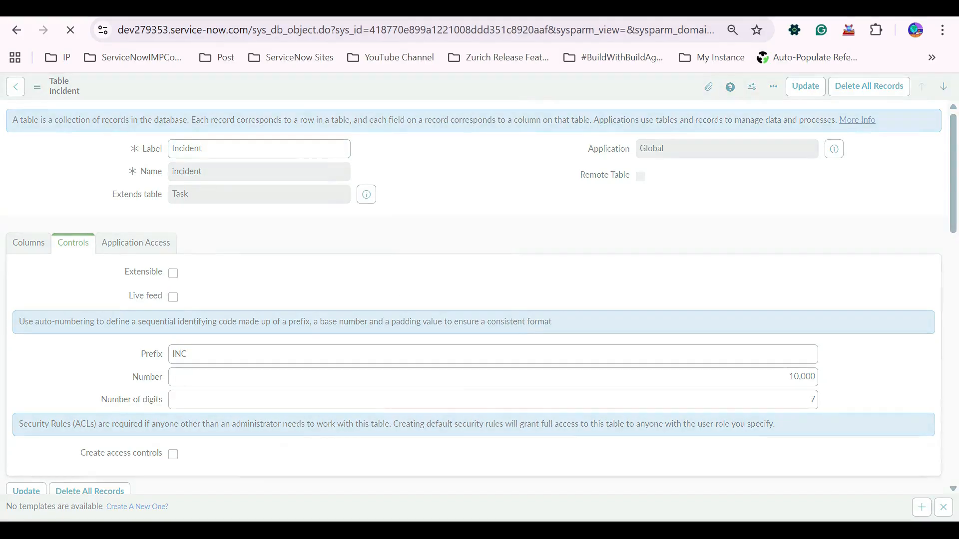
Return to incident INC0010031, reload its form and show the Notes section with its activities.
{"action": "key", "text": "ctrl+Tab"}
{"action": "right_click", "coordinate": [323, 96]}
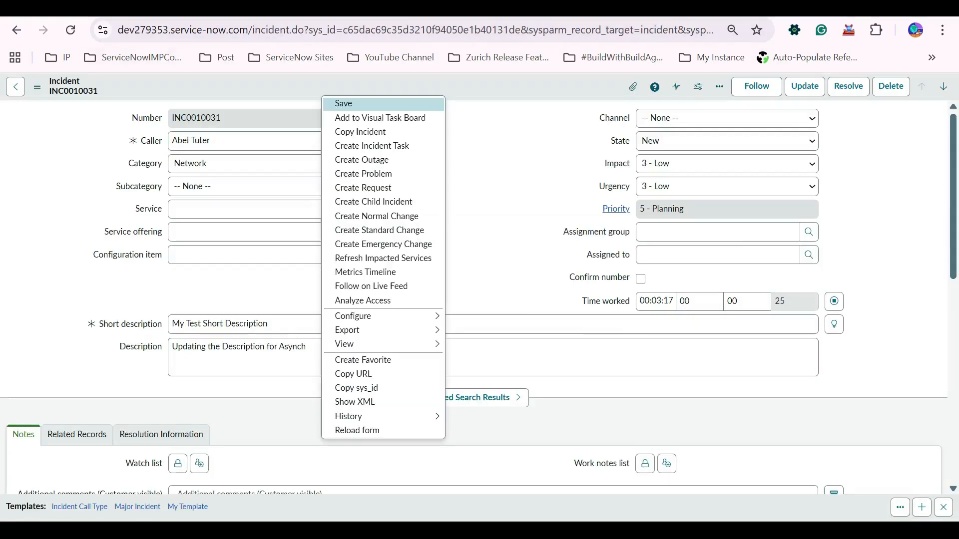
{"action": "left_click", "coordinate": [357, 430]}
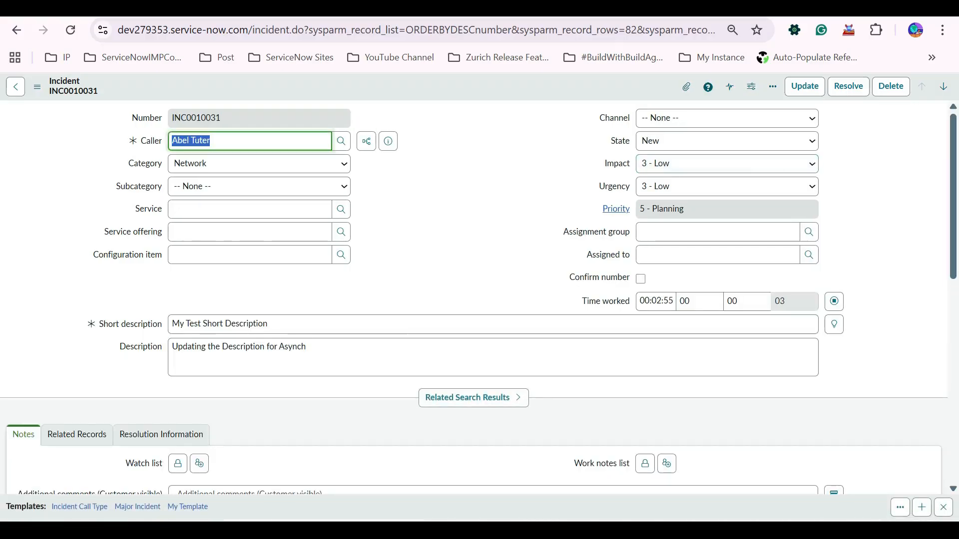
{"action": "scroll", "coordinate": [475, 300], "scroll_direction": "down", "scroll_amount": 6}
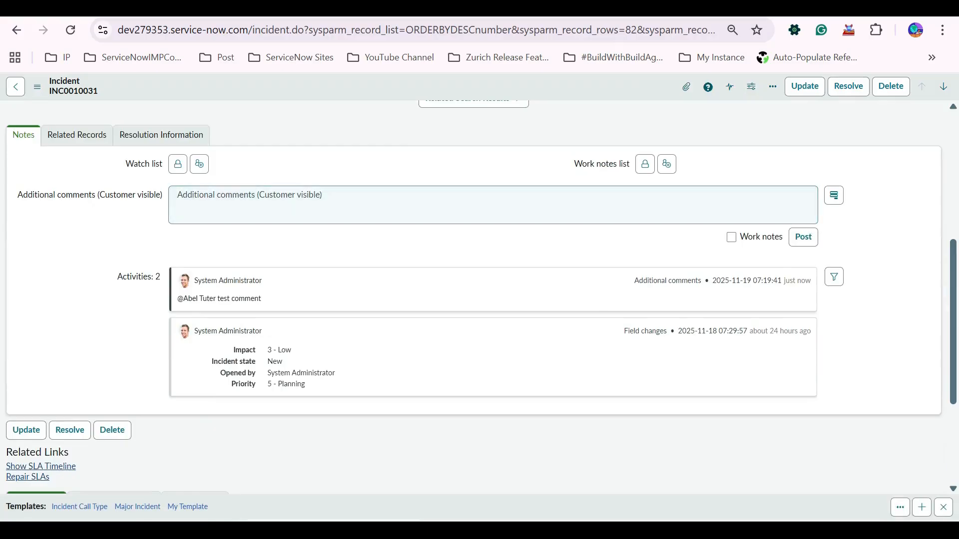
{"action": "left_click", "coordinate": [493, 205]}
{"action": "type", "text": "@"}
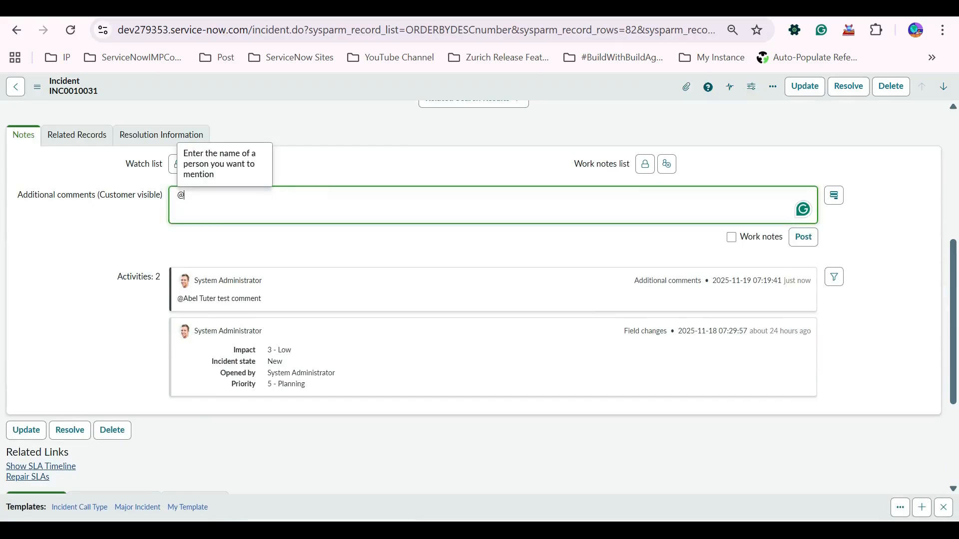
{"action": "left_click", "coordinate": [185, 195]}
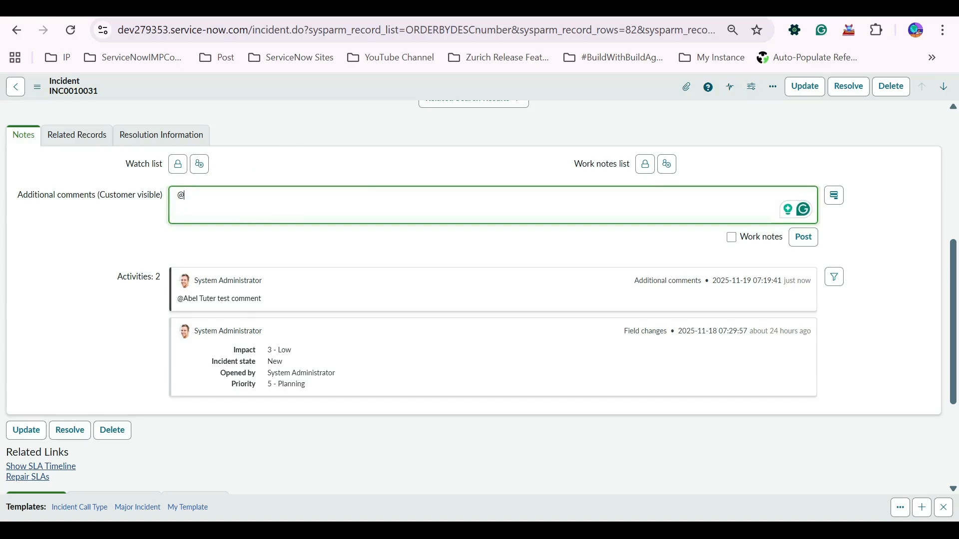
{"action": "key", "text": "BackSpace"}
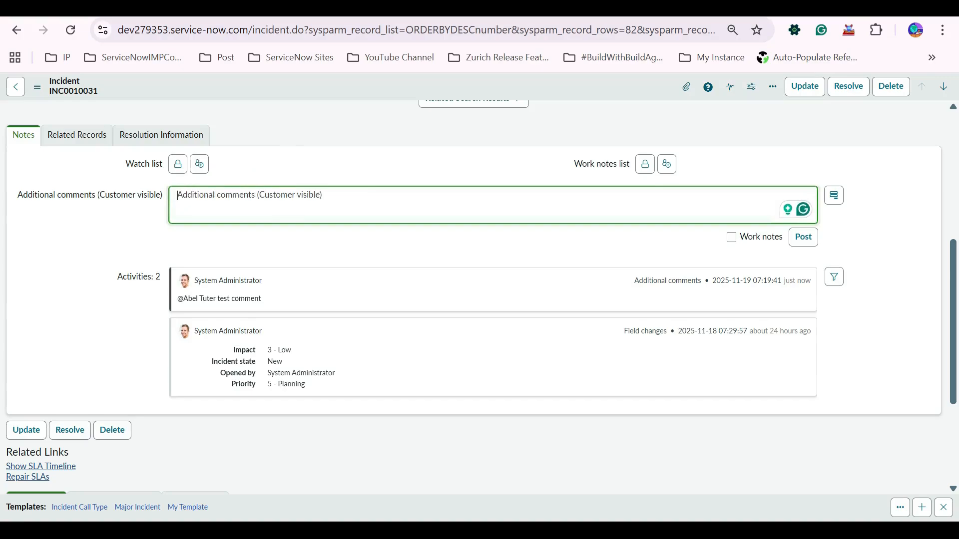
Post another customer-visible additional comment containing only a mention of the incident's caller.
{"action": "type", "text": "@"}
{"action": "left_click", "coordinate": [199, 165]}
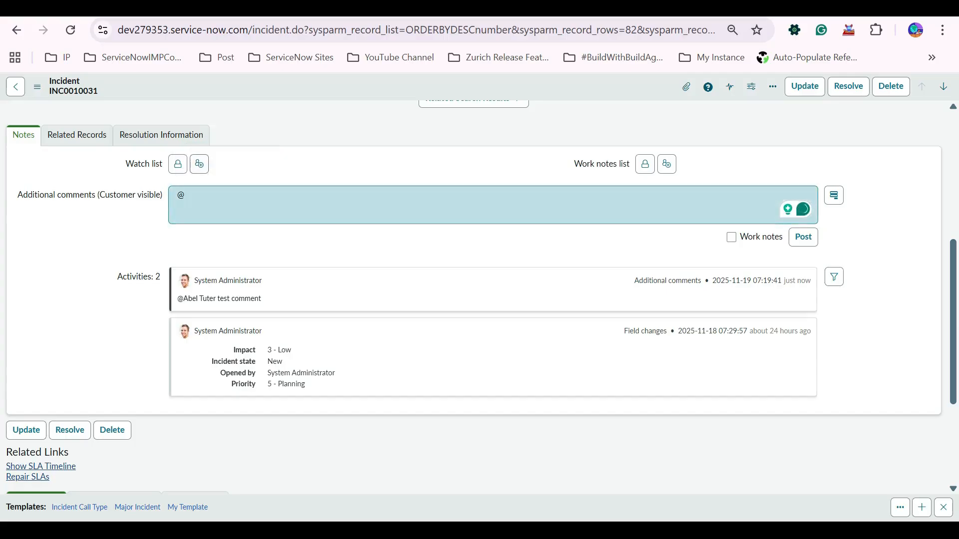
{"action": "scroll", "coordinate": [480, 300], "scroll_direction": "down", "scroll_amount": 3}
{"action": "scroll", "coordinate": [480, 300], "scroll_direction": "up", "scroll_amount": 6}
{"action": "left_click", "coordinate": [185, 345]}
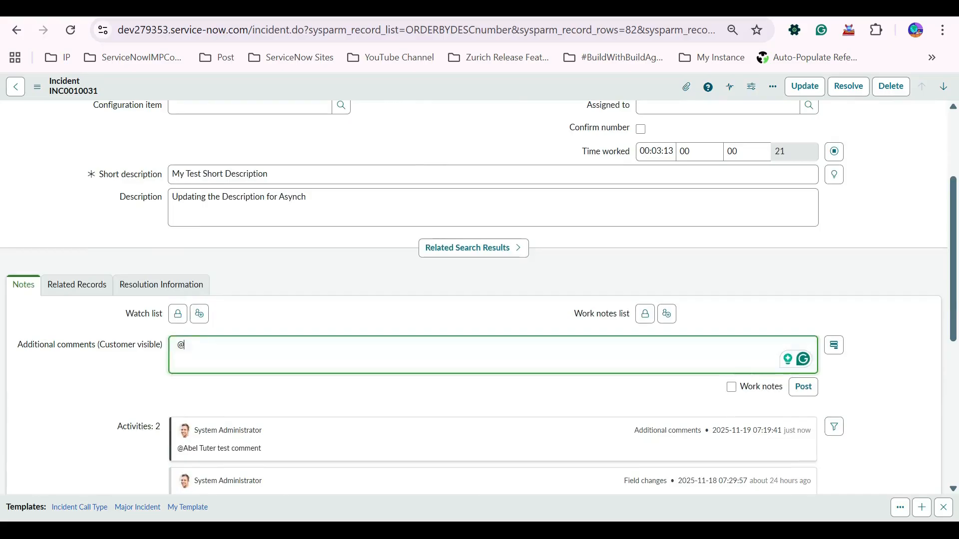
{"action": "type", "text": "@abel"}
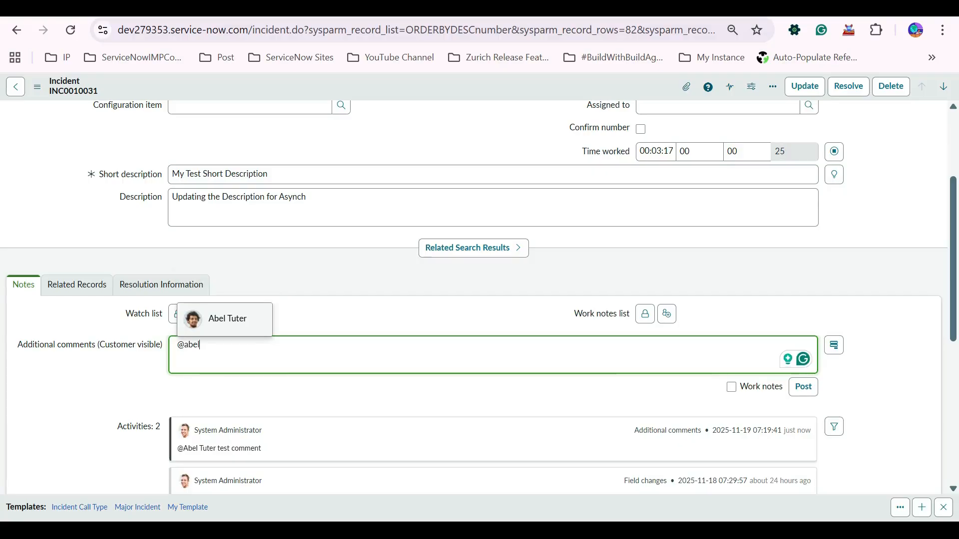
{"action": "key", "text": "Return"}
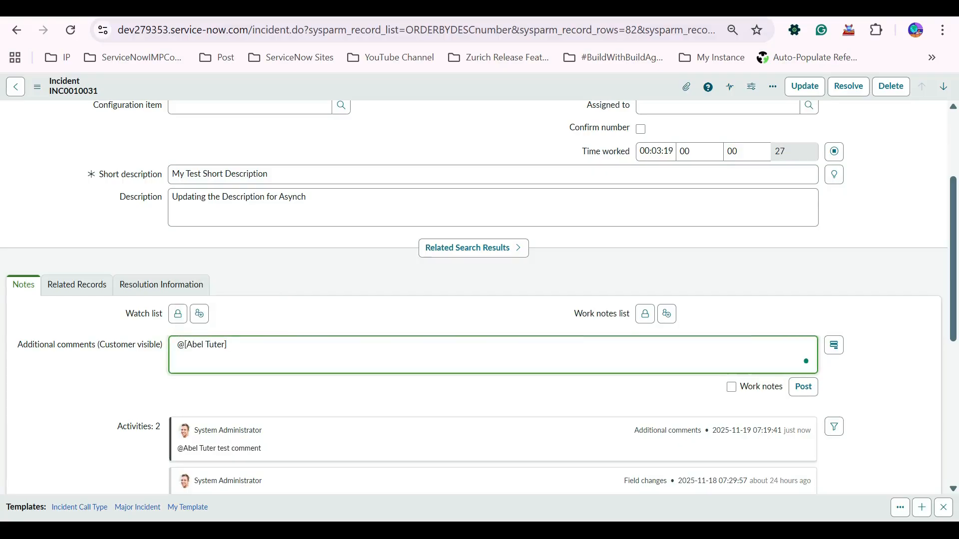
{"action": "key", "text": "Return"}
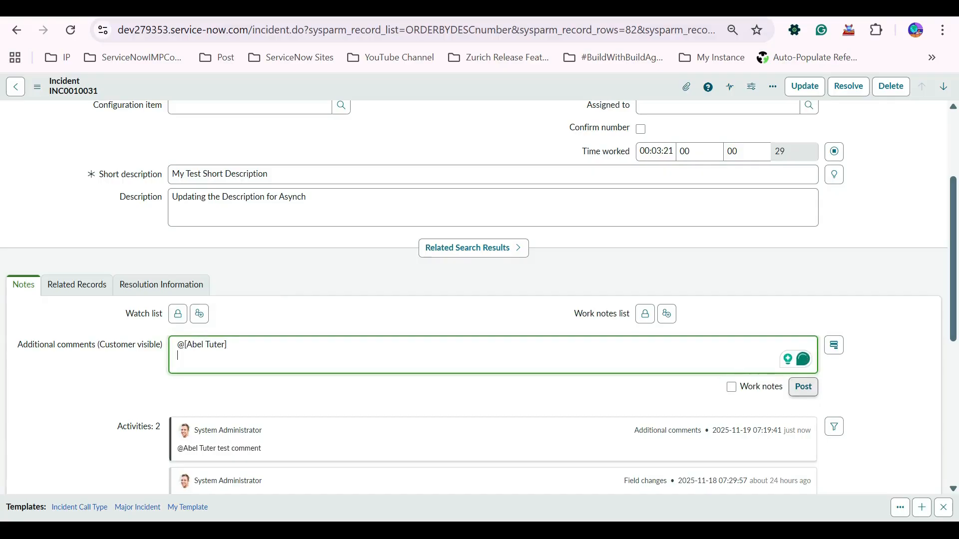
{"action": "left_click", "coordinate": [803, 387]}
{"action": "scroll", "coordinate": [803, 387], "scroll_direction": "down", "scroll_amount": 1}
{"action": "scroll", "coordinate": [474, 275], "scroll_direction": "down", "scroll_amount": 2}
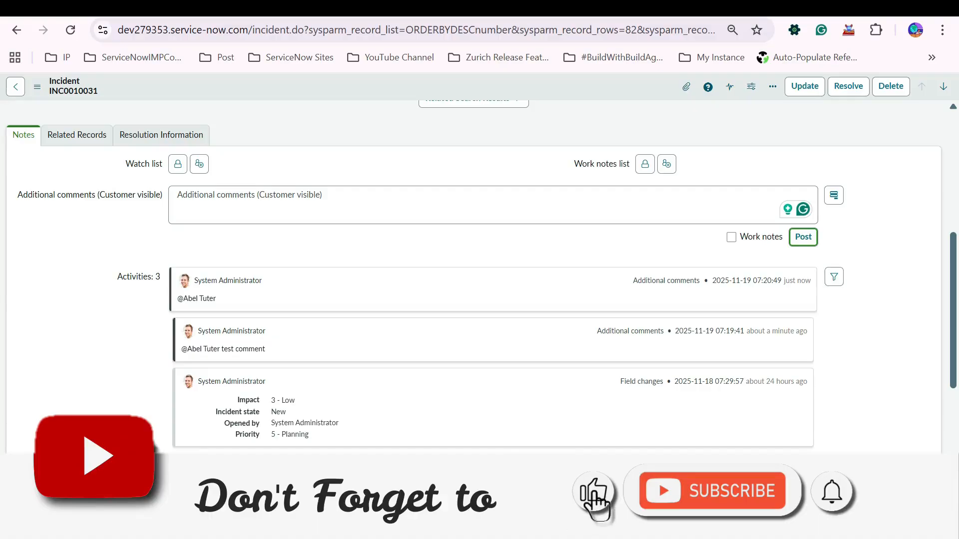
Return to the Incident table record, enable Live feed in its control settings and save the record.
{"action": "scroll", "coordinate": [473, 275], "scroll_direction": "up", "scroll_amount": 5}
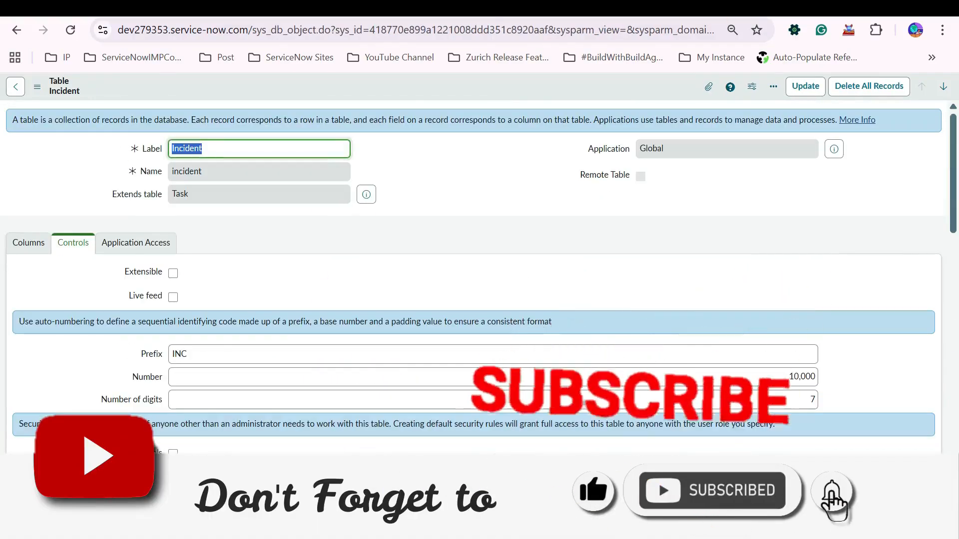
{"action": "left_click", "coordinate": [173, 297]}
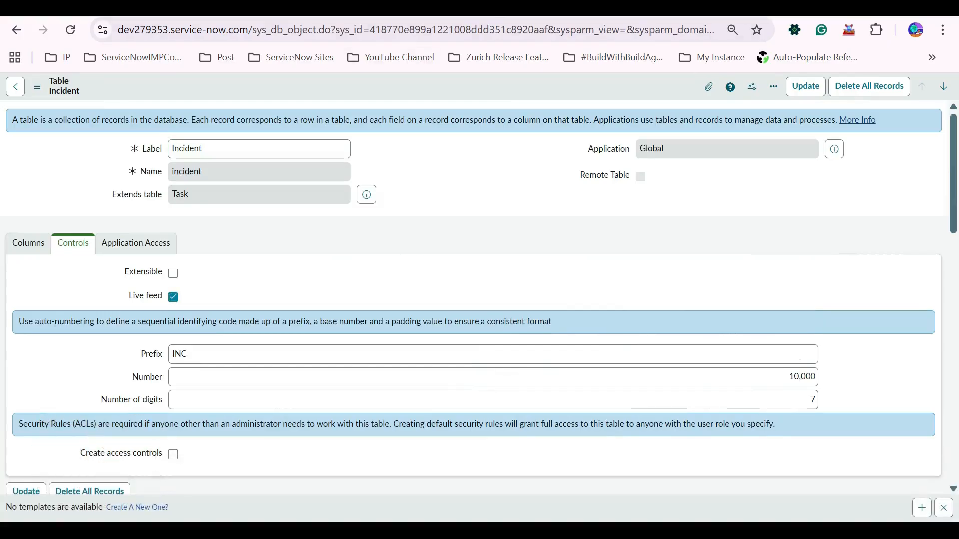
{"action": "right_click", "coordinate": [382, 86]}
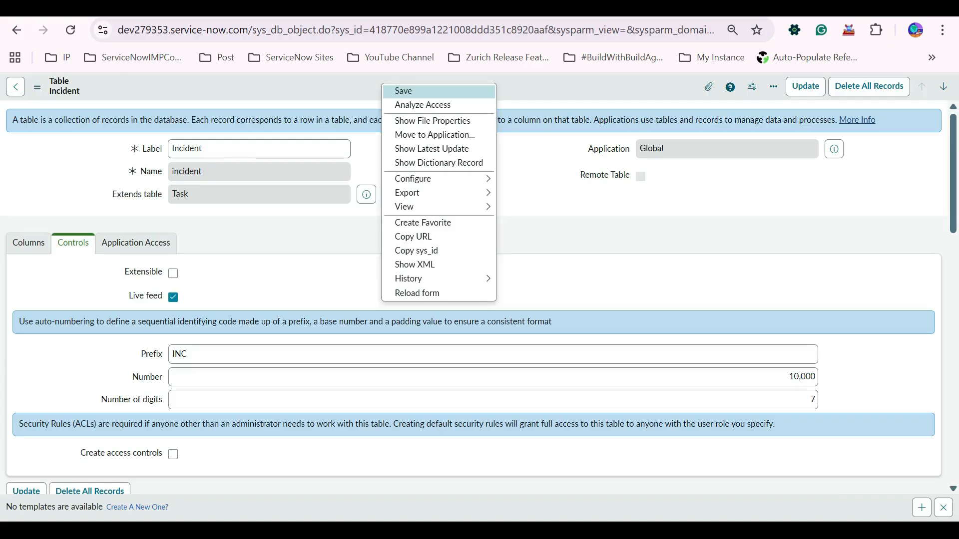
{"action": "left_click", "coordinate": [404, 90]}
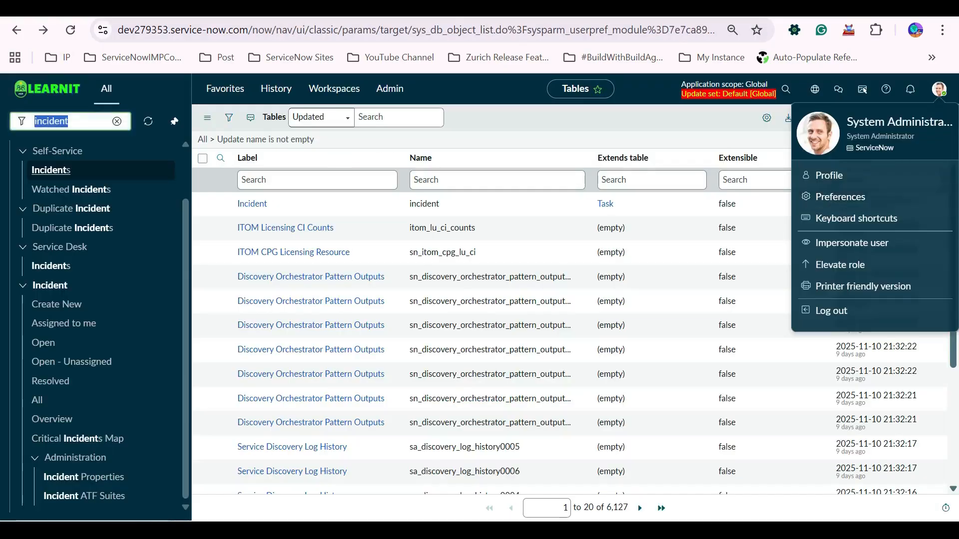
{"action": "type", "text": "my c"}
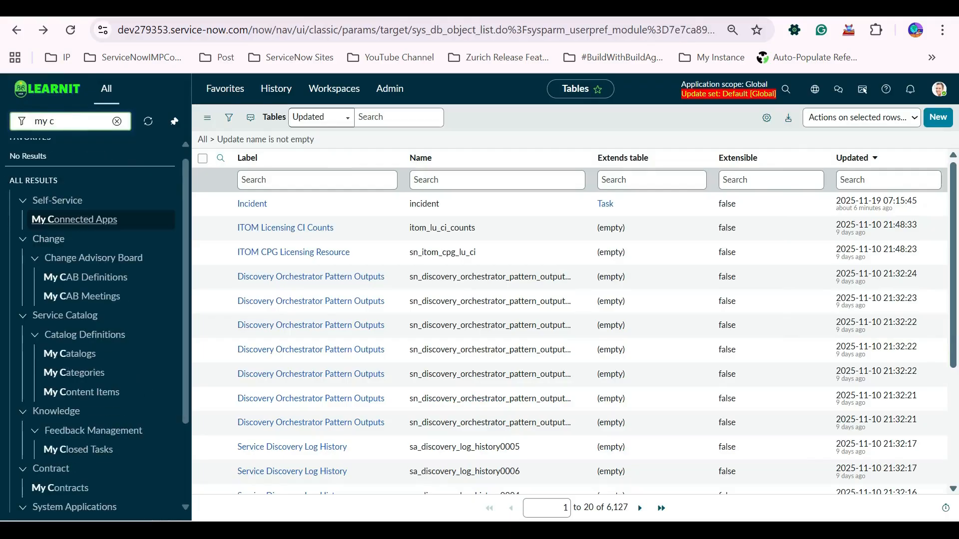
{"action": "key", "text": "BackSpace"}
{"action": "key", "text": "BackSpace"}
{"action": "key", "text": "BackSpace"}
{"action": "key", "text": "BackSpace"}
Search the navigation modules for "feed" and look through the matching entries.
{"action": "type", "text": "fee"}
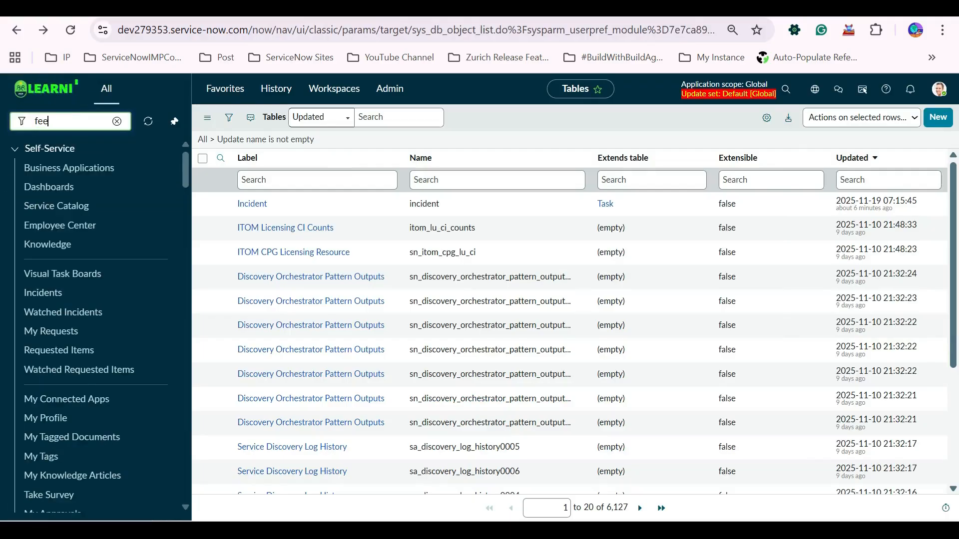
{"action": "type", "text": "d"}
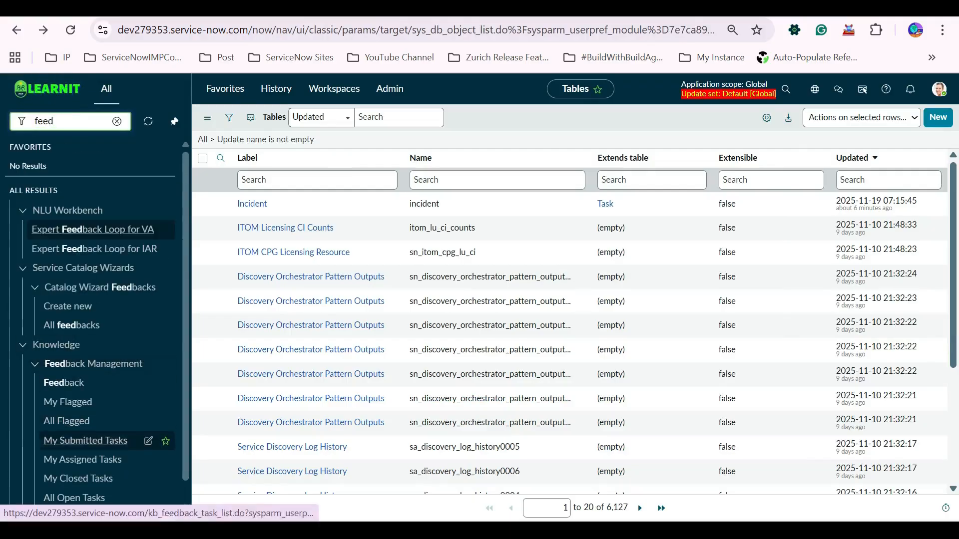
{"action": "scroll", "coordinate": [70, 402], "scroll_direction": "down", "scroll_amount": 1}
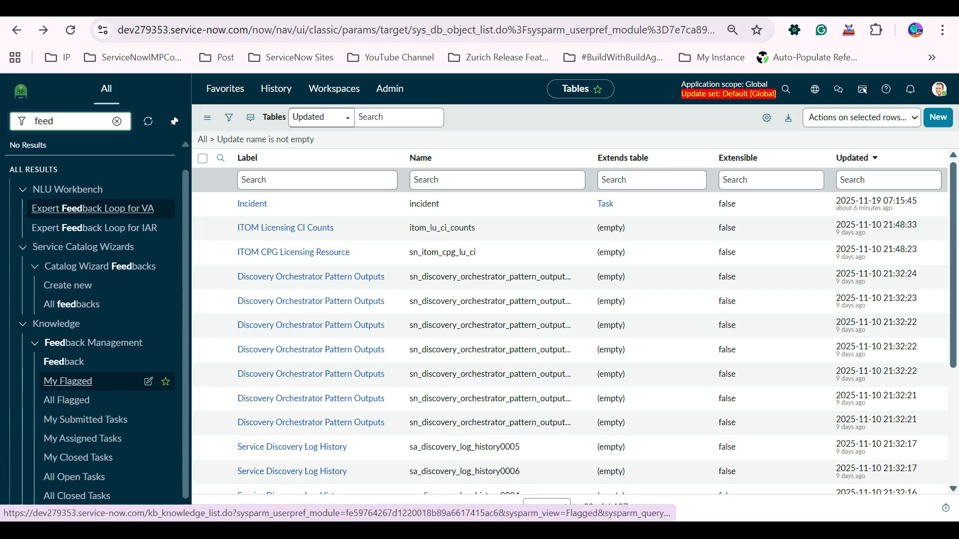
{"action": "scroll", "coordinate": [89, 394], "scroll_direction": "up", "scroll_amount": 1}
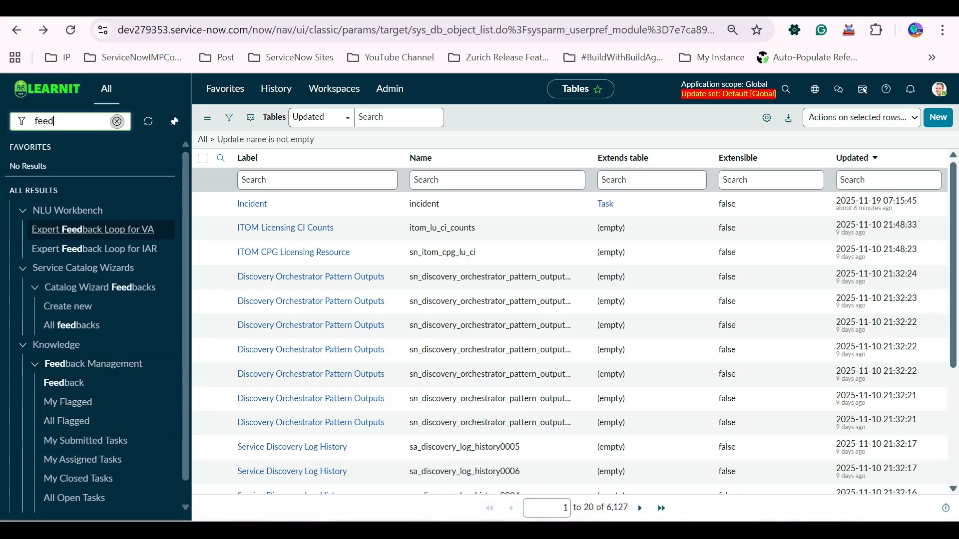
Clear the navigation filter and switch incident INC0010031's form to the Service Operations Workspace view.
{"action": "left_click", "coordinate": [116, 121]}
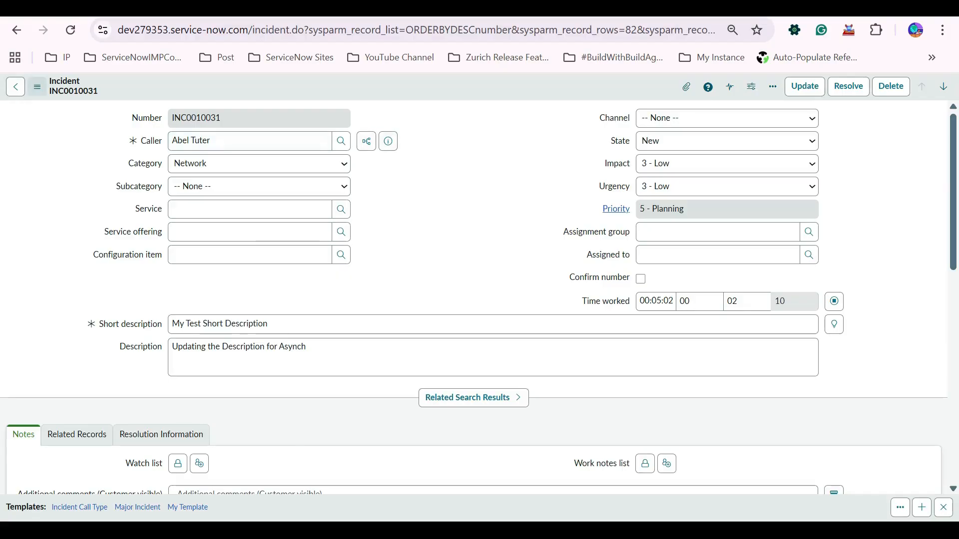
{"action": "left_click", "coordinate": [37, 87]}
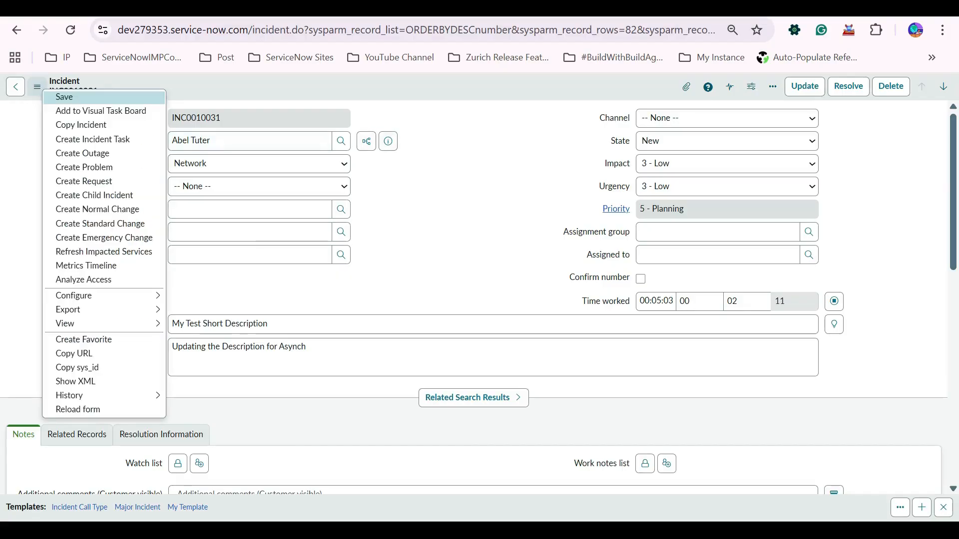
{"action": "left_click", "coordinate": [83, 280]}
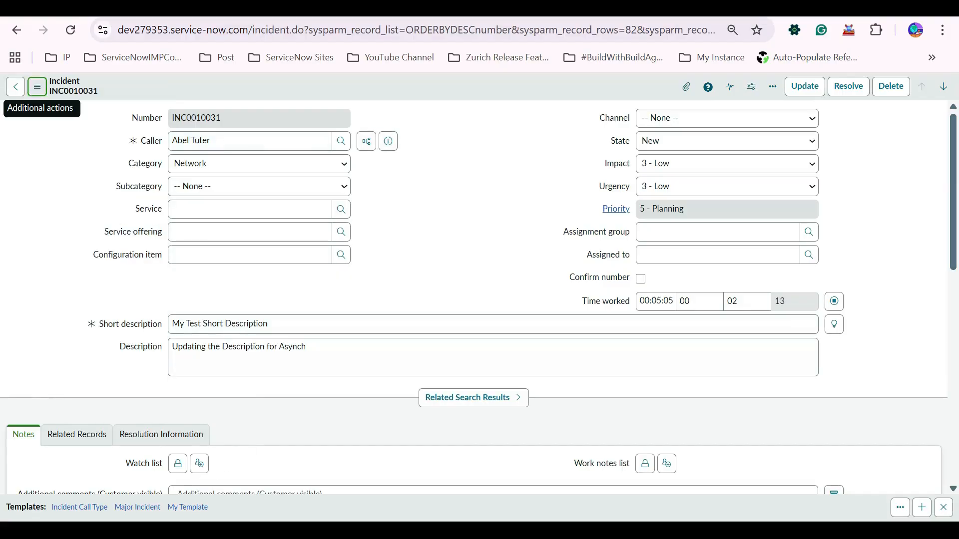
{"action": "key", "text": "Return"}
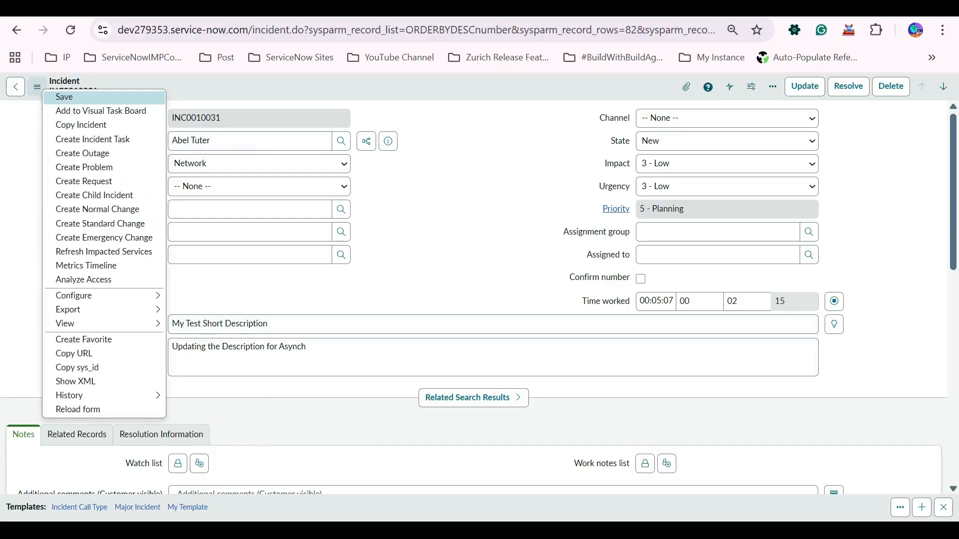
{"action": "key", "text": "Escape"}
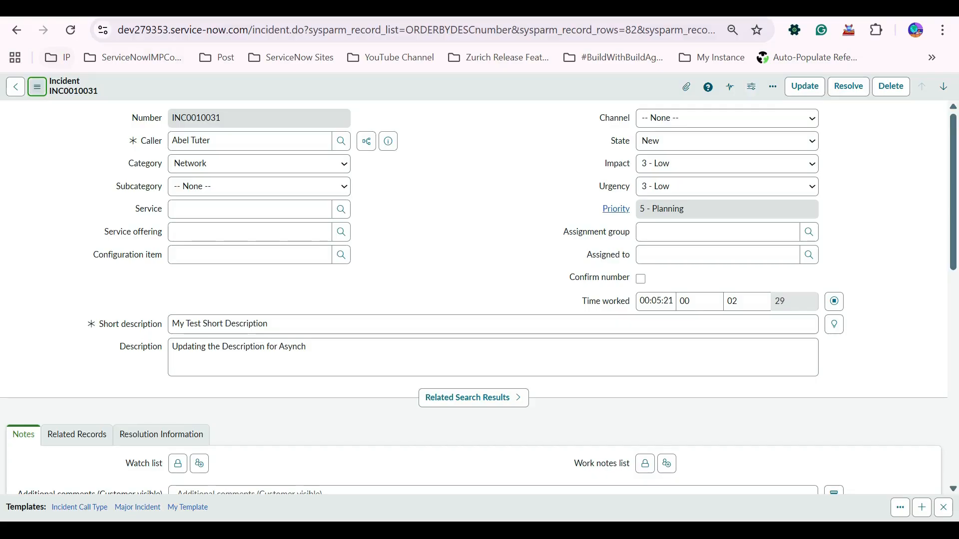
{"action": "left_click", "coordinate": [37, 87]}
{"action": "mouse_move", "coordinate": [100, 324]}
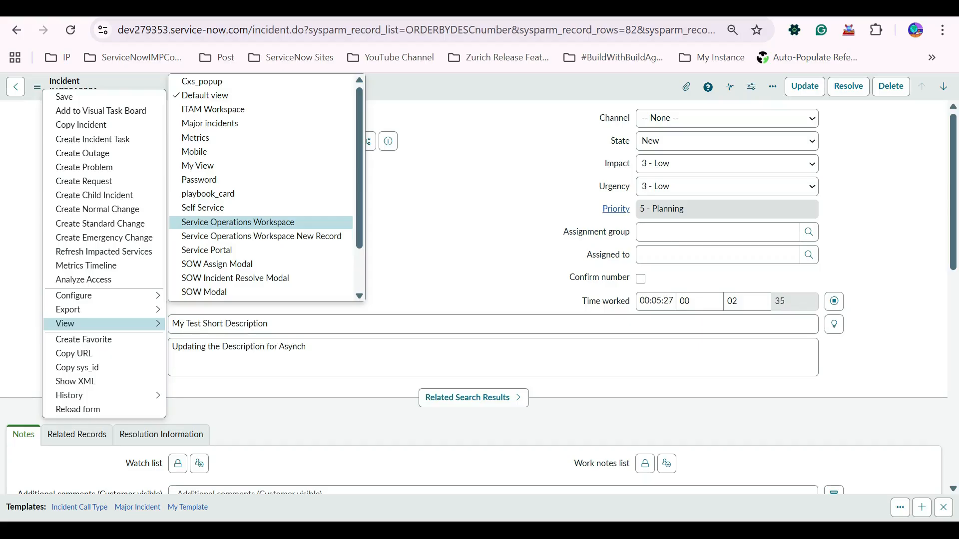
{"action": "left_click", "coordinate": [238, 222]}
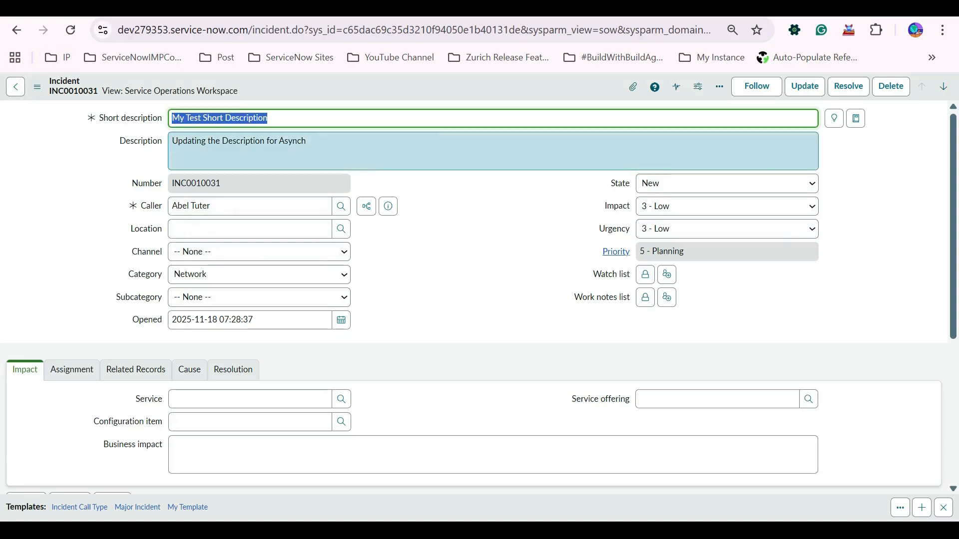
Open Service Operations Workspace in a separate browser tab and return to the incident form.
{"action": "key", "text": "ctrl+Tab"}
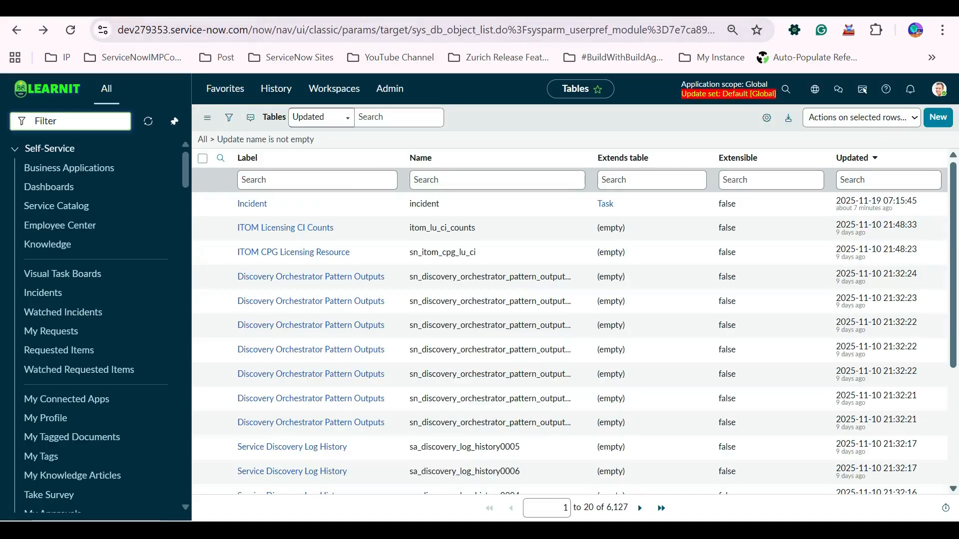
{"action": "left_click", "coordinate": [334, 89]}
{"action": "left_click", "coordinate": [311, 249], "text": "ctrl"}
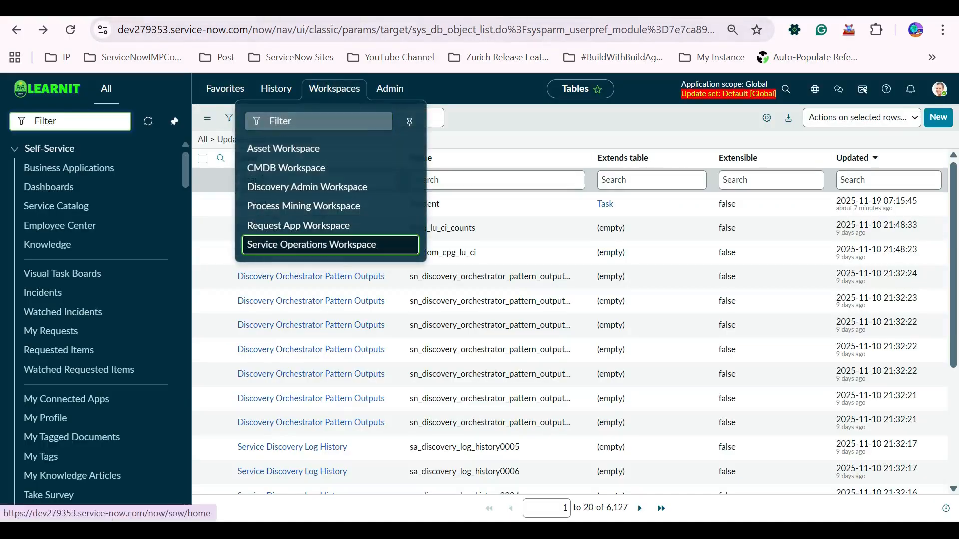
{"action": "key", "text": "ctrl+shift+Tab"}
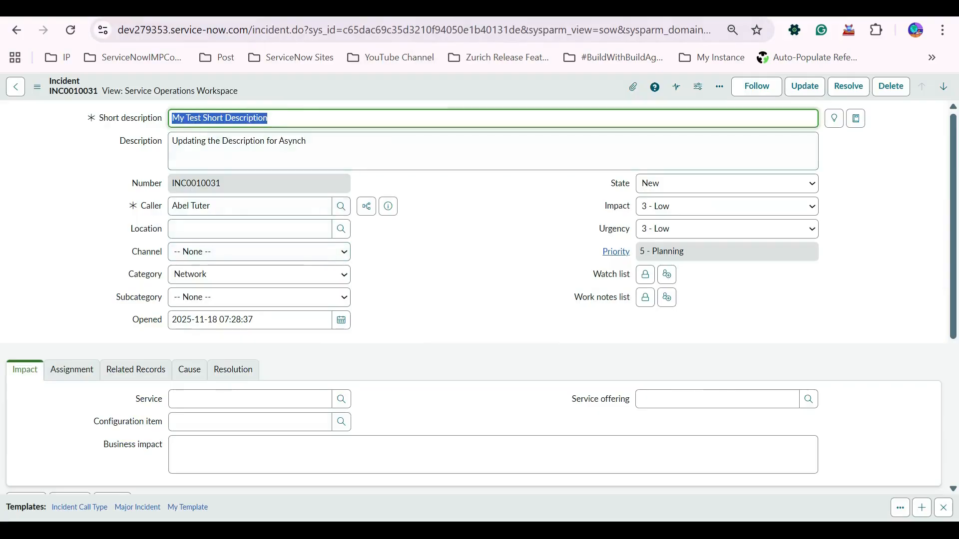
Review the incident form's fields, number and view name in the Service Operations Workspace view.
{"action": "left_click", "coordinate": [299, 118]}
{"action": "left_click_drag", "start_coordinate": [75, 114], "coordinate": [260, 334]}
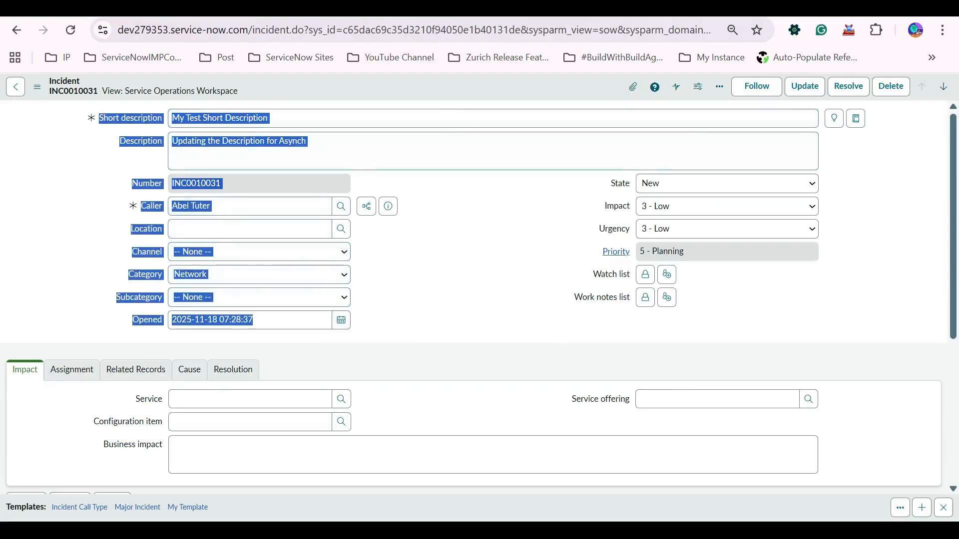
{"action": "left_click", "coordinate": [440, 299]}
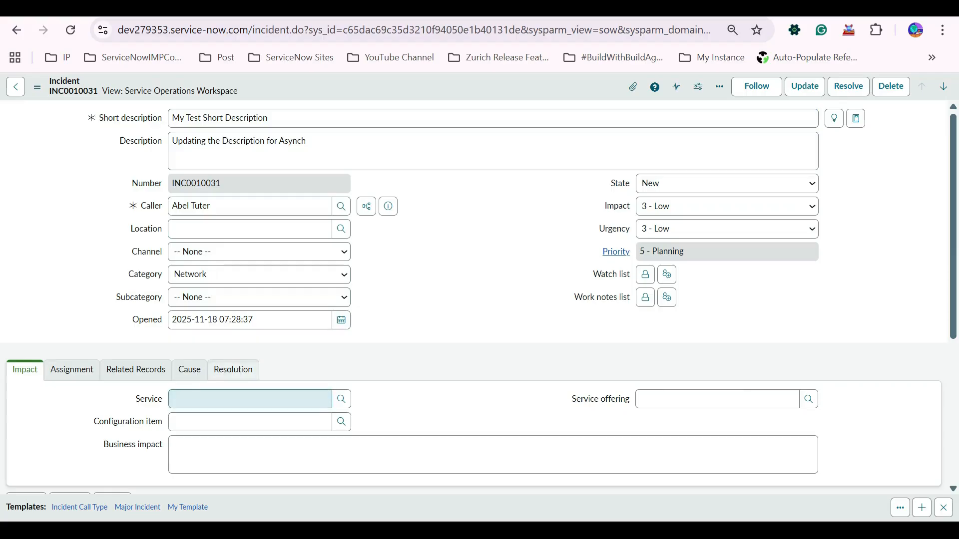
{"action": "key", "text": "ctrl+Tab"}
{"action": "key", "text": "ctrl+shift+Tab"}
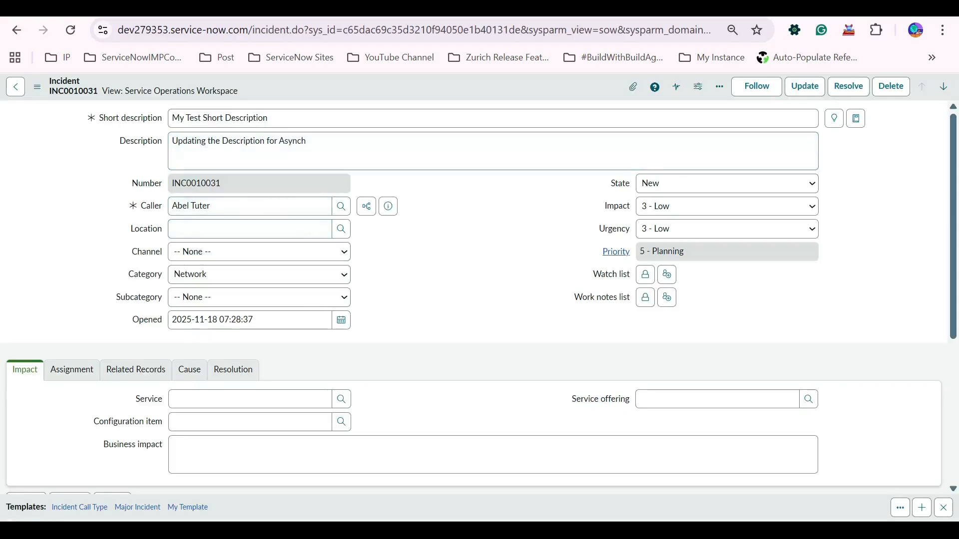
{"action": "double_click", "coordinate": [200, 183]}
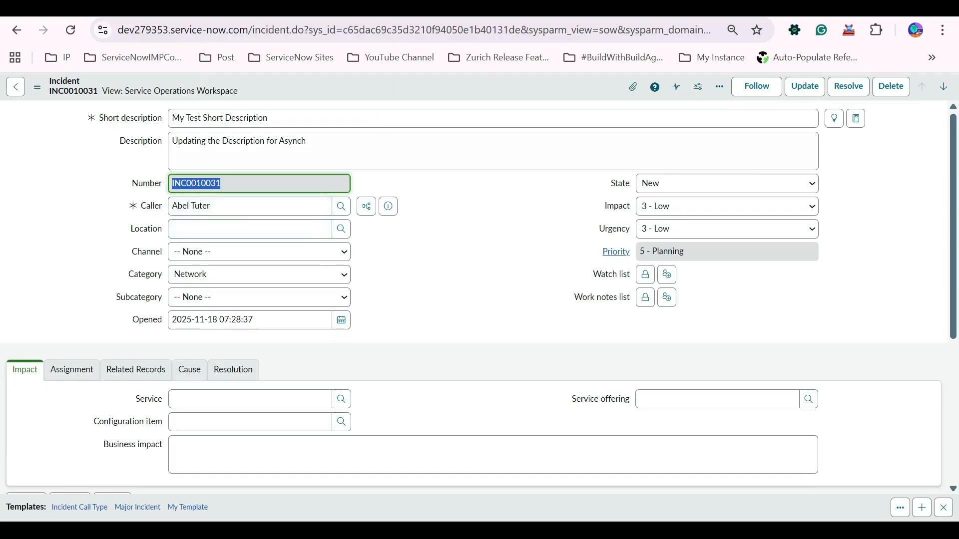
{"action": "left_click_drag", "start_coordinate": [239, 91], "coordinate": [124, 92]}
{"action": "left_click", "coordinate": [319, 89]}
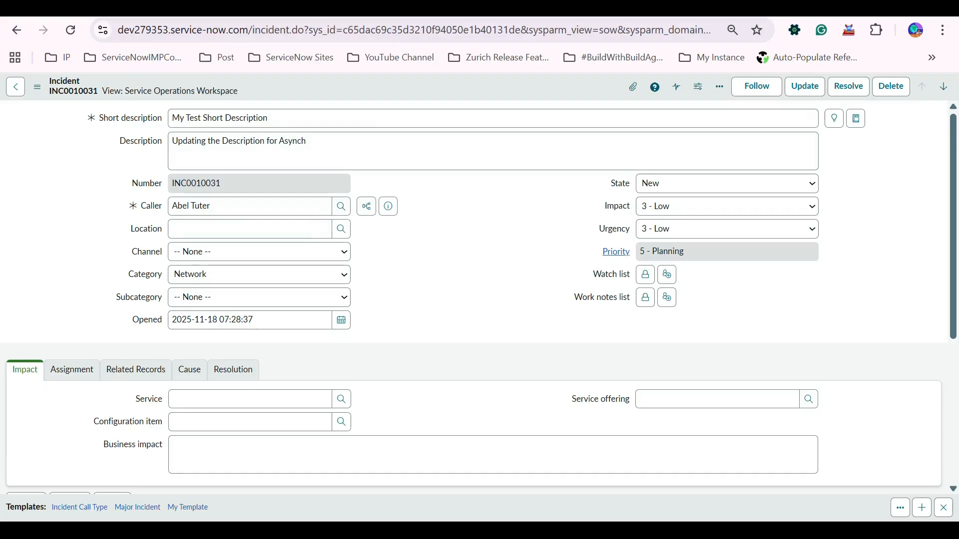
Look through the additional actions available on the incident form, including its configuration and view options.
{"action": "left_click", "coordinate": [37, 87]}
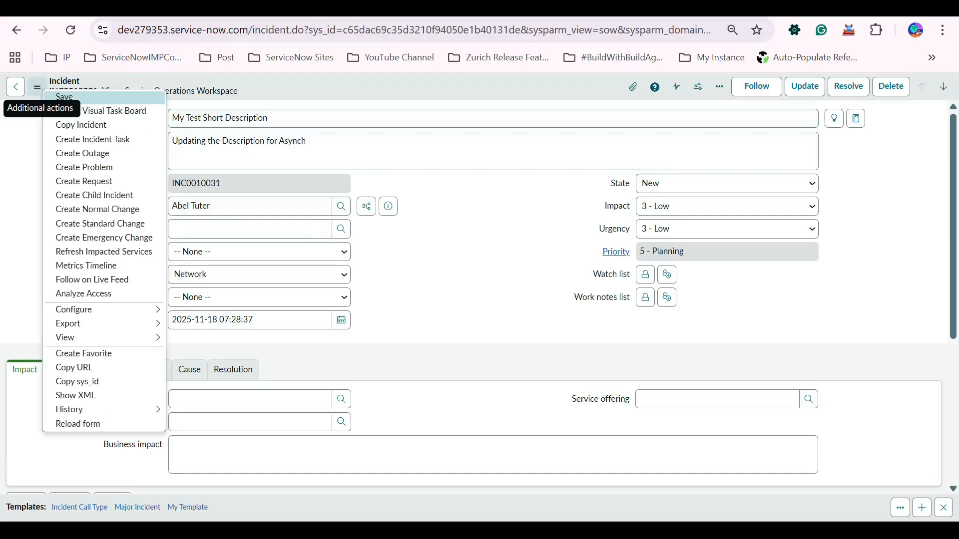
{"action": "mouse_move", "coordinate": [100, 309]}
{"action": "mouse_move", "coordinate": [100, 337]}
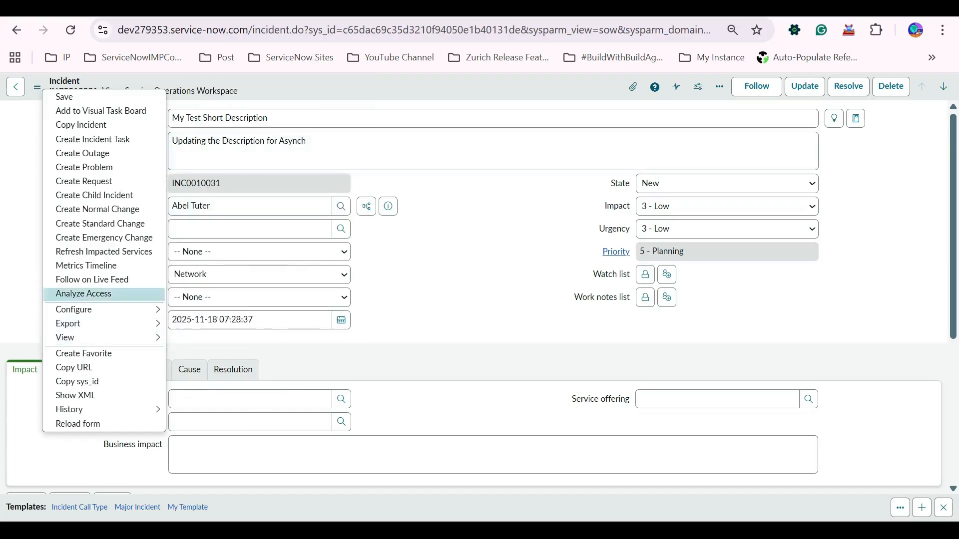
{"action": "scroll", "coordinate": [259, 200], "scroll_direction": "down", "scroll_amount": 2}
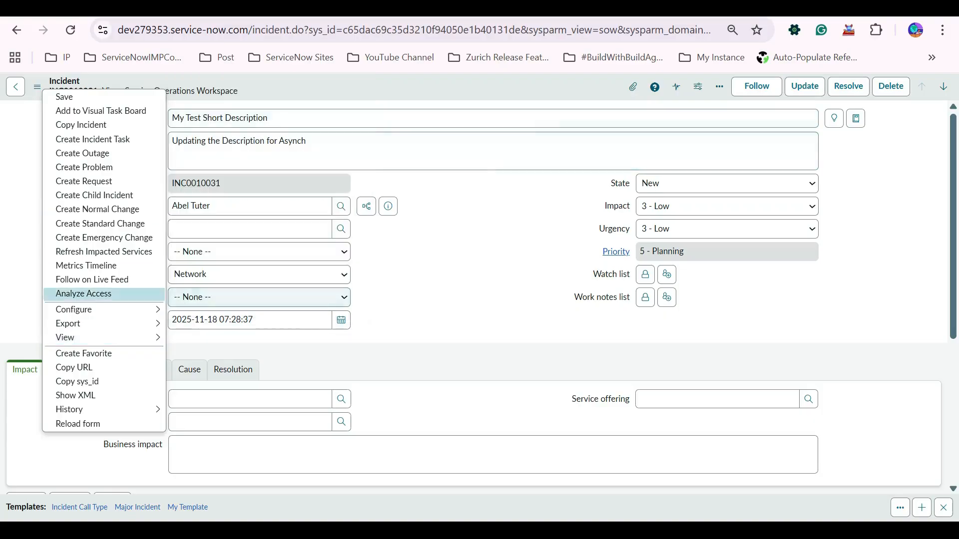
{"action": "left_click", "coordinate": [37, 87]}
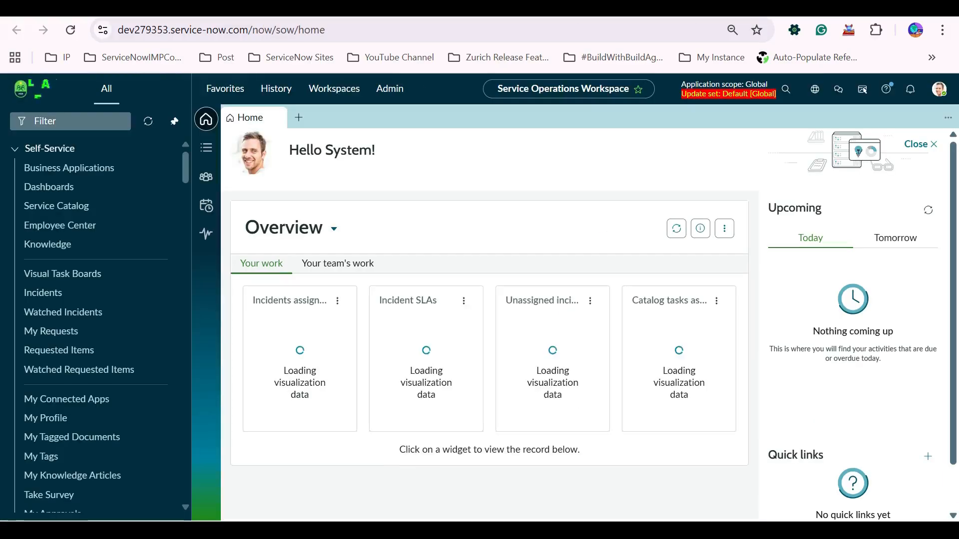
In Service Operations Workspace, list all incidents and open INC0010031.
{"action": "left_click", "coordinate": [334, 89]}
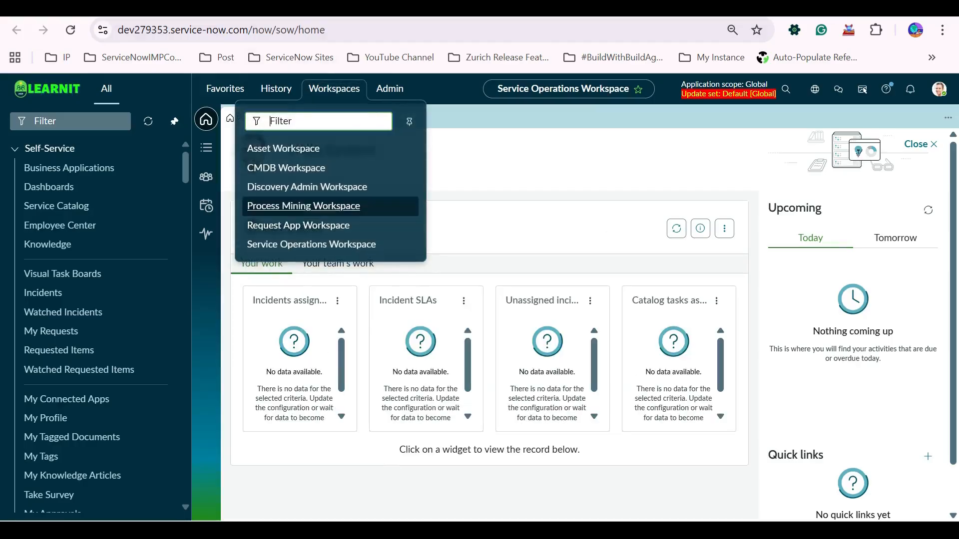
{"action": "left_click", "coordinate": [207, 148]}
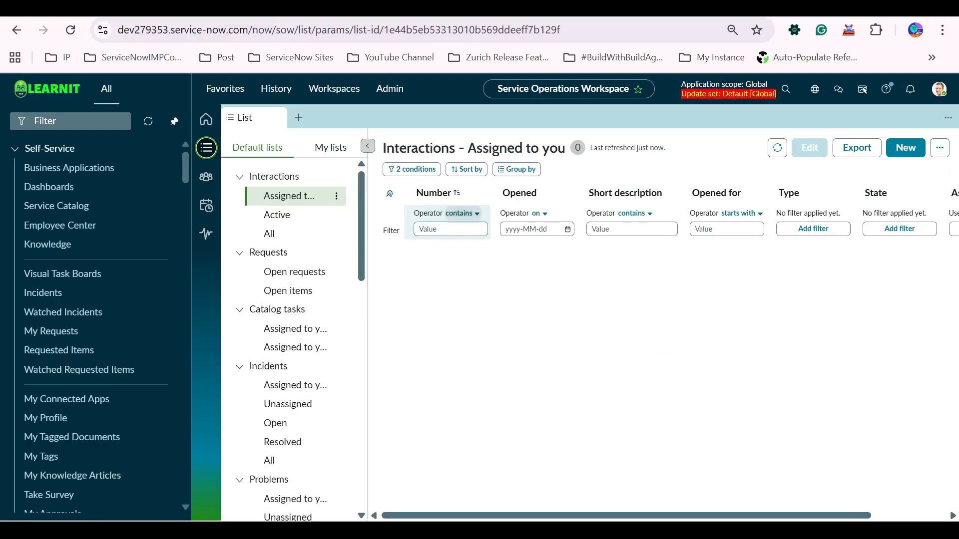
{"action": "left_click", "coordinate": [270, 234]}
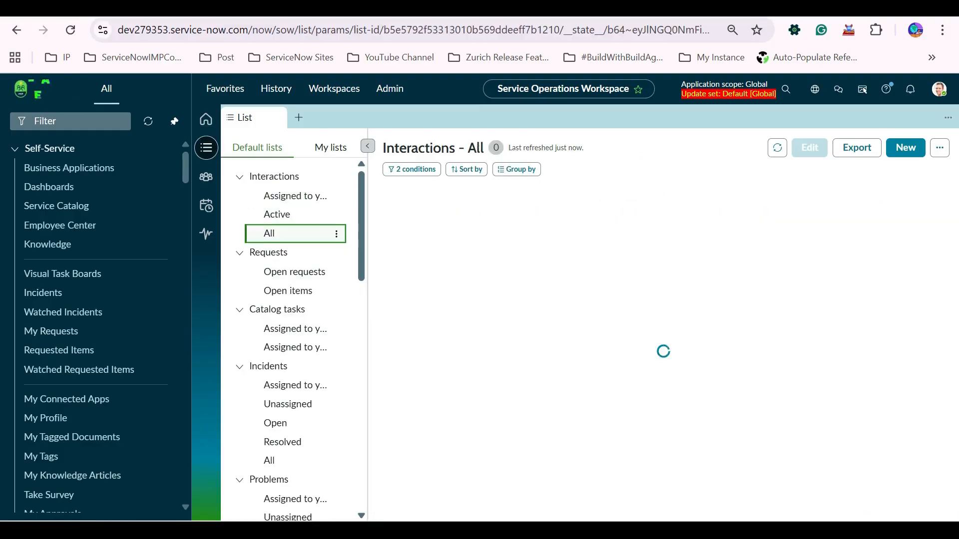
{"action": "left_click", "coordinate": [270, 461]}
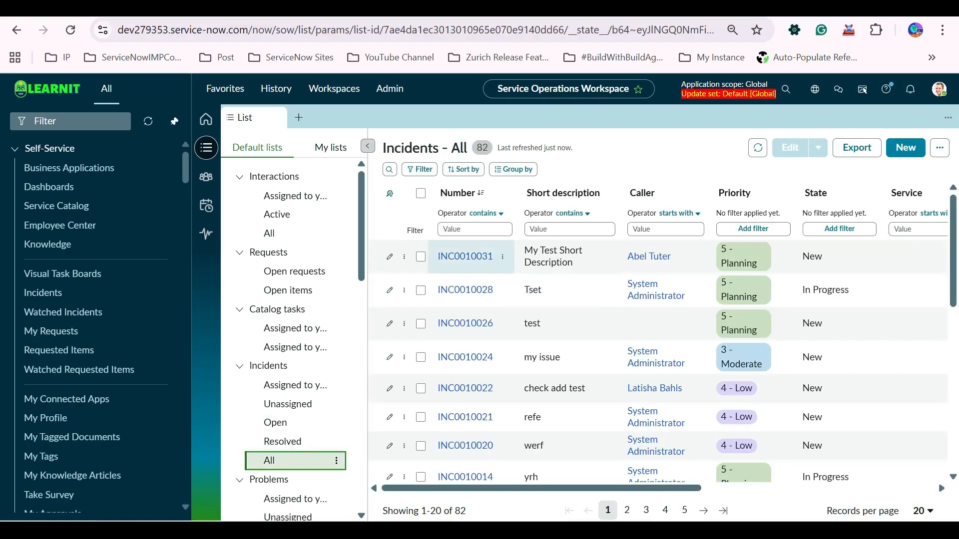
{"action": "left_click", "coordinate": [465, 257]}
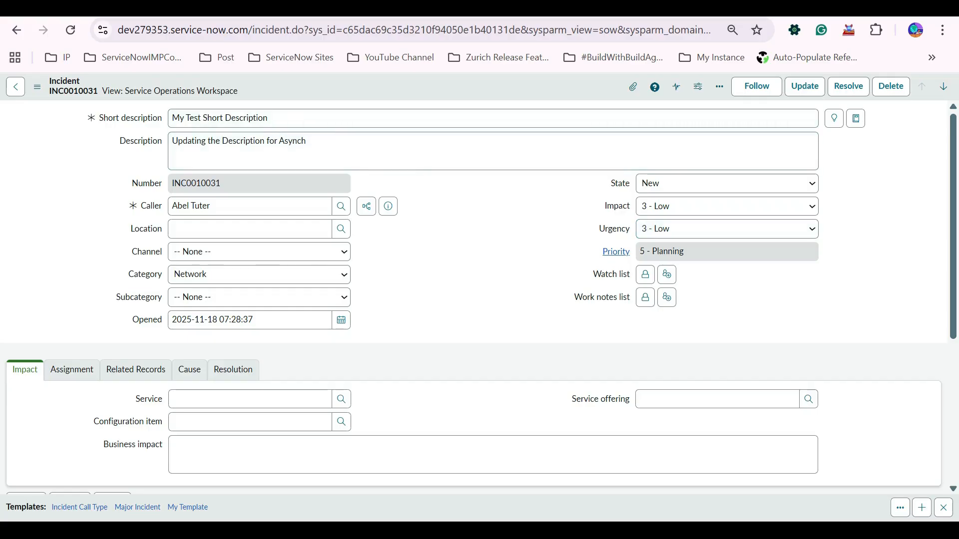
Inspect the view names available in the classic incident form's layout configuration, then cancel without changing the layout.
{"action": "right_click", "coordinate": [426, 85]}
{"action": "mouse_move", "coordinate": [487, 304]}
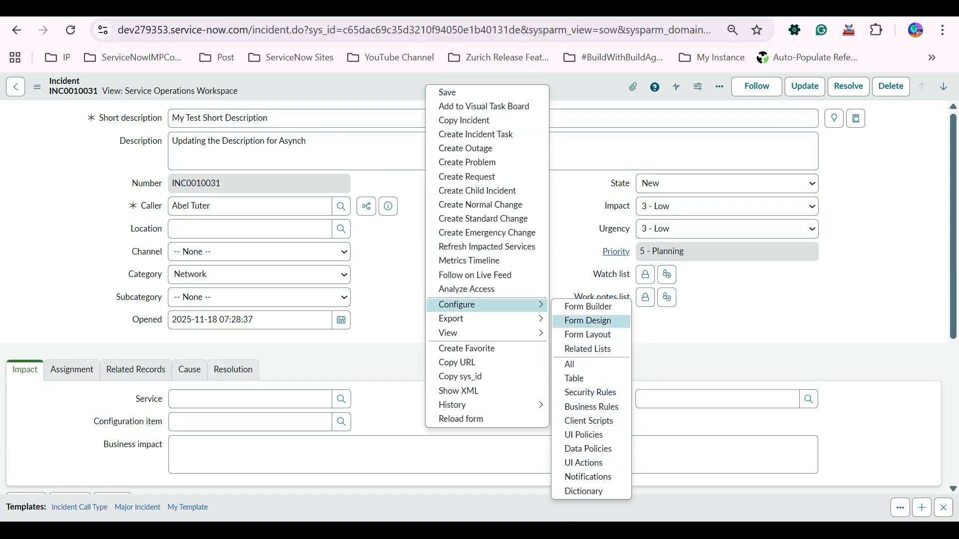
{"action": "left_click", "coordinate": [588, 335]}
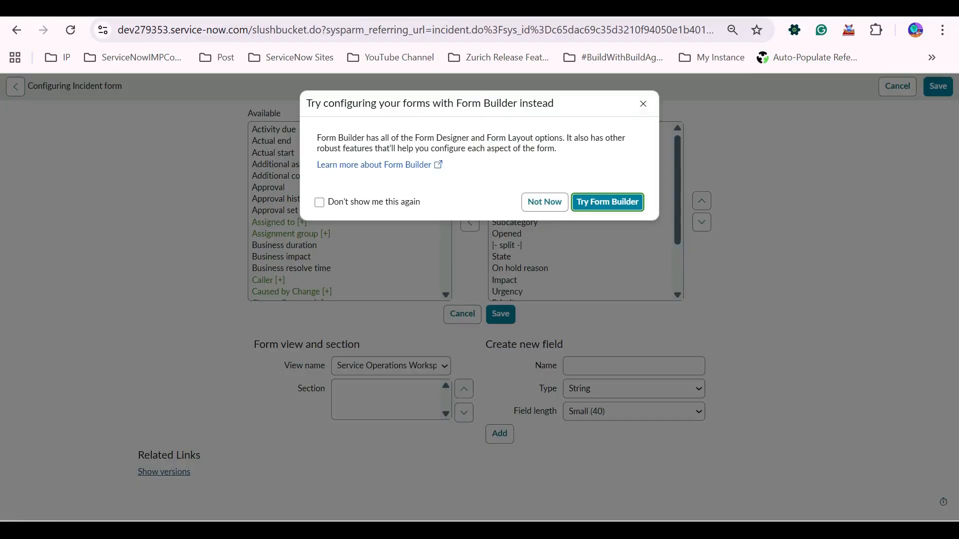
{"action": "left_click", "coordinate": [544, 202]}
{"action": "scroll", "coordinate": [465, 310], "scroll_direction": "down", "scroll_amount": 1}
{"action": "left_click", "coordinate": [386, 373]}
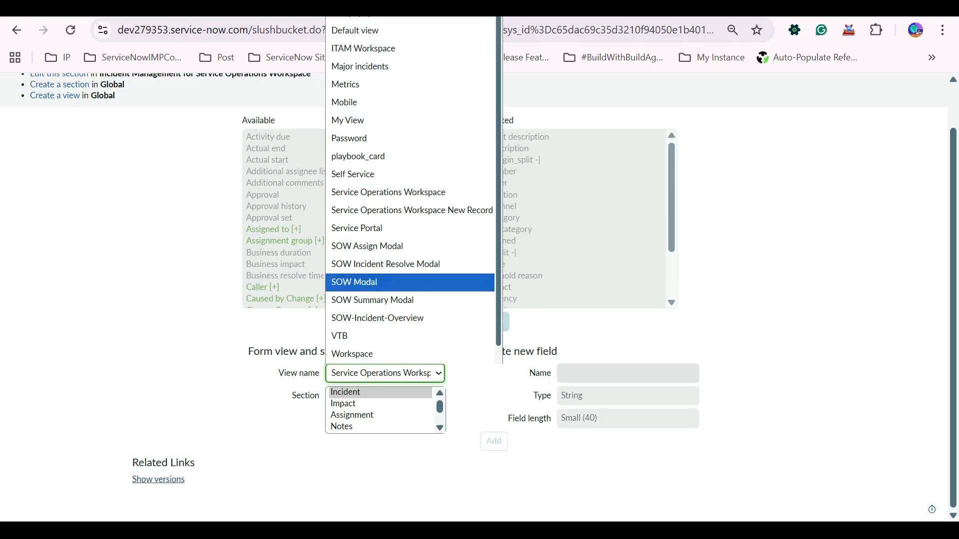
{"action": "left_click", "coordinate": [389, 469]}
{"action": "left_click", "coordinate": [386, 373]}
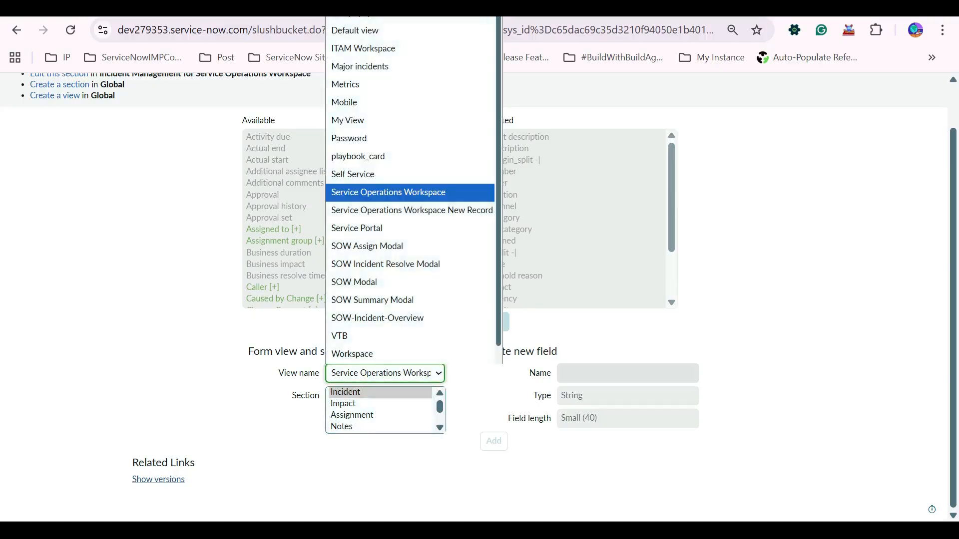
{"action": "left_click", "coordinate": [386, 373]}
{"action": "left_click", "coordinate": [456, 321]}
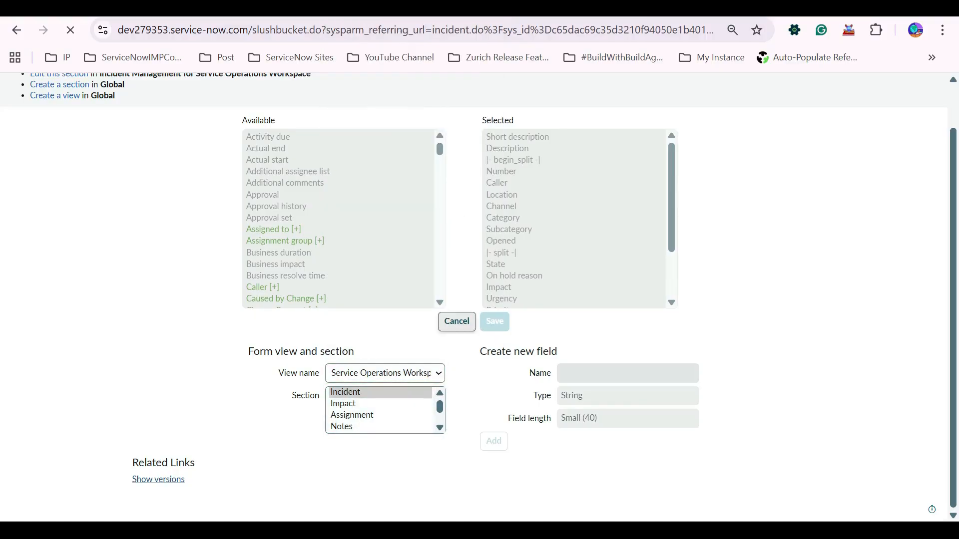
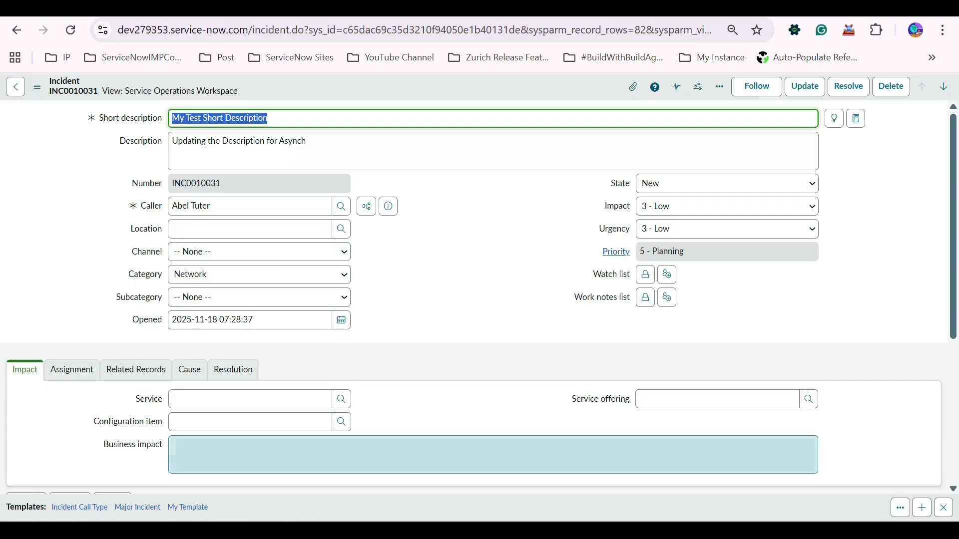
Compare the classic form's sections and related lists with the incident's Overview and Details in Service Operations Workspace.
{"action": "scroll", "coordinate": [474, 297], "scroll_direction": "down", "scroll_amount": 5}
{"action": "scroll", "coordinate": [474, 297], "scroll_direction": "up", "scroll_amount": 5}
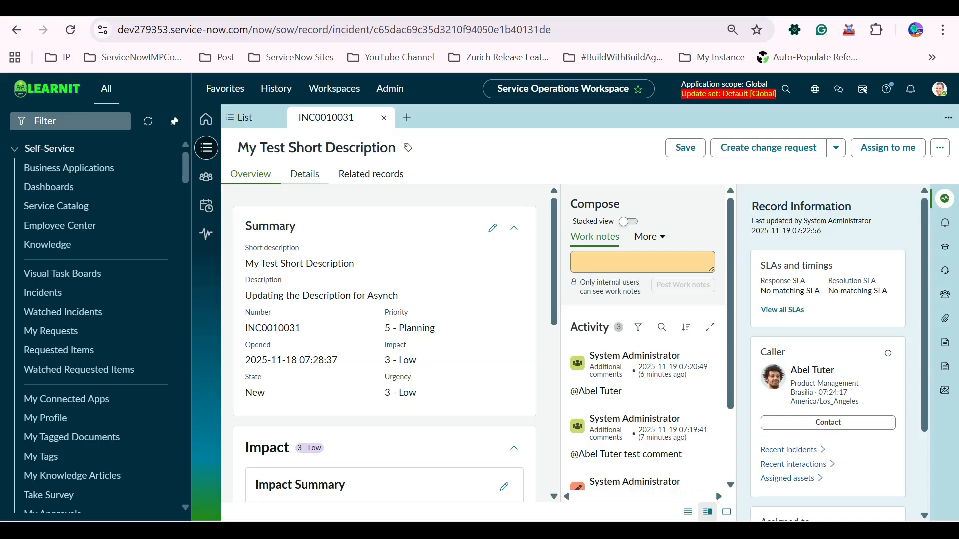
{"action": "left_click", "coordinate": [305, 174]}
{"action": "left_click", "coordinate": [250, 174]}
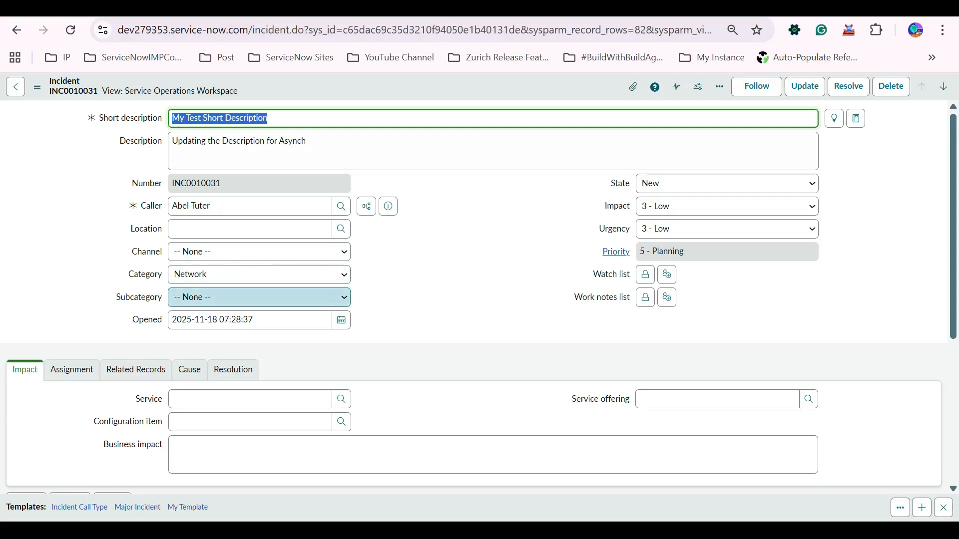
{"action": "scroll", "coordinate": [250, 279], "scroll_direction": "down", "scroll_amount": 5}
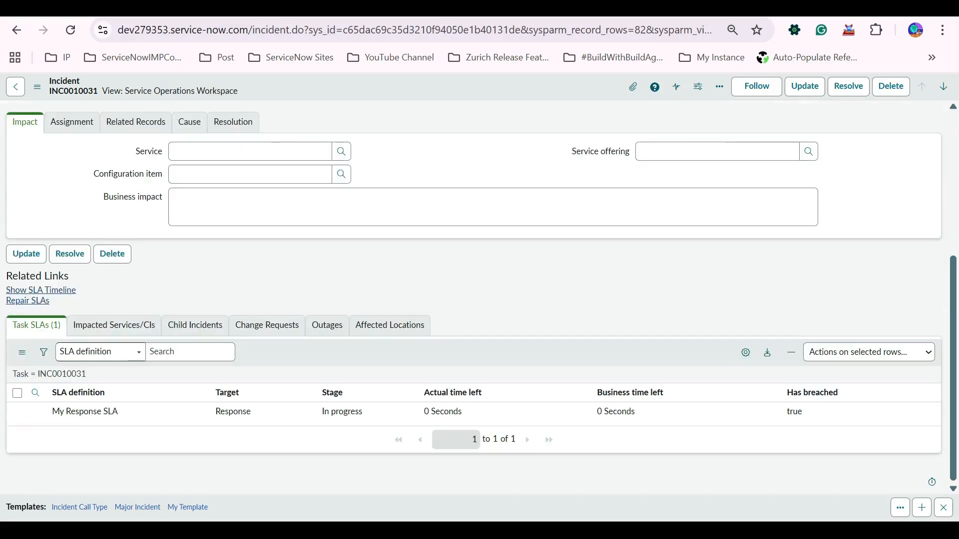
{"action": "scroll", "coordinate": [190, 367], "scroll_direction": "up", "scroll_amount": 5}
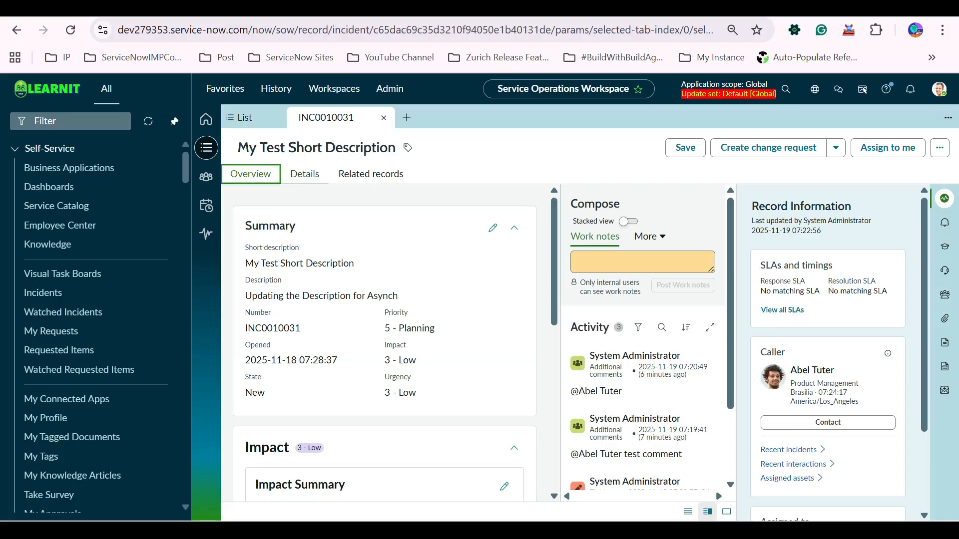
{"action": "left_click", "coordinate": [304, 174]}
{"action": "left_click", "coordinate": [251, 174]}
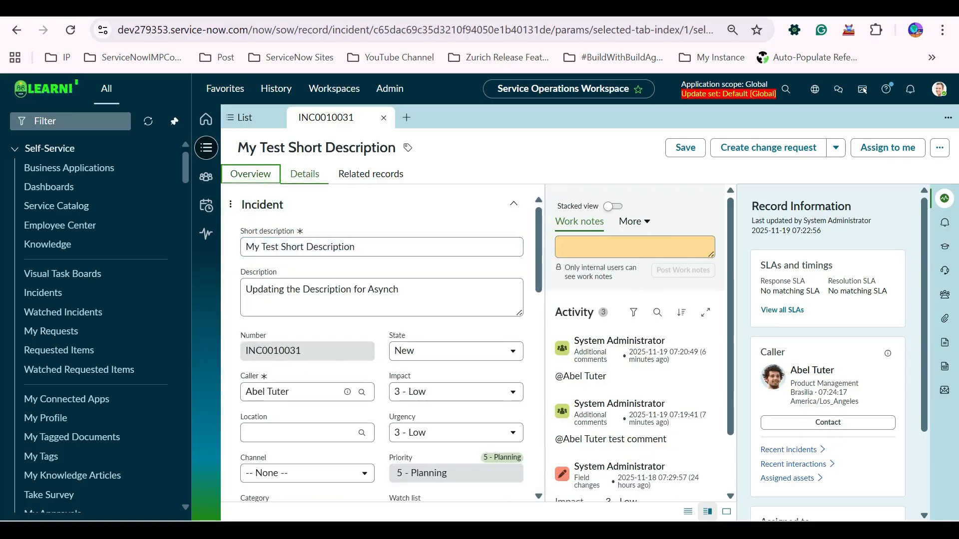
Compare the main section's fields on the classic form in the Service Operations Workspace view with the workspace incident's Details.
{"action": "left_click", "coordinate": [304, 174]}
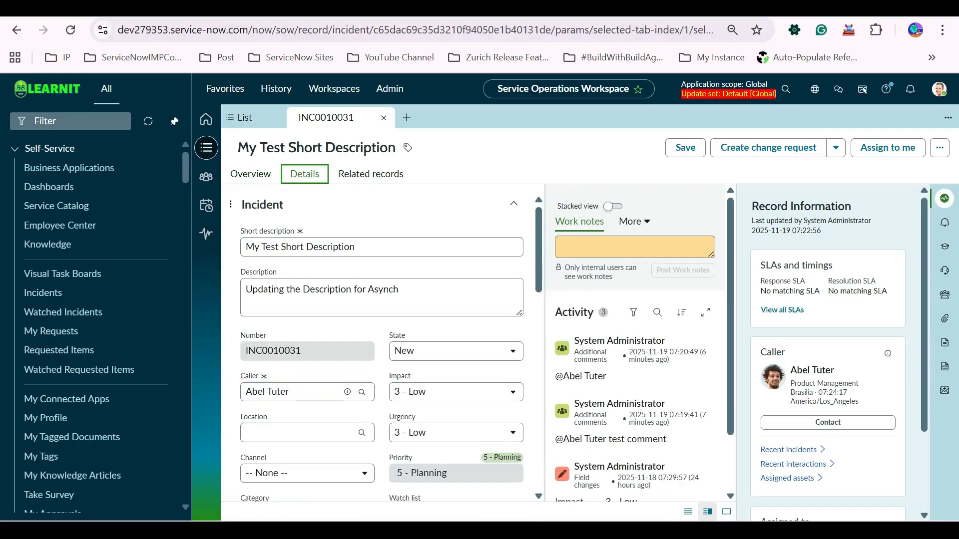
{"action": "key", "text": "ctrl+Tab"}
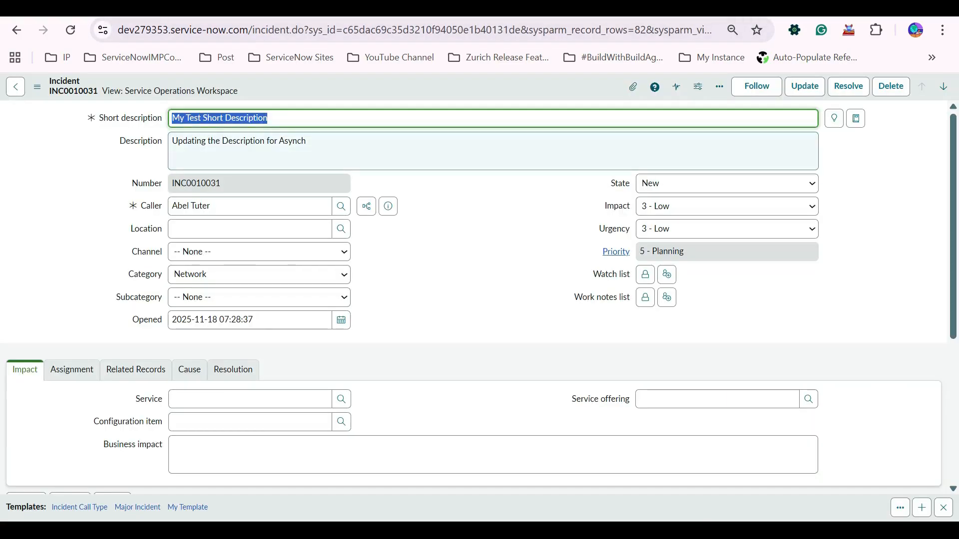
{"action": "left_click_drag", "start_coordinate": [99, 118], "coordinate": [389, 337]}
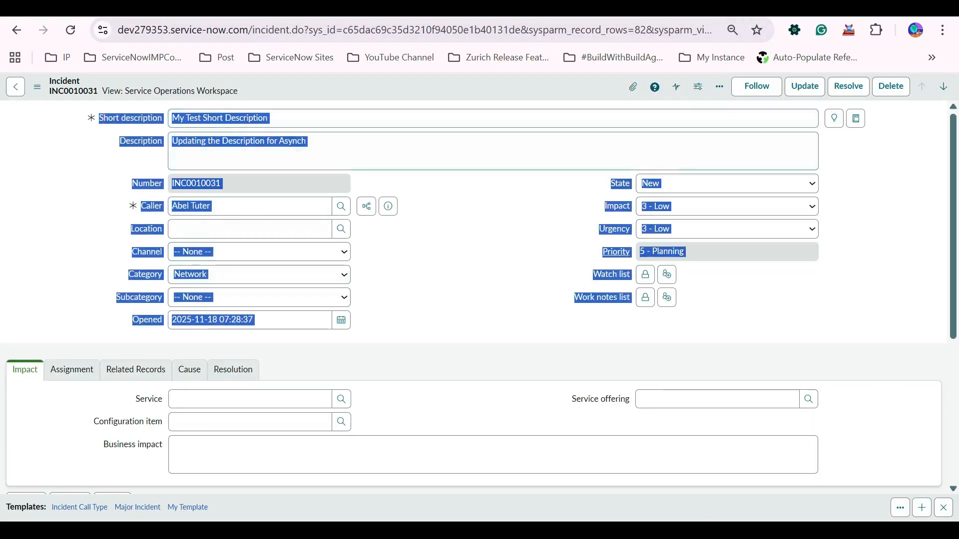
{"action": "left_click", "coordinate": [390, 335]}
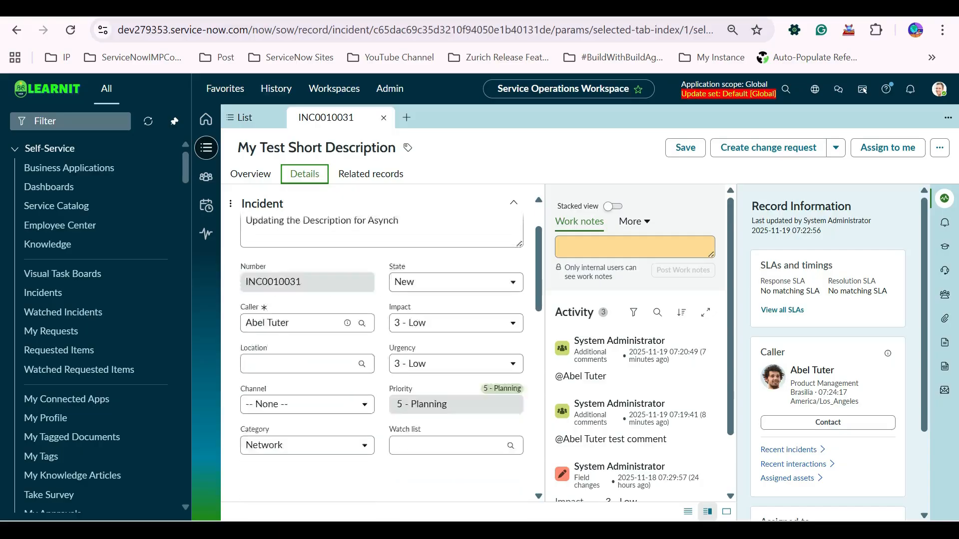
{"action": "scroll", "coordinate": [382, 345], "scroll_direction": "down", "scroll_amount": 5}
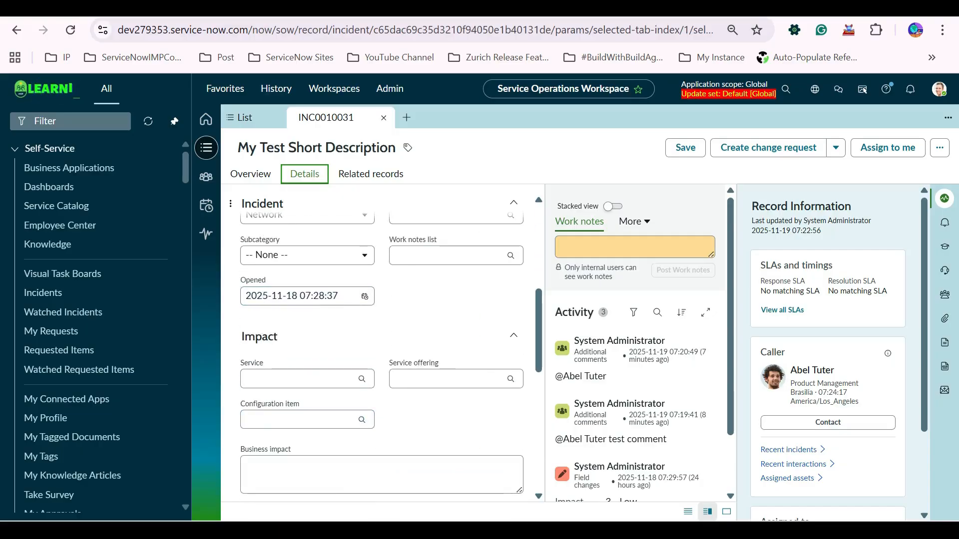
{"action": "scroll", "coordinate": [382, 345], "scroll_direction": "up", "scroll_amount": 5}
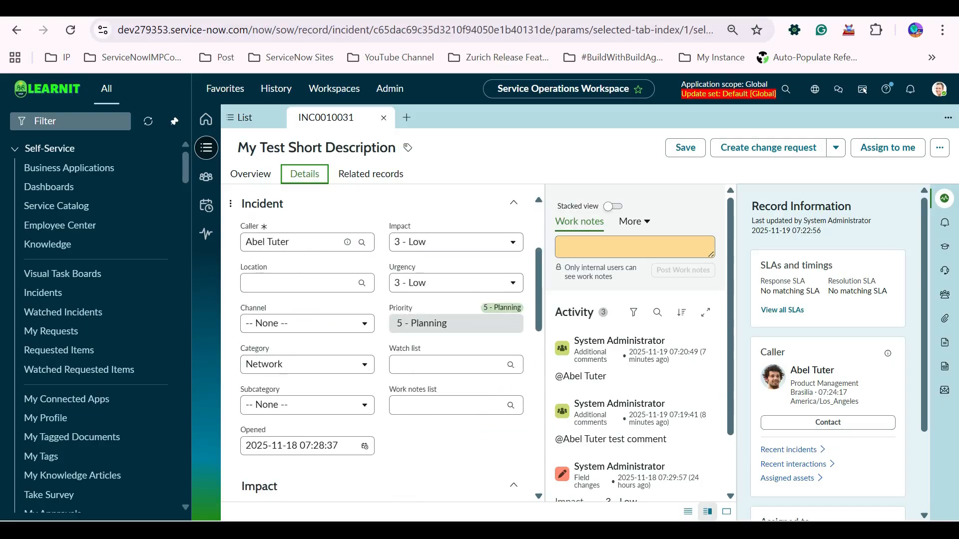
{"action": "left_click_drag", "start_coordinate": [452, 432], "coordinate": [356, 175]}
{"action": "scroll", "coordinate": [381, 300], "scroll_direction": "down", "scroll_amount": 6}
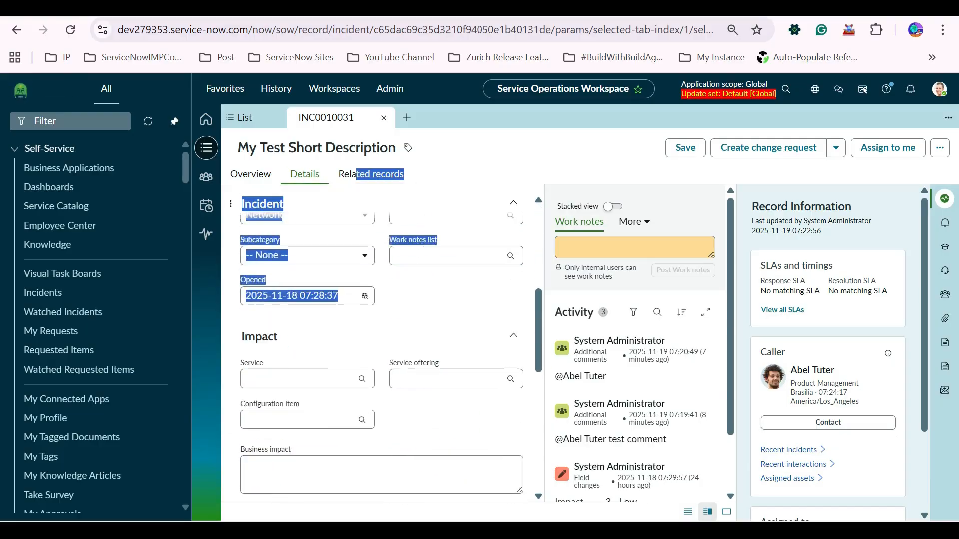
{"action": "left_click", "coordinate": [381, 335]}
{"action": "left_click", "coordinate": [381, 335]}
{"action": "left_click", "coordinate": [381, 336]}
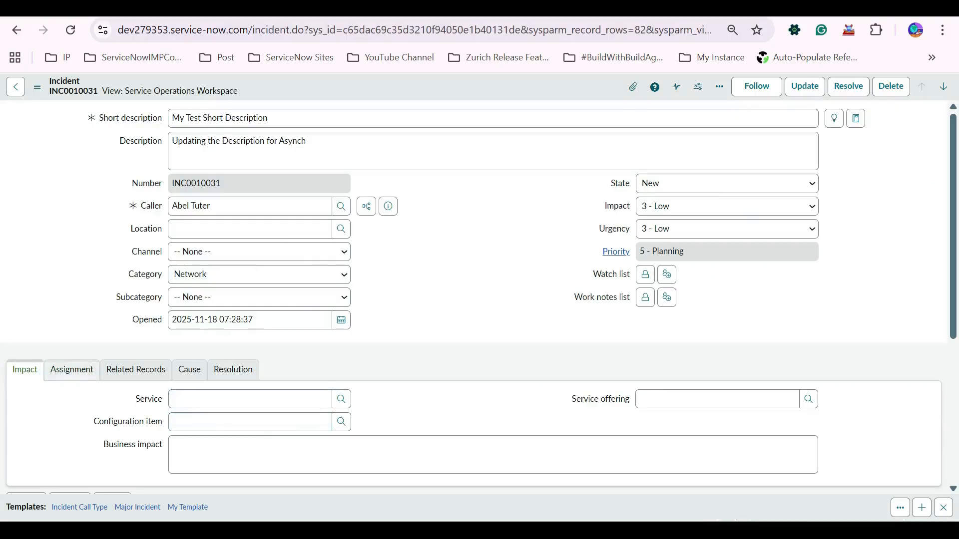
Compare the classic form's Assignment and Related Records sections with the workspace incident's Details and Related records.
{"action": "left_click", "coordinate": [71, 370]}
{"action": "left_click", "coordinate": [135, 369]}
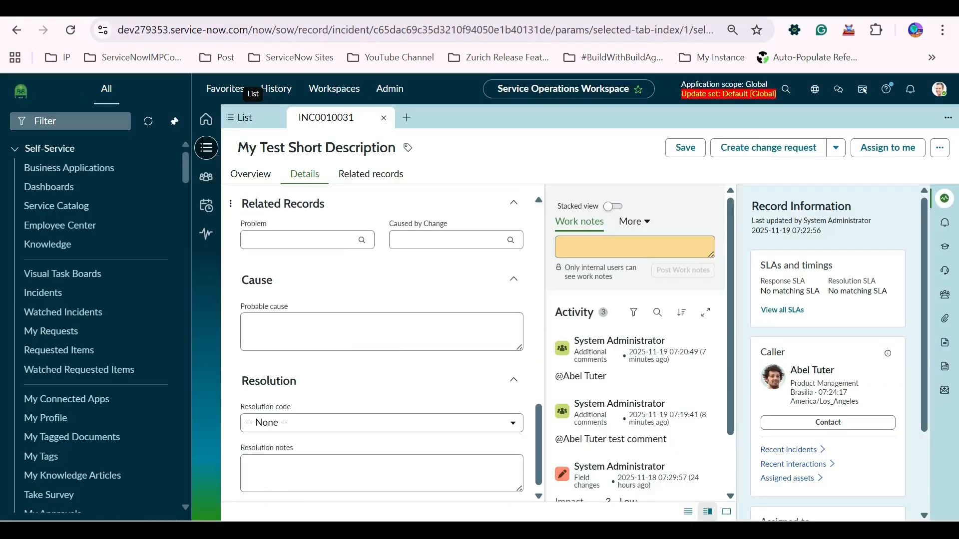
{"action": "scroll", "coordinate": [381, 343], "scroll_direction": "down", "scroll_amount": 1}
{"action": "scroll", "coordinate": [382, 343], "scroll_direction": "up", "scroll_amount": 15}
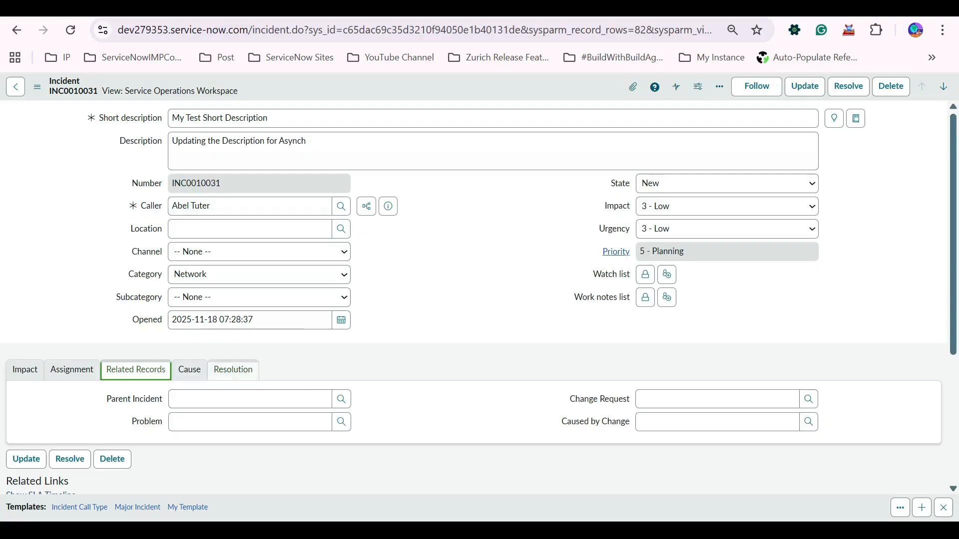
{"action": "scroll", "coordinate": [474, 300], "scroll_direction": "up", "scroll_amount": 4}
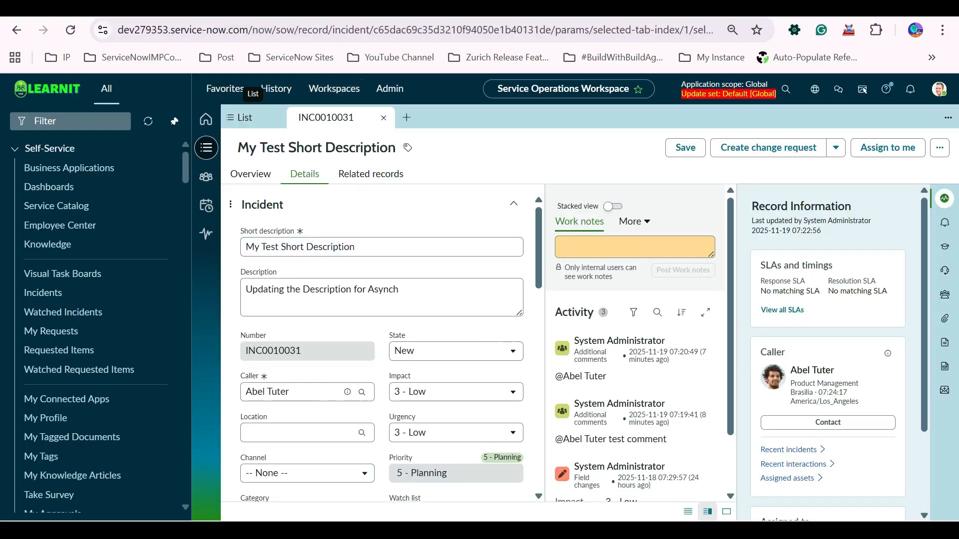
{"action": "left_click", "coordinate": [371, 174]}
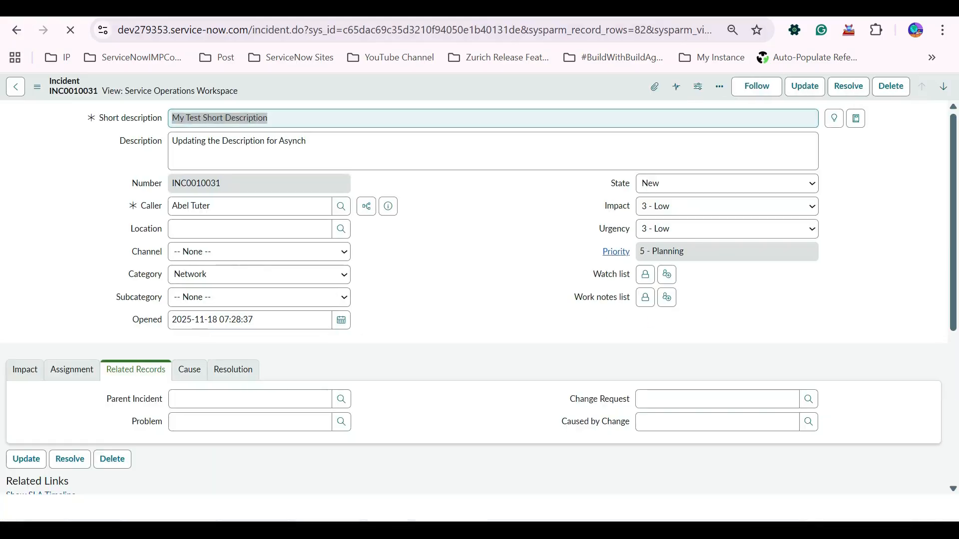
Review the views available for the classic incident form and switch it to the Default view.
{"action": "left_click", "coordinate": [37, 87]}
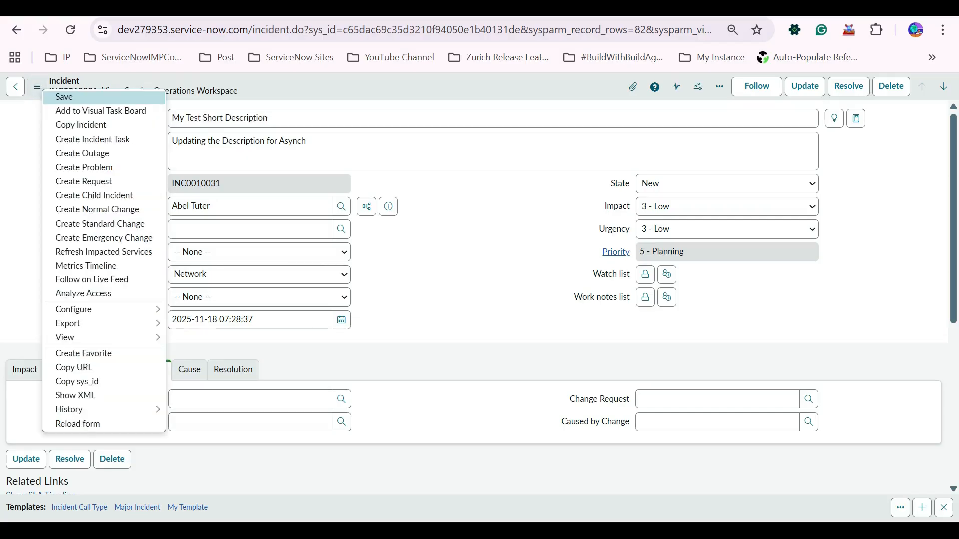
{"action": "mouse_move", "coordinate": [100, 310]}
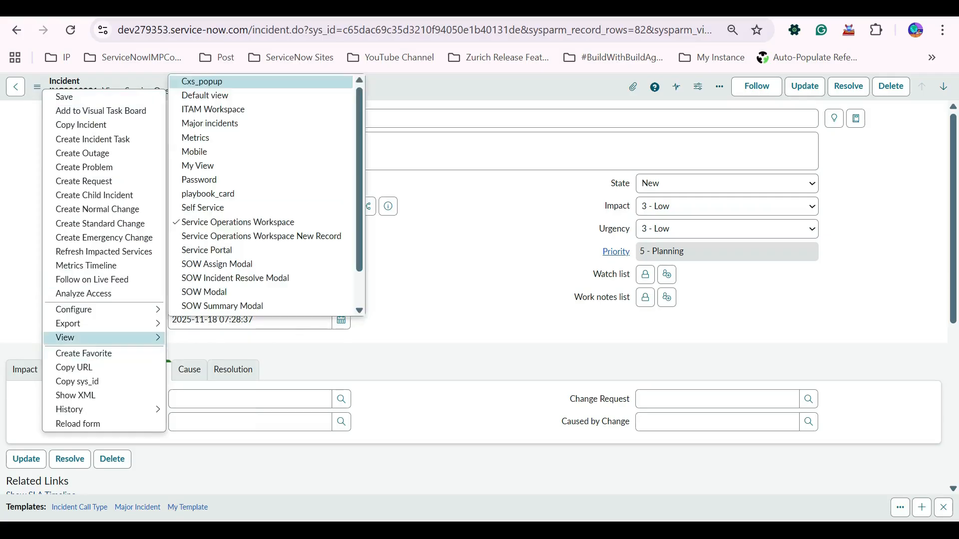
{"action": "left_click", "coordinate": [37, 87]}
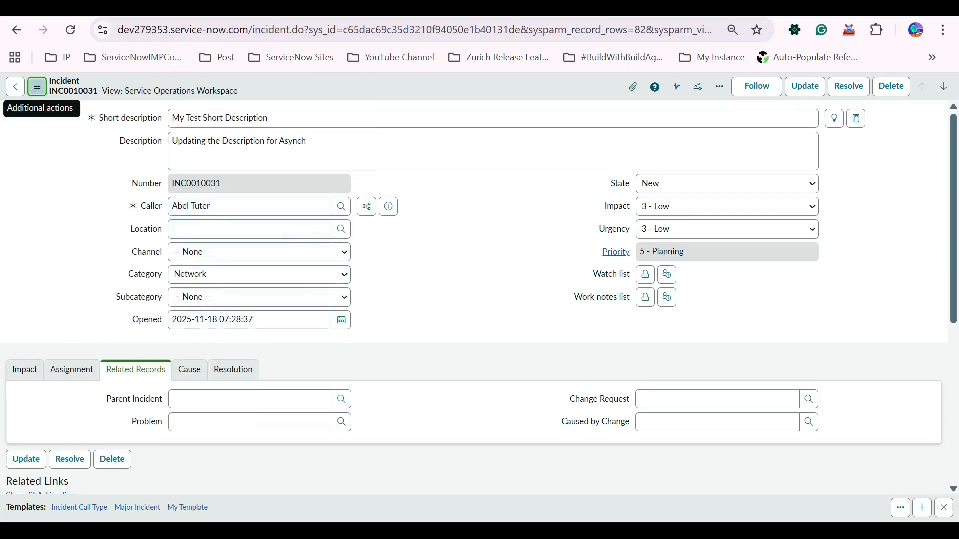
{"action": "left_click", "coordinate": [37, 87]}
{"action": "mouse_move", "coordinate": [100, 337]}
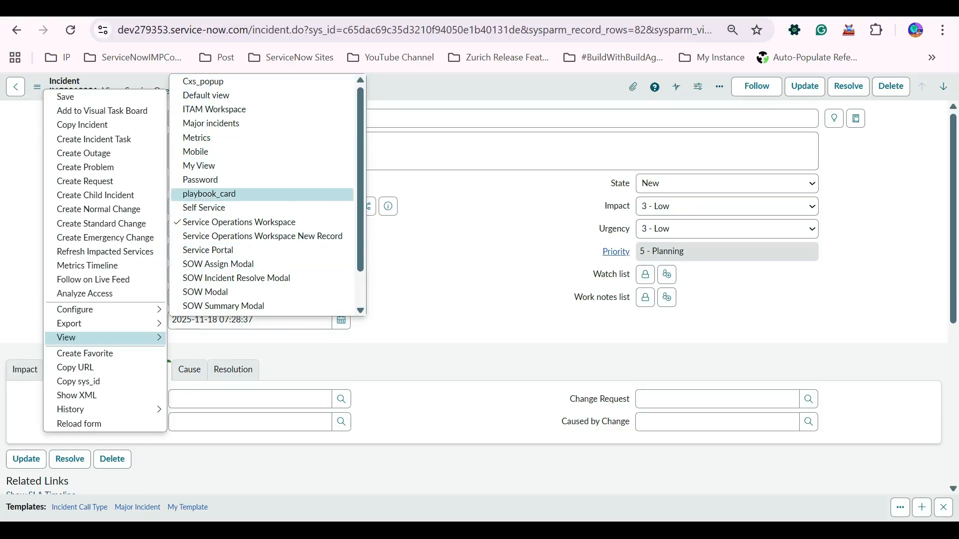
{"action": "scroll", "coordinate": [225, 152], "scroll_direction": "down", "scroll_amount": 1}
{"action": "scroll", "coordinate": [225, 152], "scroll_direction": "up", "scroll_amount": 1}
{"action": "scroll", "coordinate": [225, 152], "scroll_direction": "down", "scroll_amount": 1}
{"action": "scroll", "coordinate": [224, 152], "scroll_direction": "up", "scroll_amount": 1}
{"action": "left_click", "coordinate": [203, 94]}
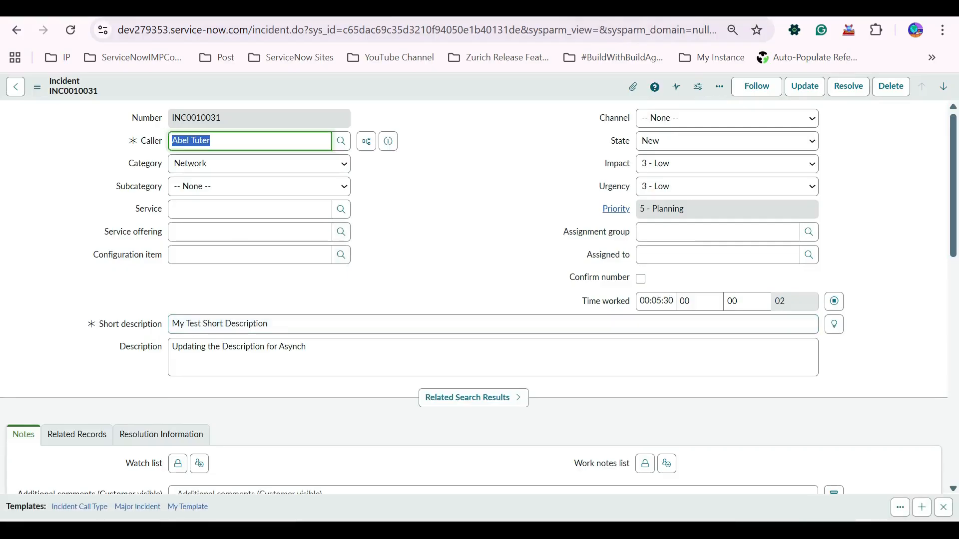
Return to the Incident table record and look over its Controls settings.
{"action": "left_click", "coordinate": [115, 9]}
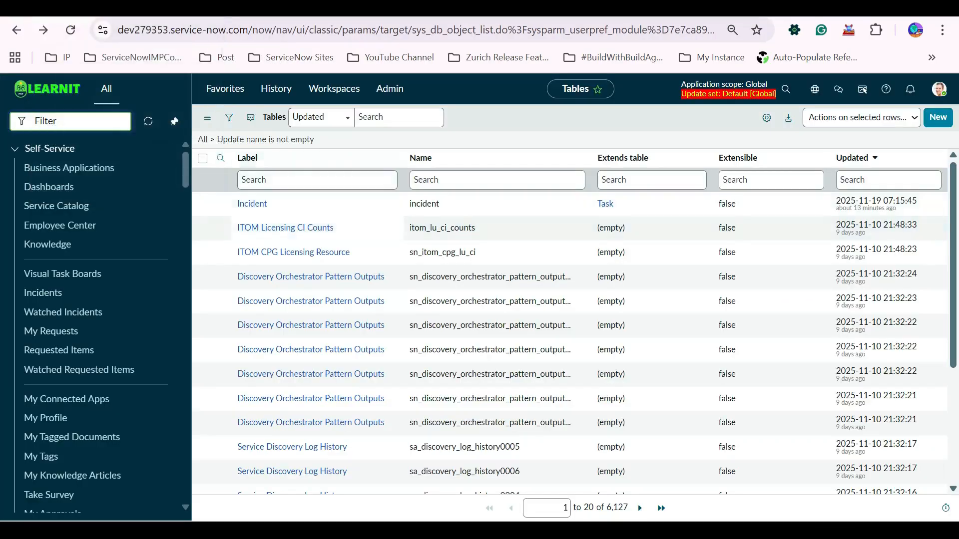
{"action": "left_click", "coordinate": [270, 9]}
{"action": "left_click", "coordinate": [120, 9]}
{"action": "left_click", "coordinate": [59, 9]}
{"action": "left_click", "coordinate": [120, 9]}
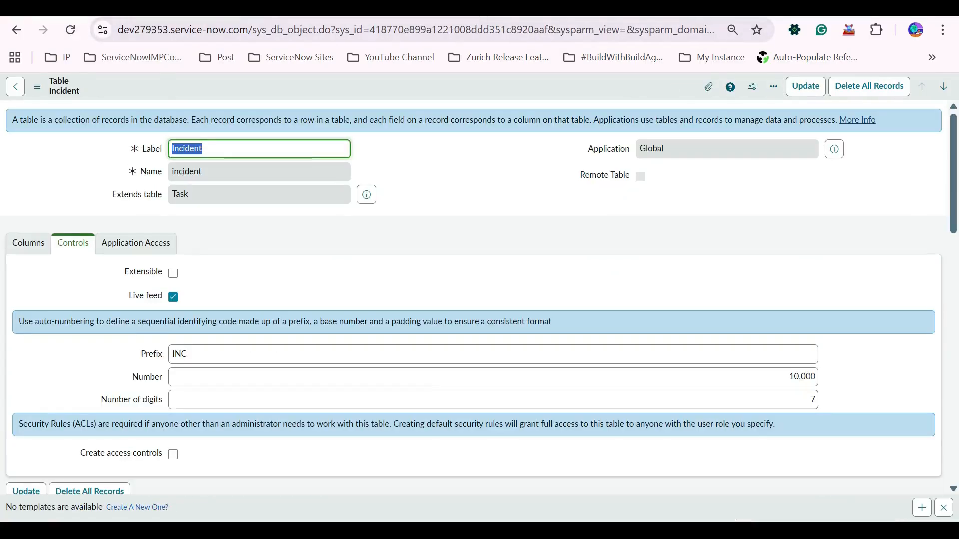
{"action": "scroll", "coordinate": [473, 297], "scroll_direction": "down", "scroll_amount": 3}
{"action": "scroll", "coordinate": [473, 297], "scroll_direction": "up", "scroll_amount": 3}
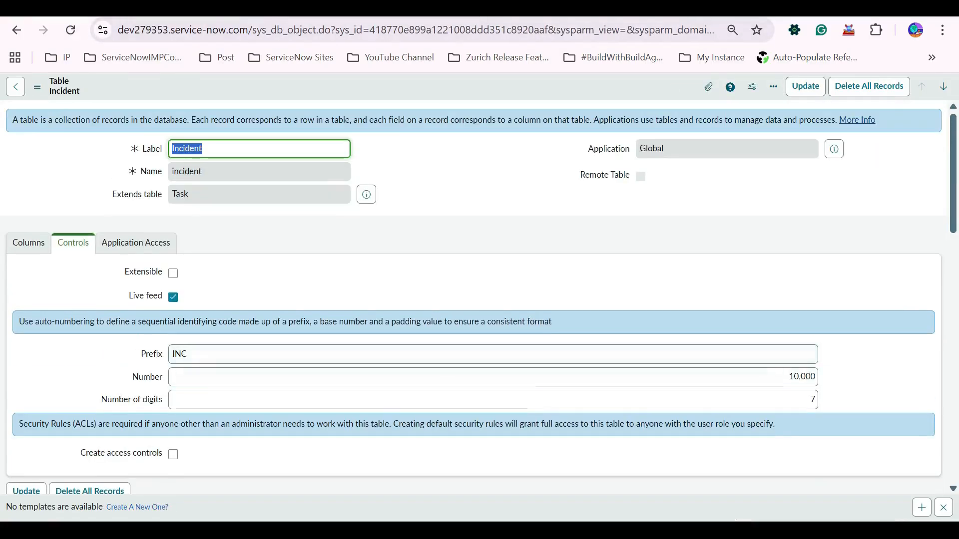
{"action": "scroll", "coordinate": [473, 297], "scroll_direction": "down", "scroll_amount": 3}
{"action": "scroll", "coordinate": [474, 297], "scroll_direction": "up", "scroll_amount": 3}
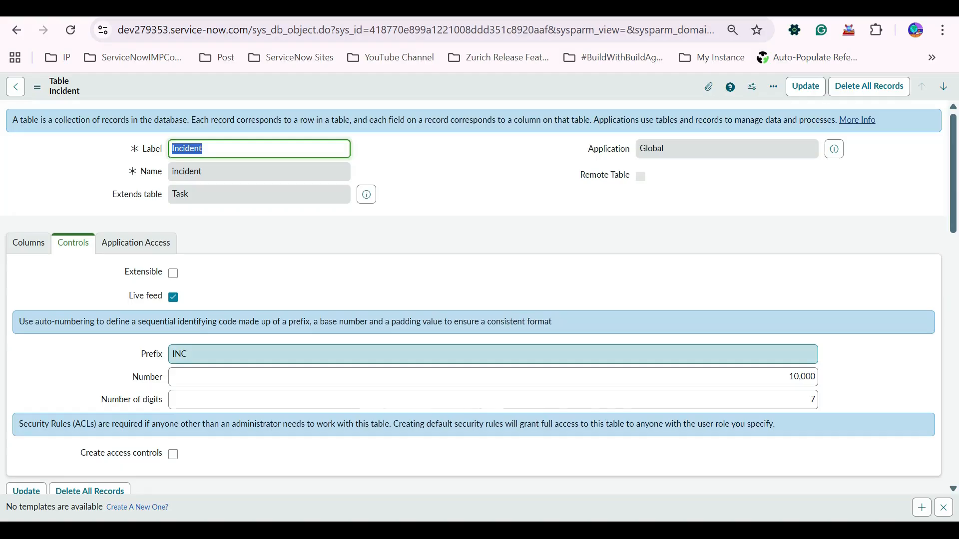
Examine the Incident table's auto-numbering settings: Prefix, Number and Number of digits.
{"action": "double_click", "coordinate": [180, 354]}
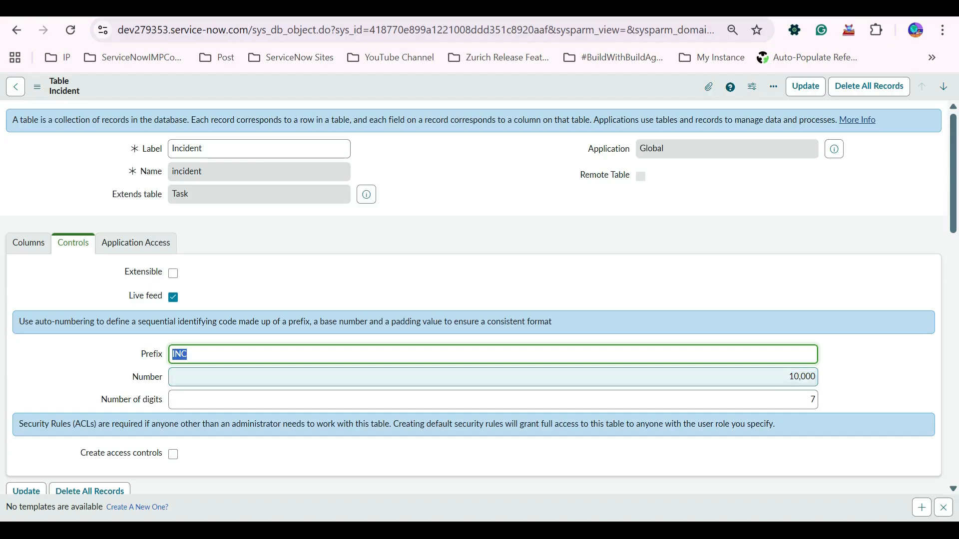
{"action": "double_click", "coordinate": [811, 400]}
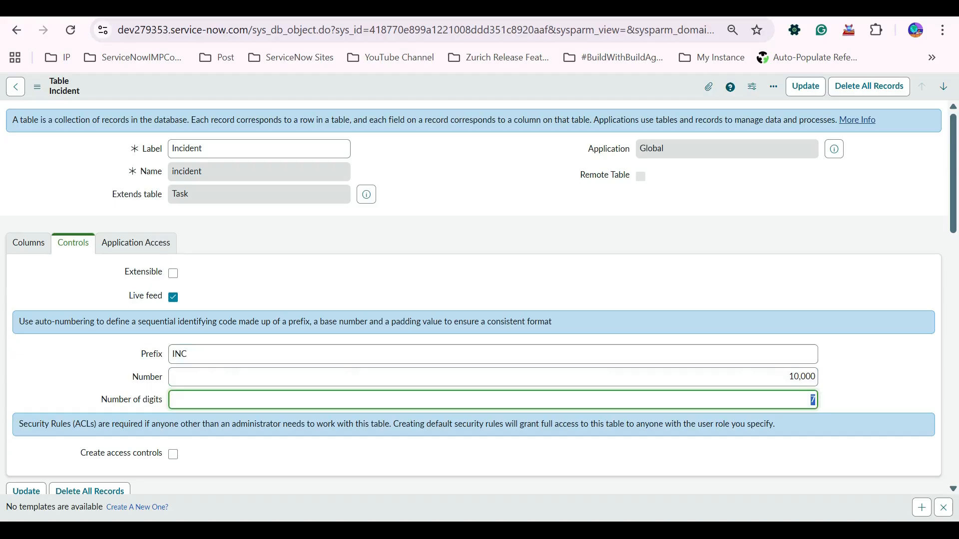
{"action": "double_click", "coordinate": [180, 355]}
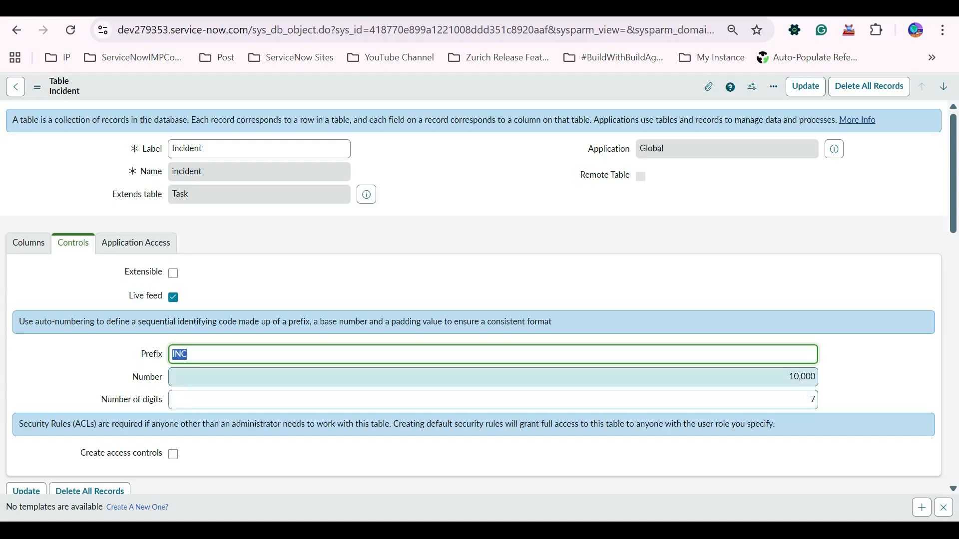
{"action": "double_click", "coordinate": [802, 377]}
{"action": "left_click", "coordinate": [868, 378]}
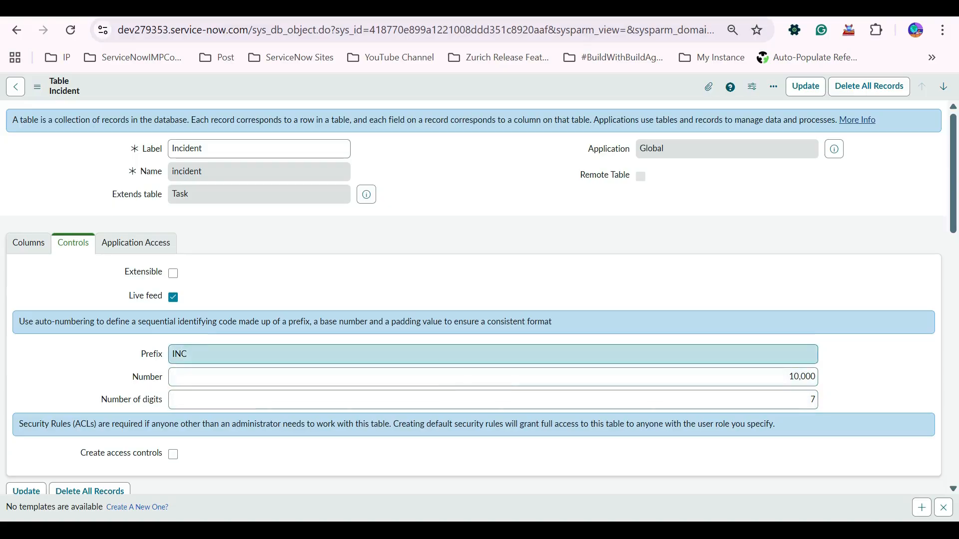
{"action": "double_click", "coordinate": [179, 354]}
{"action": "left_click", "coordinate": [788, 377]}
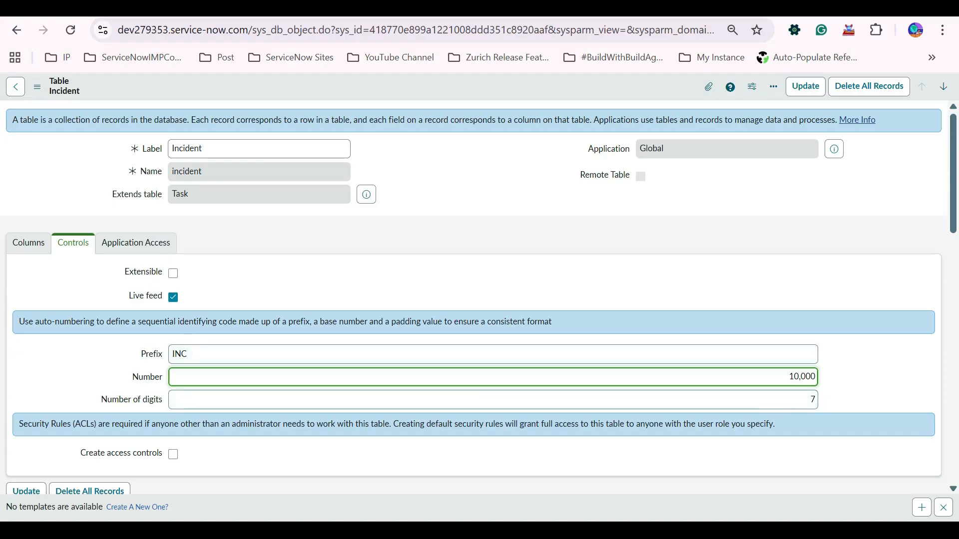
Look through the Incident table record's access control option, related links and Access Controls list, and return to the Prefix setting.
{"action": "left_click", "coordinate": [479, 285]}
{"action": "scroll", "coordinate": [479, 285], "scroll_direction": "down", "scroll_amount": 5}
{"action": "scroll", "coordinate": [479, 284], "scroll_direction": "up", "scroll_amount": 5}
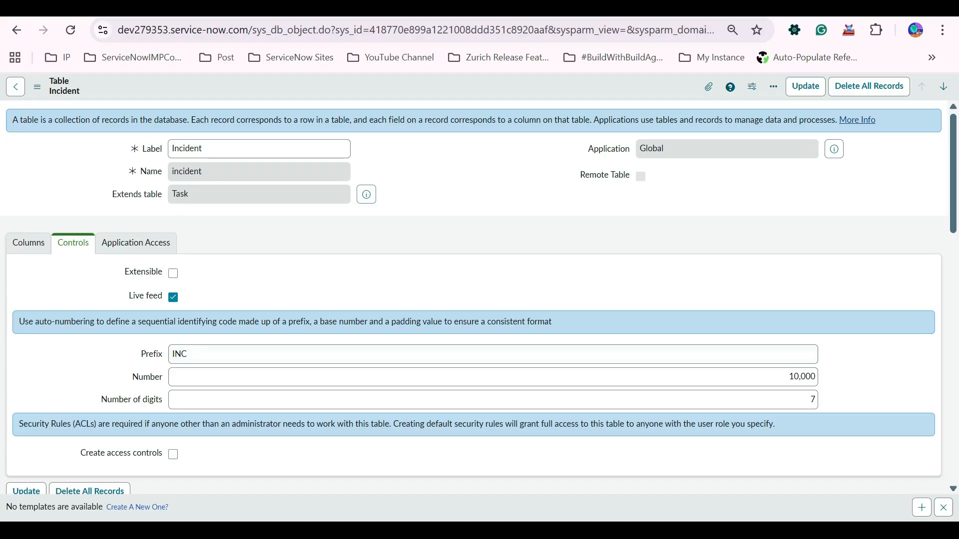
{"action": "scroll", "coordinate": [480, 299], "scroll_direction": "down", "scroll_amount": 3}
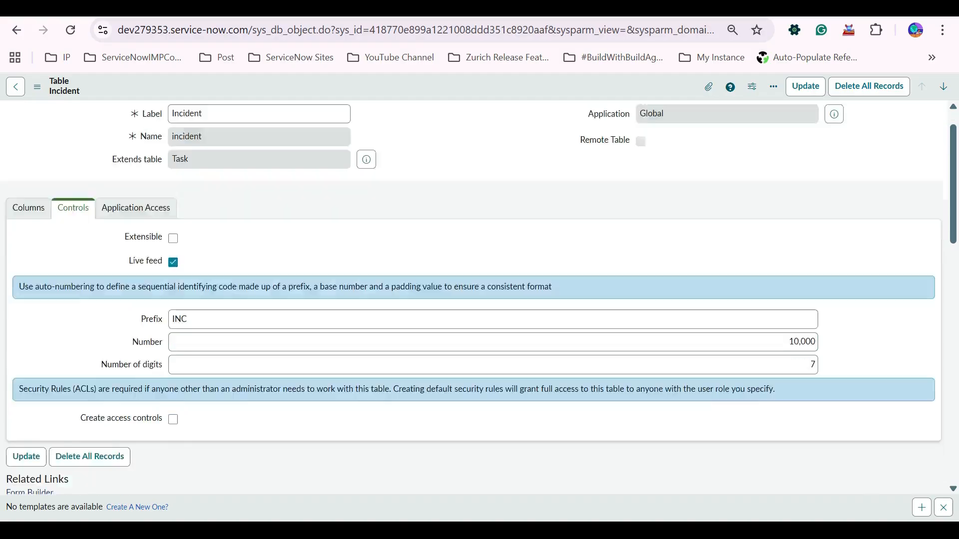
{"action": "scroll", "coordinate": [479, 299], "scroll_direction": "up", "scroll_amount": 3}
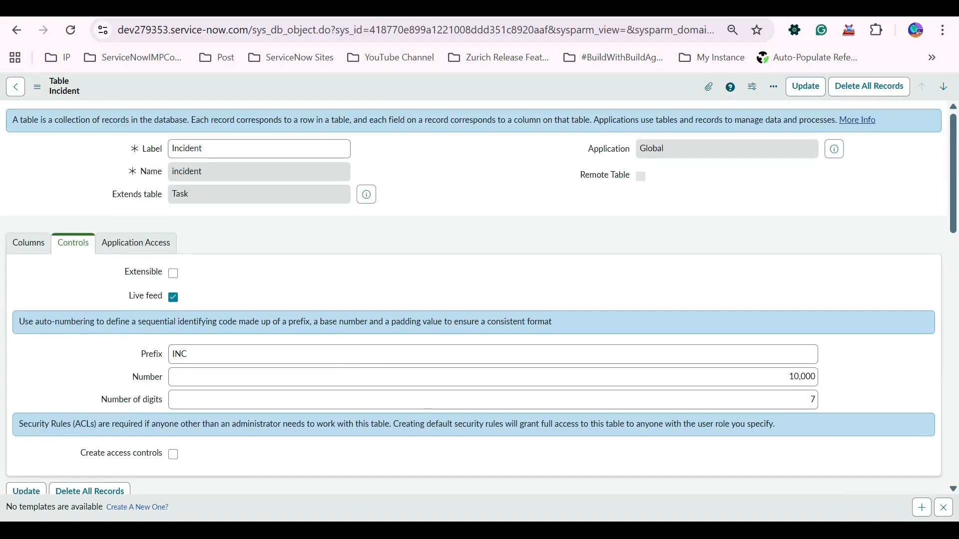
{"action": "scroll", "coordinate": [479, 300], "scroll_direction": "down", "scroll_amount": 9}
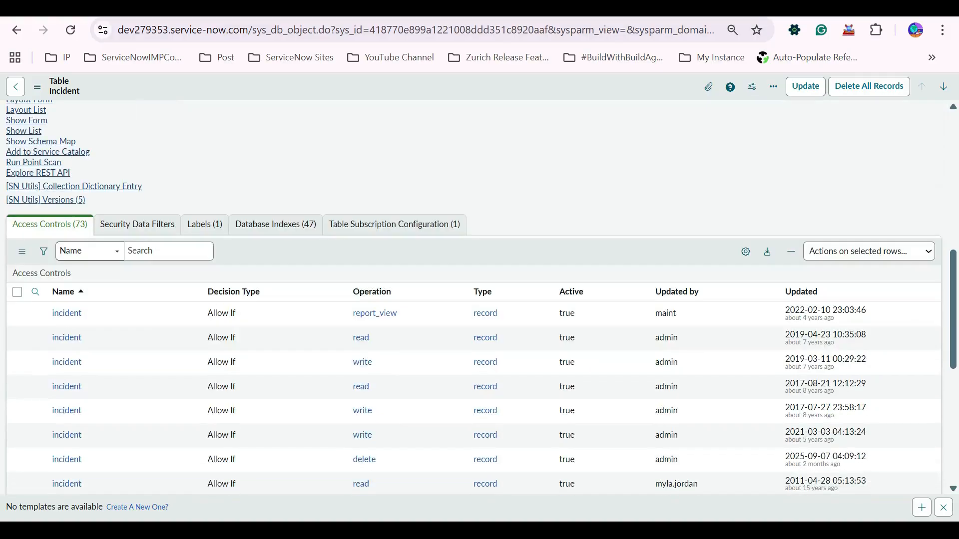
{"action": "scroll", "coordinate": [374, 314], "scroll_direction": "up", "scroll_amount": 3}
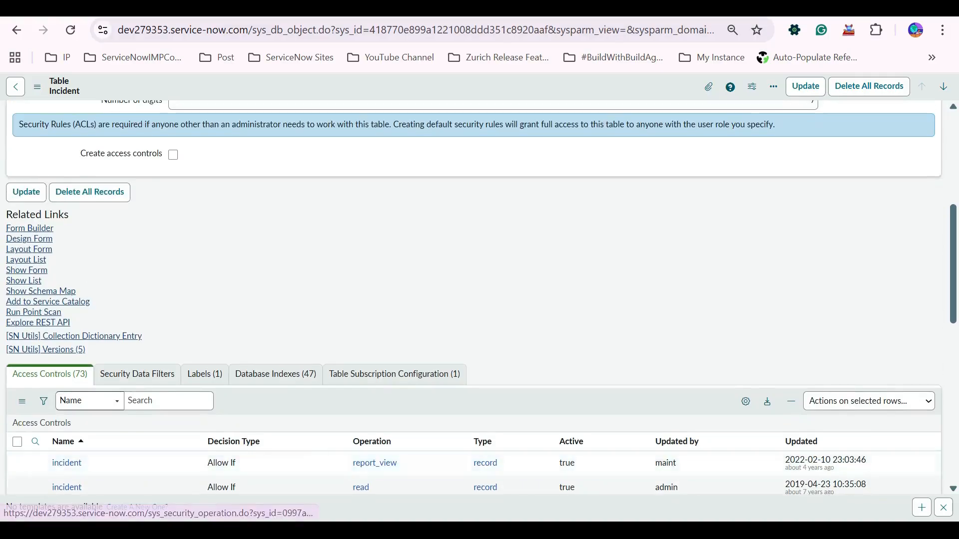
{"action": "scroll", "coordinate": [480, 299], "scroll_direction": "up", "scroll_amount": 6}
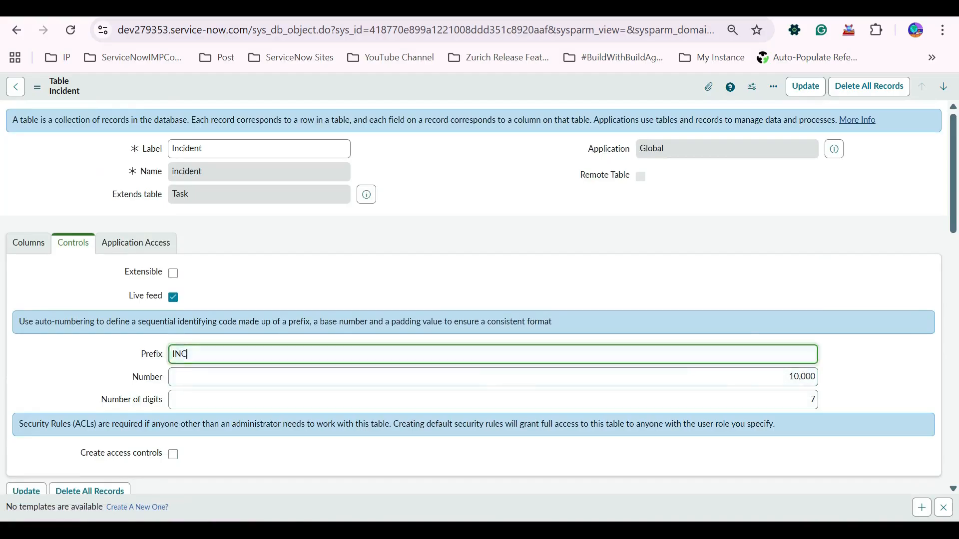
{"action": "double_click", "coordinate": [186, 354]}
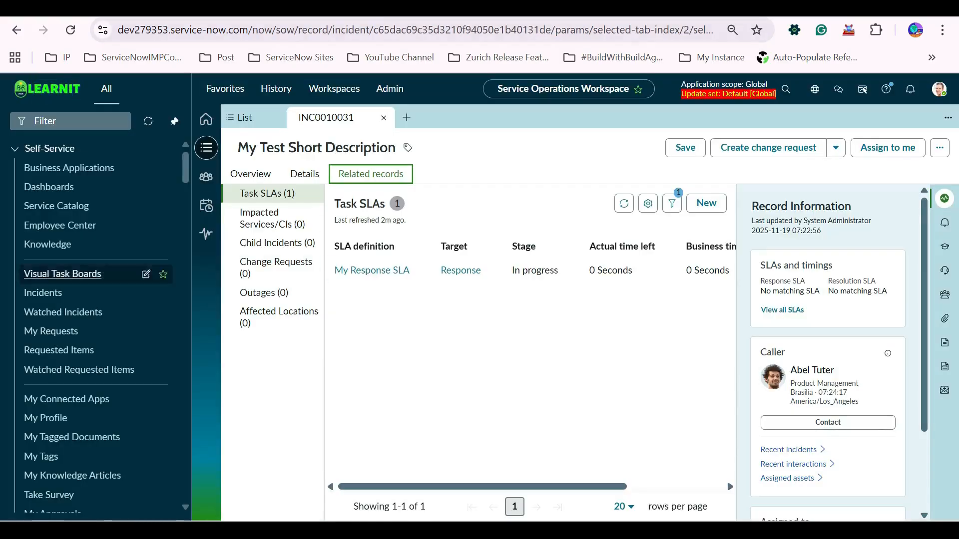
Open a new incident form from the incident modules, reload it, and compare its auto-generated number with the Incident table's Prefix.
{"action": "left_click", "coordinate": [71, 122]}
{"action": "type", "text": "inciden"}
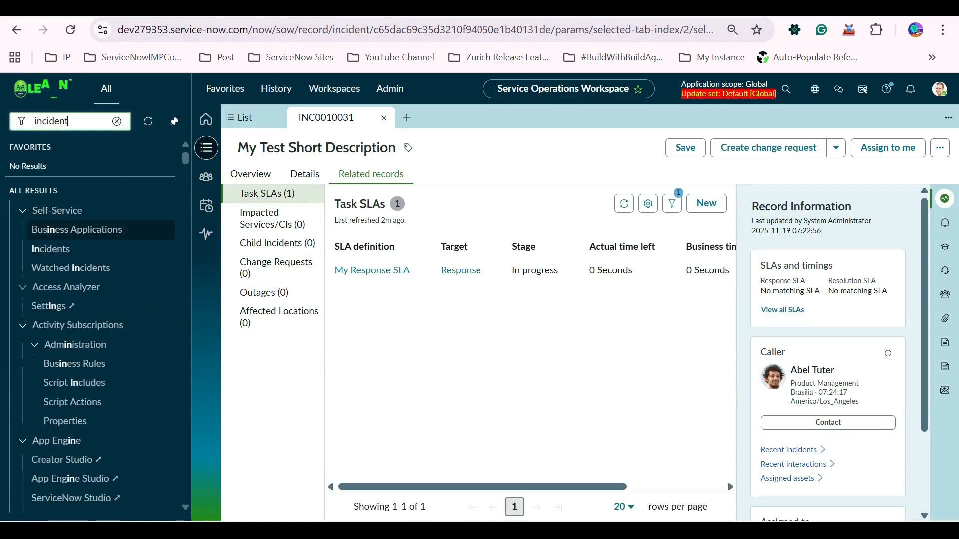
{"action": "type", "text": "t"}
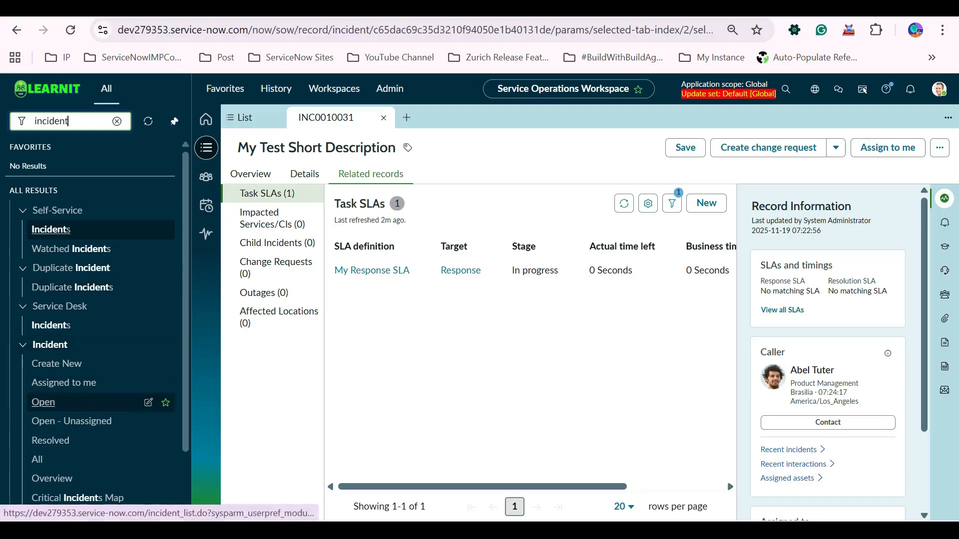
{"action": "left_click", "coordinate": [56, 364]}
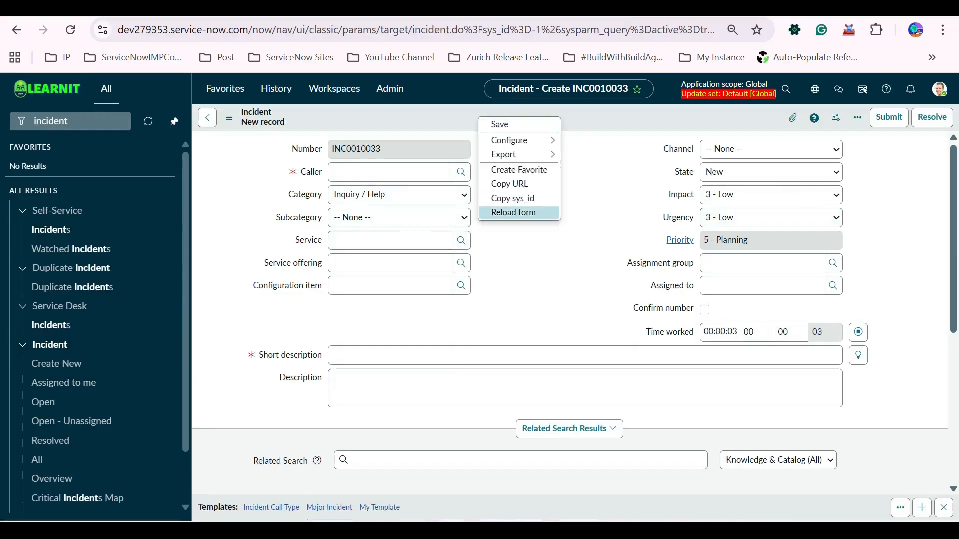
{"action": "left_click", "coordinate": [513, 212]}
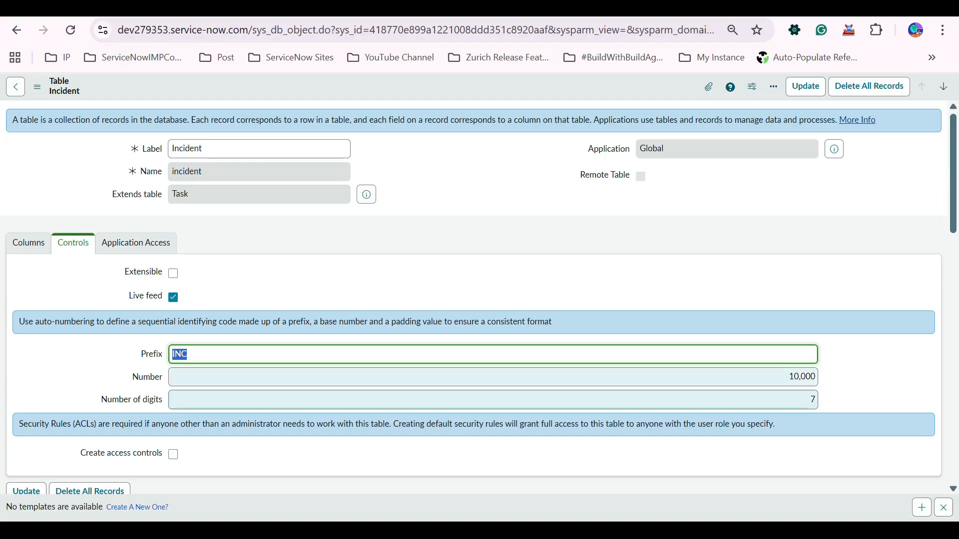
{"action": "left_click", "coordinate": [188, 354]}
{"action": "double_click", "coordinate": [187, 354]}
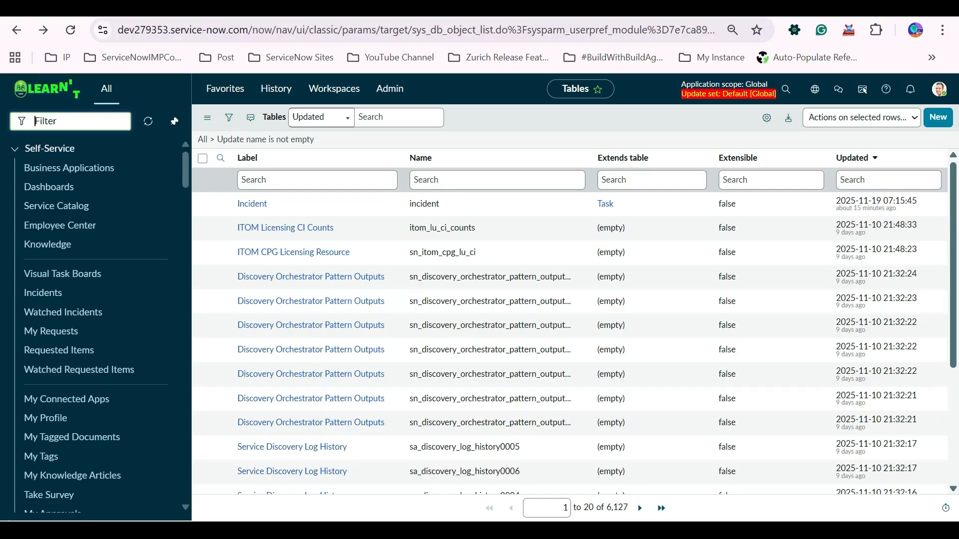
Open the Number Maintenance list and filter its records by the prefix INC.
{"action": "type", "text": "number"}
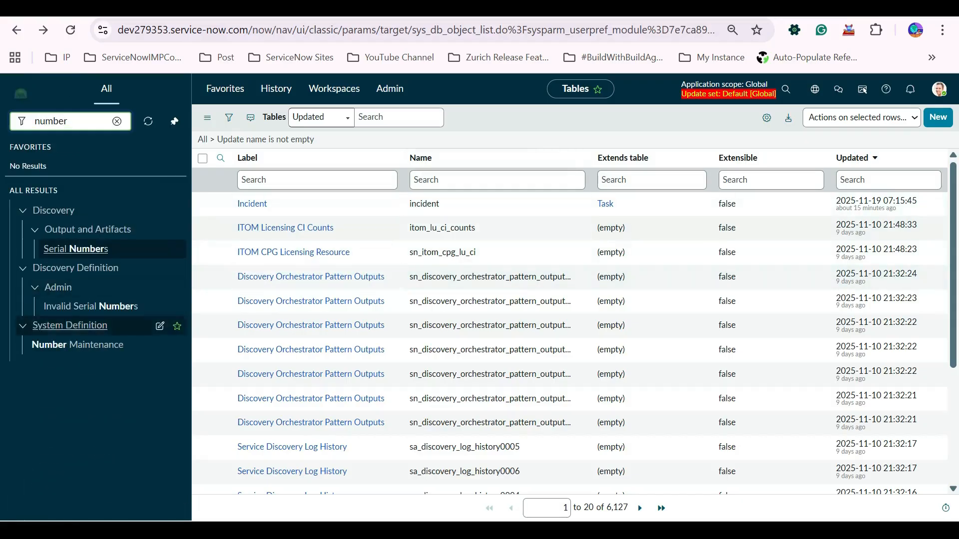
{"action": "left_click", "coordinate": [90, 344]}
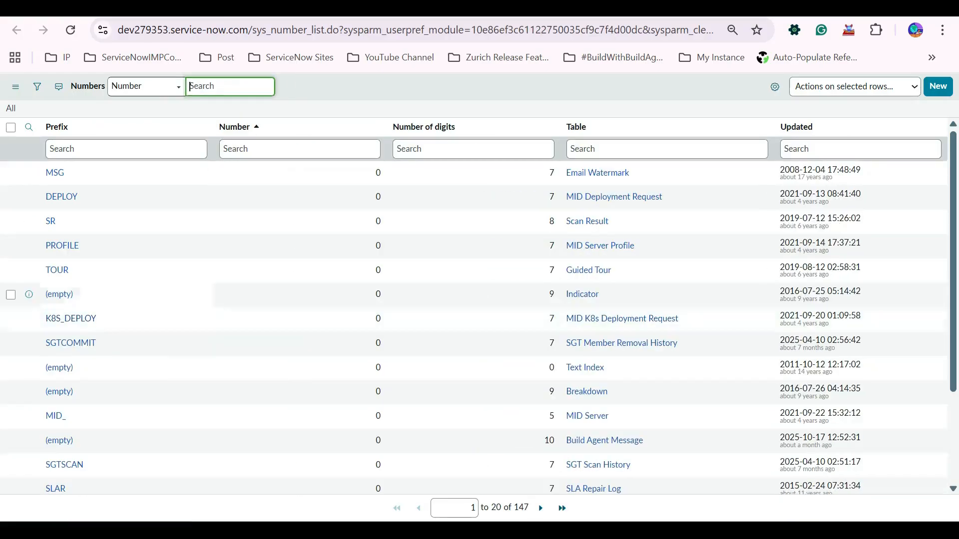
{"action": "scroll", "coordinate": [125, 337], "scroll_direction": "down", "scroll_amount": 2}
{"action": "scroll", "coordinate": [125, 337], "scroll_direction": "up", "scroll_amount": 3}
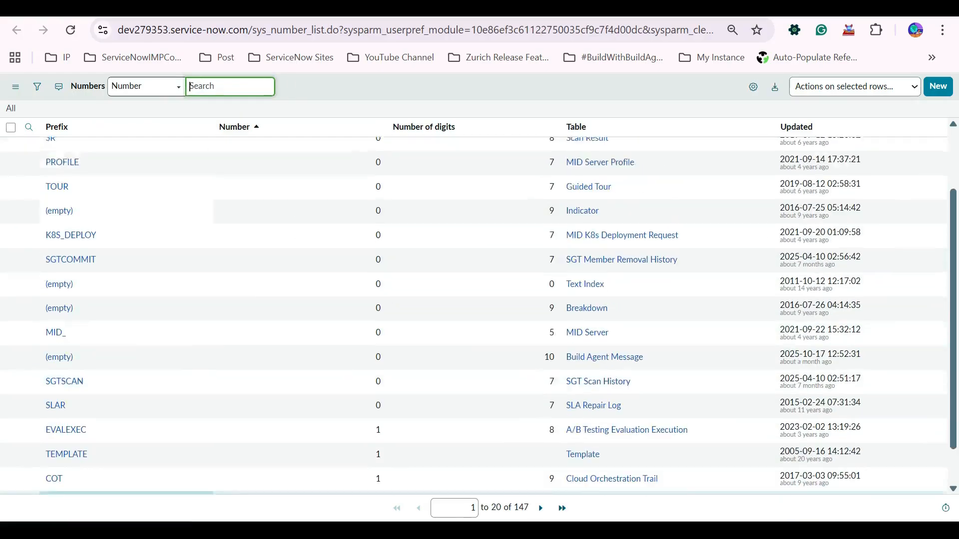
{"action": "left_click", "coordinate": [126, 149]}
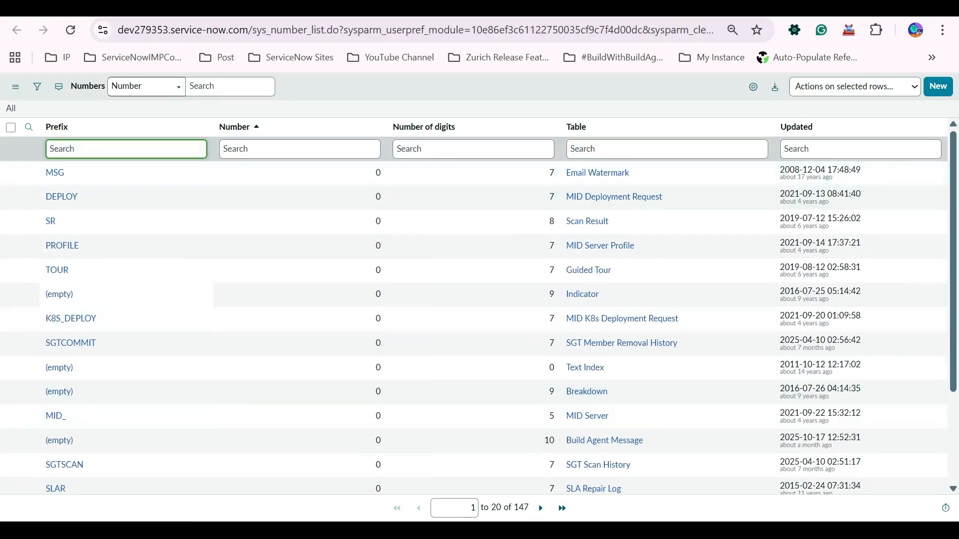
{"action": "type", "text": "INC"}
{"action": "key", "text": "Return"}
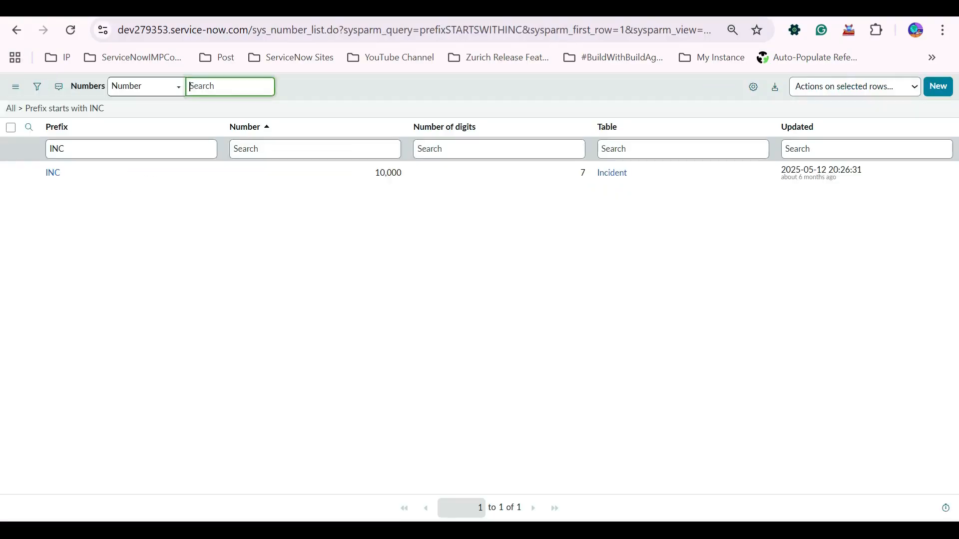
Open the INC number record, examine its Number value and counter link, and leave the record.
{"action": "left_click", "coordinate": [52, 173]}
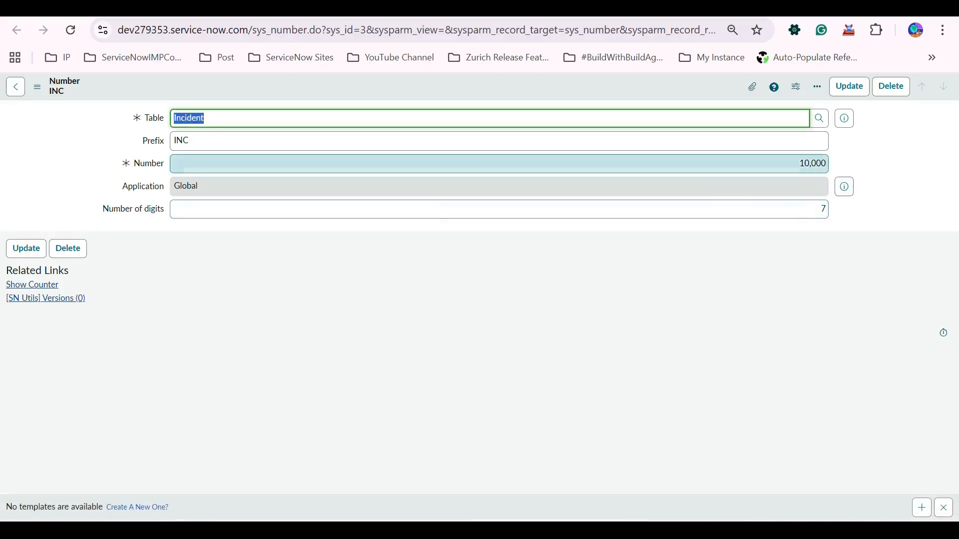
{"action": "double_click", "coordinate": [812, 163]}
{"action": "left_click", "coordinate": [479, 350]}
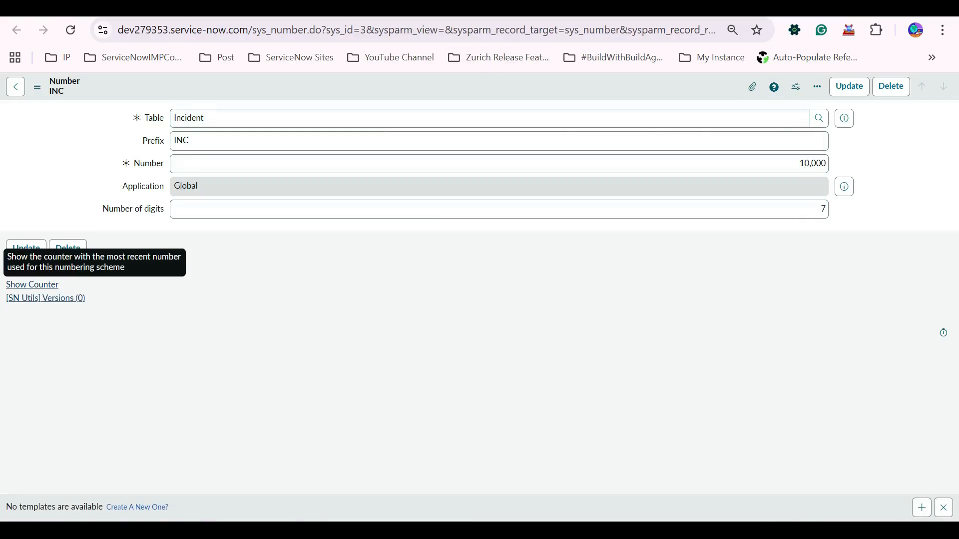
{"action": "left_click", "coordinate": [15, 87]}
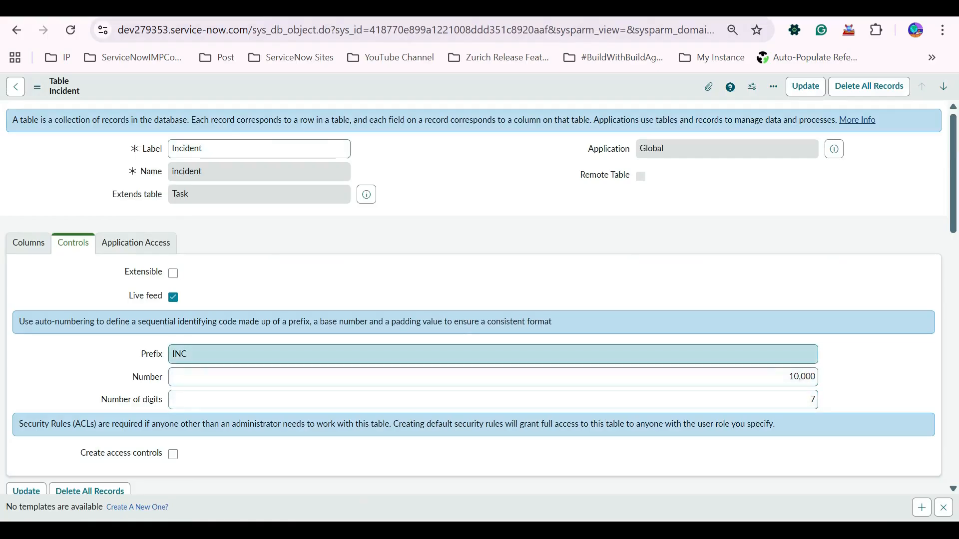
Enable Create access controls on the Incident table, inspect the User role field, and disable the option again.
{"action": "scroll", "coordinate": [480, 300], "scroll_direction": "down", "scroll_amount": 5}
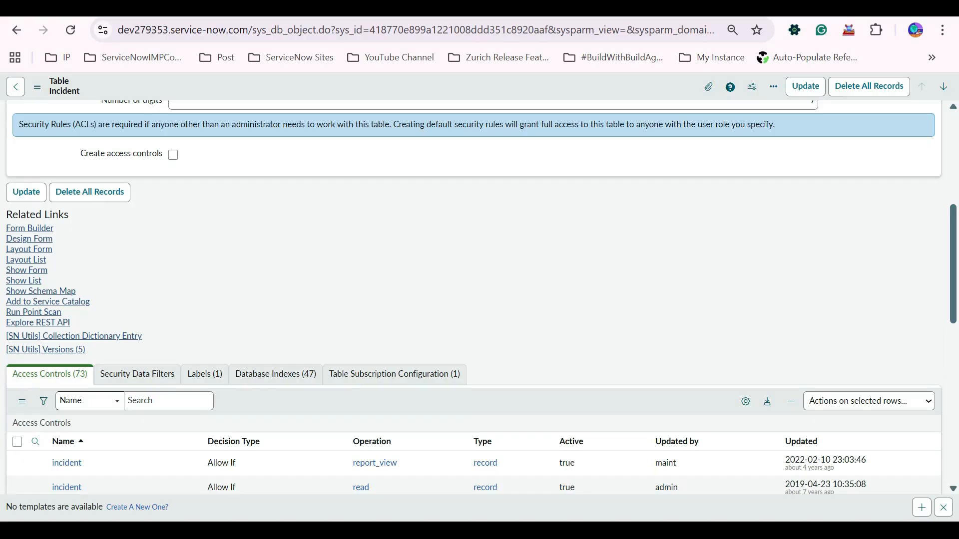
{"action": "scroll", "coordinate": [479, 299], "scroll_direction": "up", "scroll_amount": 5}
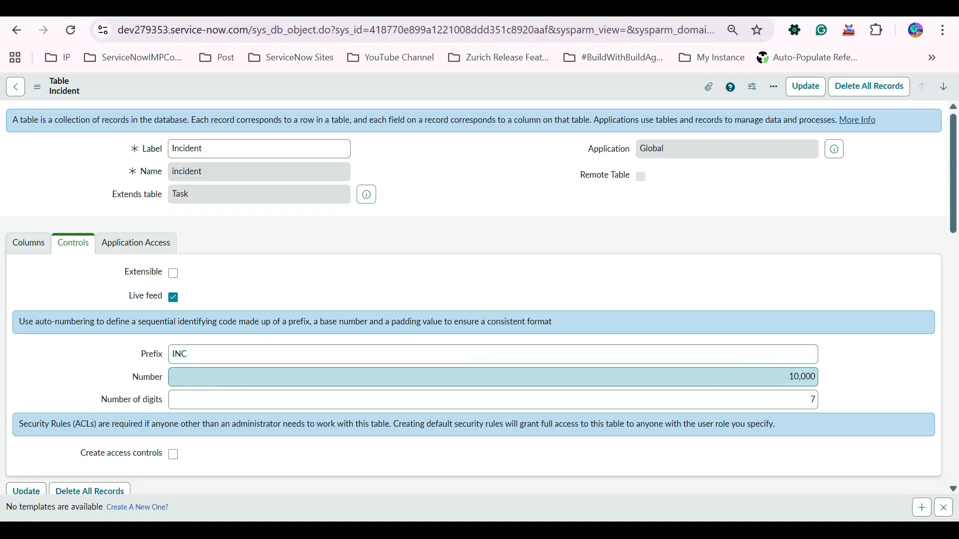
{"action": "scroll", "coordinate": [480, 300], "scroll_direction": "down", "scroll_amount": 3}
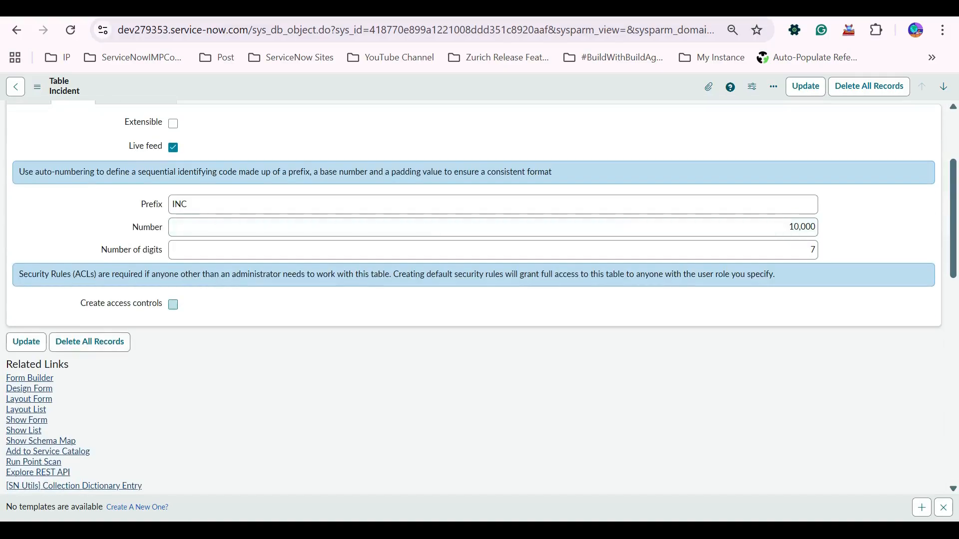
{"action": "key", "text": "space"}
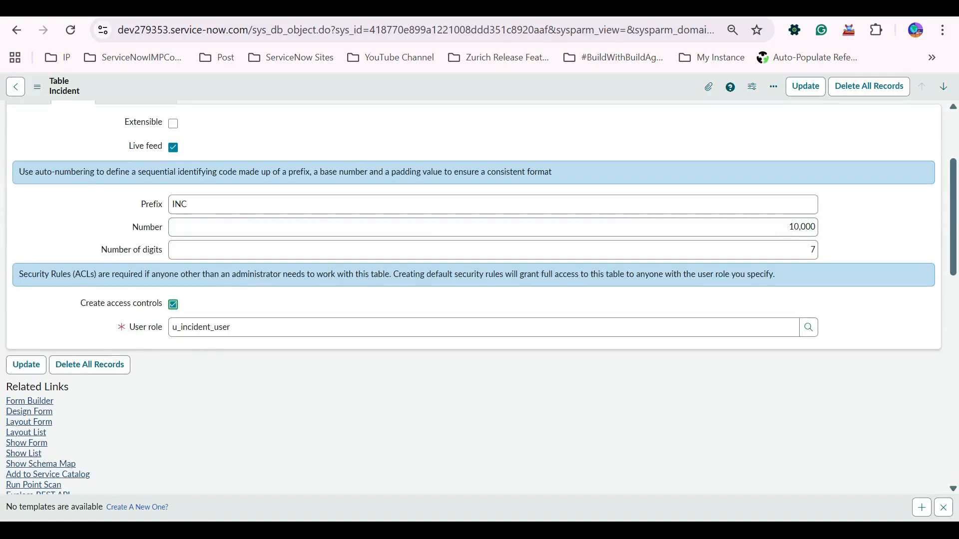
{"action": "key", "text": "Tab"}
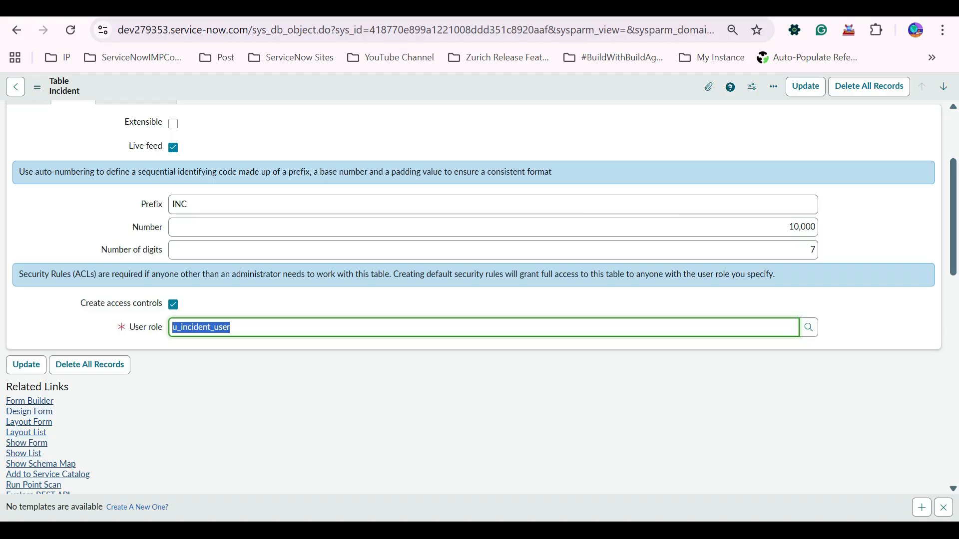
{"action": "left_click", "coordinate": [173, 304]}
Review the Incident table's existing Access Controls list, including its operations and field-level entries.
{"action": "scroll", "coordinate": [473, 299], "scroll_direction": "down", "scroll_amount": 4}
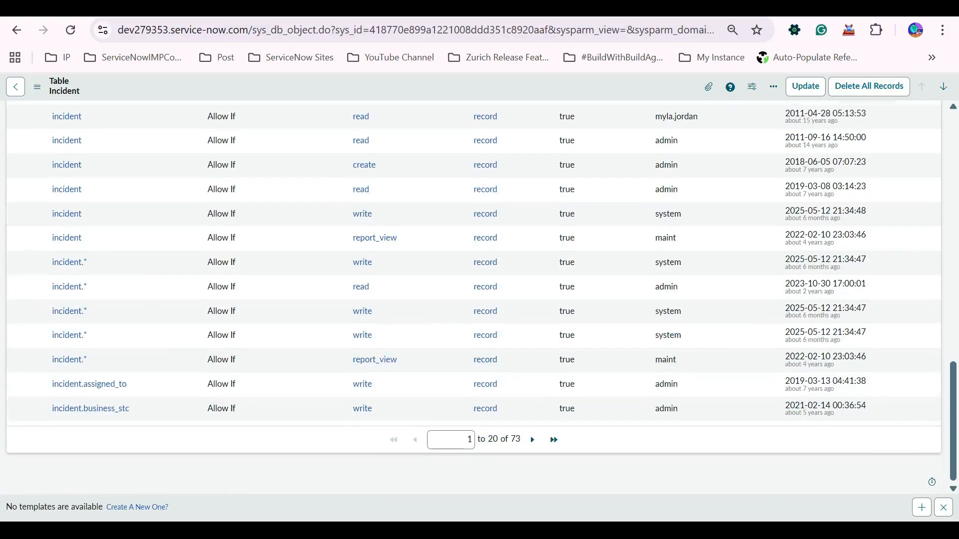
{"action": "scroll", "coordinate": [123, 409], "scroll_direction": "down", "scroll_amount": 7}
{"action": "scroll", "coordinate": [407, 395], "scroll_direction": "up", "scroll_amount": 9}
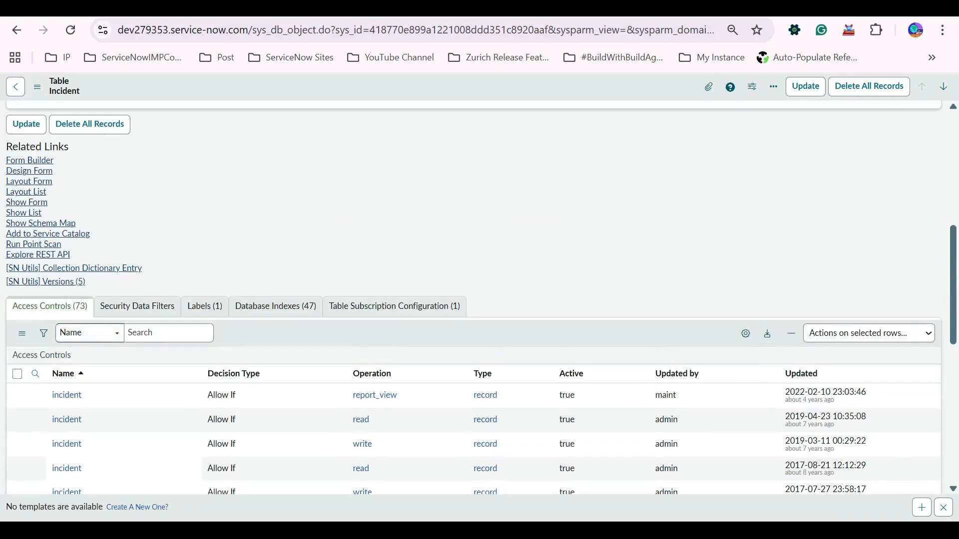
{"action": "scroll", "coordinate": [407, 395], "scroll_direction": "down", "scroll_amount": 9}
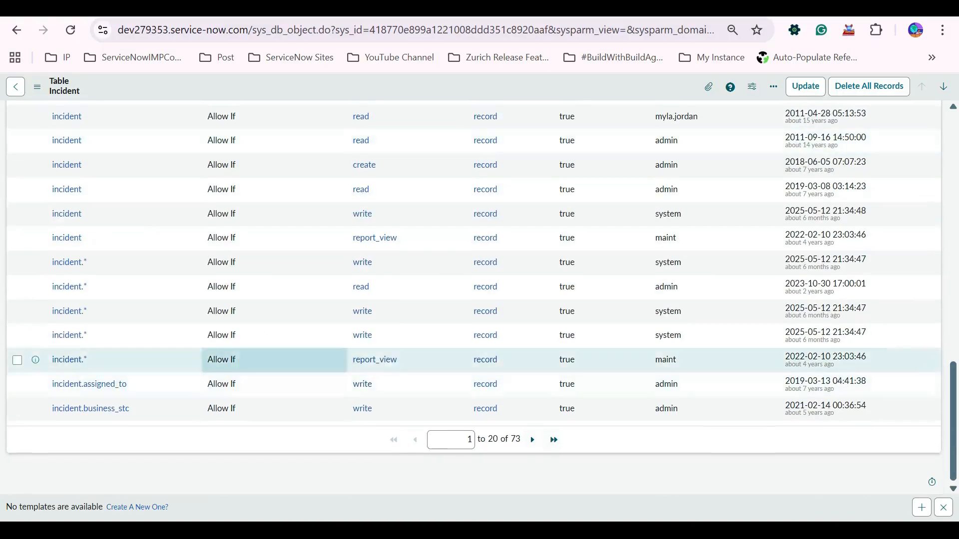
Examine the Incident table record's Controls settings and its list of access controls.
{"action": "scroll", "coordinate": [407, 359], "scroll_direction": "up", "scroll_amount": 9}
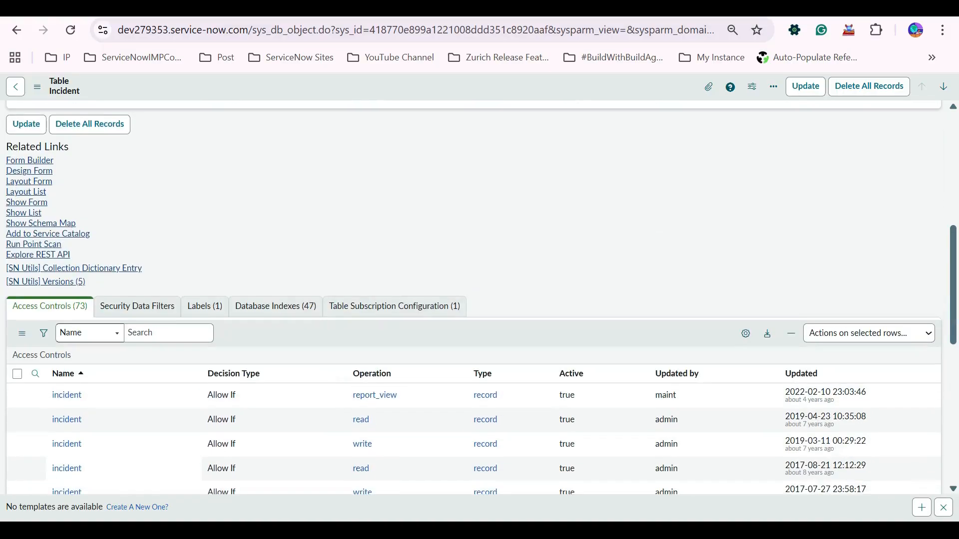
{"action": "scroll", "coordinate": [407, 359], "scroll_direction": "up", "scroll_amount": 7}
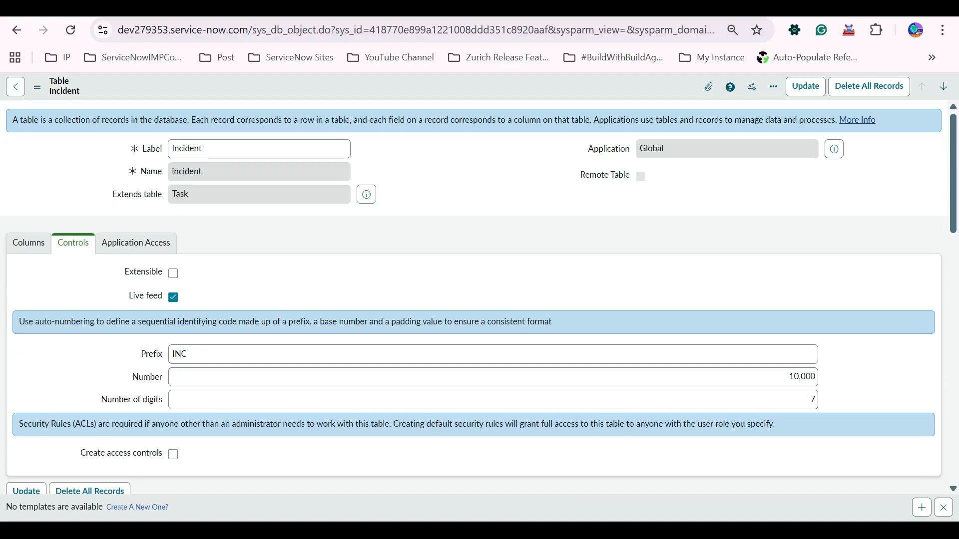
{"action": "scroll", "coordinate": [474, 300], "scroll_direction": "down", "scroll_amount": 6}
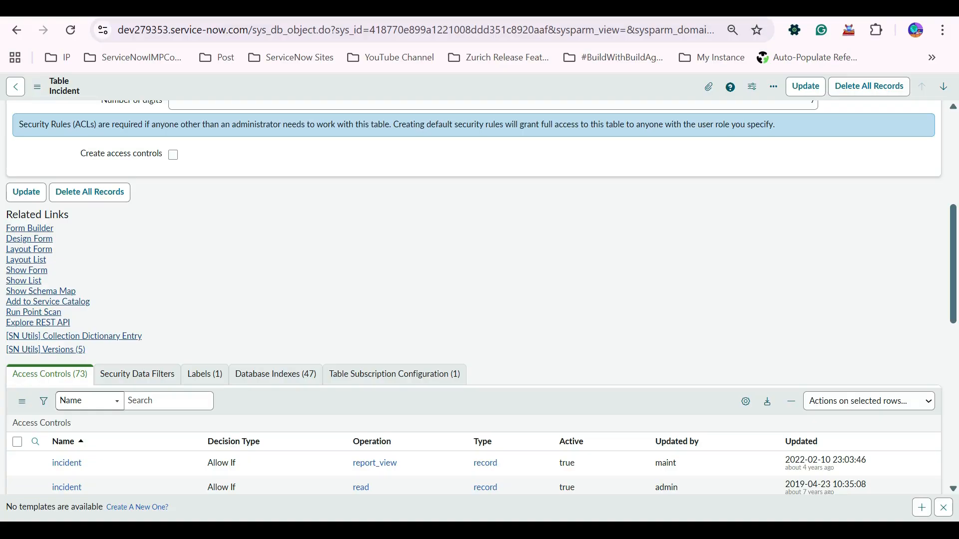
{"action": "scroll", "coordinate": [473, 298], "scroll_direction": "up", "scroll_amount": 1}
{"action": "scroll", "coordinate": [474, 298], "scroll_direction": "down", "scroll_amount": 11}
{"action": "scroll", "coordinate": [474, 298], "scroll_direction": "up", "scroll_amount": 15}
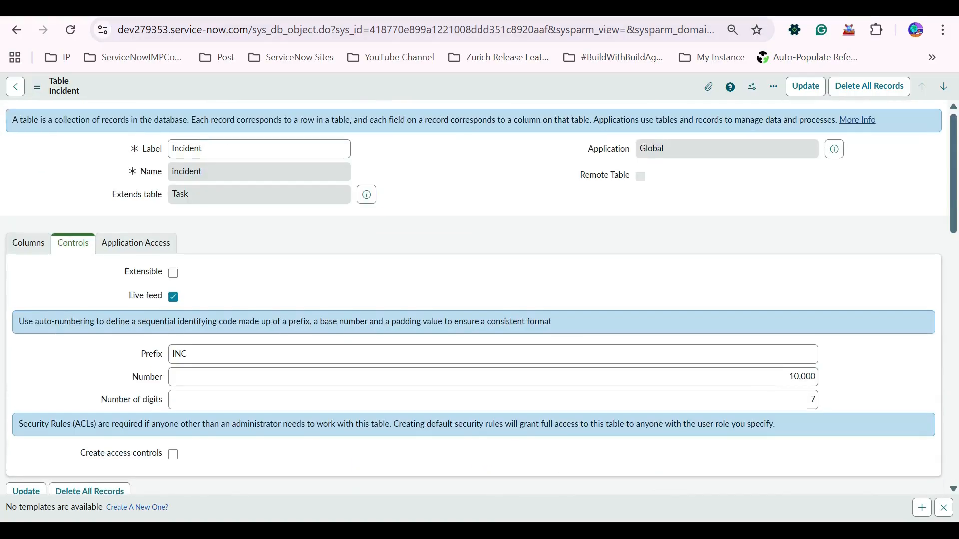
{"action": "scroll", "coordinate": [473, 297], "scroll_direction": "down", "scroll_amount": 3}
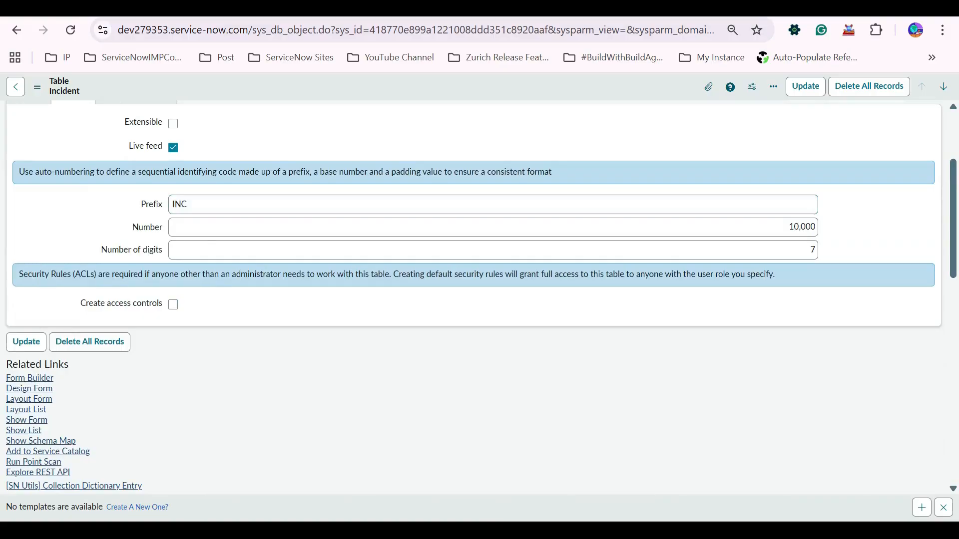
{"action": "scroll", "coordinate": [474, 298], "scroll_direction": "up", "scroll_amount": 3}
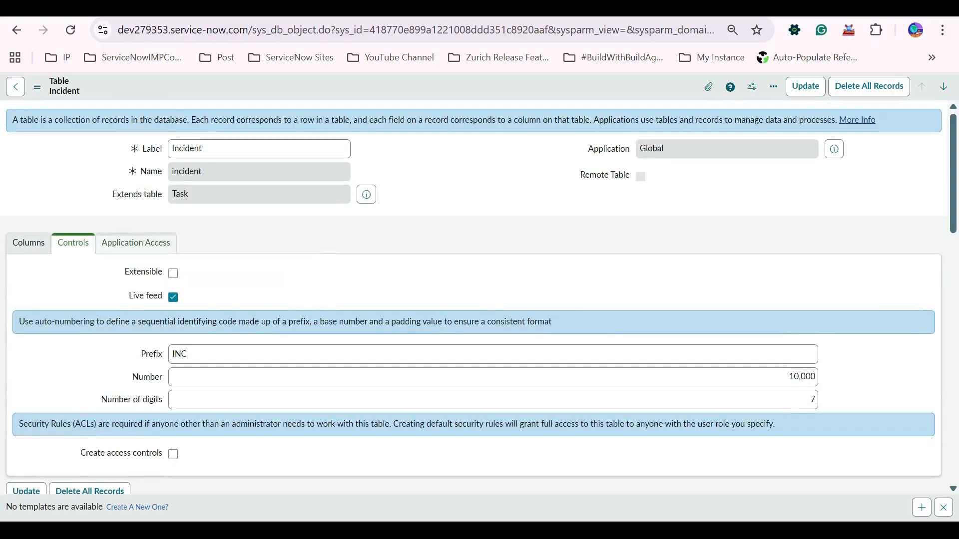
Open the Incident table's application access settings and examine the Accessible from options alongside the access controls list.
{"action": "left_click", "coordinate": [136, 243]}
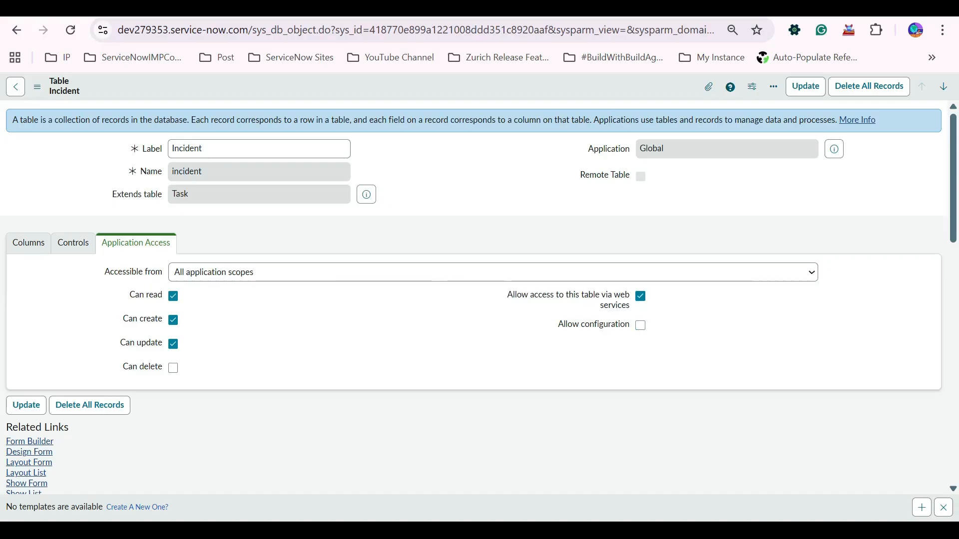
{"action": "left_click", "coordinate": [242, 273]}
{"action": "left_click", "coordinate": [242, 292]}
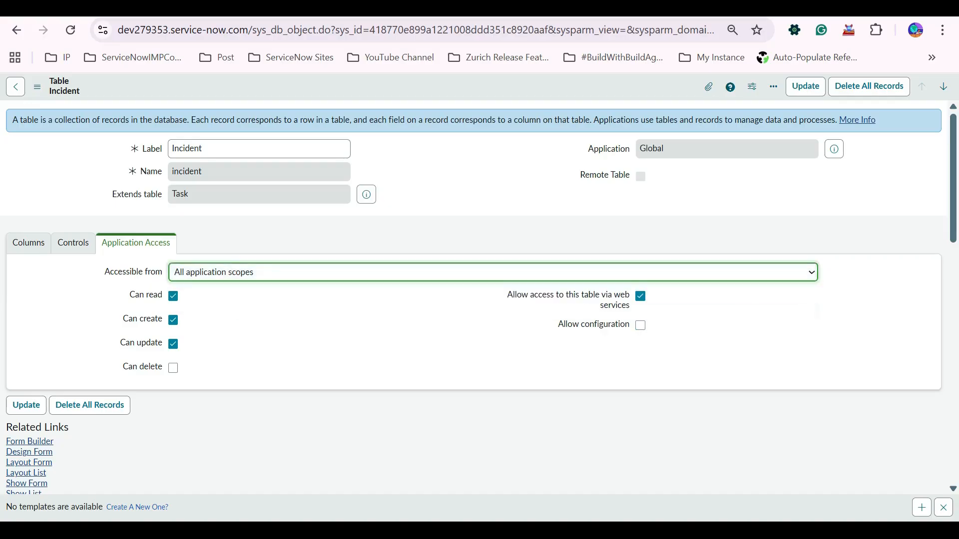
{"action": "left_click", "coordinate": [299, 326]}
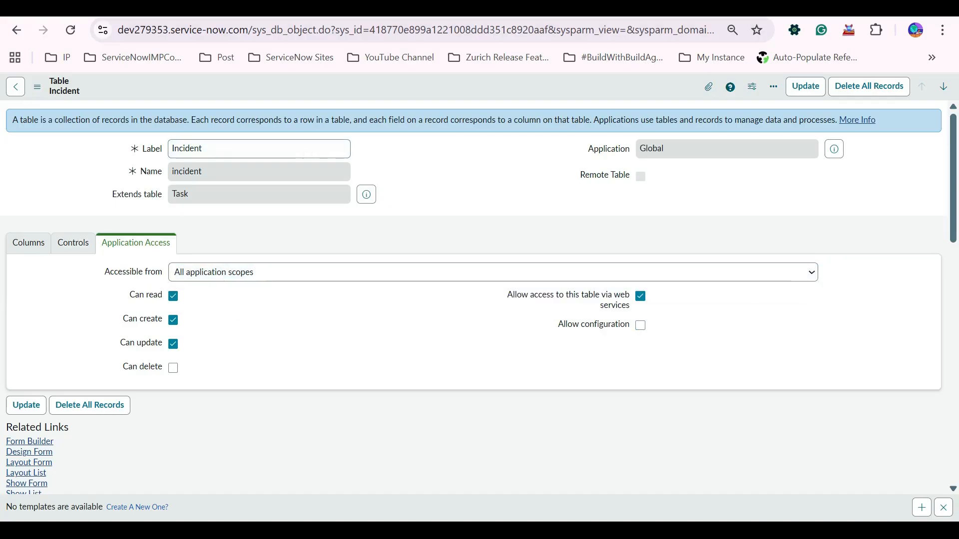
{"action": "double_click", "coordinate": [186, 149]}
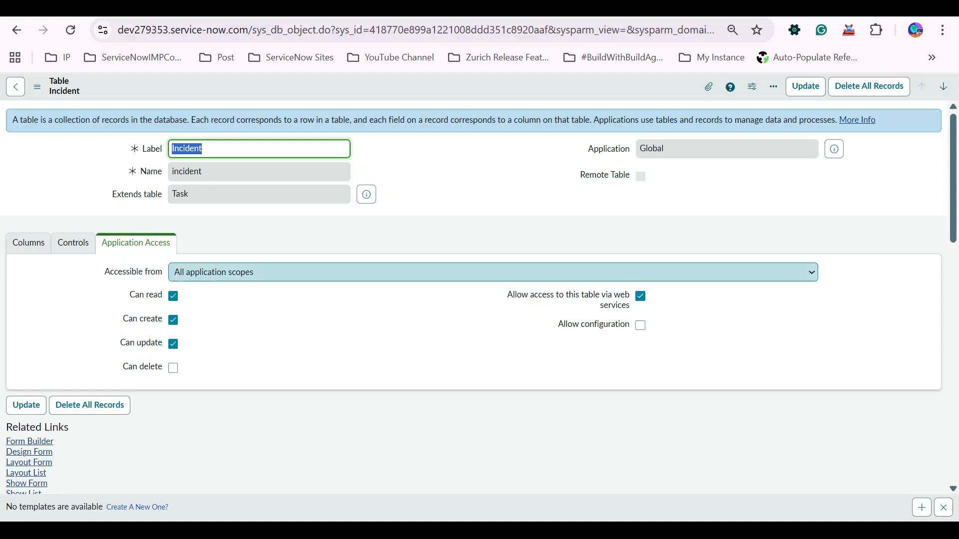
{"action": "left_click", "coordinate": [299, 272]}
{"action": "left_click", "coordinate": [300, 272]}
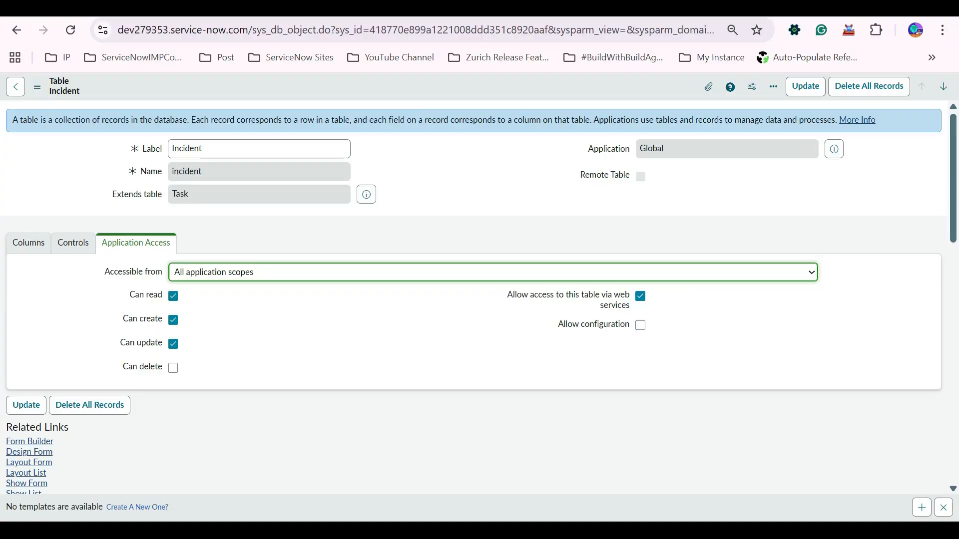
{"action": "left_click", "coordinate": [440, 174]}
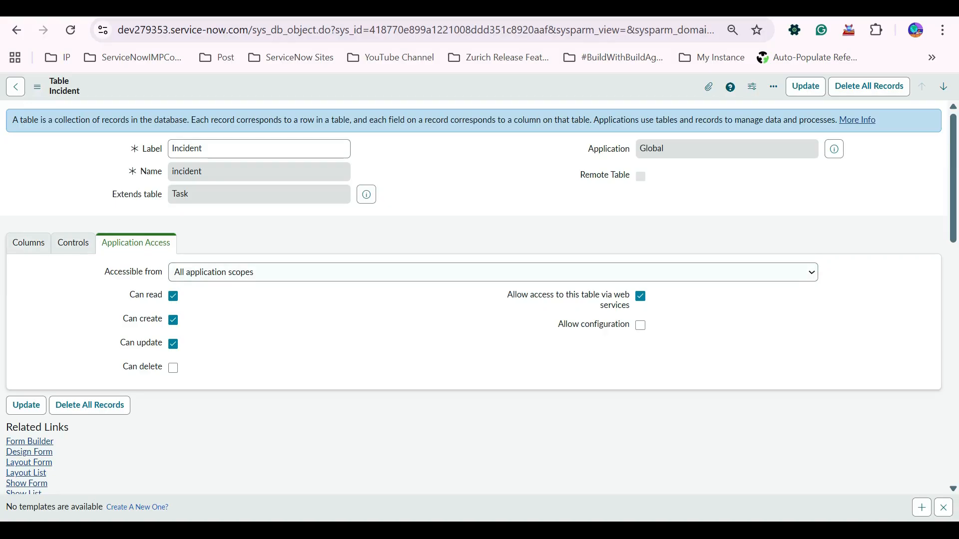
{"action": "left_click", "coordinate": [493, 272]}
{"action": "left_click", "coordinate": [493, 272]}
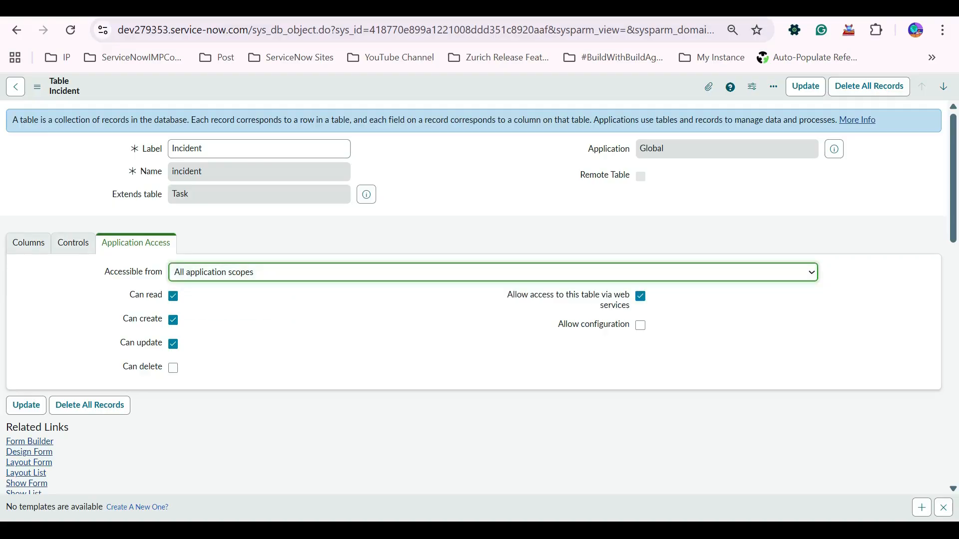
{"action": "left_click", "coordinate": [493, 272]}
{"action": "left_click", "coordinate": [493, 273]}
{"action": "scroll", "coordinate": [473, 299], "scroll_direction": "down", "scroll_amount": 12}
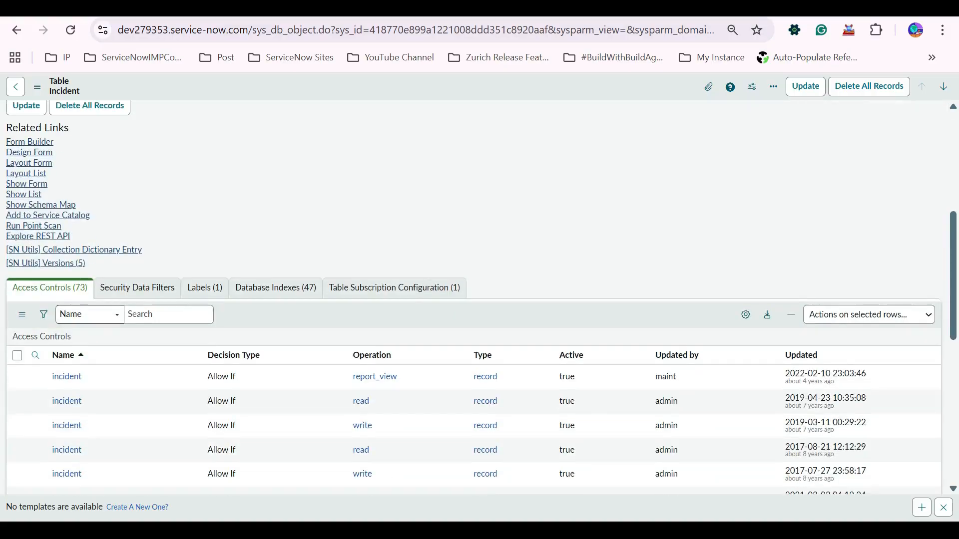
{"action": "scroll", "coordinate": [273, 262], "scroll_direction": "down", "scroll_amount": 3}
{"action": "scroll", "coordinate": [273, 262], "scroll_direction": "up", "scroll_amount": 14}
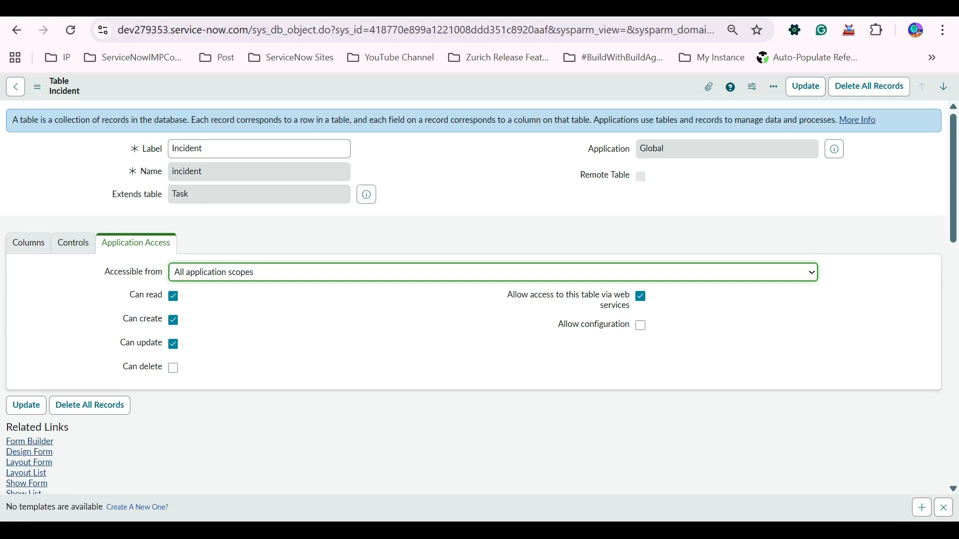
Examine the Incident table's web services, configuration, read, create, update and delete access options, and review its access controls again.
{"action": "left_click_drag", "start_coordinate": [505, 294], "coordinate": [630, 326]}
{"action": "left_click", "coordinate": [505, 344]}
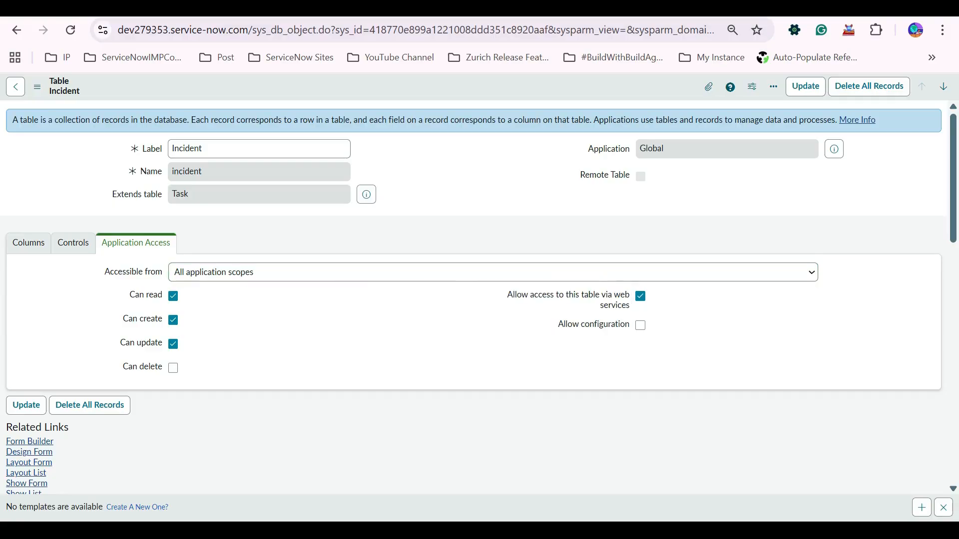
{"action": "left_click", "coordinate": [500, 272]}
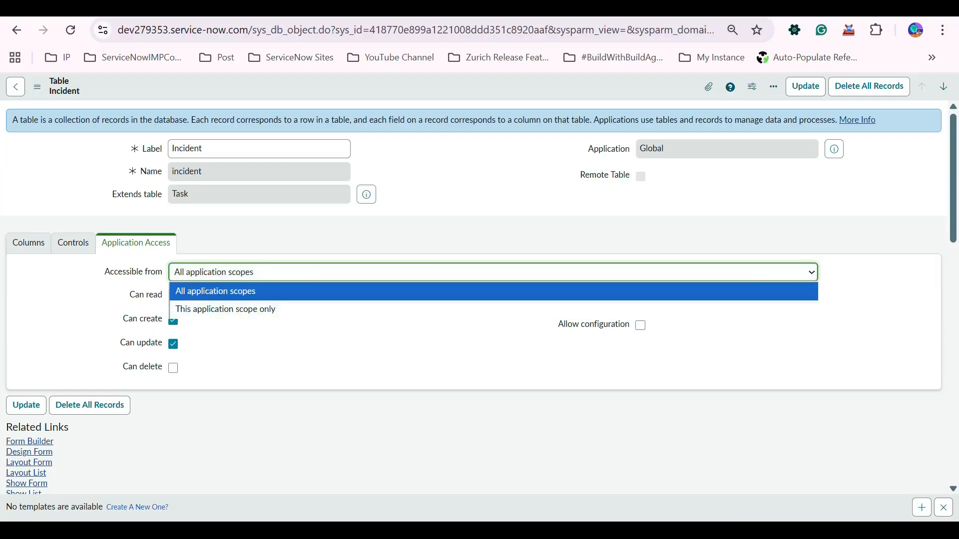
{"action": "left_click", "coordinate": [499, 272]}
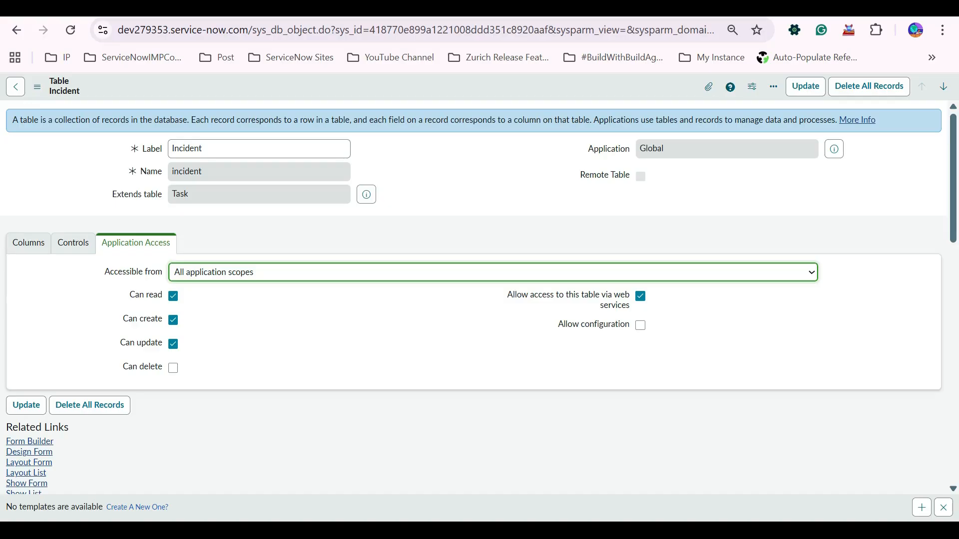
{"action": "left_click", "coordinate": [493, 272]}
{"action": "left_click", "coordinate": [493, 272]}
{"action": "left_click_drag", "start_coordinate": [134, 295], "coordinate": [163, 368]}
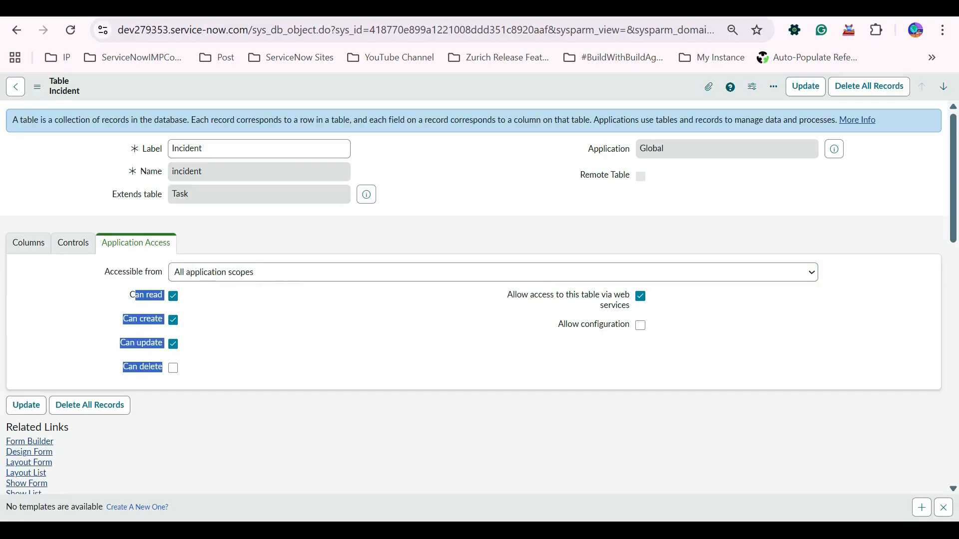
{"action": "left_click", "coordinate": [220, 362]}
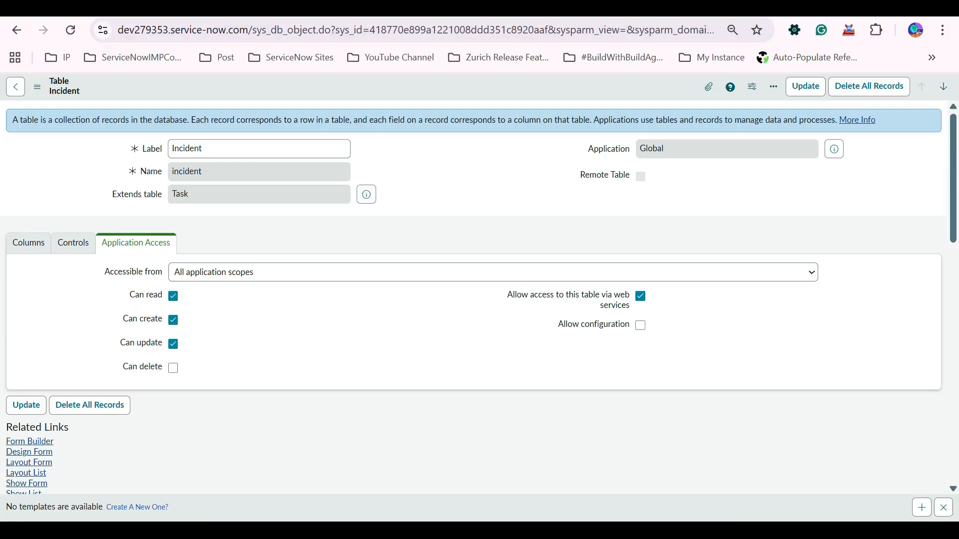
{"action": "left_click_drag", "start_coordinate": [130, 295], "coordinate": [163, 295]}
{"action": "left_click", "coordinate": [214, 306]}
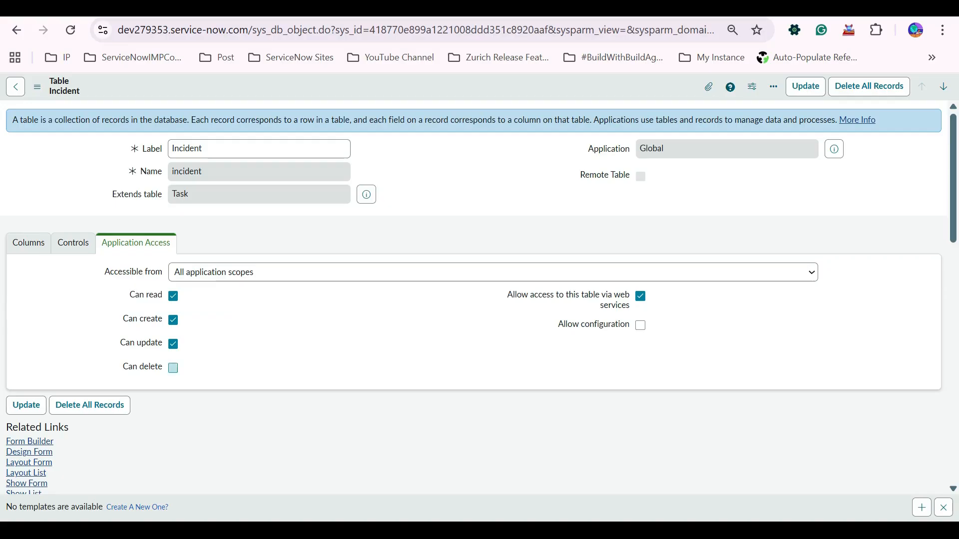
{"action": "scroll", "coordinate": [173, 367], "scroll_direction": "down", "scroll_amount": 6}
{"action": "scroll", "coordinate": [65, 358], "scroll_direction": "down", "scroll_amount": 5}
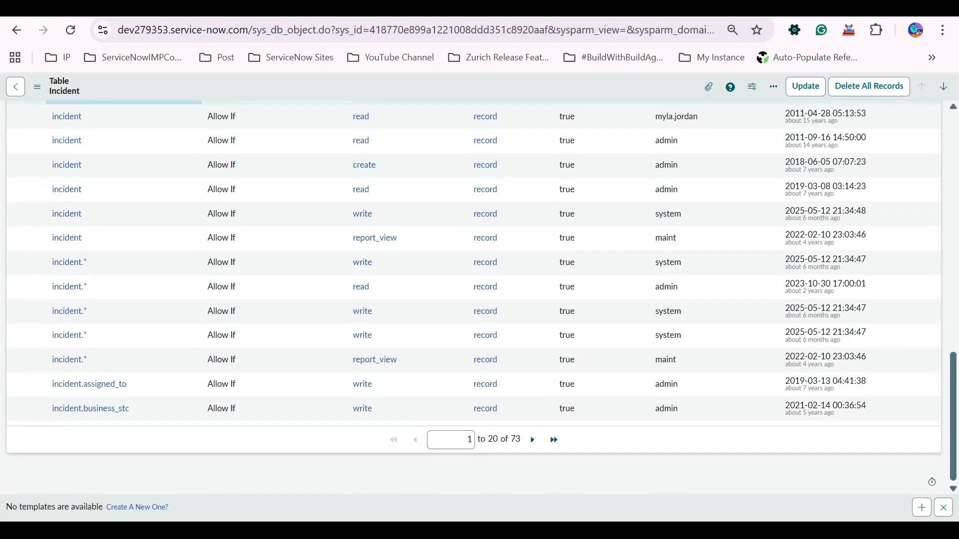
{"action": "scroll", "coordinate": [65, 357], "scroll_direction": "up", "scroll_amount": 15}
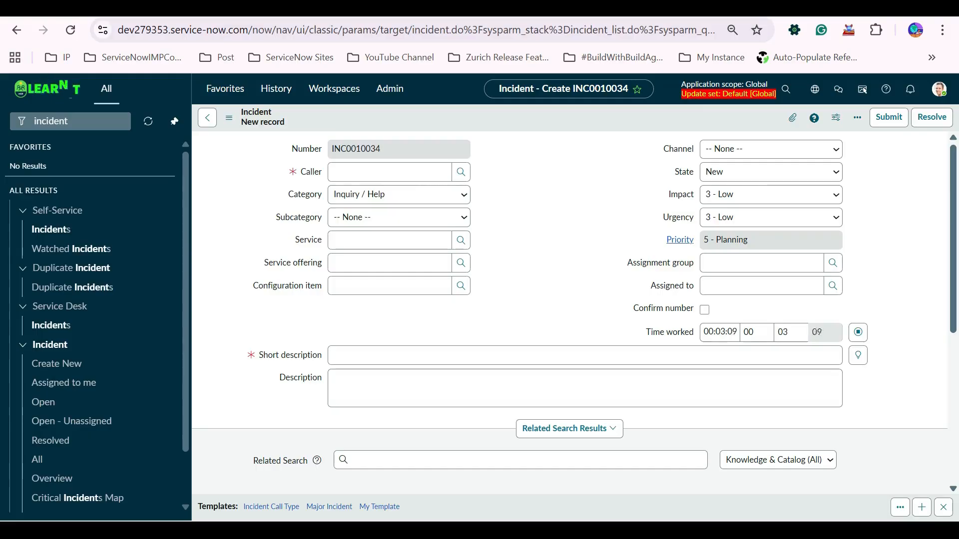
Leave the new incident form and open incident INC0010031 from the list of all incidents.
{"action": "left_click", "coordinate": [208, 118]}
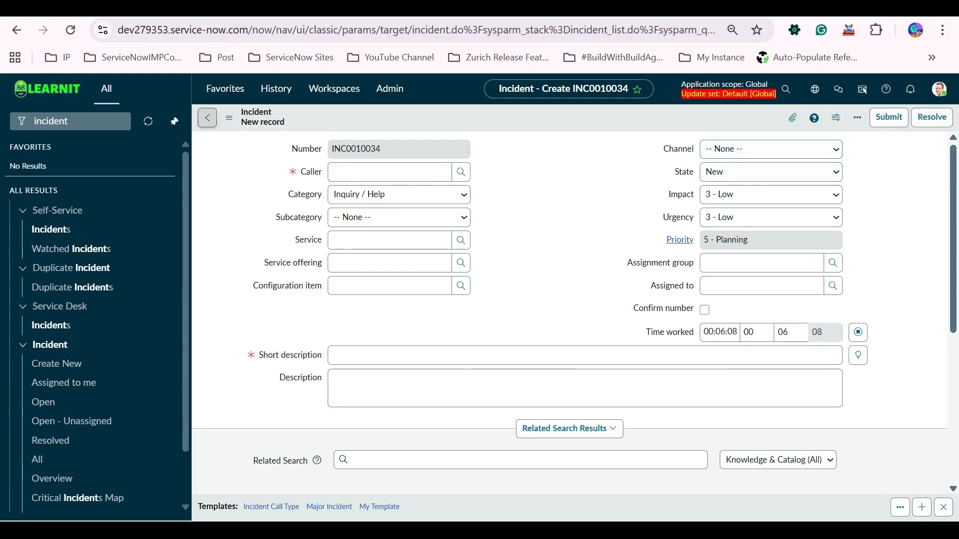
{"action": "left_click", "coordinate": [38, 459]}
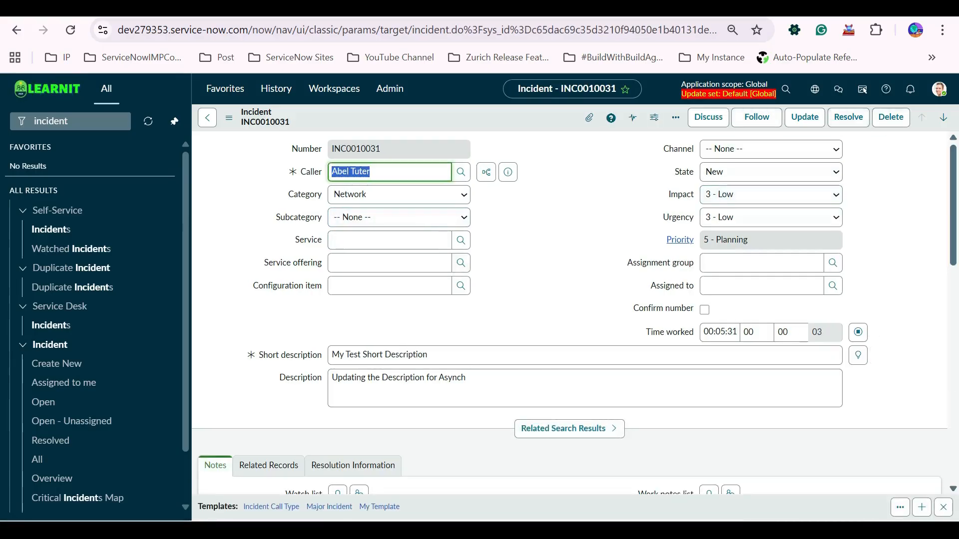
Impersonate the ITIL User account.
{"action": "left_click", "coordinate": [939, 89]}
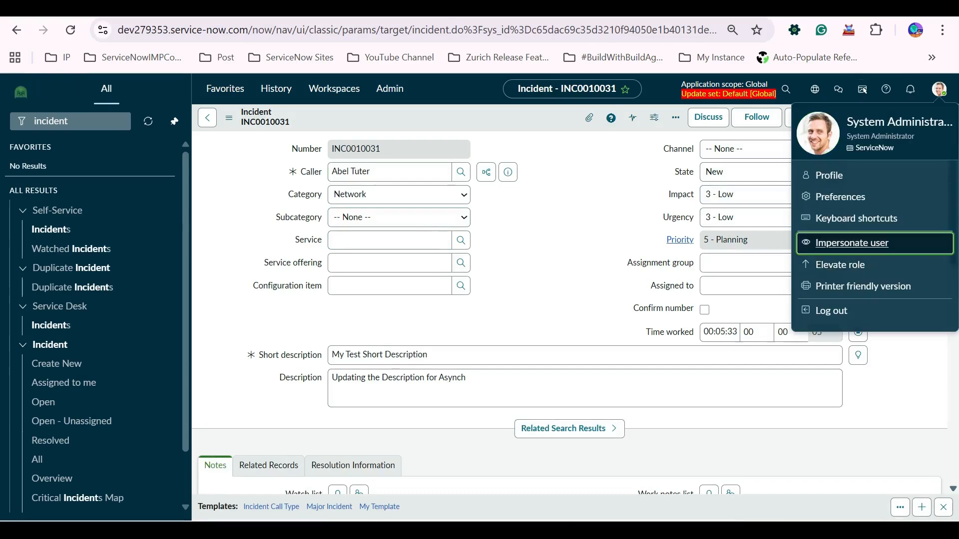
{"action": "left_click", "coordinate": [851, 243]}
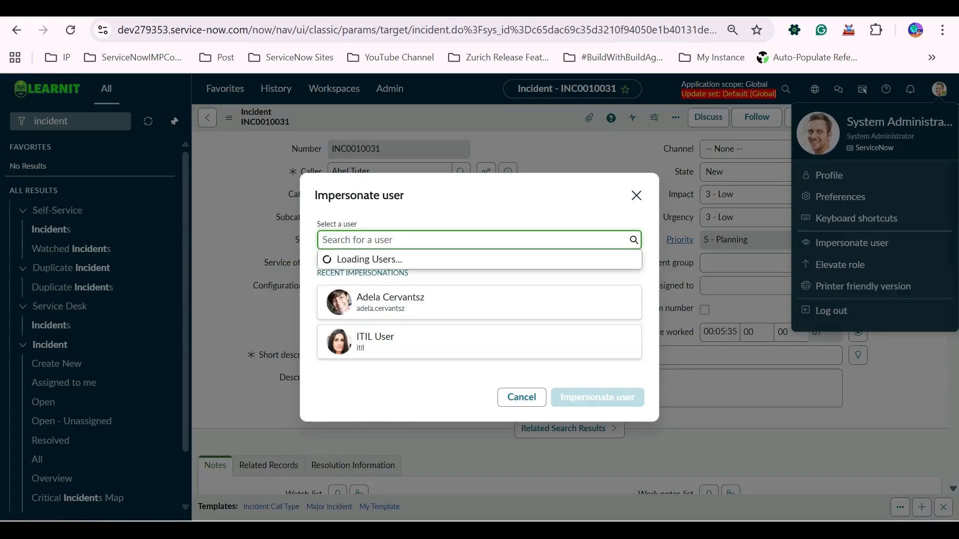
{"action": "type", "text": "itil"}
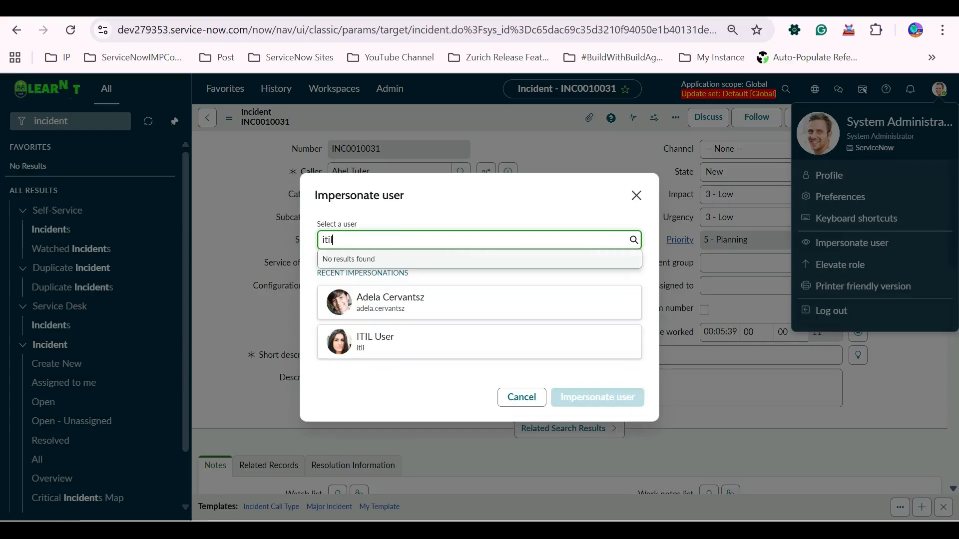
{"action": "type", "text": " admin"}
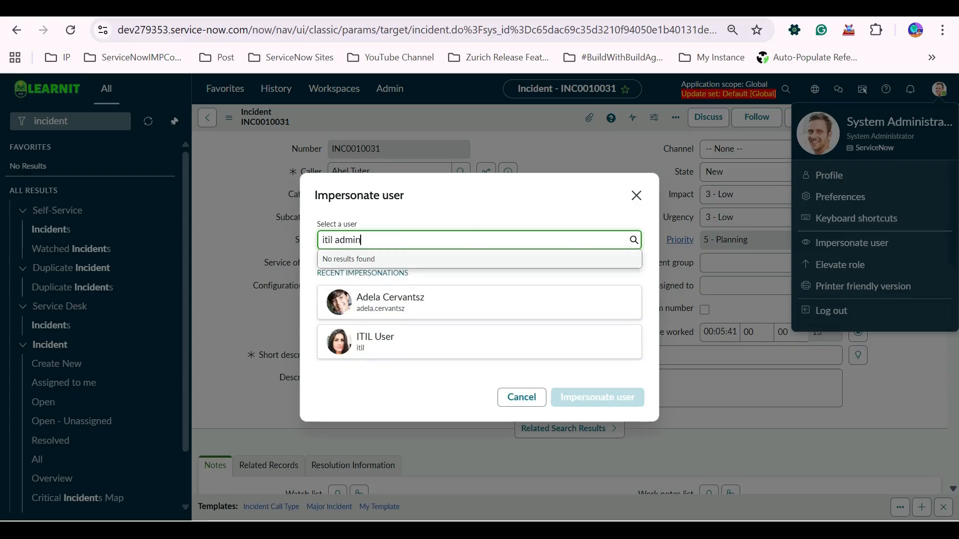
{"action": "key", "text": "BackSpace"}
{"action": "key", "text": "BackSpace"}
{"action": "key", "text": "BackSpace"}
{"action": "key", "text": "BackSpace"}
{"action": "key", "text": "BackSpace"}
{"action": "key", "text": "BackSpace"}
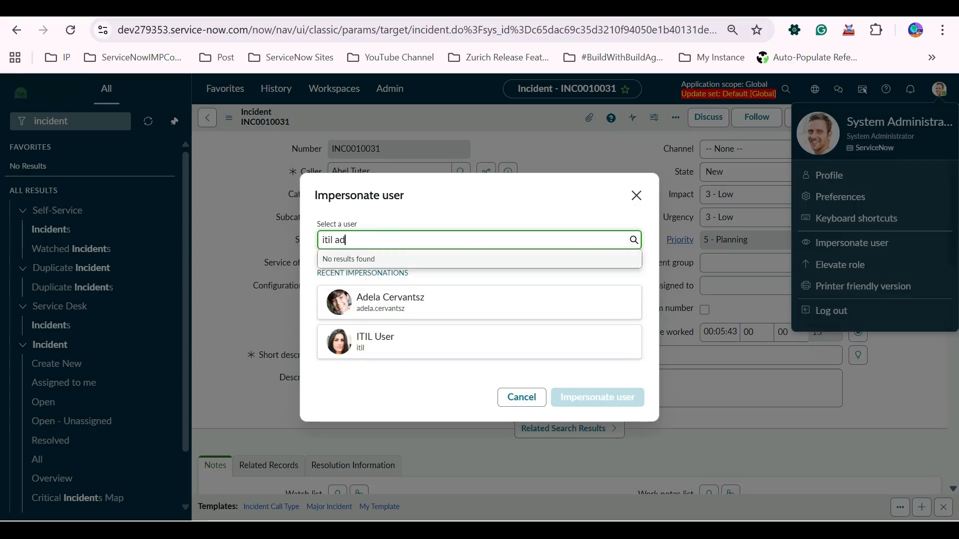
{"action": "left_click", "coordinate": [480, 265]}
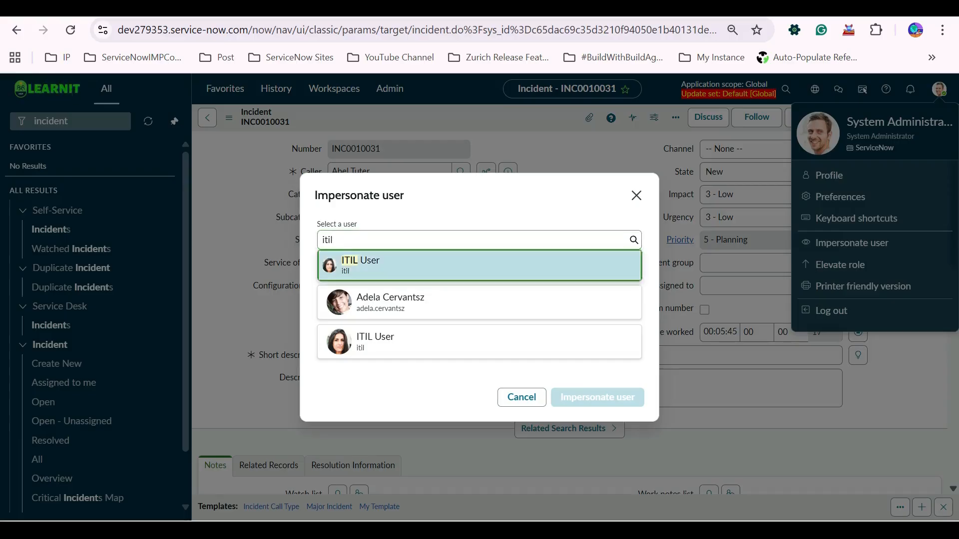
{"action": "left_click", "coordinate": [597, 398]}
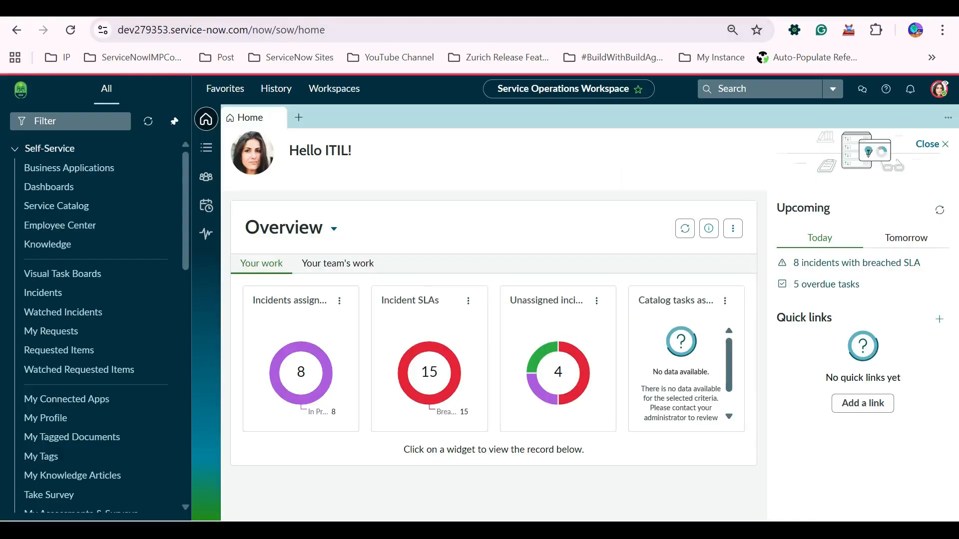
Filter the navigator for "incide", view incident INC0010031 from all incidents as the impersonated account, and return to the workspace home.
{"action": "type", "text": "cide"}
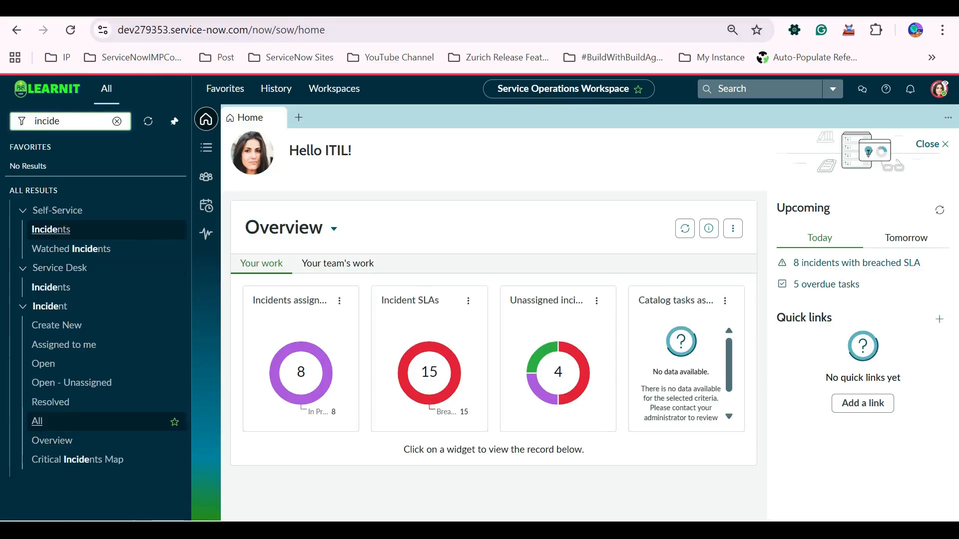
{"action": "left_click", "coordinate": [40, 421]}
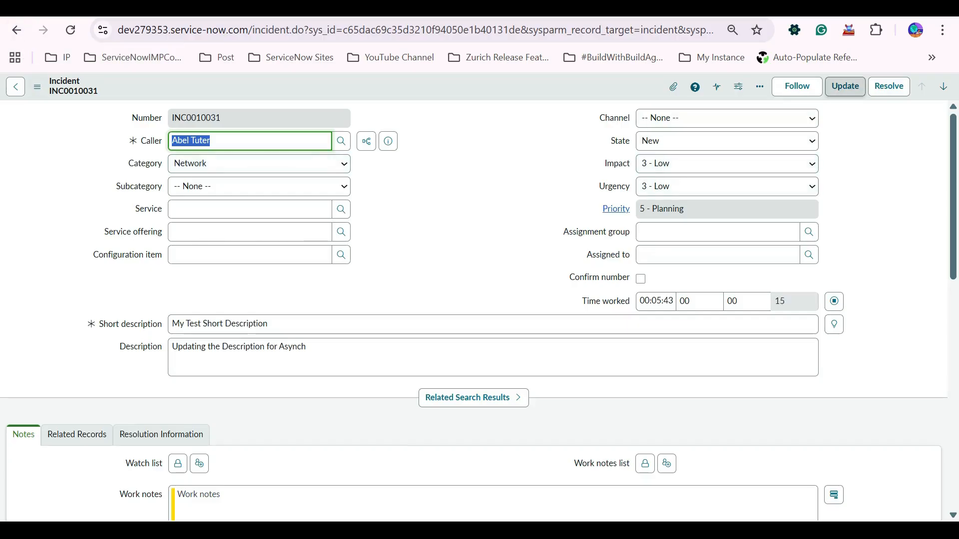
{"action": "left_click", "coordinate": [17, 30]}
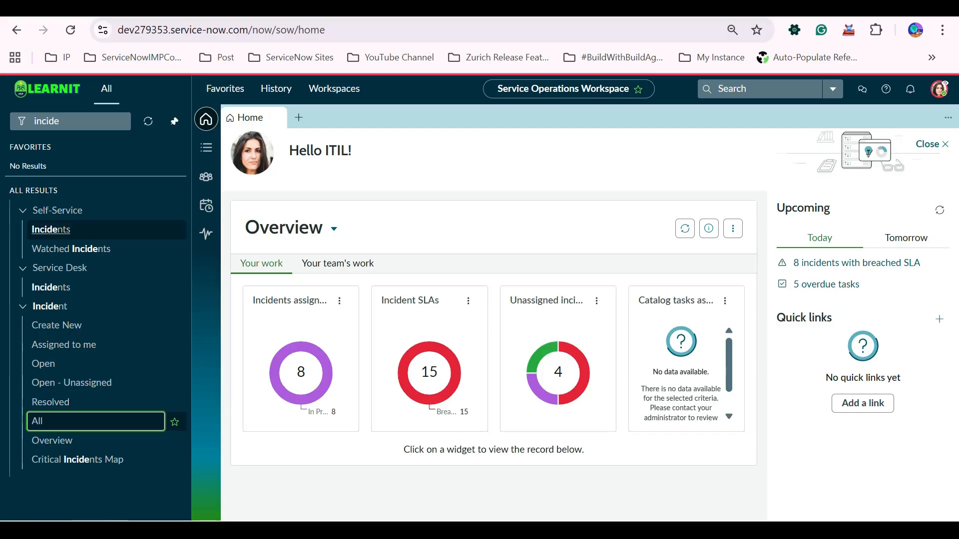
End the impersonation of the ITIL User account.
{"action": "left_click", "coordinate": [939, 89]}
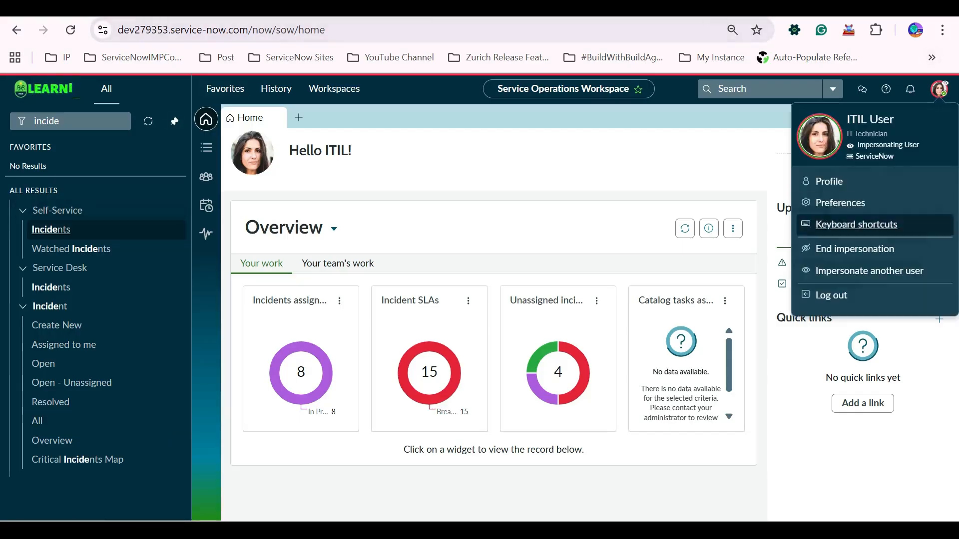
{"action": "left_click", "coordinate": [840, 203]}
{"action": "left_click", "coordinate": [793, 140]}
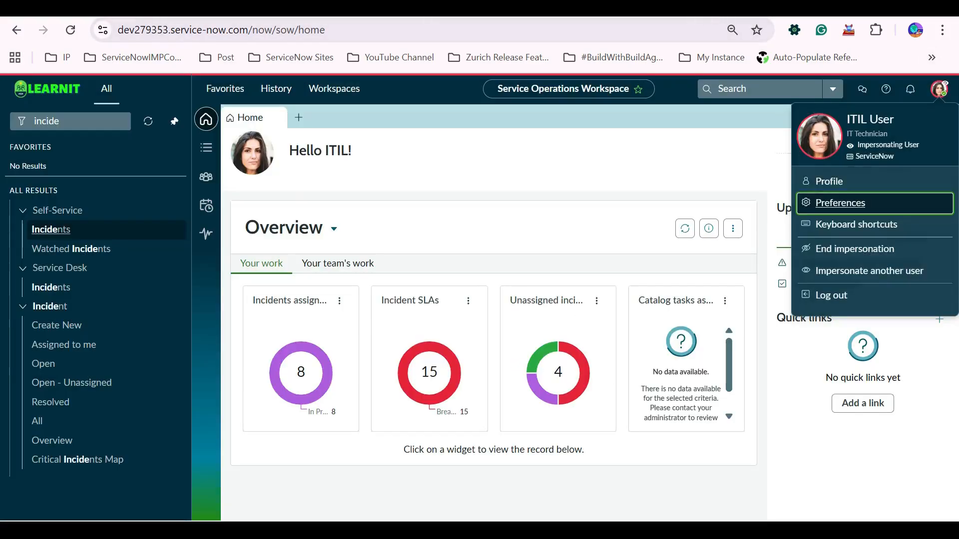
{"action": "left_click", "coordinate": [854, 249]}
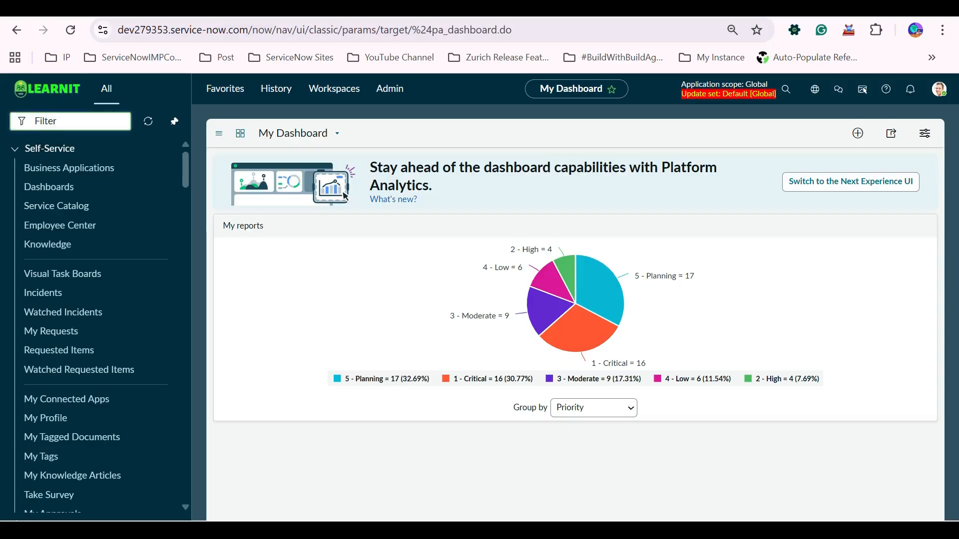
Filter the navigator for "ui actions" and view the System UI list of UI actions.
{"action": "type", "text": "ac"}
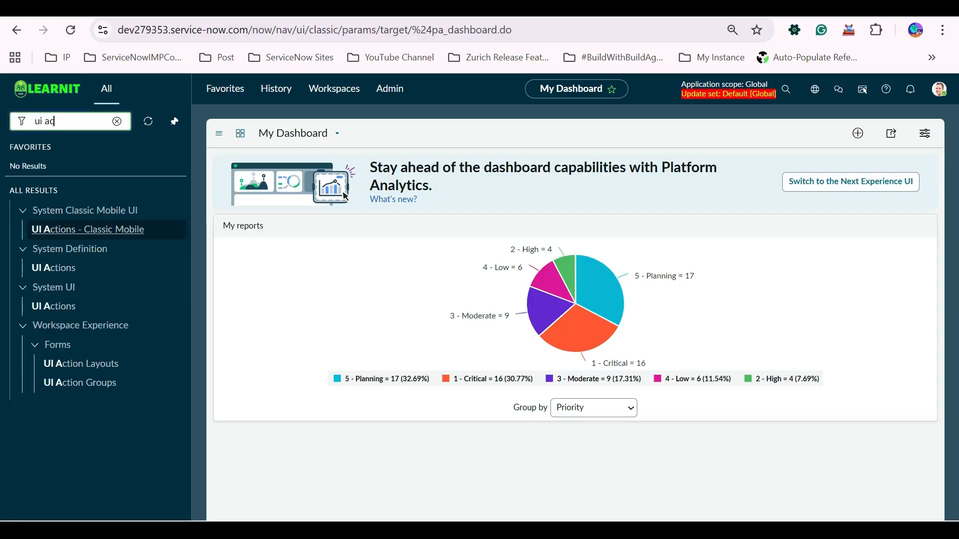
{"action": "type", "text": "tions"}
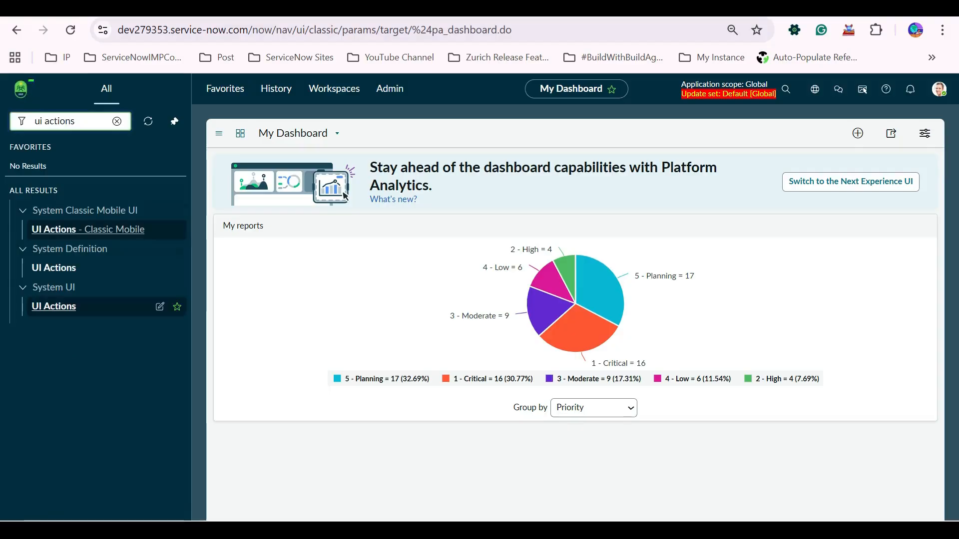
{"action": "left_click", "coordinate": [55, 307]}
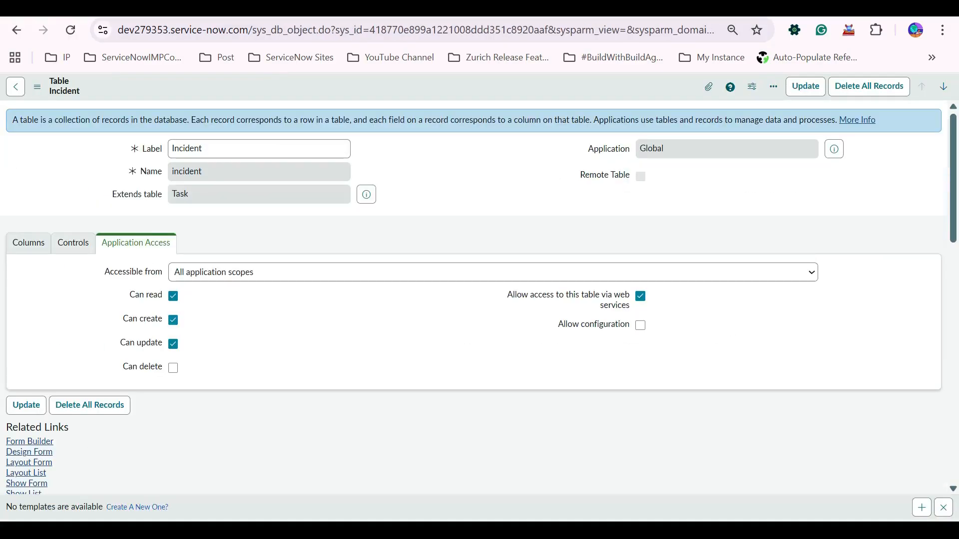
{"action": "key", "text": "ctrl+Tab"}
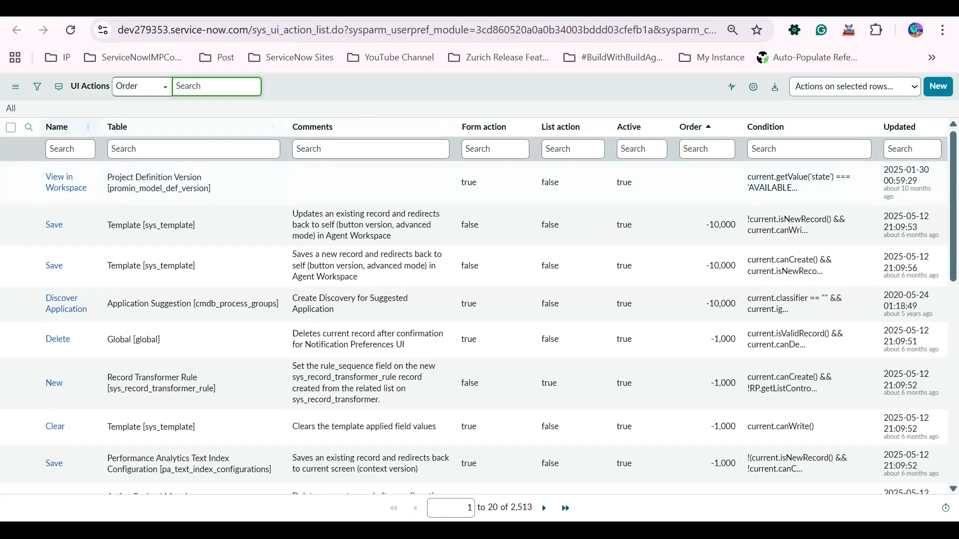
Filter the UI actions list by the name "Update" and the table "global".
{"action": "left_click", "coordinate": [70, 149]}
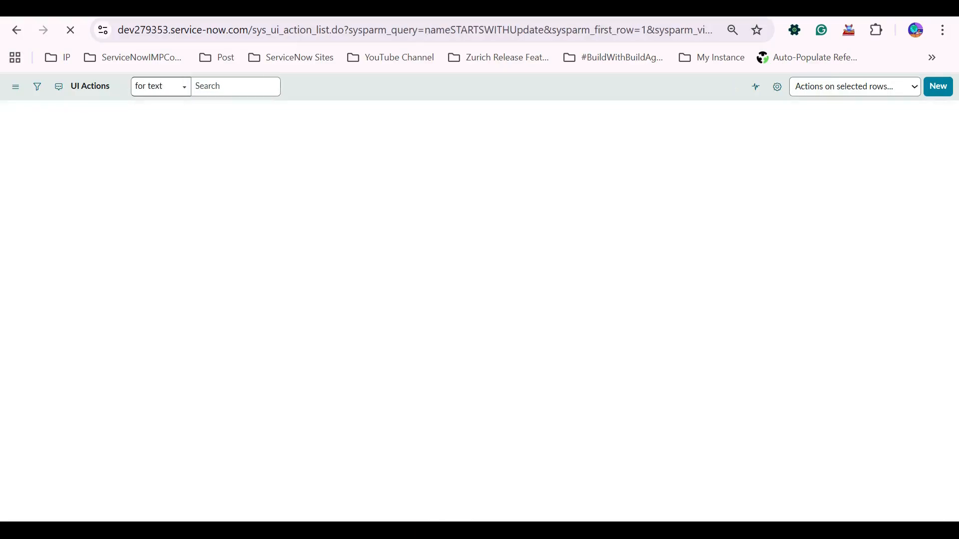
{"action": "scroll", "coordinate": [190, 318], "scroll_direction": "down", "scroll_amount": 1}
{"action": "scroll", "coordinate": [190, 318], "scroll_direction": "down", "scroll_amount": 5}
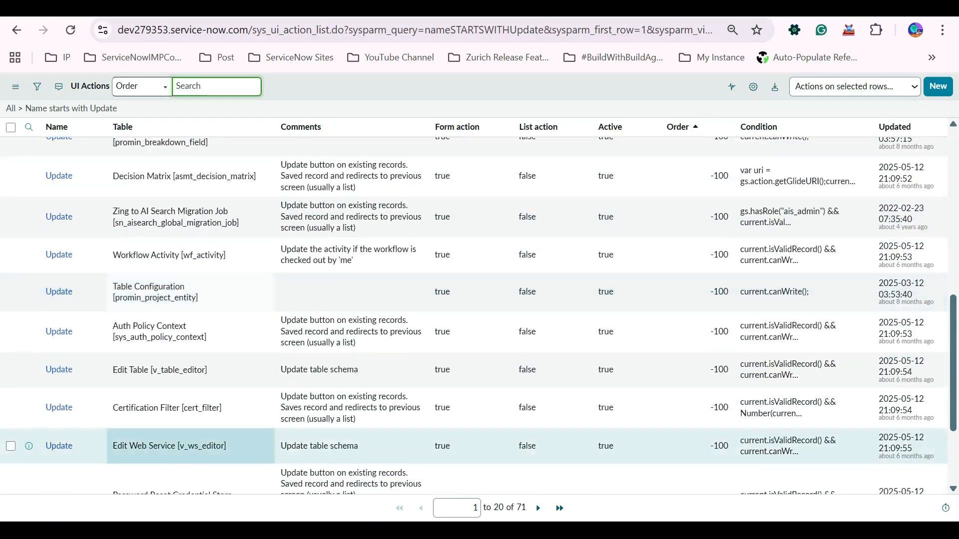
{"action": "scroll", "coordinate": [189, 400], "scroll_direction": "up", "scroll_amount": 10}
{"action": "left_click", "coordinate": [190, 132]}
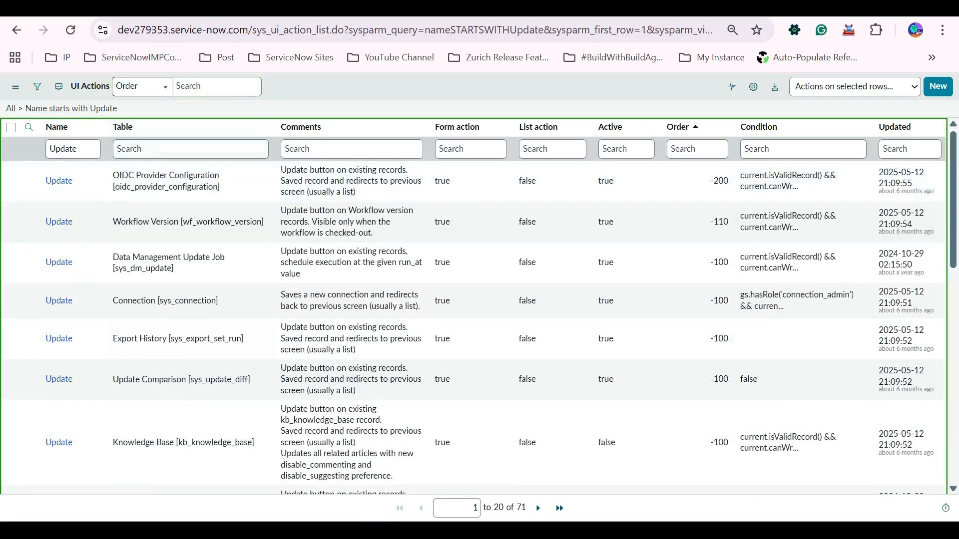
{"action": "left_click", "coordinate": [190, 149]}
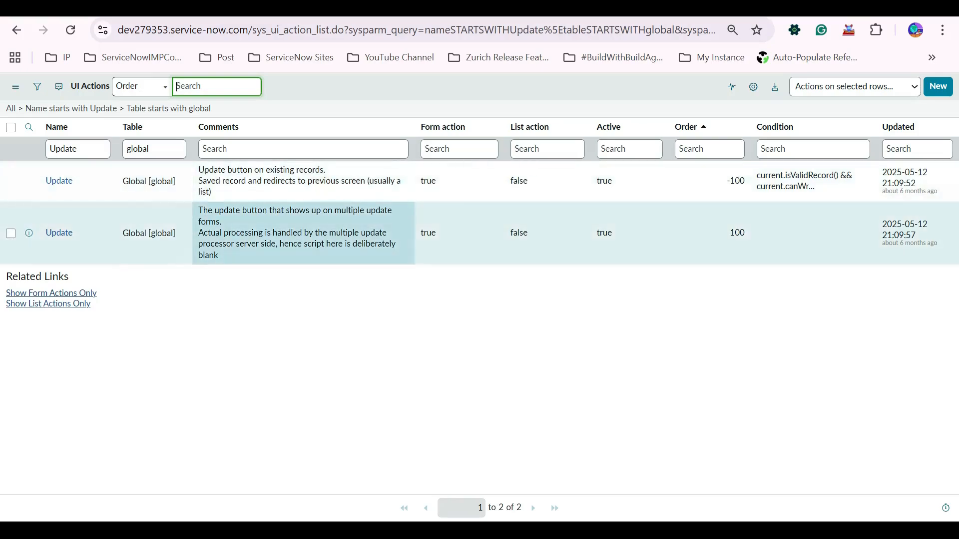
Open both global Update UI actions and examine their conditions, including the canWrite check, and their scripts.
{"action": "left_click", "coordinate": [59, 181], "text": "ctrl"}
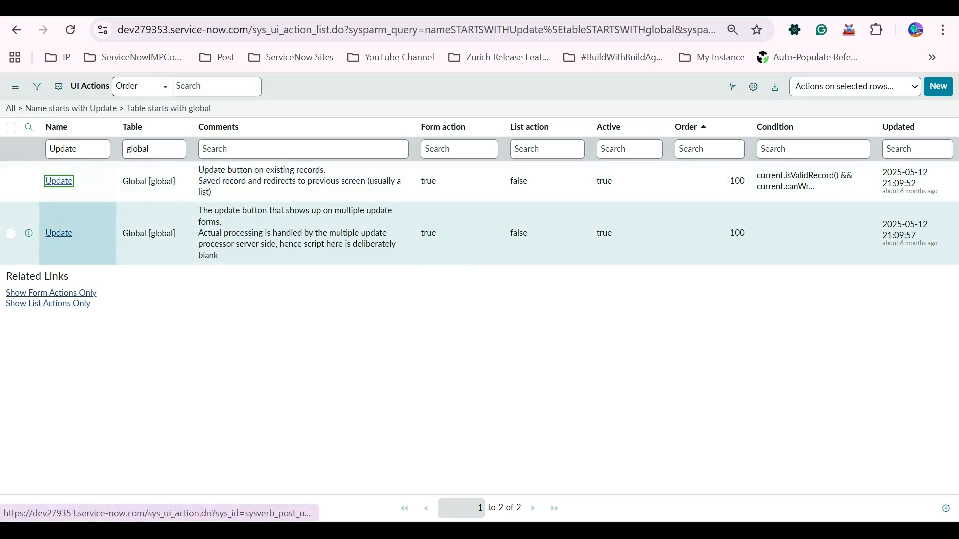
{"action": "left_click", "coordinate": [59, 232]}
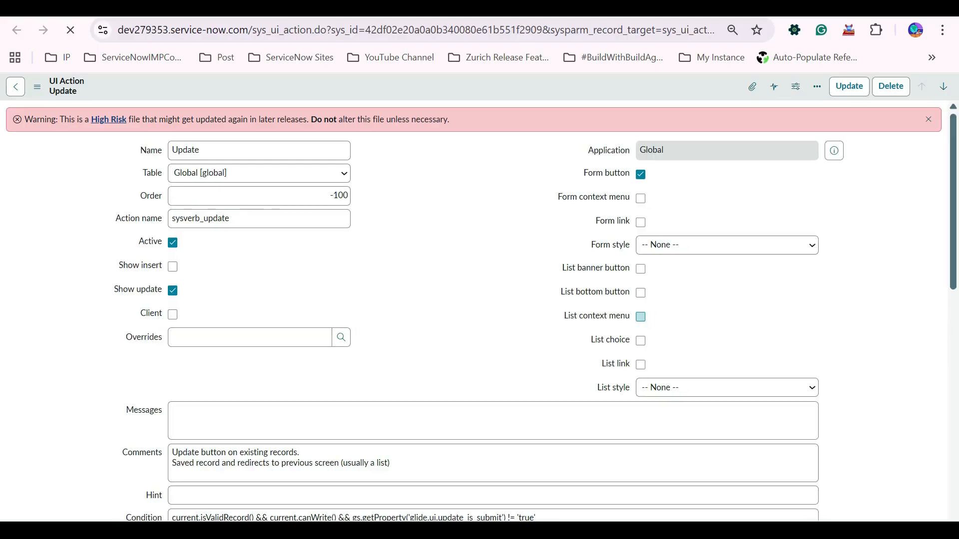
{"action": "scroll", "coordinate": [640, 316], "scroll_direction": "down", "scroll_amount": 4}
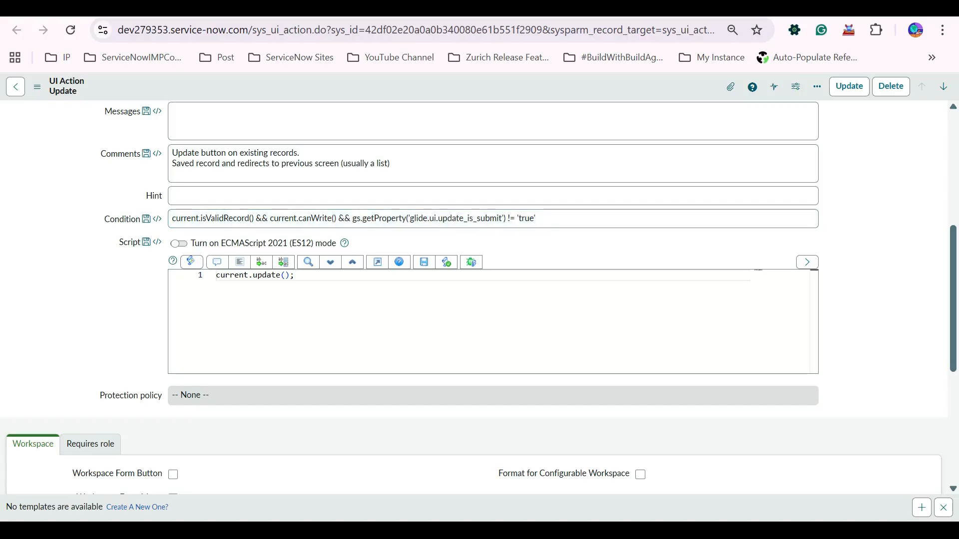
{"action": "double_click", "coordinate": [318, 218]}
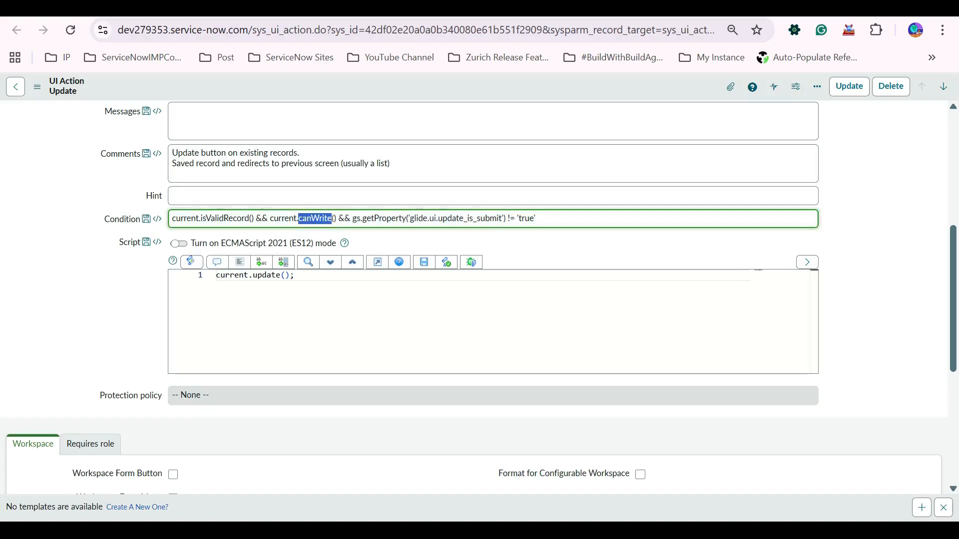
{"action": "key", "text": "ctrl+Tab"}
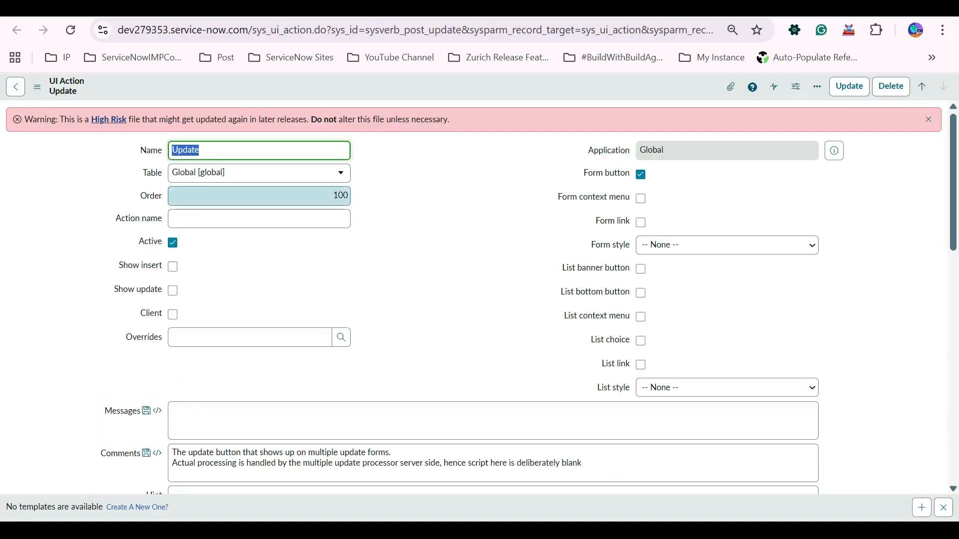
{"action": "scroll", "coordinate": [492, 298], "scroll_direction": "down", "scroll_amount": 3}
{"action": "scroll", "coordinate": [492, 297], "scroll_direction": "down", "scroll_amount": 3}
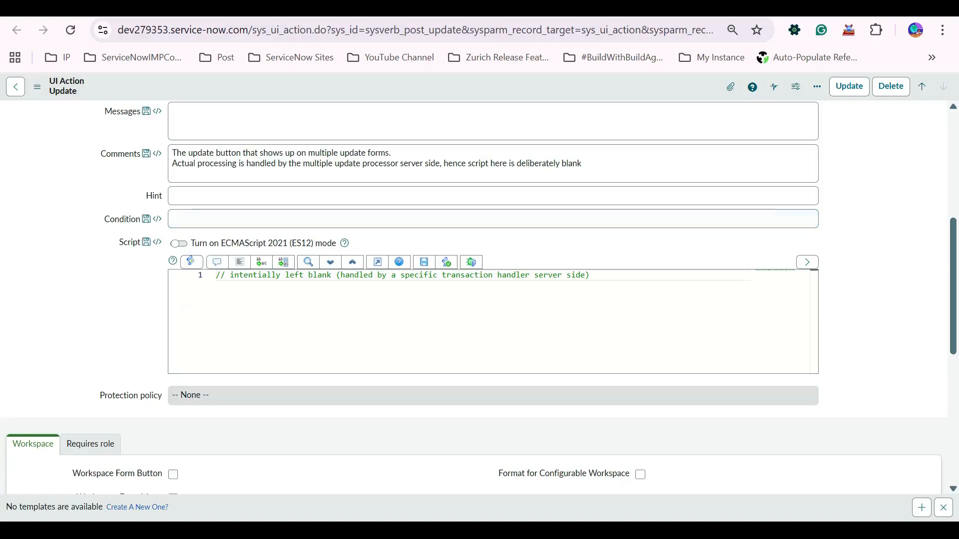
{"action": "key", "text": "ctrl+shift+Tab"}
{"action": "key", "text": "ctrl+shift+Tab"}
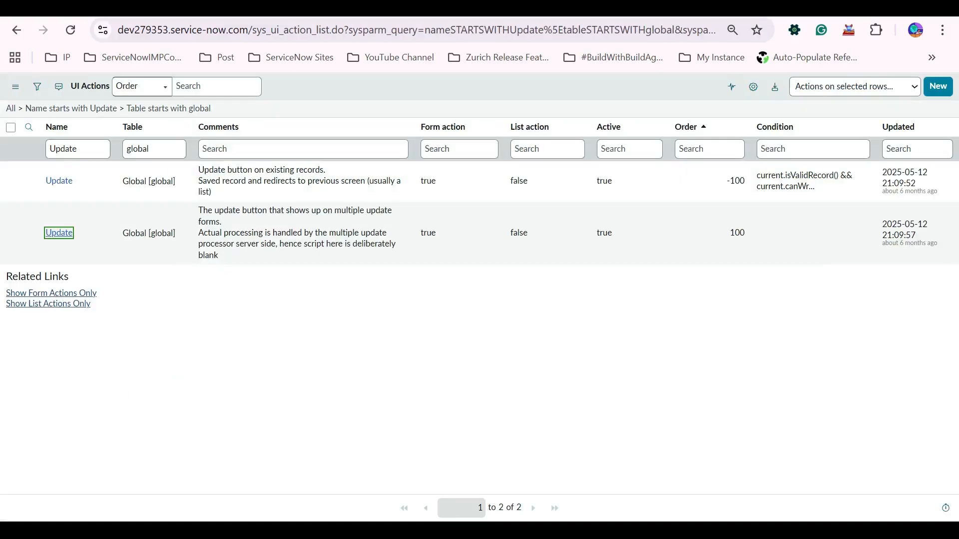
Disable Can create and Can update in the Incident table's application access and save the table record.
{"action": "key", "text": "ctrl+shift+Tab"}
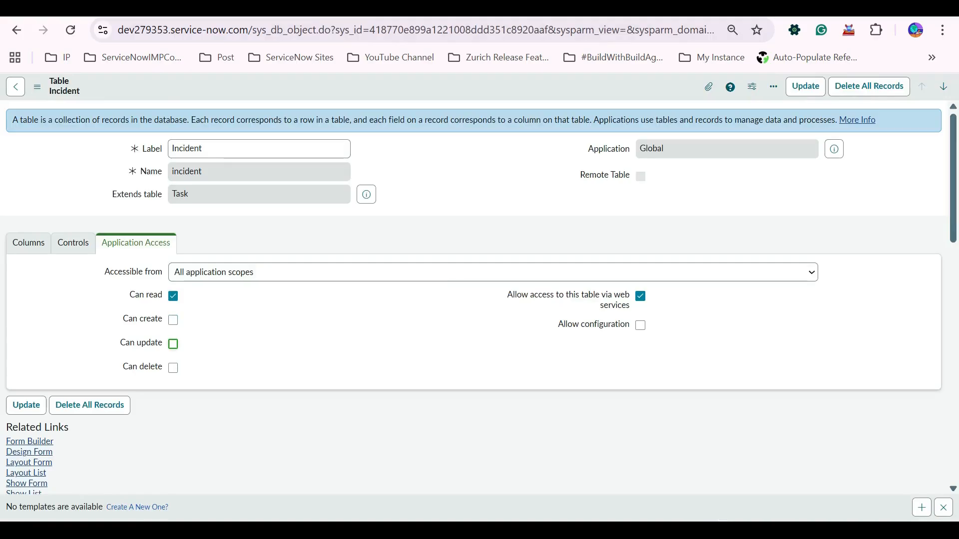
{"action": "right_click", "coordinate": [499, 85]}
{"action": "left_click", "coordinate": [525, 293]}
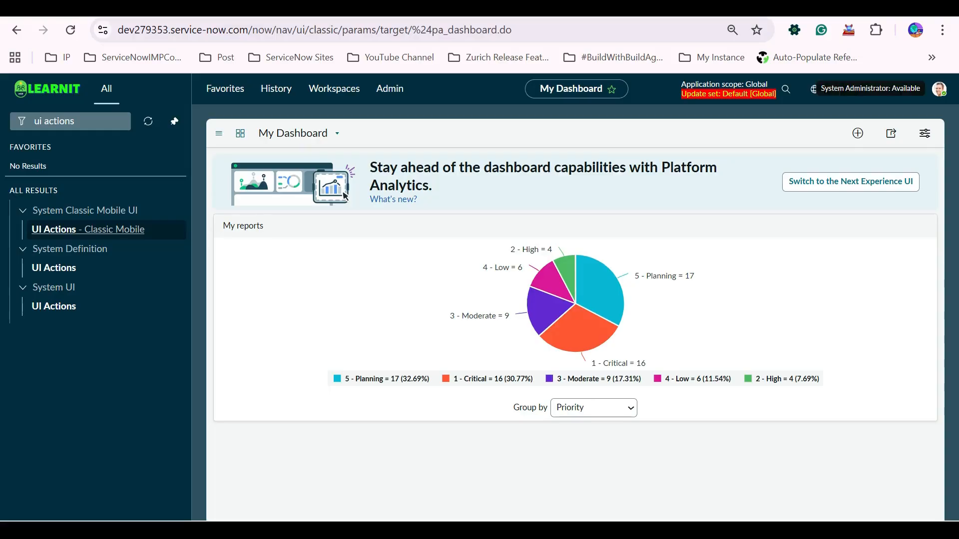
Impersonate the ITIL User account from the recent impersonations.
{"action": "left_click", "coordinate": [939, 89]}
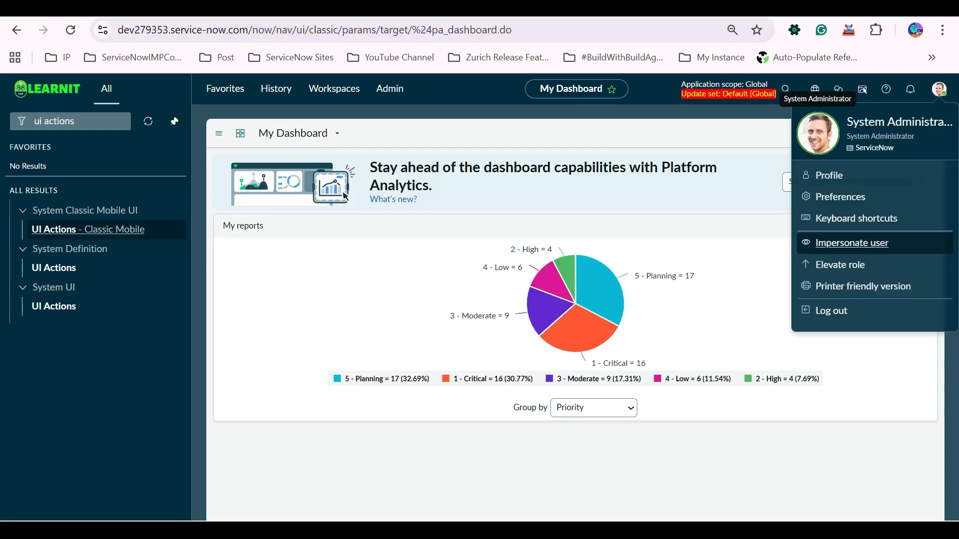
{"action": "left_click", "coordinate": [851, 243]}
{"action": "left_click", "coordinate": [480, 342]}
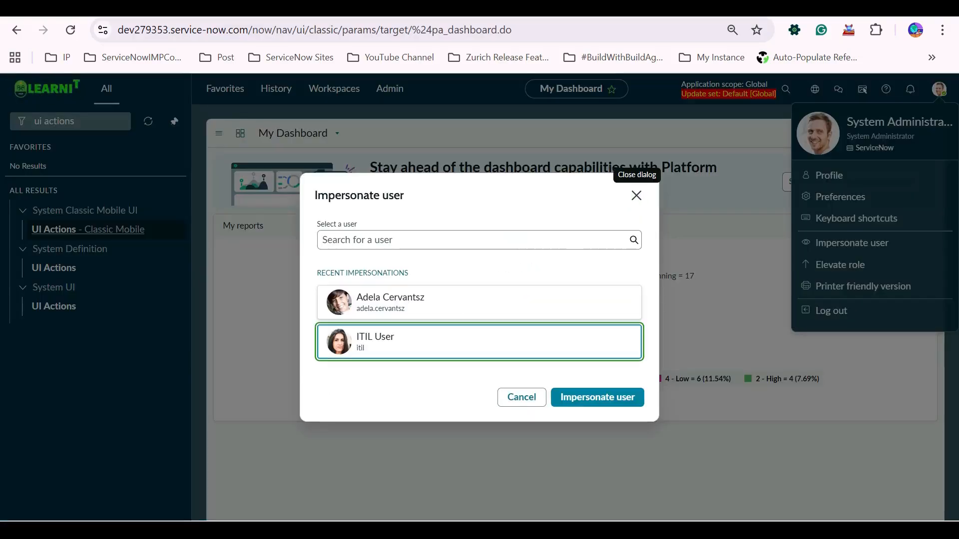
{"action": "left_click", "coordinate": [597, 397]}
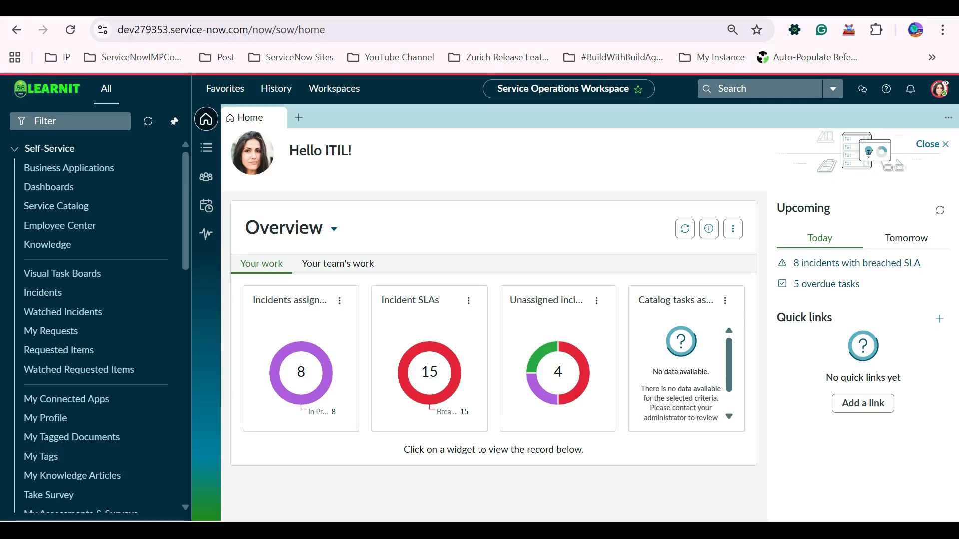
Filter the navigator for "incident" and view incident INC0010031 from the list of all incidents.
{"action": "left_click", "coordinate": [75, 121]}
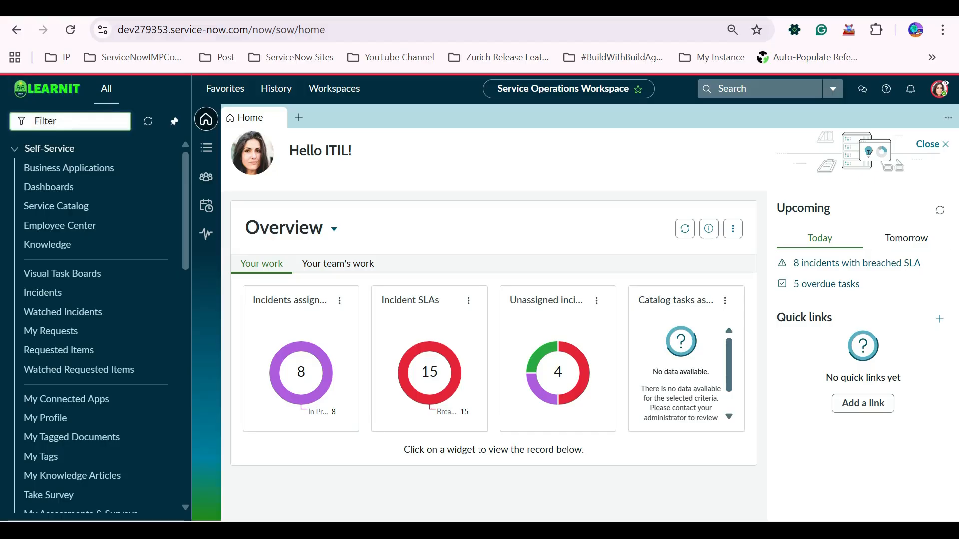
{"action": "type", "text": "incident"}
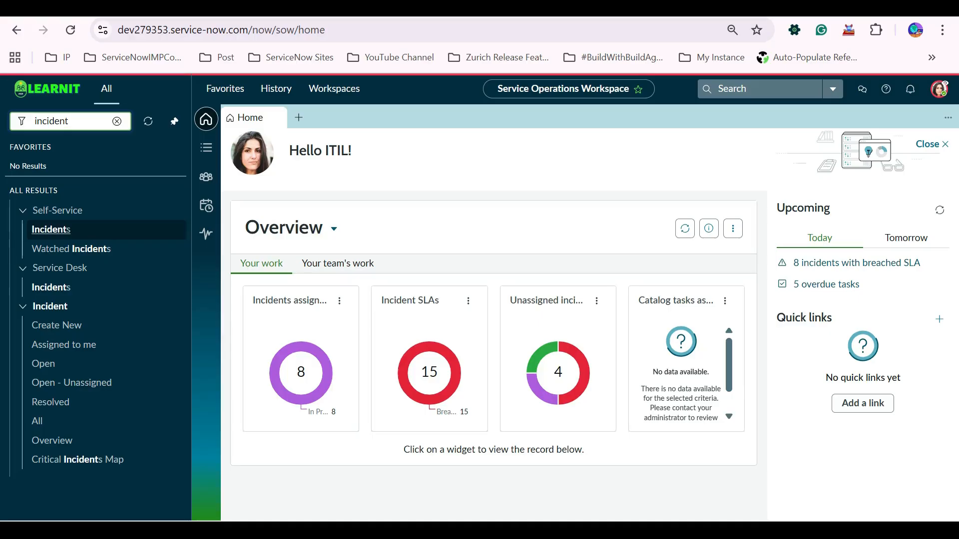
{"action": "left_click", "coordinate": [37, 422]}
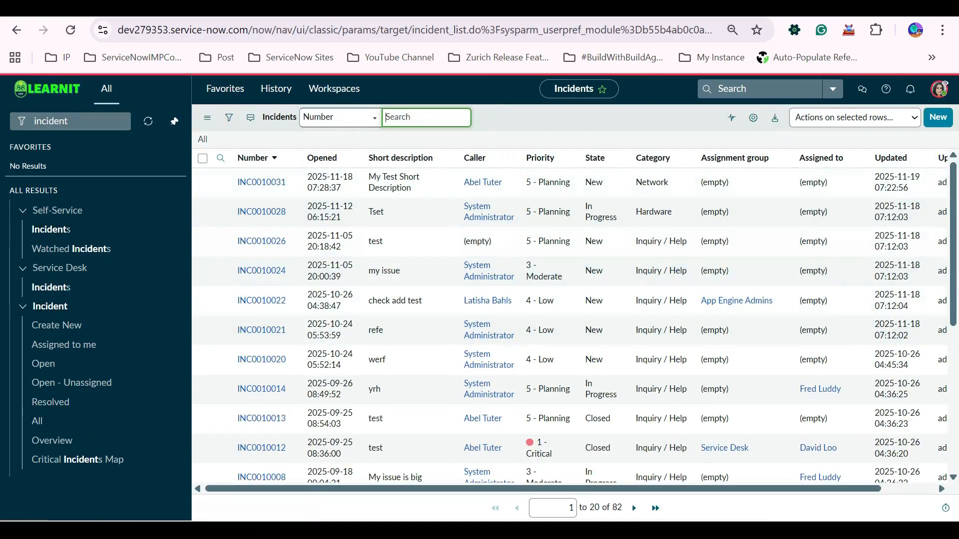
{"action": "left_click", "coordinate": [939, 89]}
{"action": "left_click", "coordinate": [939, 89]}
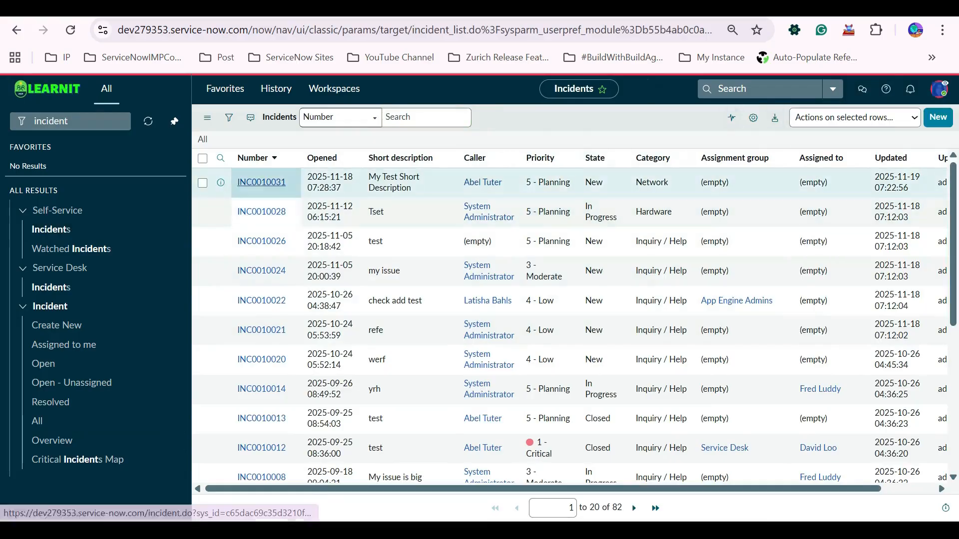
{"action": "left_click", "coordinate": [261, 182]}
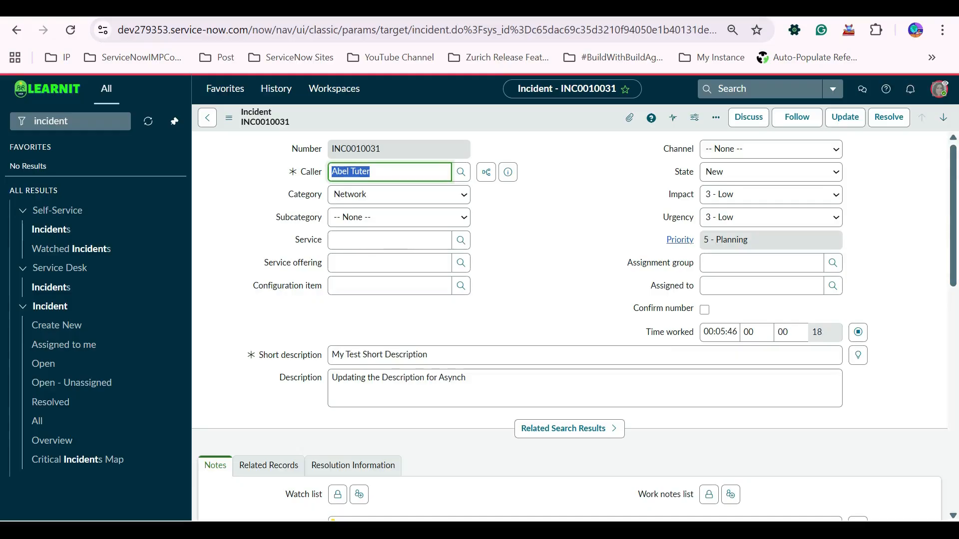
End the ITIL User impersonation and open incident INC0010031 from the incident.LIST view as administrator.
{"action": "left_click", "coordinate": [938, 89]}
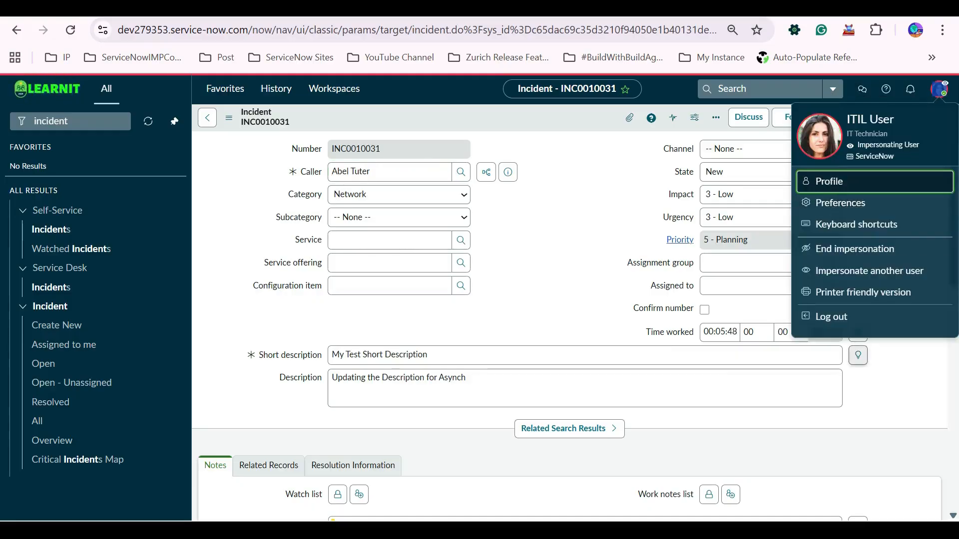
{"action": "left_click", "coordinate": [855, 249]}
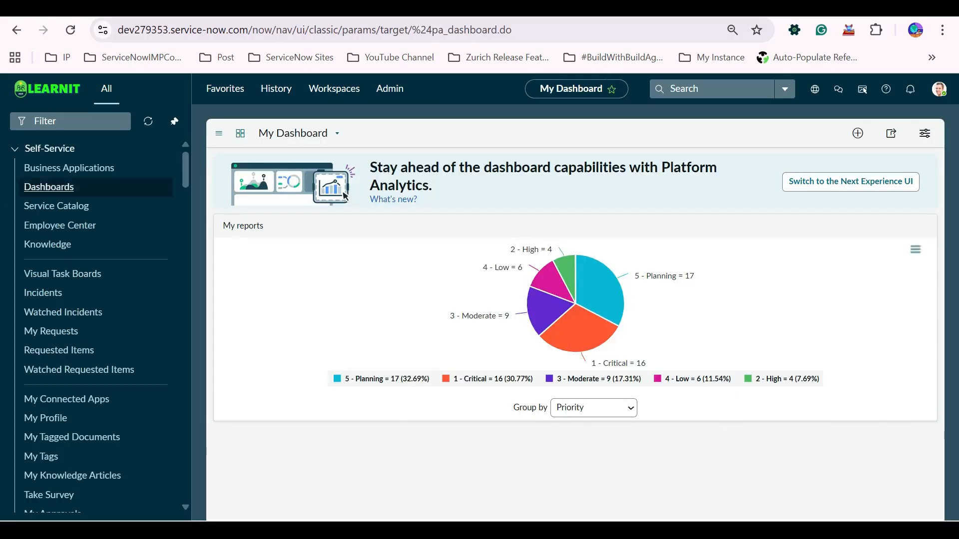
{"action": "left_click", "coordinate": [65, 122]}
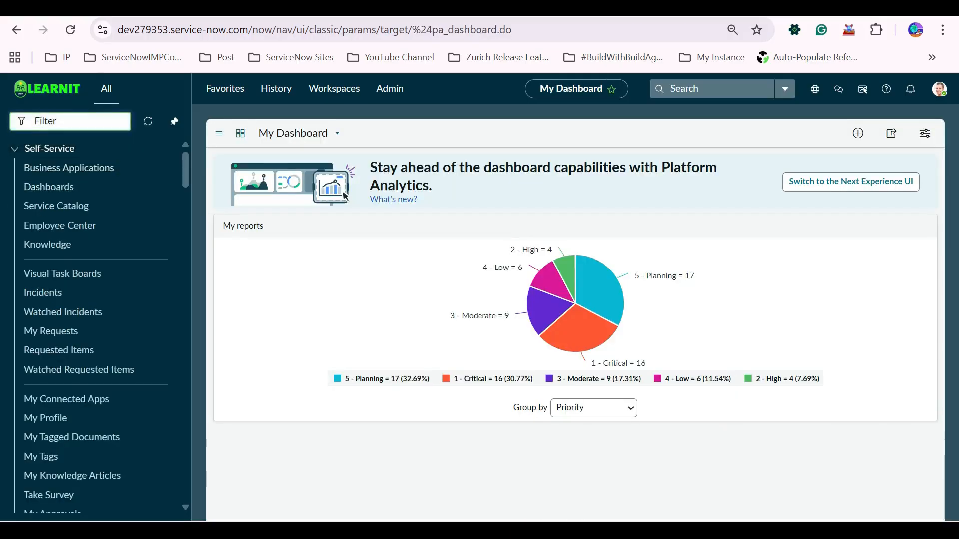
{"action": "type", "text": "incident.list"}
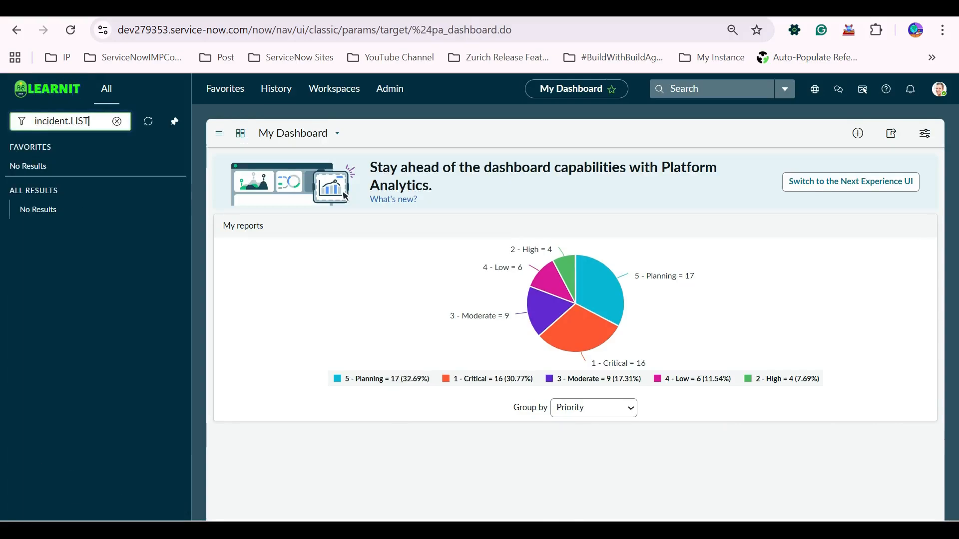
{"action": "key", "text": "Return"}
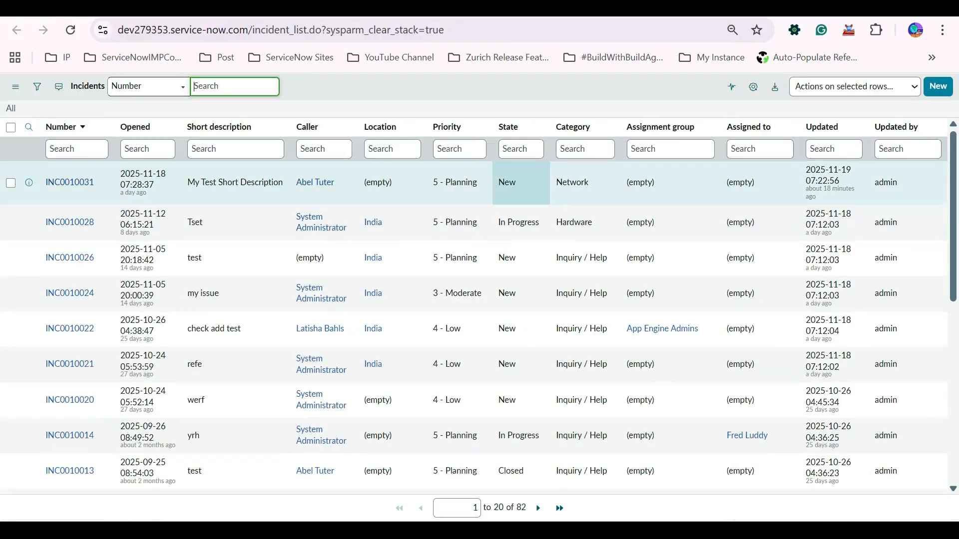
{"action": "key", "text": "Return"}
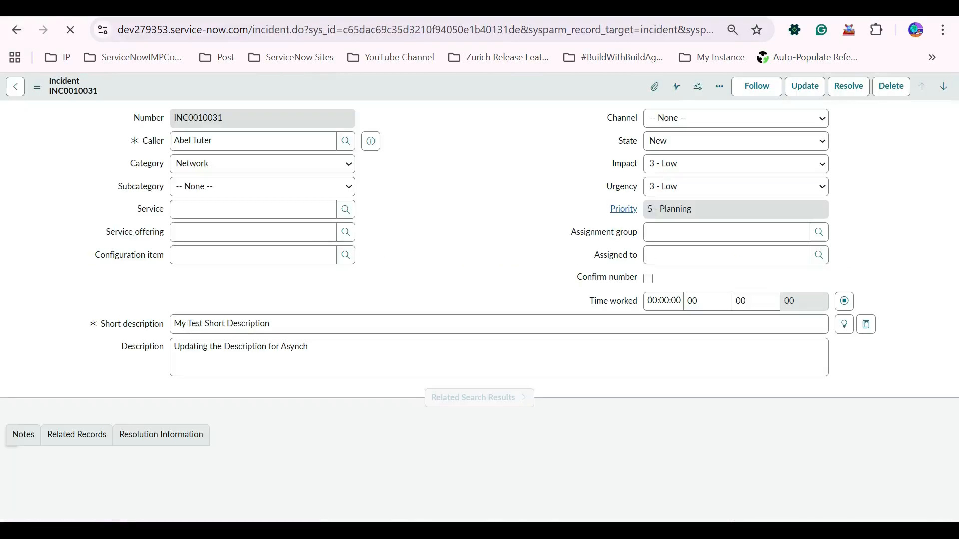
Open the Incident table's configuration, enable Can create and Can update in its application access, and save the table record.
{"action": "right_click", "coordinate": [348, 95]}
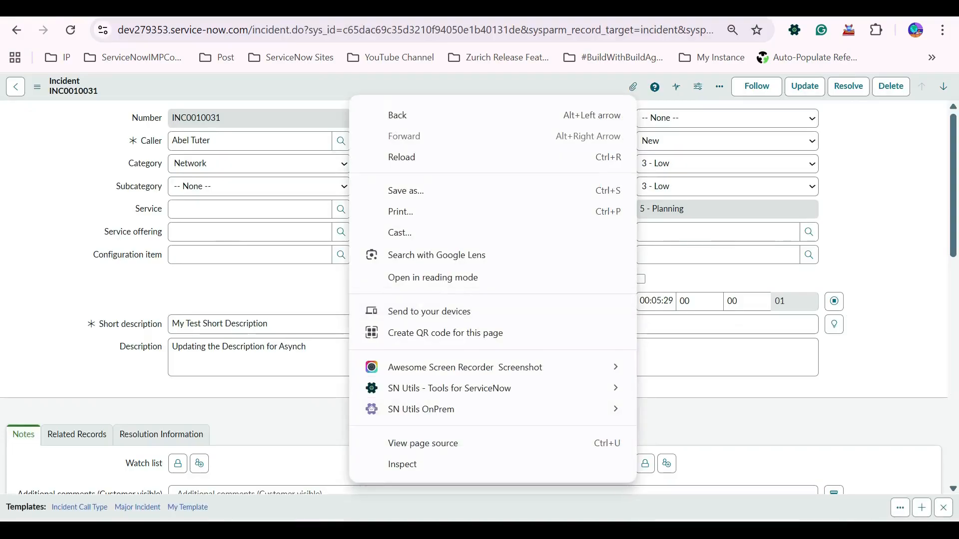
{"action": "left_click", "coordinate": [342, 87]}
{"action": "right_click", "coordinate": [342, 87]}
{"action": "mouse_move", "coordinate": [380, 307]}
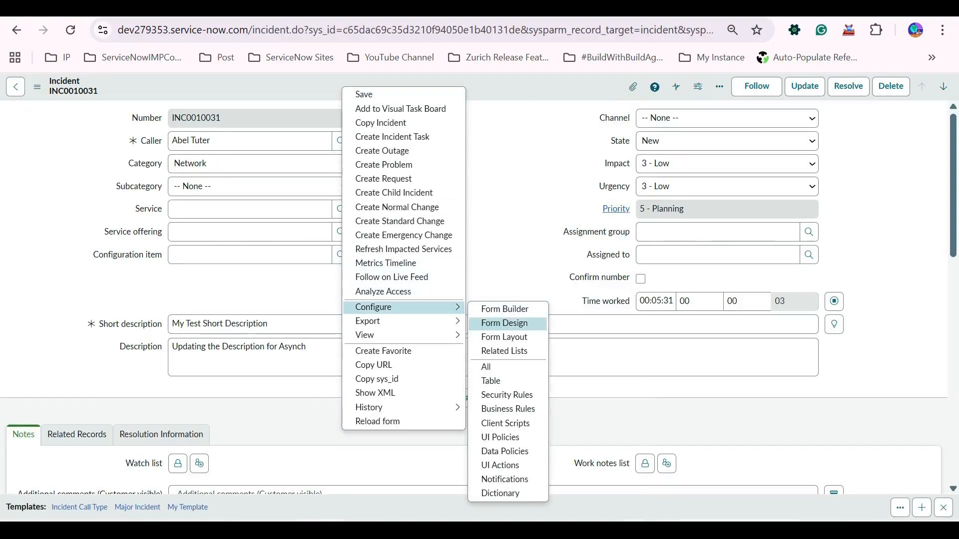
{"action": "left_click", "coordinate": [491, 381]}
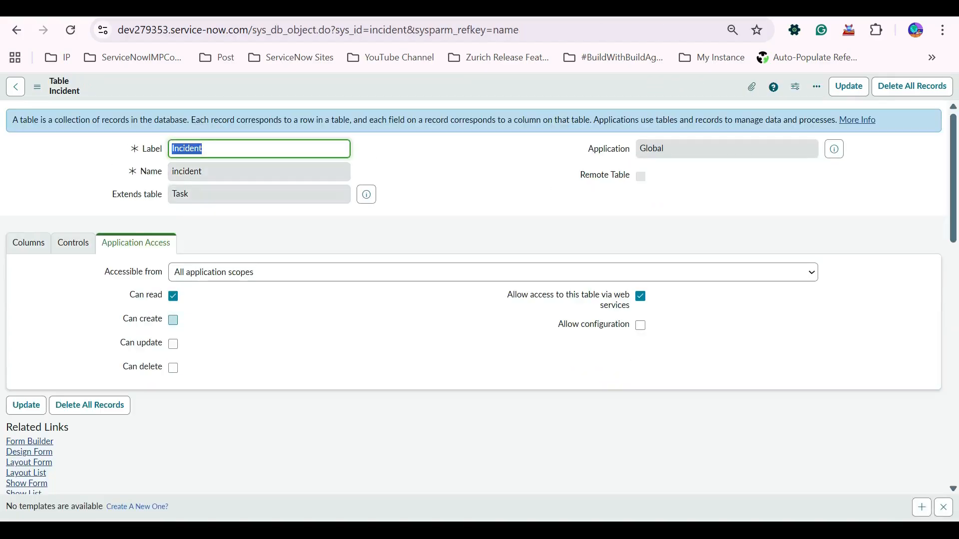
{"action": "left_click", "coordinate": [173, 320]}
{"action": "left_click", "coordinate": [173, 344]}
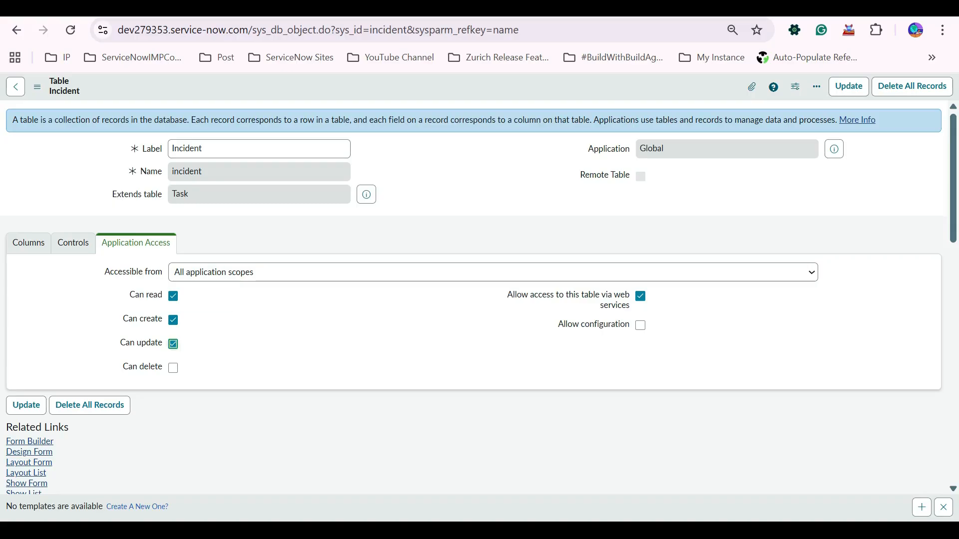
{"action": "right_click", "coordinate": [396, 84]}
{"action": "left_click", "coordinate": [418, 92]}
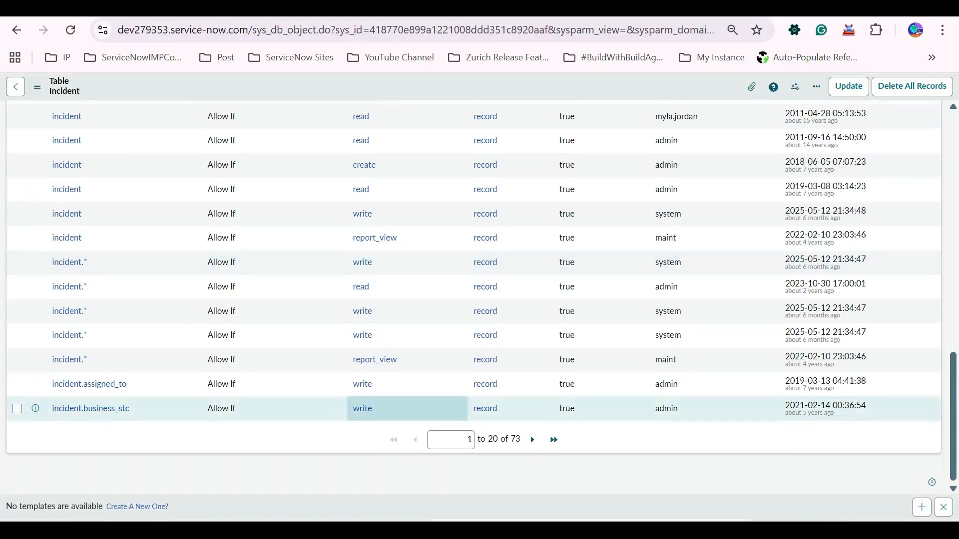
Filter the Incident table's access controls to those with the write operation.
{"action": "scroll", "coordinate": [374, 400], "scroll_direction": "up", "scroll_amount": 9}
{"action": "scroll", "coordinate": [374, 395], "scroll_direction": "down", "scroll_amount": 3}
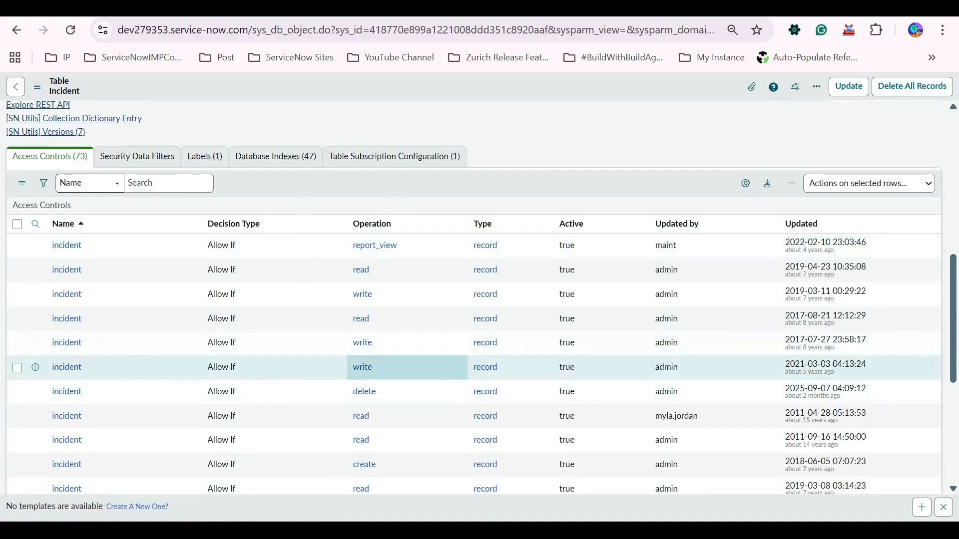
{"action": "right_click", "coordinate": [378, 346]}
{"action": "left_click", "coordinate": [414, 356]}
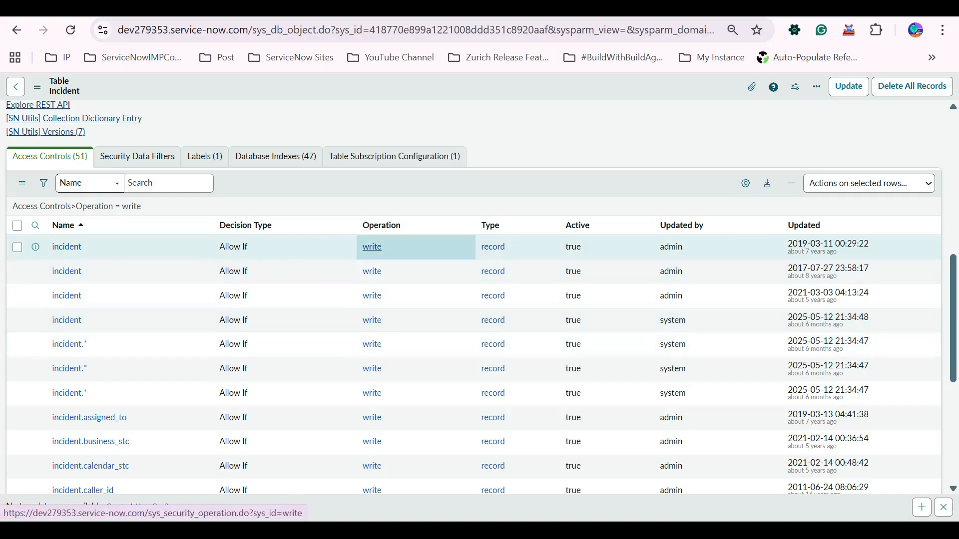
Open the four table-level incident write access controls in separate browser tabs and switch to the opened records.
{"action": "left_click_drag", "start_coordinate": [372, 247], "coordinate": [409, 312]}
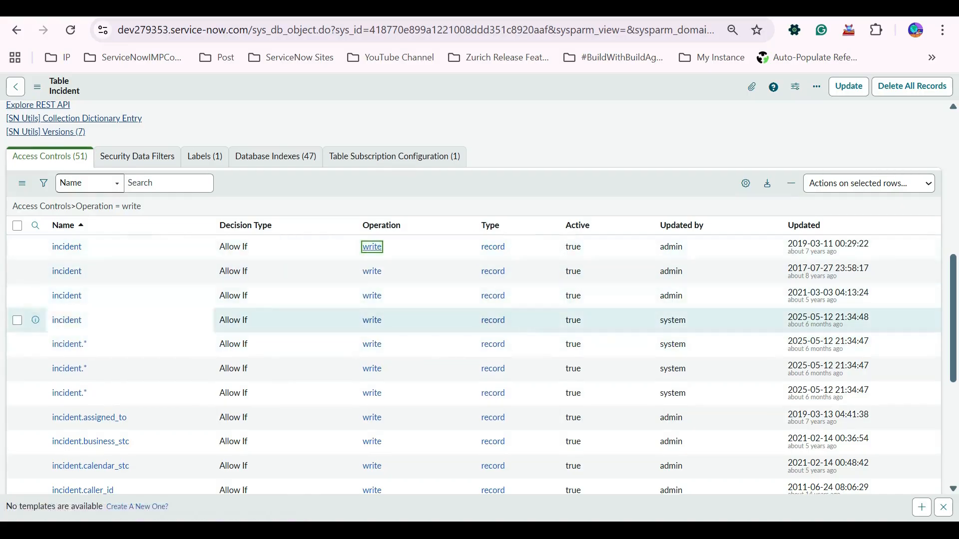
{"action": "left_click", "coordinate": [67, 321], "text": "ctrl"}
{"action": "left_click", "coordinate": [67, 296], "text": "ctrl"}
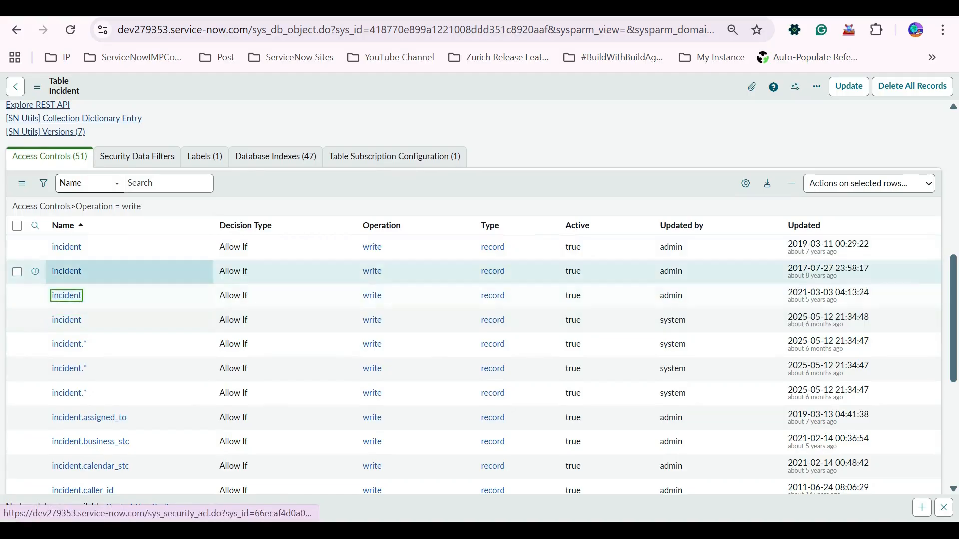
{"action": "left_click", "coordinate": [66, 271], "text": "ctrl"}
{"action": "left_click", "coordinate": [66, 246], "text": "ctrl"}
{"action": "key", "text": "ctrl+Tab"}
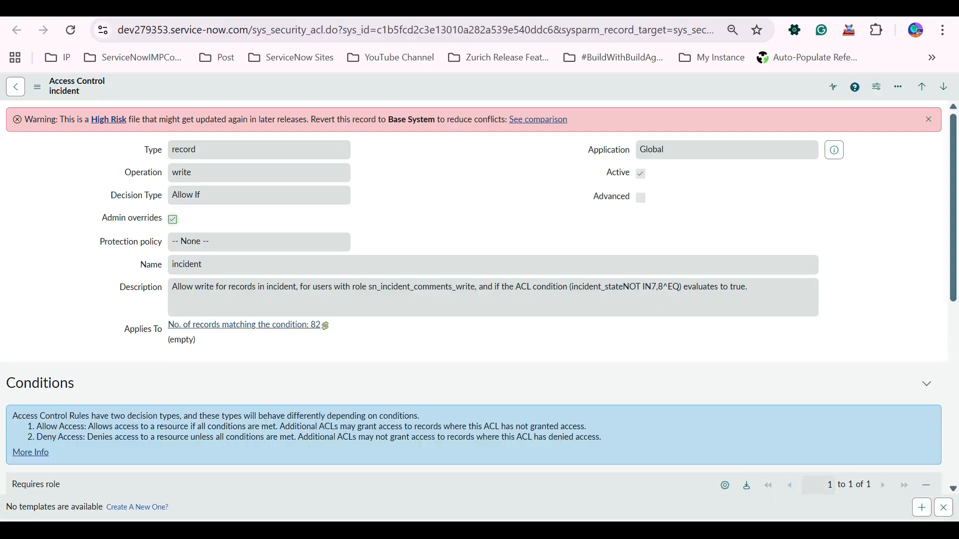
Examine the description, required role and data condition of the incident write access control for the sn_incident_comments_write role.
{"action": "scroll", "coordinate": [478, 295], "scroll_direction": "down", "scroll_amount": 3}
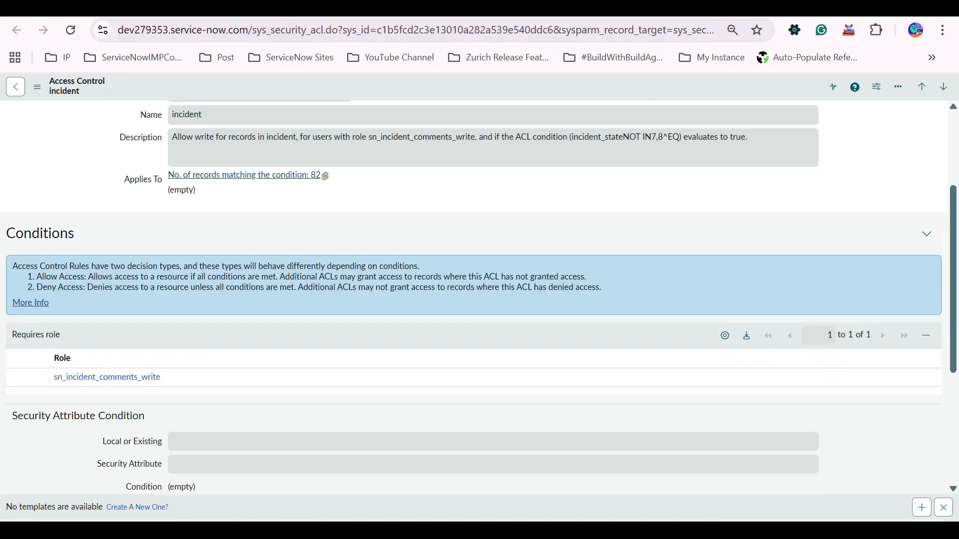
{"action": "scroll", "coordinate": [479, 295], "scroll_direction": "down", "scroll_amount": 5}
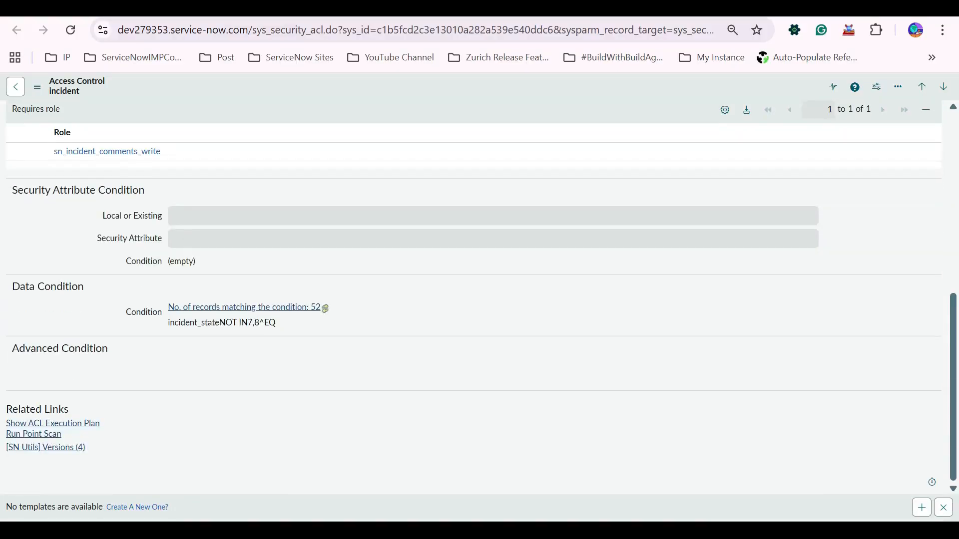
{"action": "scroll", "coordinate": [478, 295], "scroll_direction": "up", "scroll_amount": 8}
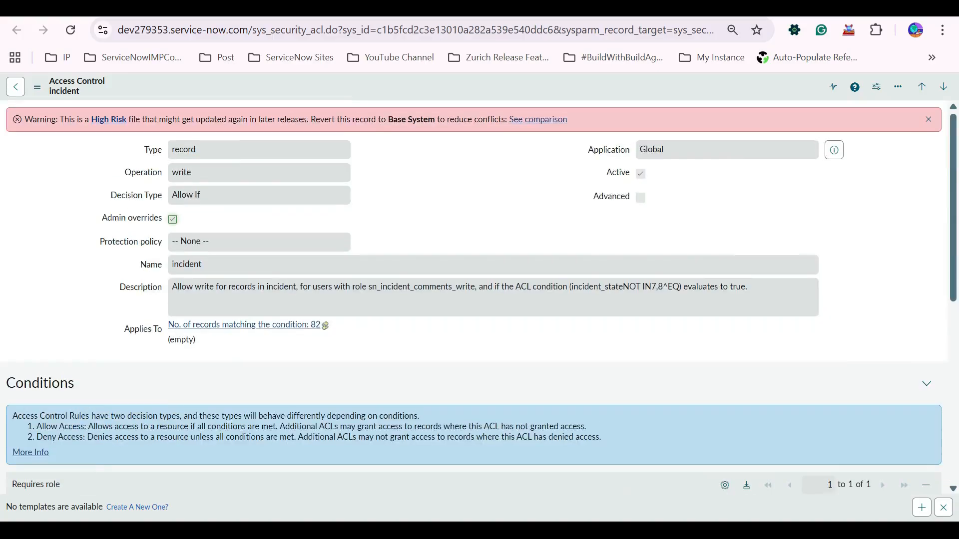
{"action": "left_click_drag", "start_coordinate": [172, 287], "coordinate": [279, 286]}
{"action": "triple_click", "coordinate": [679, 288]}
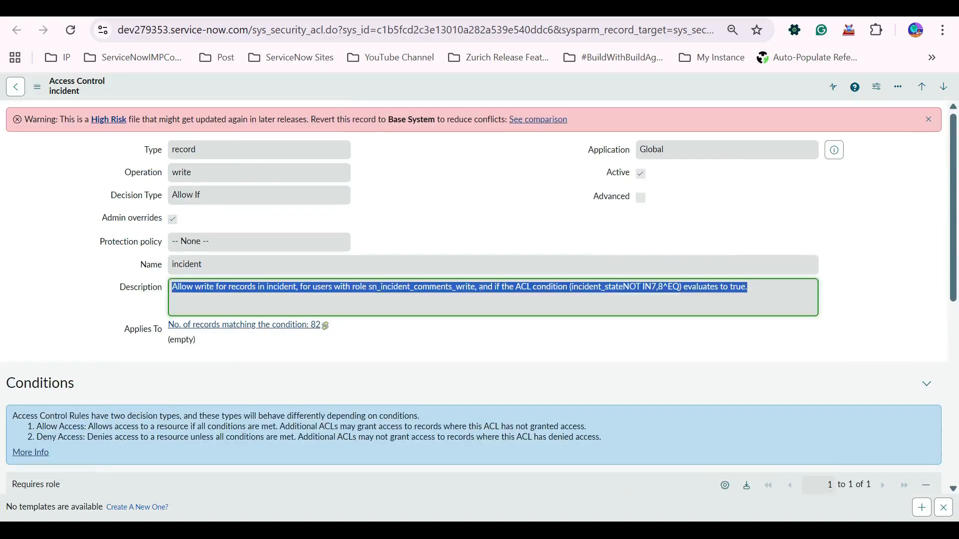
{"action": "left_click", "coordinate": [667, 339]}
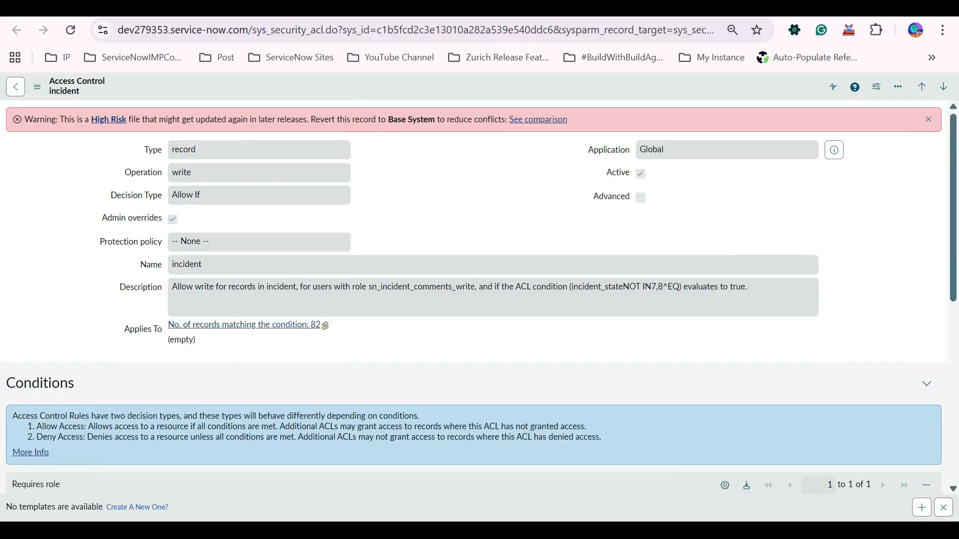
{"action": "double_click", "coordinate": [422, 287]}
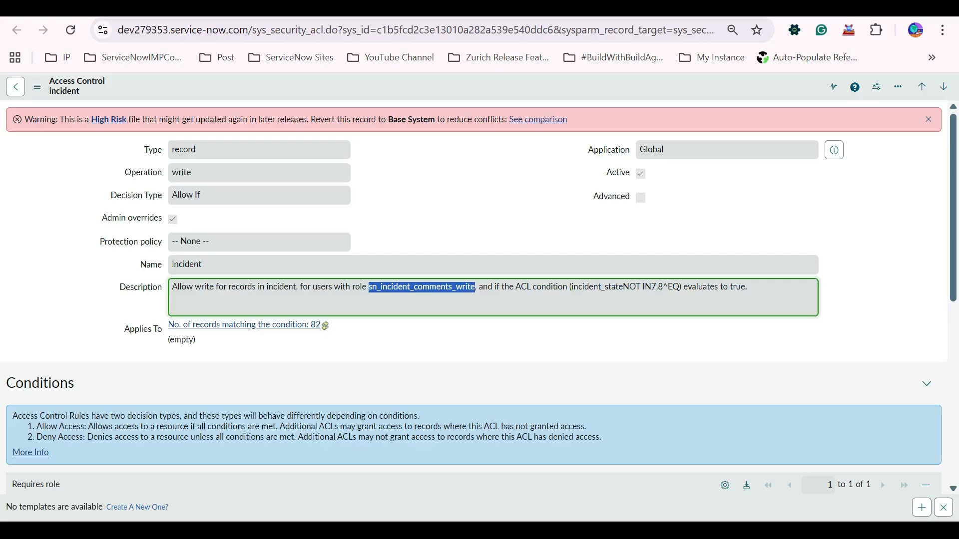
{"action": "left_click", "coordinate": [549, 340]}
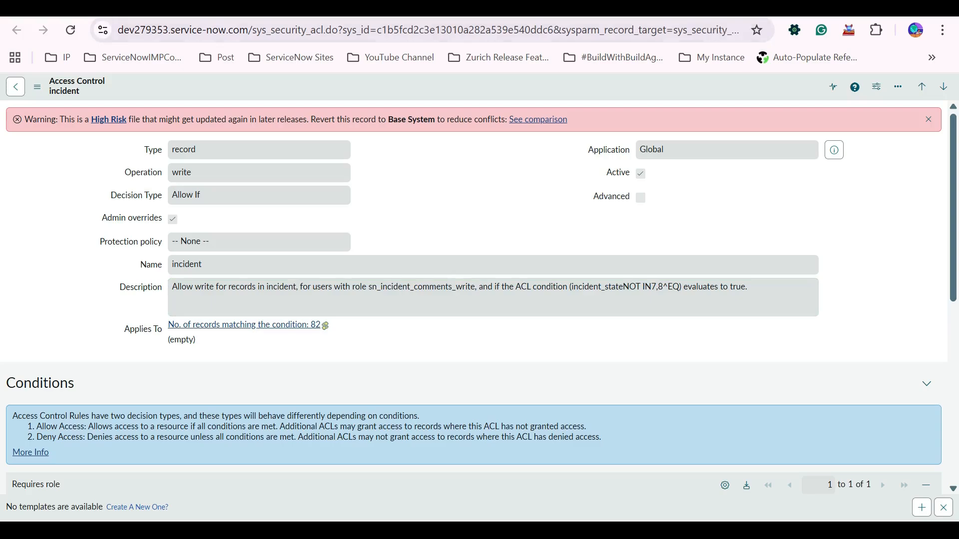
Review the incident write access control that covers users who opened the incident or are its caller.
{"action": "key", "text": "ctrl+Tab"}
{"action": "scroll", "coordinate": [172, 190], "scroll_direction": "down", "scroll_amount": 3}
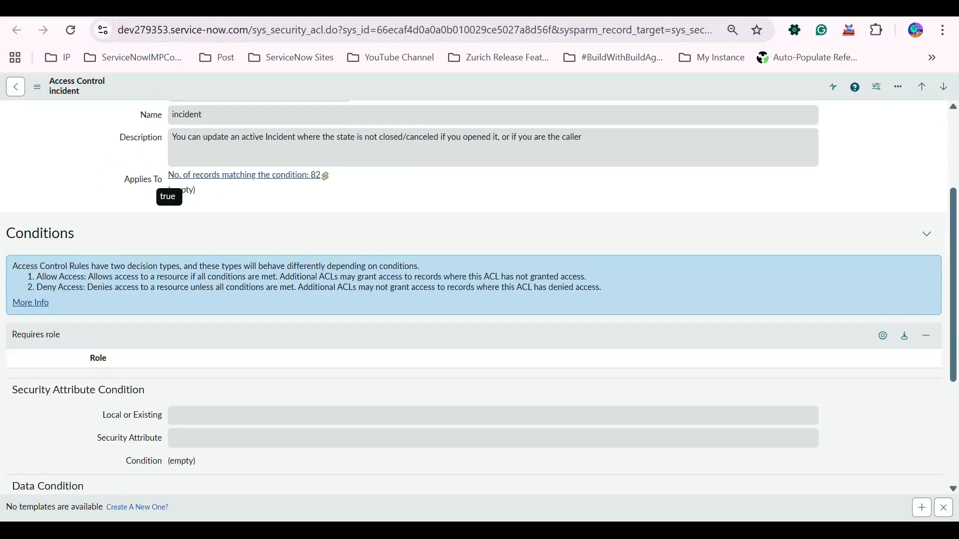
{"action": "key", "text": "ctrl+Tab"}
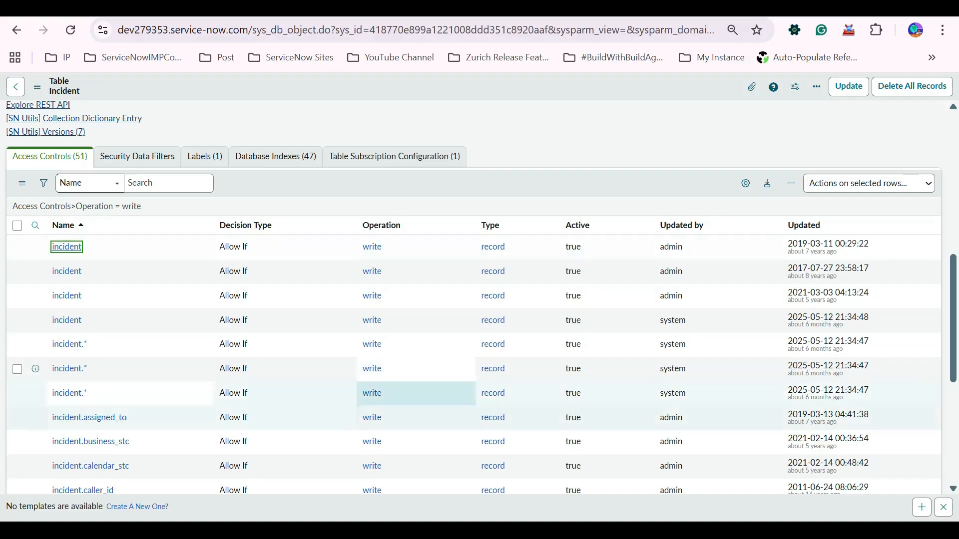
{"action": "scroll", "coordinate": [492, 275], "scroll_direction": "up", "scroll_amount": 8}
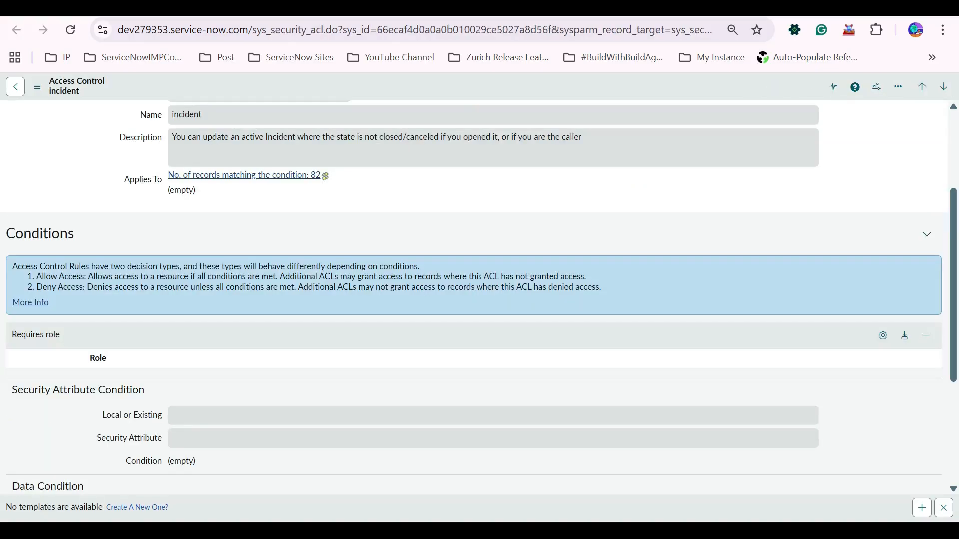
{"action": "scroll", "coordinate": [479, 300], "scroll_direction": "down", "scroll_amount": 3}
{"action": "scroll", "coordinate": [480, 300], "scroll_direction": "up", "scroll_amount": 6}
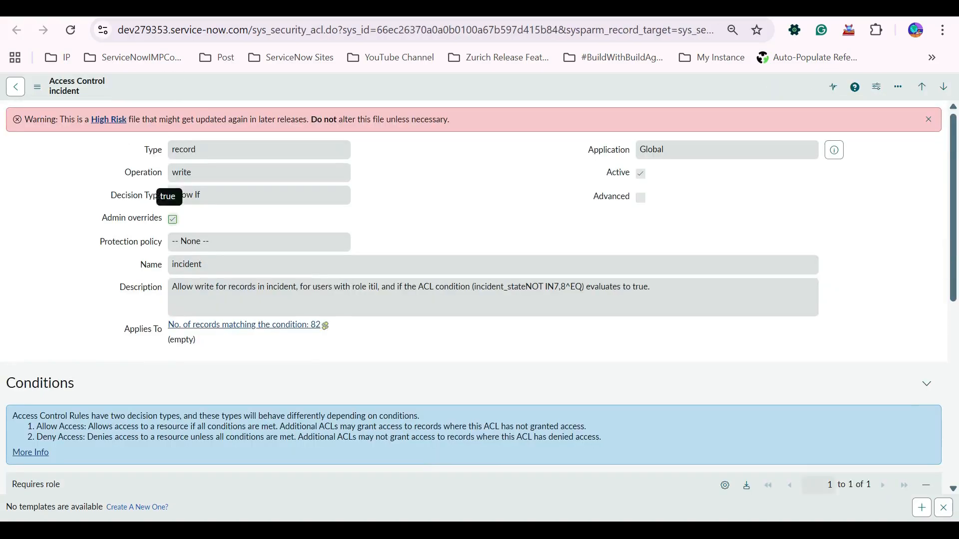
Examine the incident write access control for the itil role, including its description, required role and data condition.
{"action": "scroll", "coordinate": [479, 300], "scroll_direction": "down", "scroll_amount": 3}
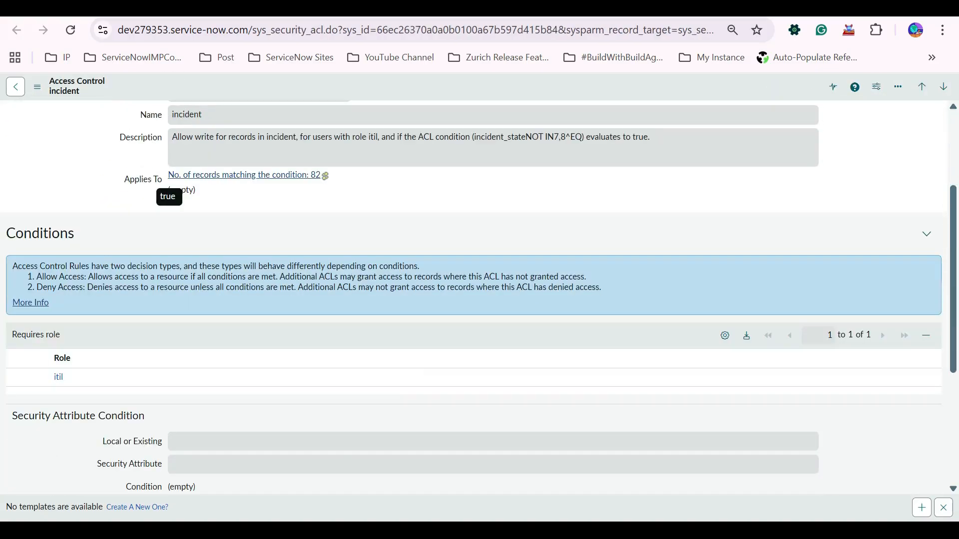
{"action": "scroll", "coordinate": [479, 299], "scroll_direction": "up", "scroll_amount": 3}
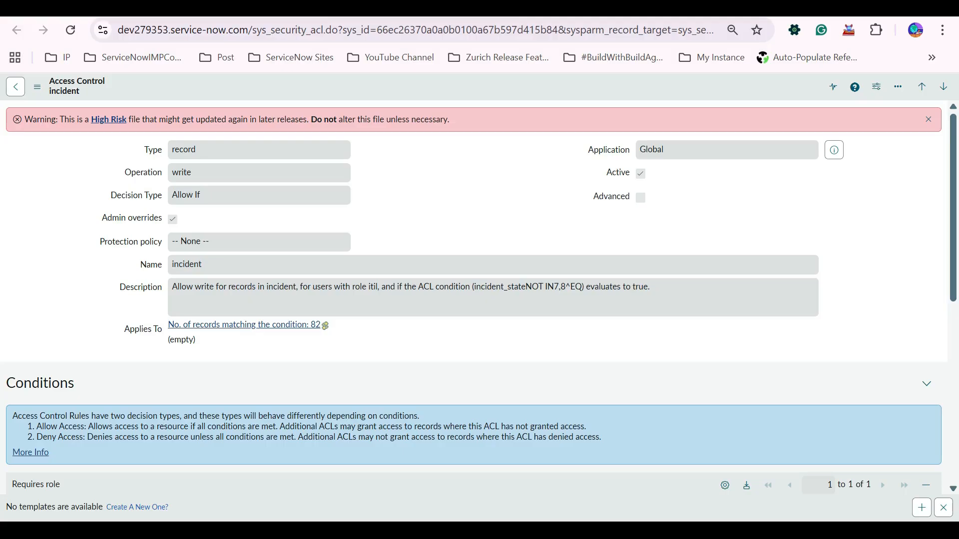
{"action": "scroll", "coordinate": [474, 300], "scroll_direction": "down", "scroll_amount": 5}
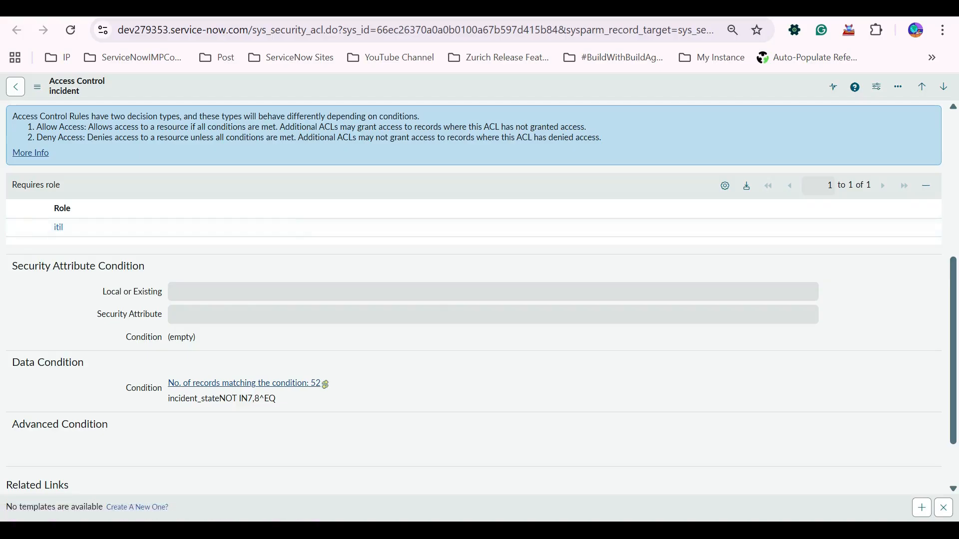
{"action": "scroll", "coordinate": [250, 227], "scroll_direction": "up", "scroll_amount": 5}
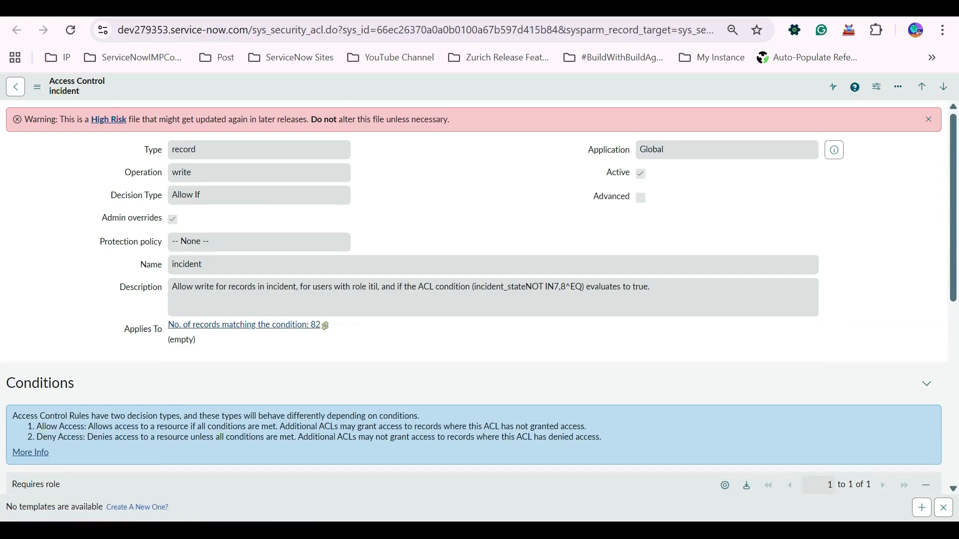
{"action": "scroll", "coordinate": [475, 300], "scroll_direction": "down", "scroll_amount": 5}
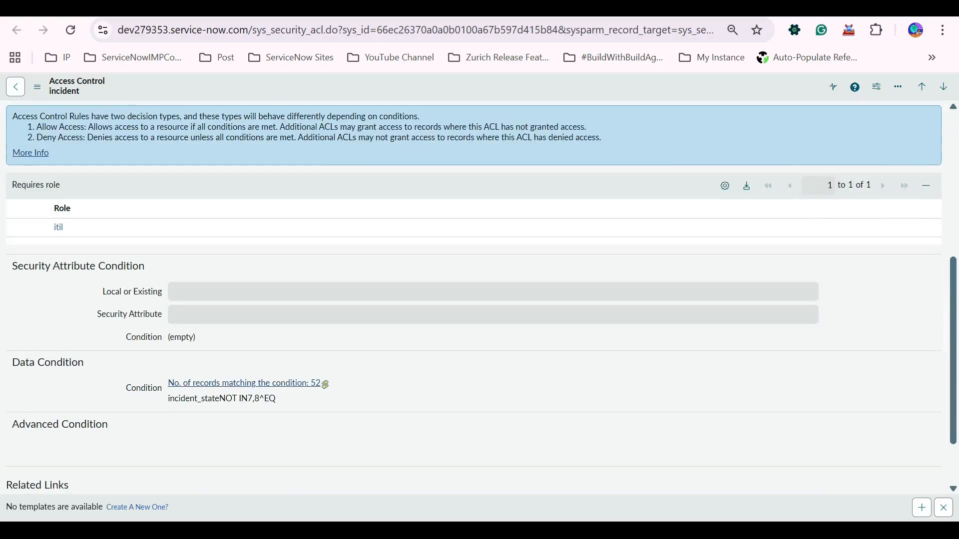
{"action": "scroll", "coordinate": [474, 299], "scroll_direction": "up", "scroll_amount": 5}
{"action": "scroll", "coordinate": [474, 299], "scroll_direction": "down", "scroll_amount": 6}
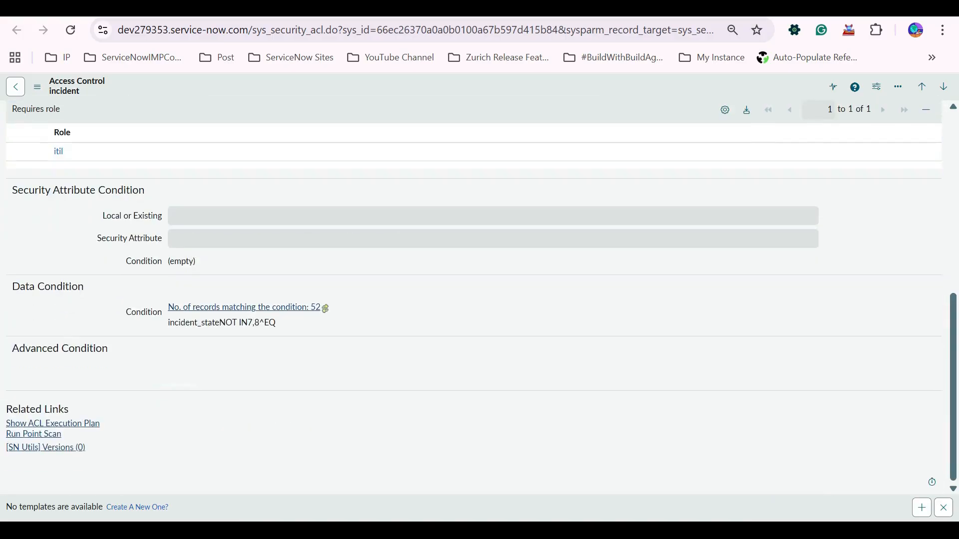
{"action": "scroll", "coordinate": [475, 300], "scroll_direction": "up", "scroll_amount": 6}
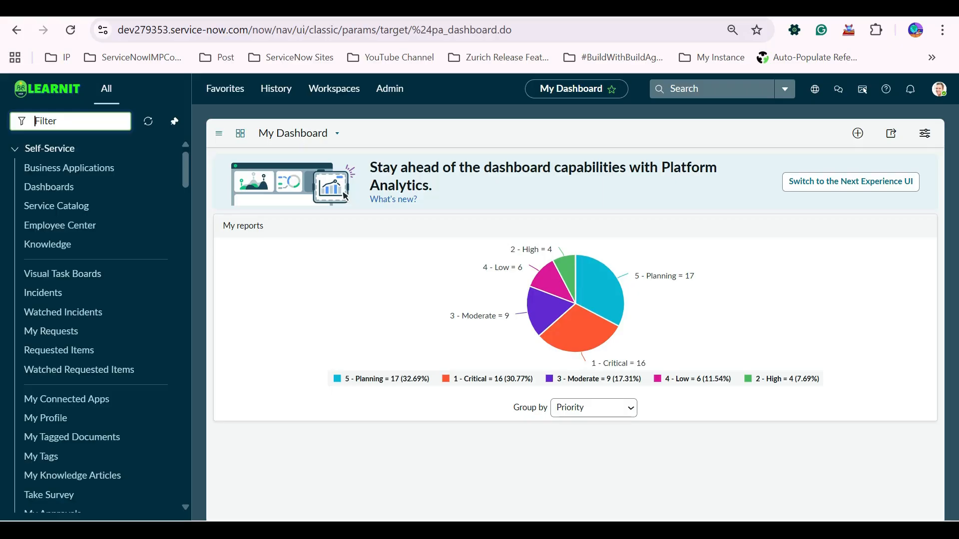
Elevate the session to the security_admin role and reload the incident write access control for the itil role.
{"action": "left_click", "coordinate": [939, 89]}
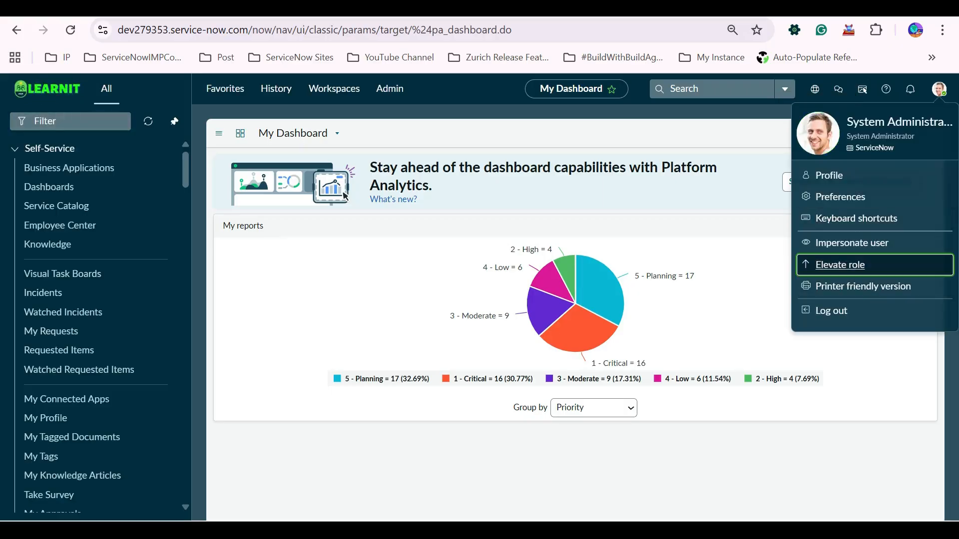
{"action": "left_click", "coordinate": [840, 264]}
{"action": "left_click", "coordinate": [320, 299]}
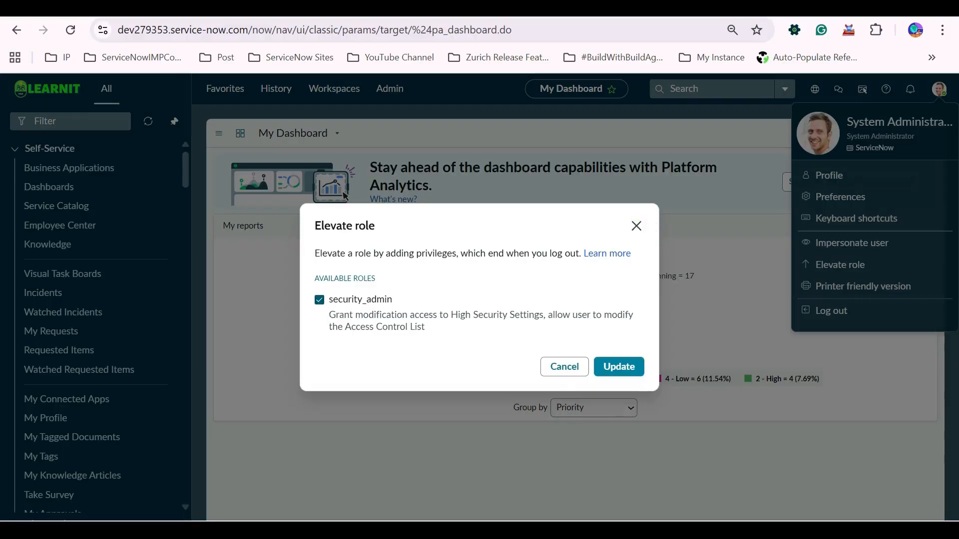
{"action": "left_click", "coordinate": [618, 367]}
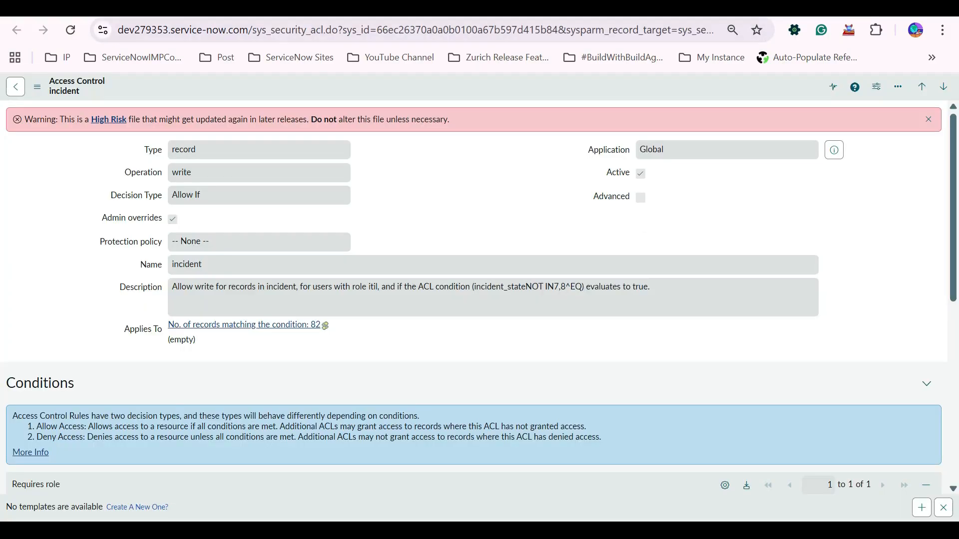
{"action": "left_click", "coordinate": [70, 29]}
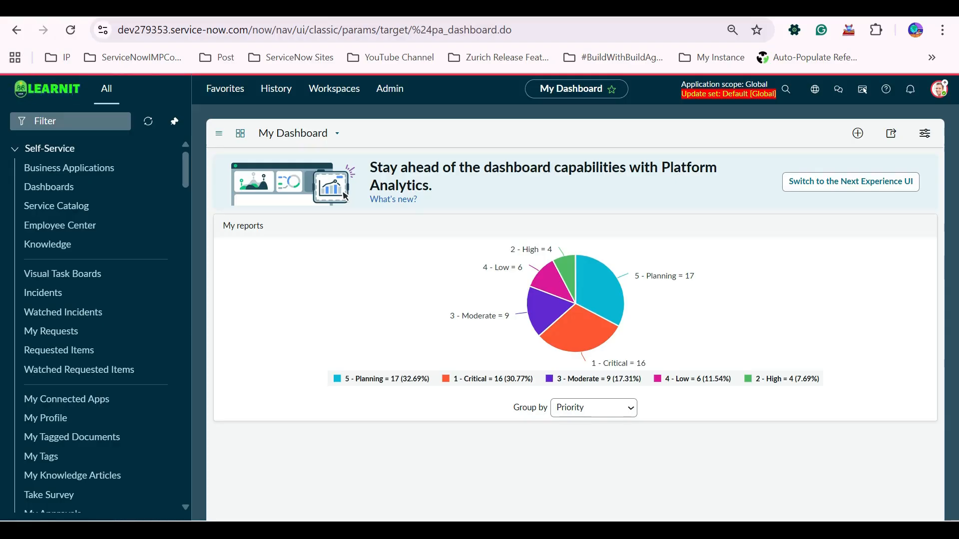
Review the available roles in the Elevate role dialog and close it without changes.
{"action": "left_click", "coordinate": [940, 89]}
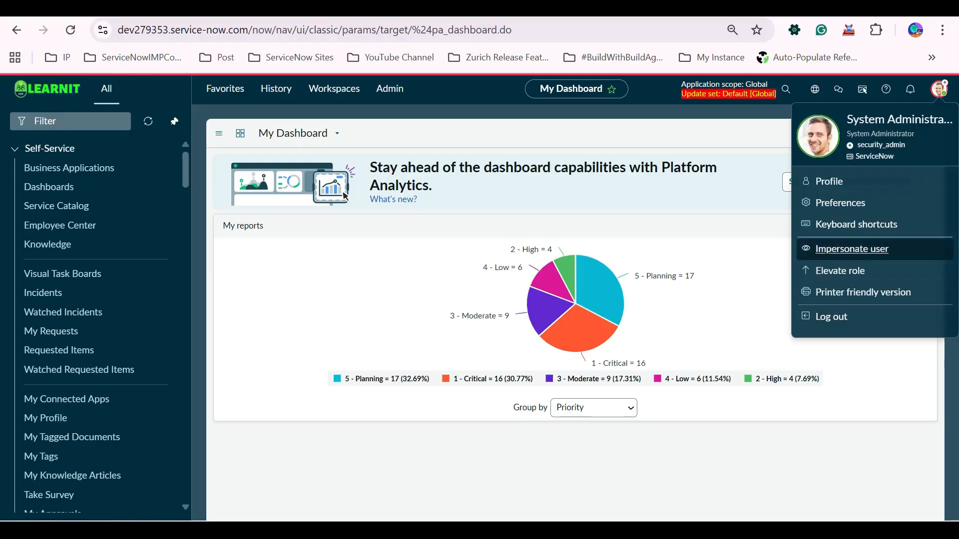
{"action": "left_click", "coordinate": [839, 270]}
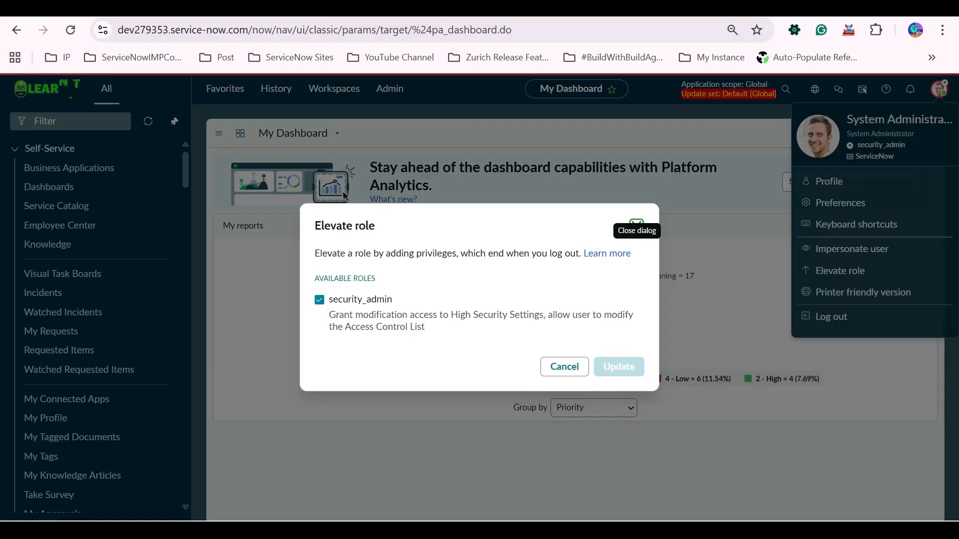
{"action": "left_click", "coordinate": [564, 367]}
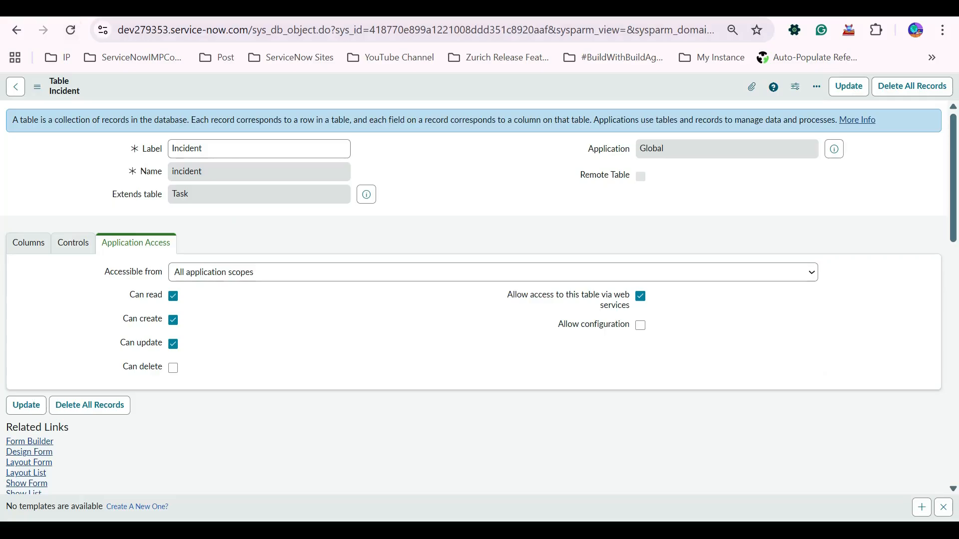
Examine the Incident table's application access and its related access controls, security data filters, labels, database indexes and table subscription configuration.
{"action": "scroll", "coordinate": [474, 298], "scroll_direction": "down", "scroll_amount": 6}
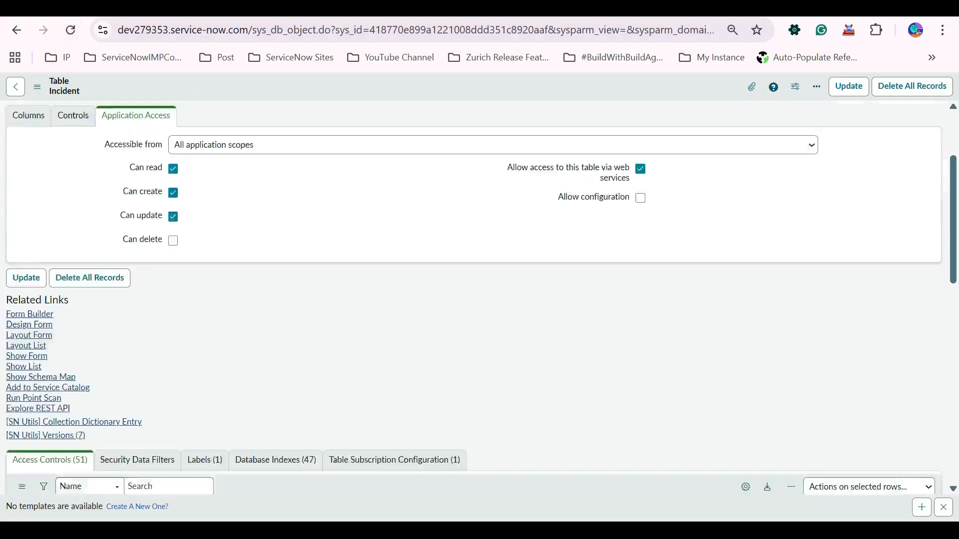
{"action": "scroll", "coordinate": [473, 298], "scroll_direction": "up", "scroll_amount": 6}
{"action": "scroll", "coordinate": [473, 297], "scroll_direction": "down", "scroll_amount": 6}
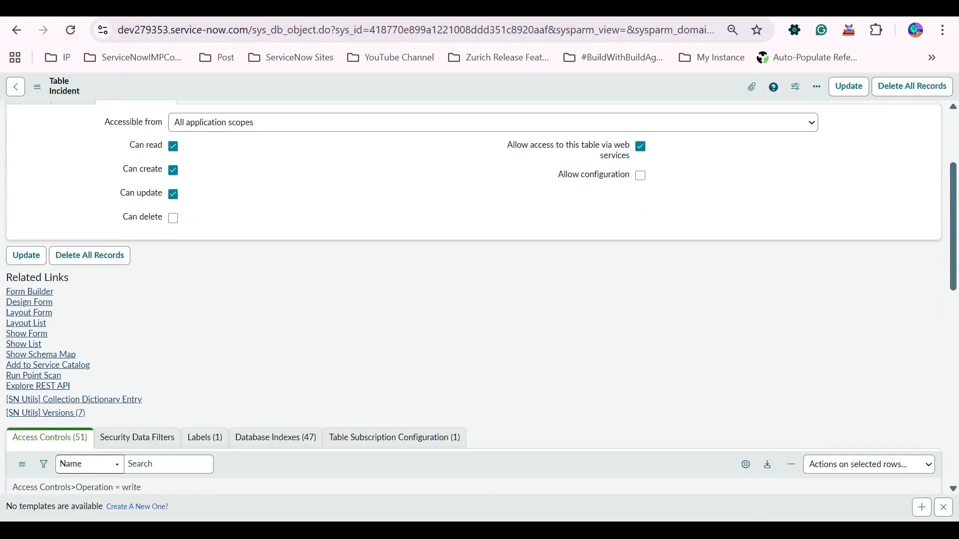
{"action": "scroll", "coordinate": [473, 297], "scroll_direction": "up", "scroll_amount": 6}
{"action": "scroll", "coordinate": [474, 298], "scroll_direction": "down", "scroll_amount": 6}
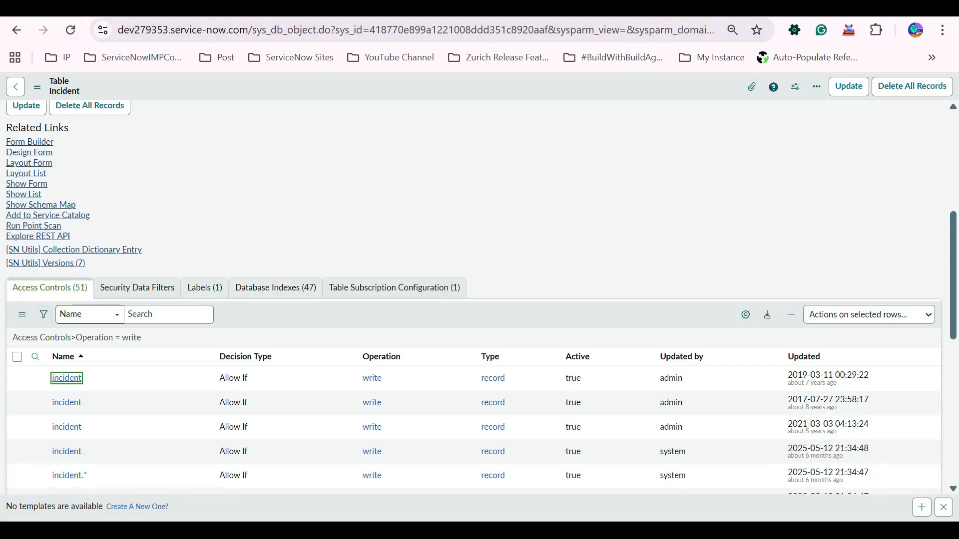
{"action": "left_click", "coordinate": [137, 288]}
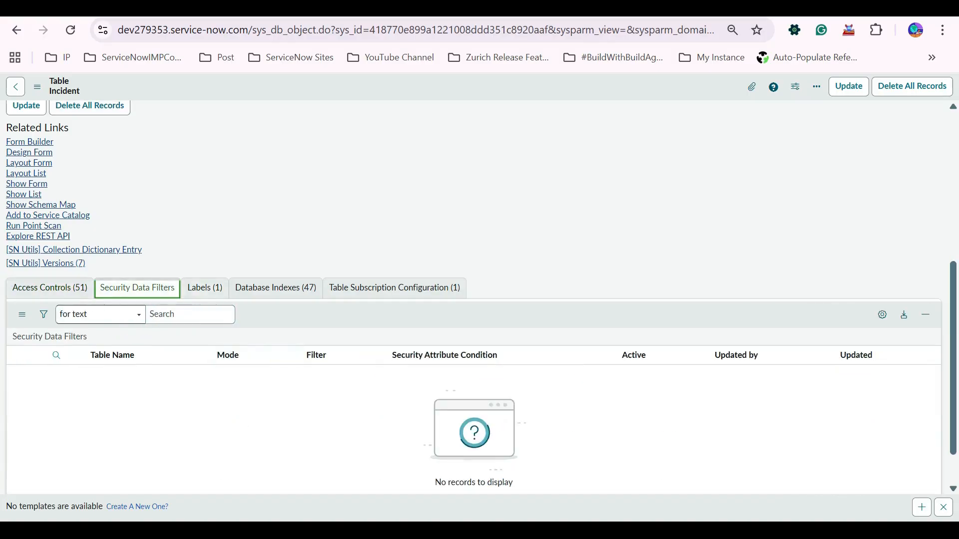
{"action": "left_click", "coordinate": [205, 288]}
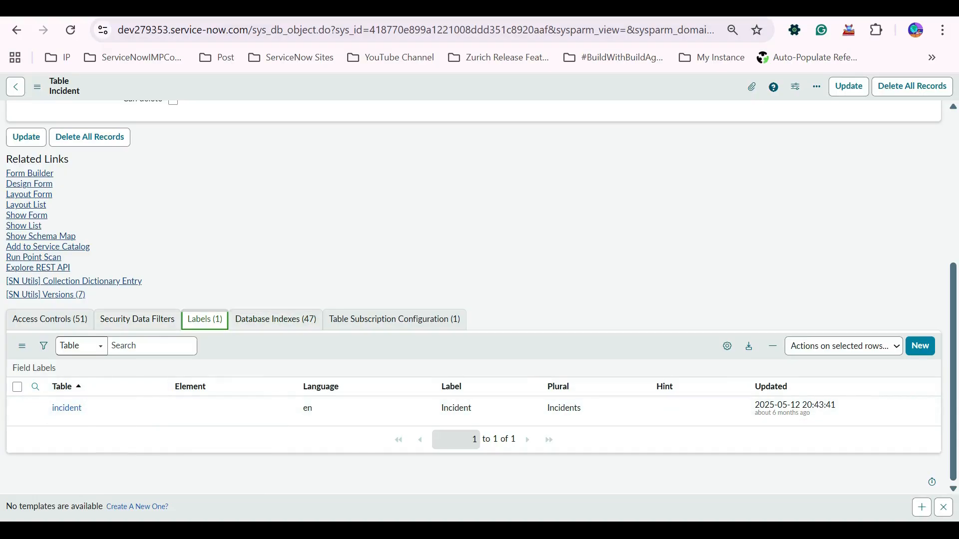
{"action": "left_click", "coordinate": [275, 320]}
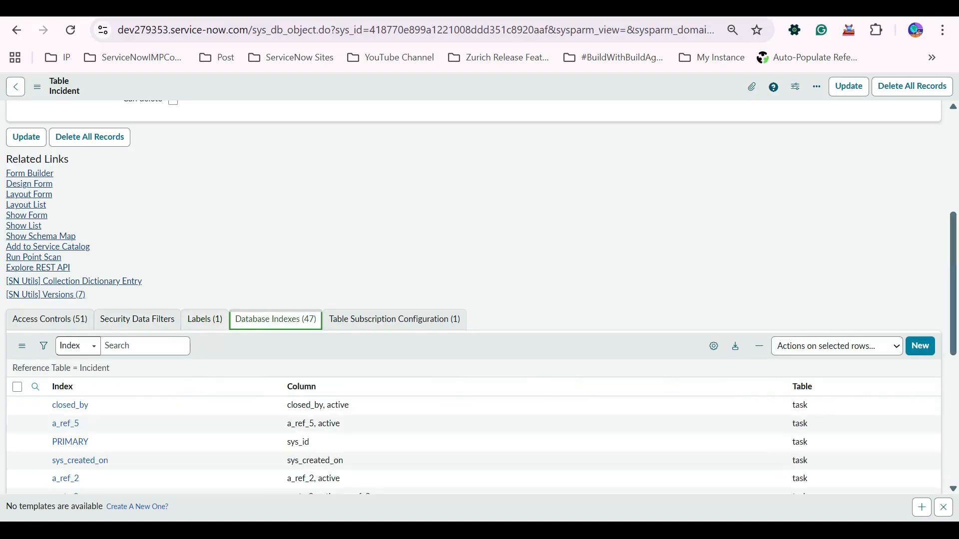
{"action": "scroll", "coordinate": [249, 393], "scroll_direction": "down", "scroll_amount": 5}
{"action": "scroll", "coordinate": [249, 393], "scroll_direction": "up", "scroll_amount": 4}
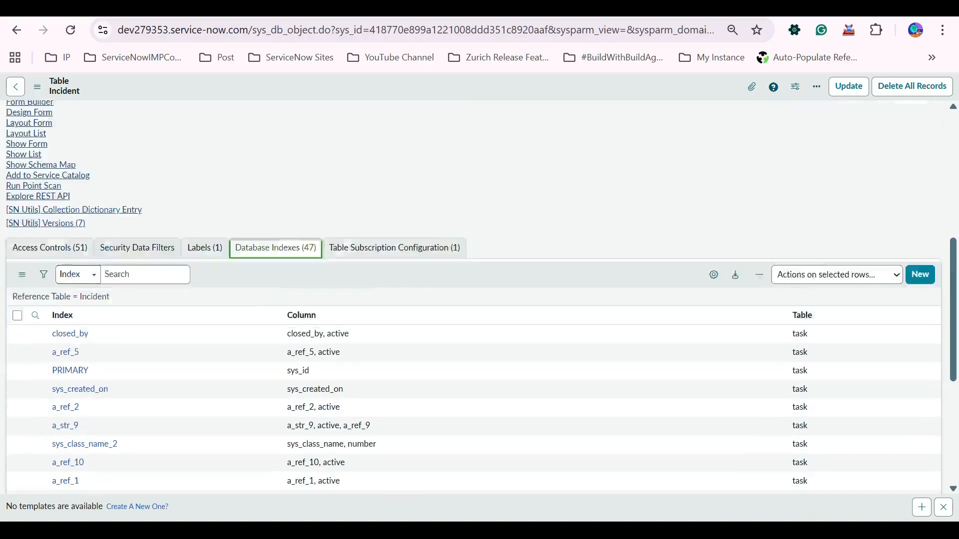
{"action": "scroll", "coordinate": [479, 300], "scroll_direction": "up", "scroll_amount": 2}
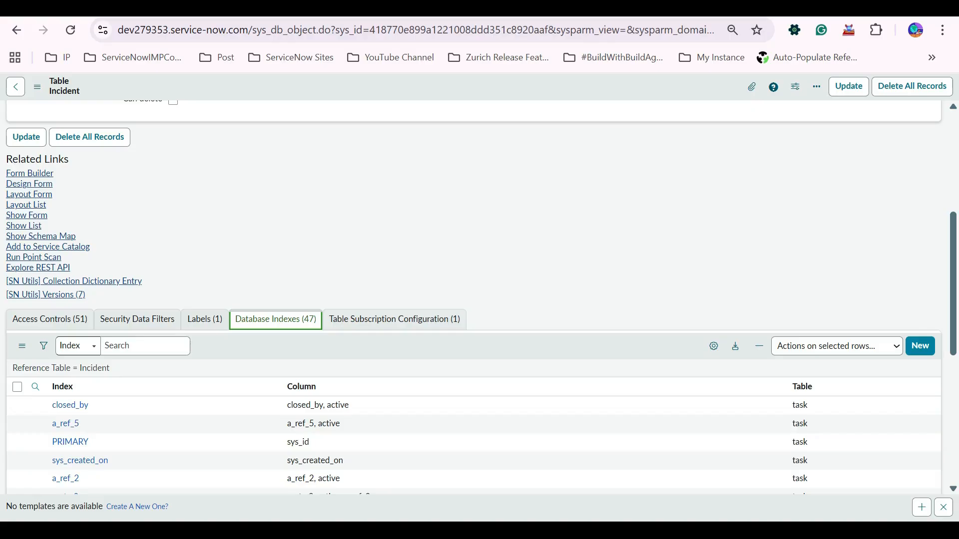
{"action": "left_click", "coordinate": [395, 320]}
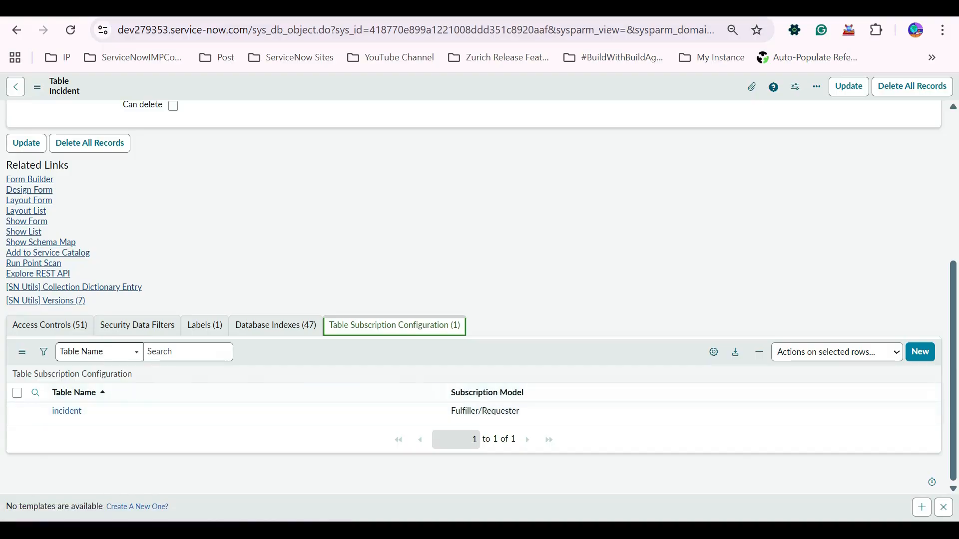
Return to the dashboard's browser tab, find the Incident application with the filter "incident" and open a new incident form.
{"action": "left_click", "coordinate": [464, 9]}
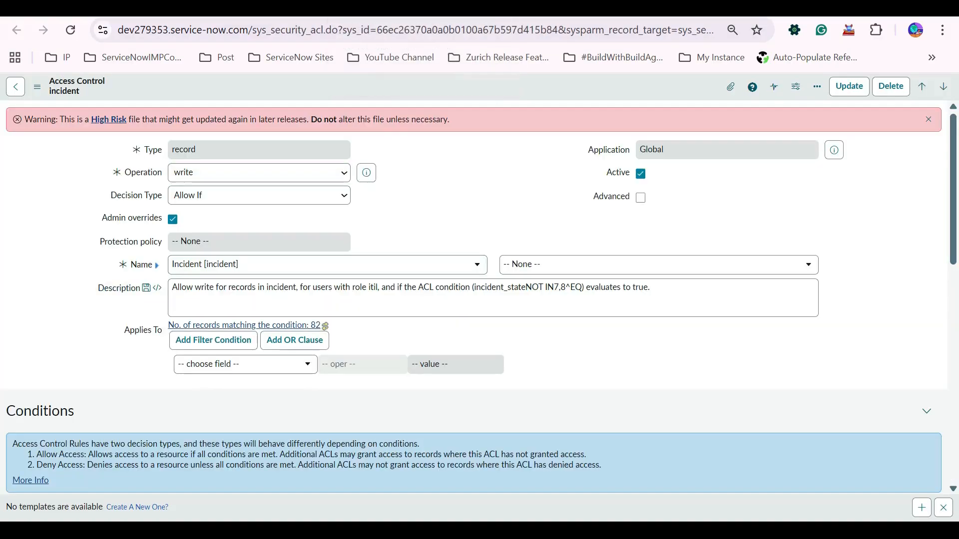
{"action": "left_click", "coordinate": [569, 9]}
{"action": "left_click", "coordinate": [669, 9]}
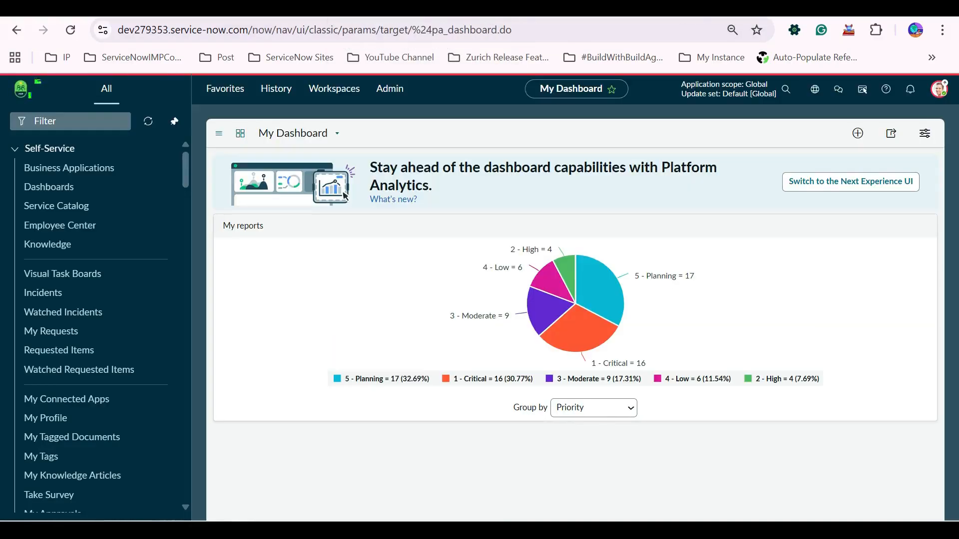
{"action": "left_click", "coordinate": [769, 9]}
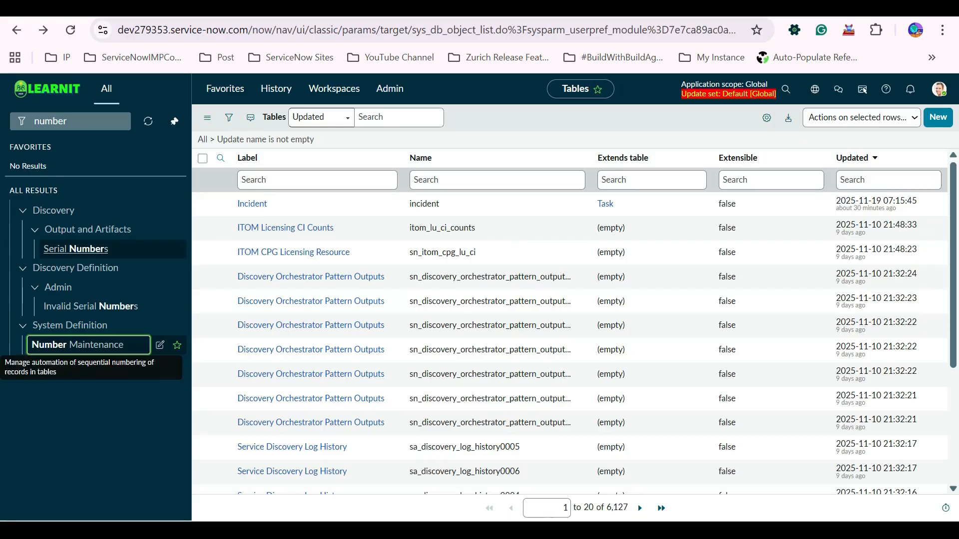
{"action": "left_click", "coordinate": [669, 9]}
{"action": "left_click", "coordinate": [60, 122]}
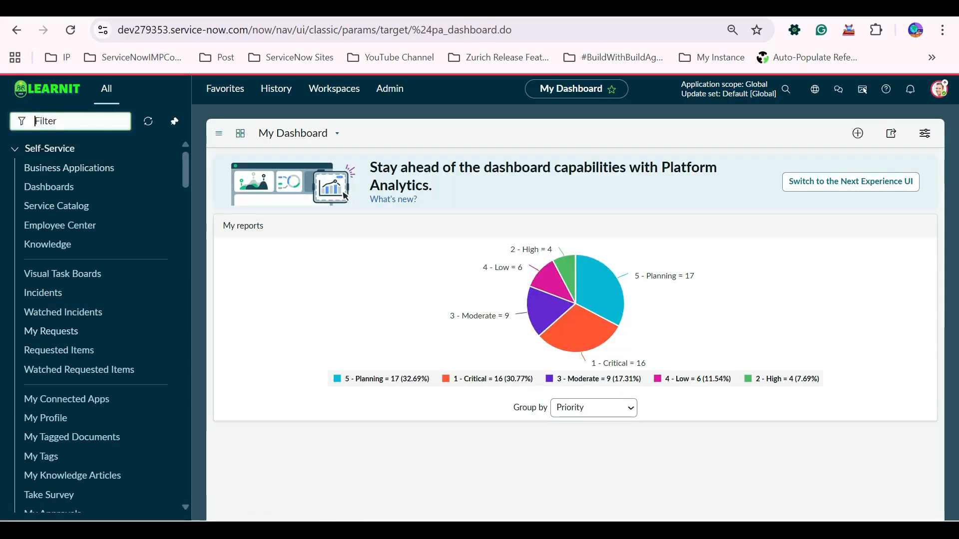
{"action": "type", "text": "inc"}
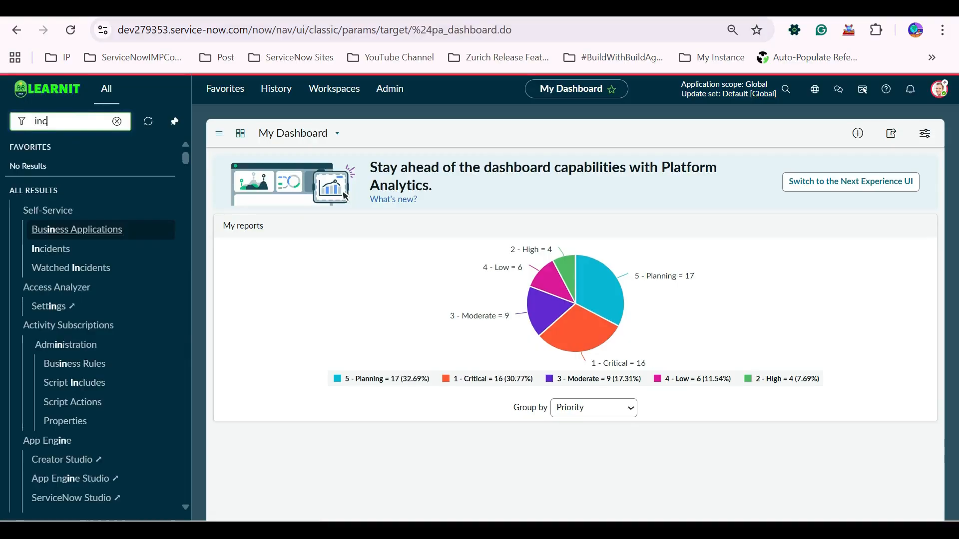
{"action": "type", "text": "ident"}
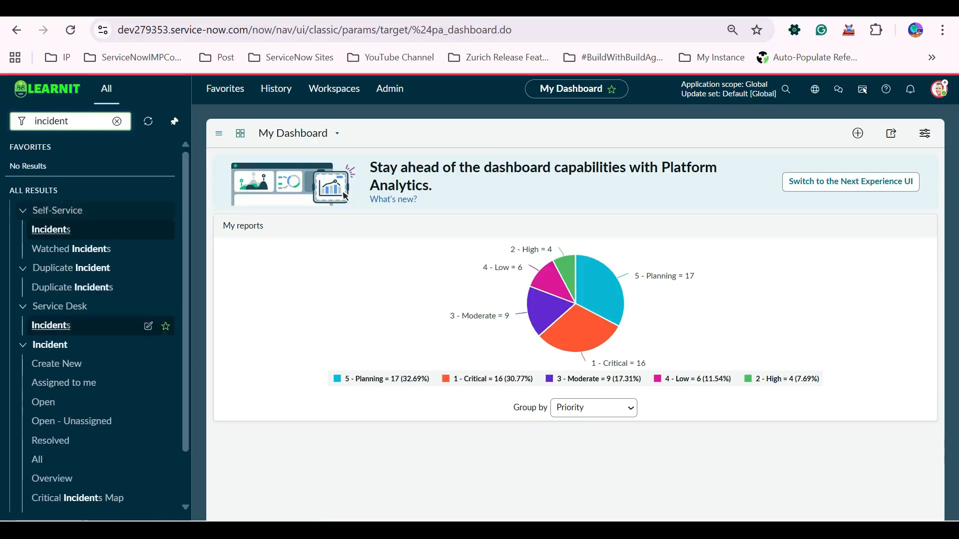
{"action": "left_click", "coordinate": [56, 364]}
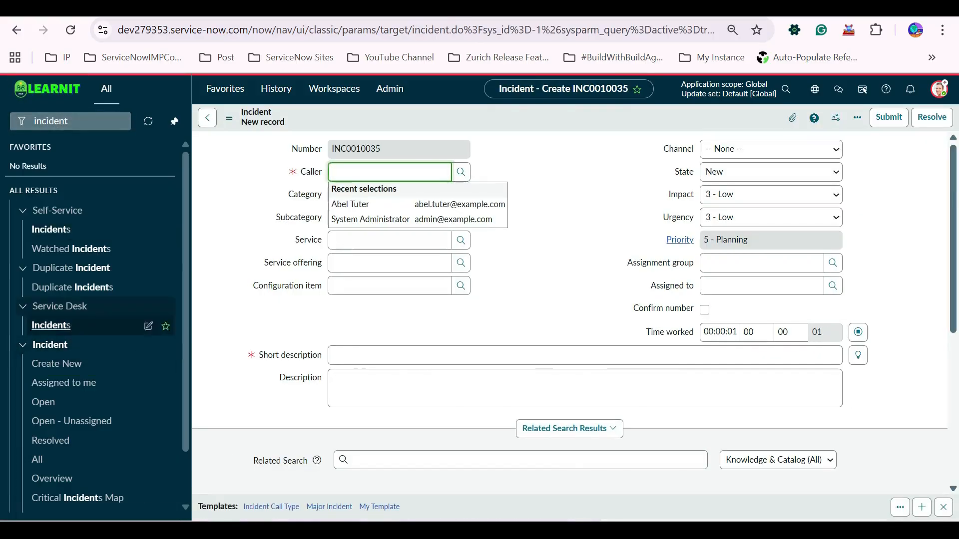
Find the System Definition Tables list with the filter "tables" and open a new table record.
{"action": "left_click", "coordinate": [70, 122]}
{"action": "type", "text": "t"}
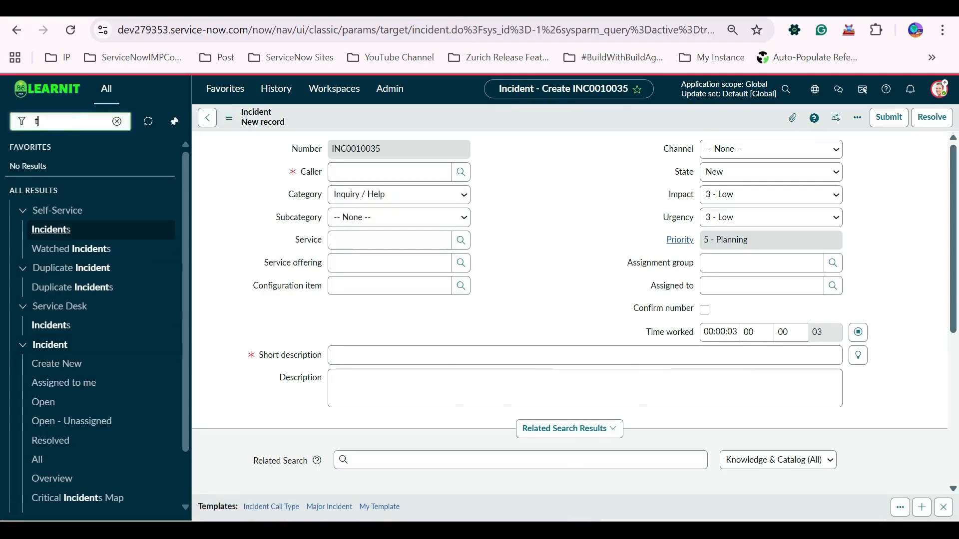
{"action": "type", "text": "ables"}
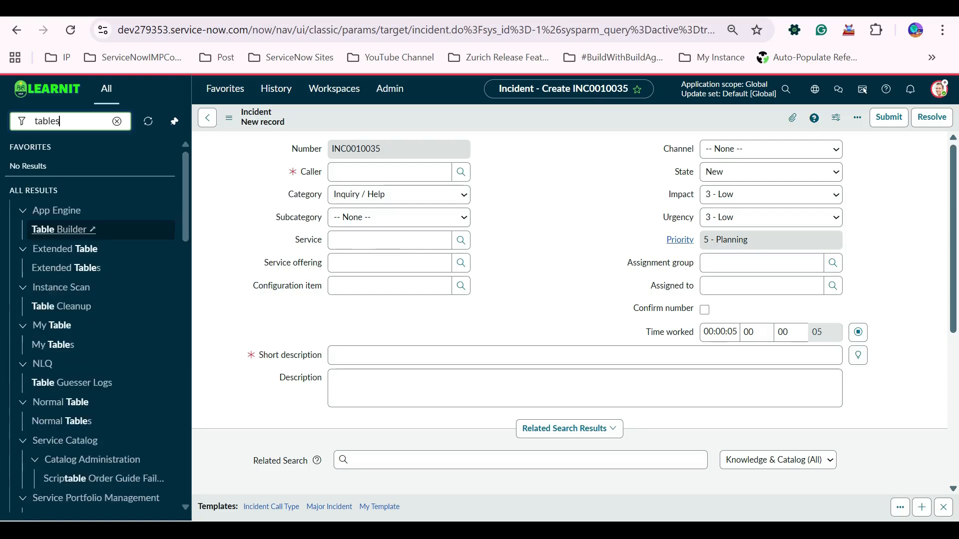
{"action": "scroll", "coordinate": [90, 300], "scroll_direction": "down", "scroll_amount": 3}
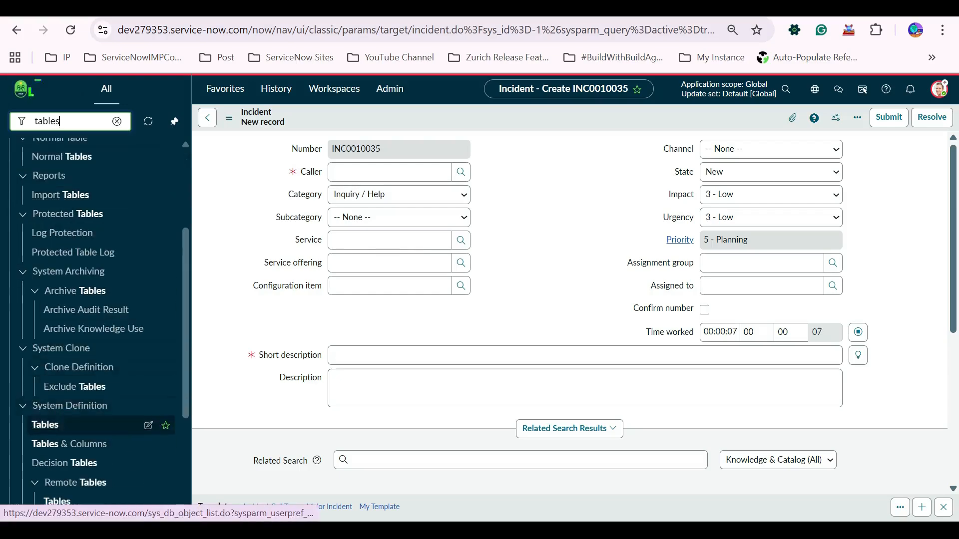
{"action": "left_click", "coordinate": [45, 425]}
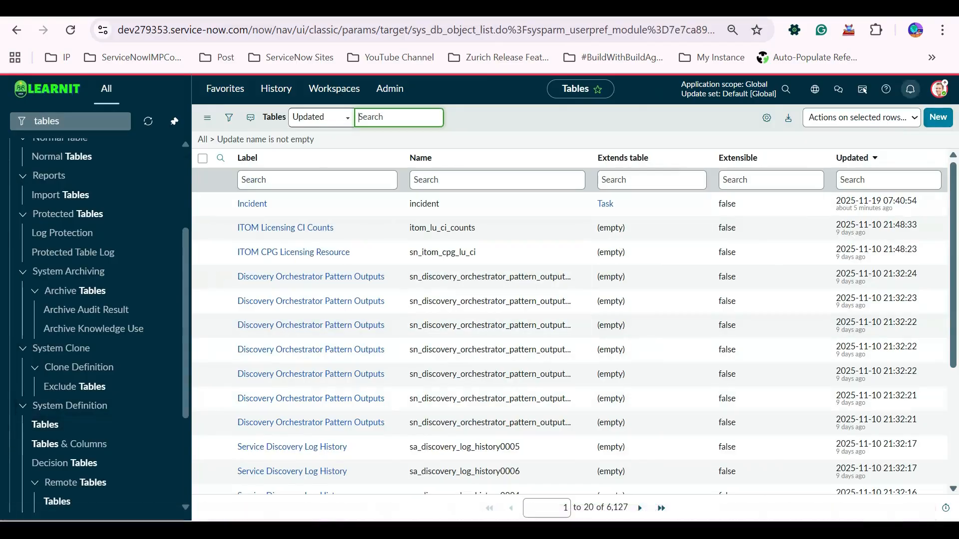
{"action": "left_click", "coordinate": [938, 117]}
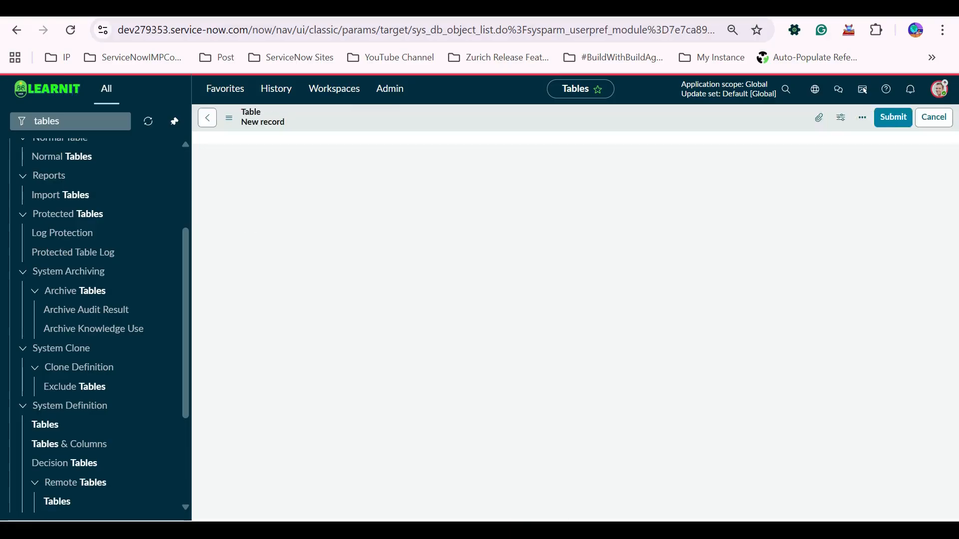
Remove the security_admin role elevation from the current session.
{"action": "left_click", "coordinate": [939, 89]}
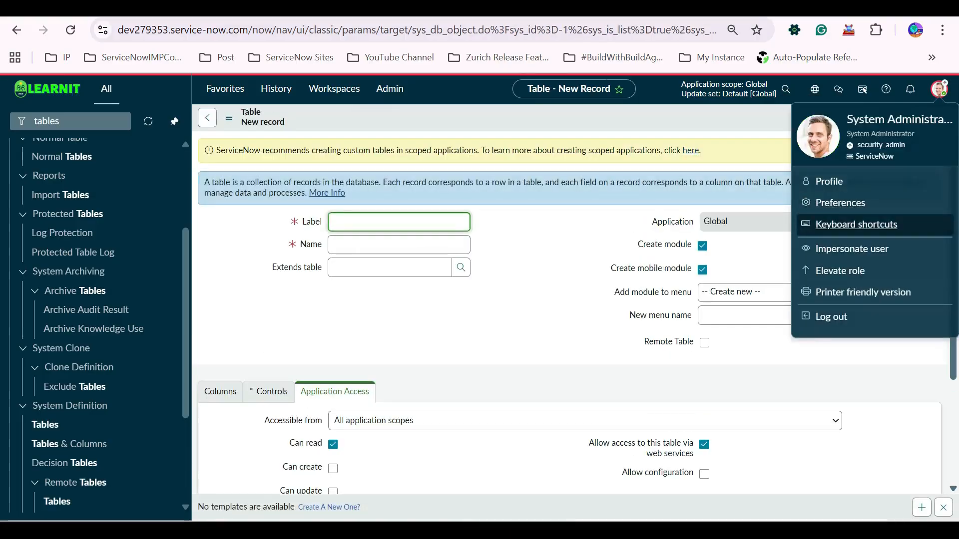
{"action": "left_click", "coordinate": [840, 271]}
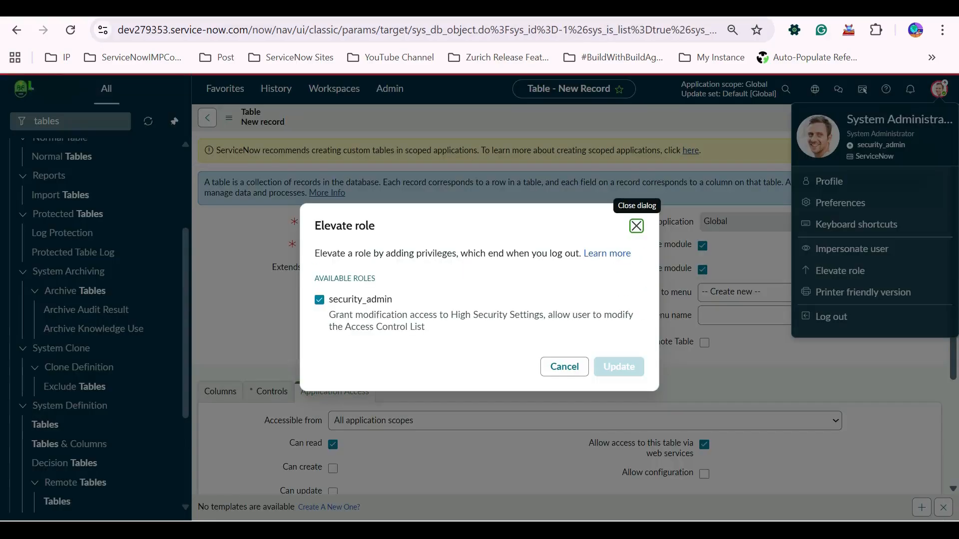
{"action": "left_click", "coordinate": [618, 367]}
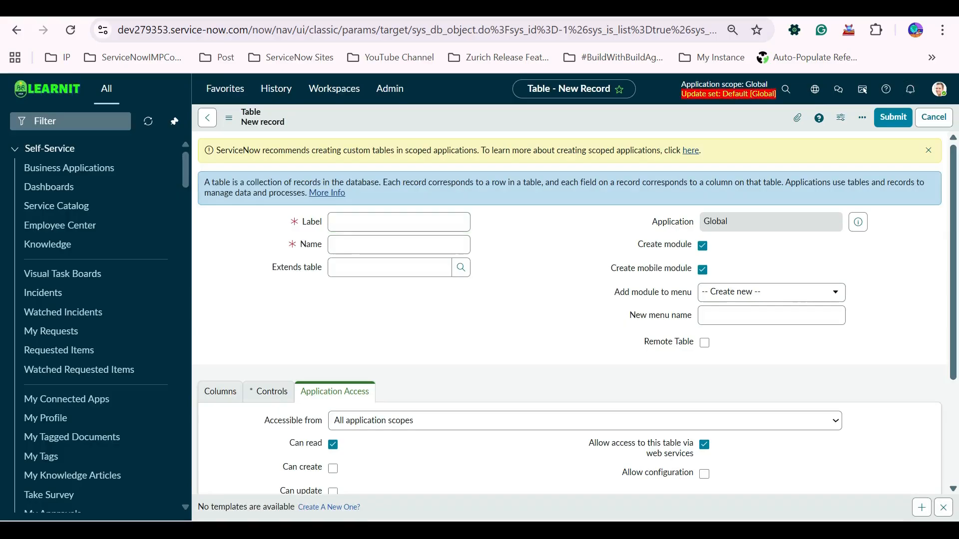
Elevate the session to security_admin again from the new table record and check the active role under the user profile.
{"action": "left_click", "coordinate": [939, 88]}
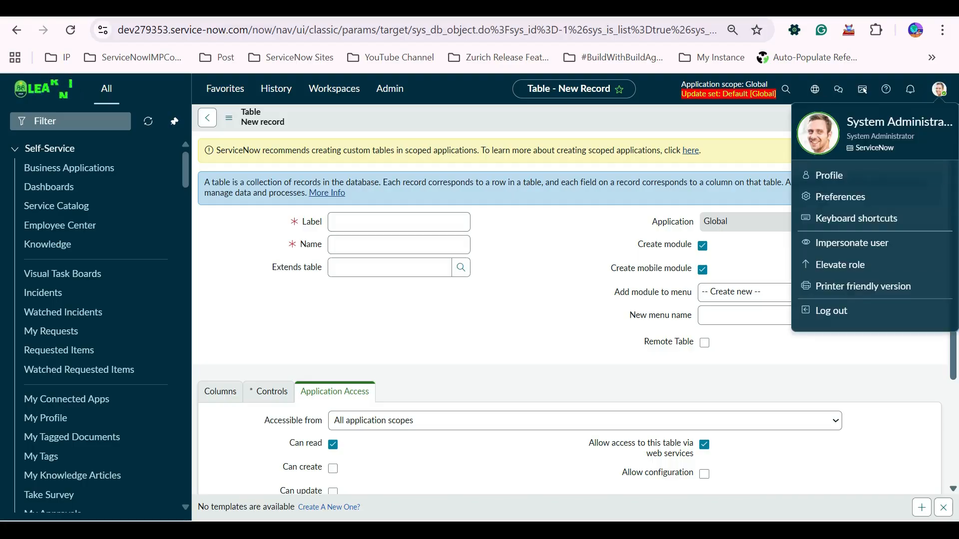
{"action": "left_click", "coordinate": [840, 265]}
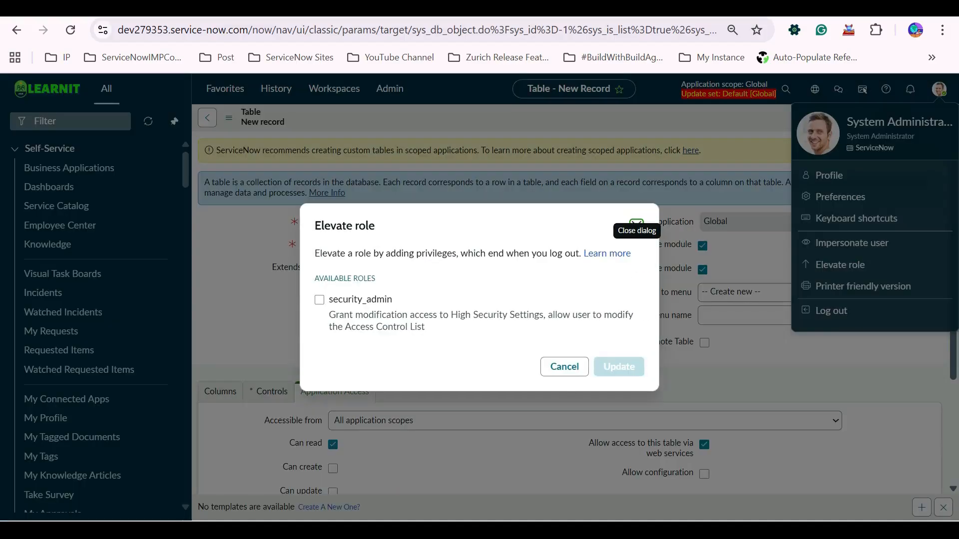
{"action": "left_click", "coordinate": [320, 300]}
{"action": "left_click", "coordinate": [619, 367]}
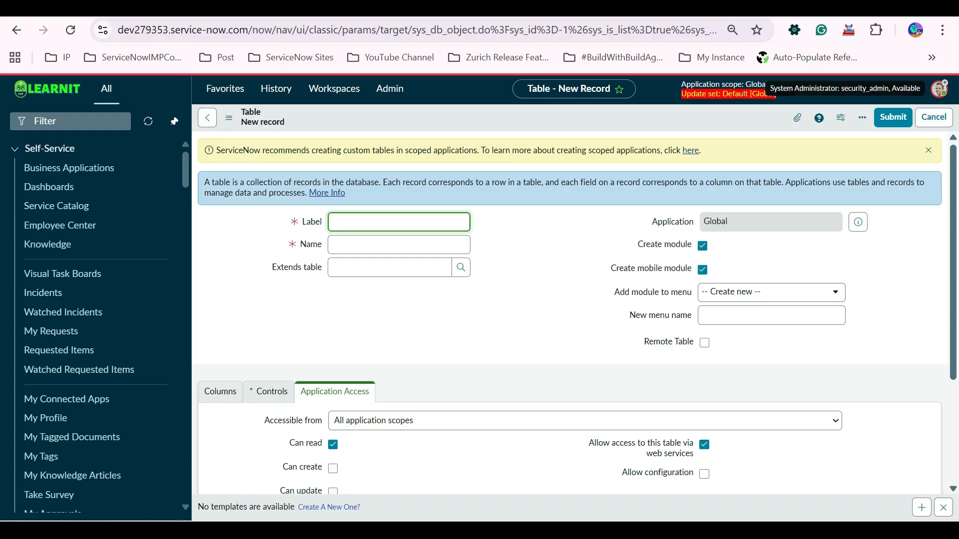
{"action": "left_click", "coordinate": [939, 89]}
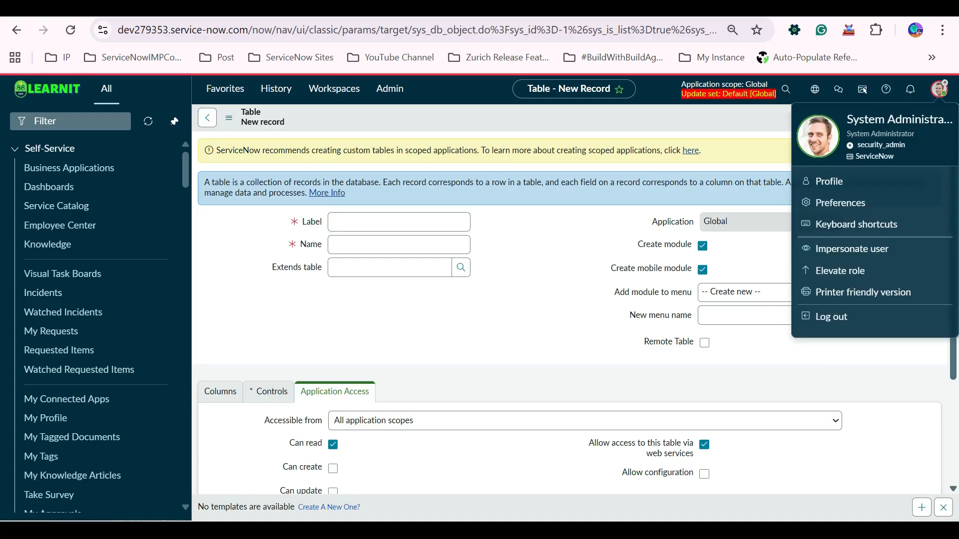
Clear security_admin in the available elevated roles and update the session.
{"action": "key", "text": "Return"}
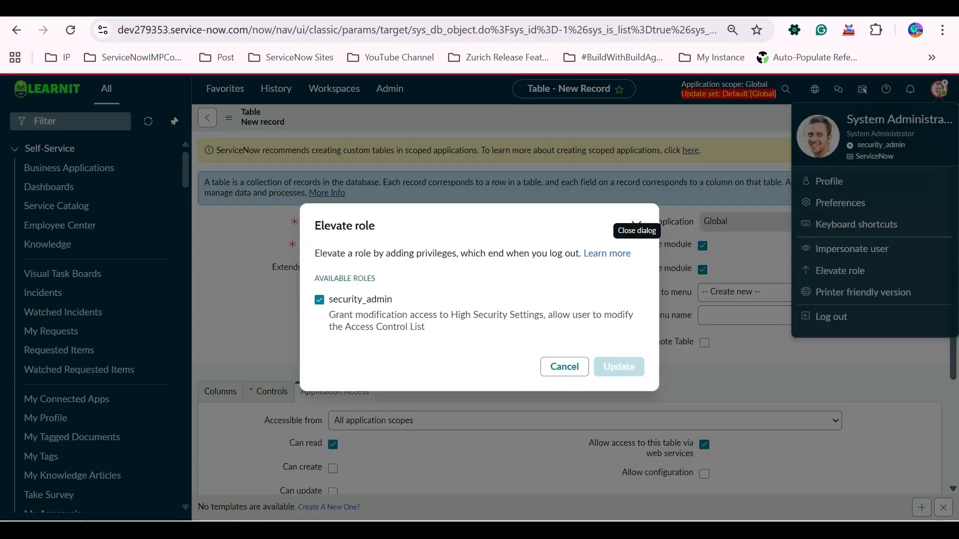
{"action": "left_click", "coordinate": [319, 299]}
{"action": "left_click", "coordinate": [618, 366]}
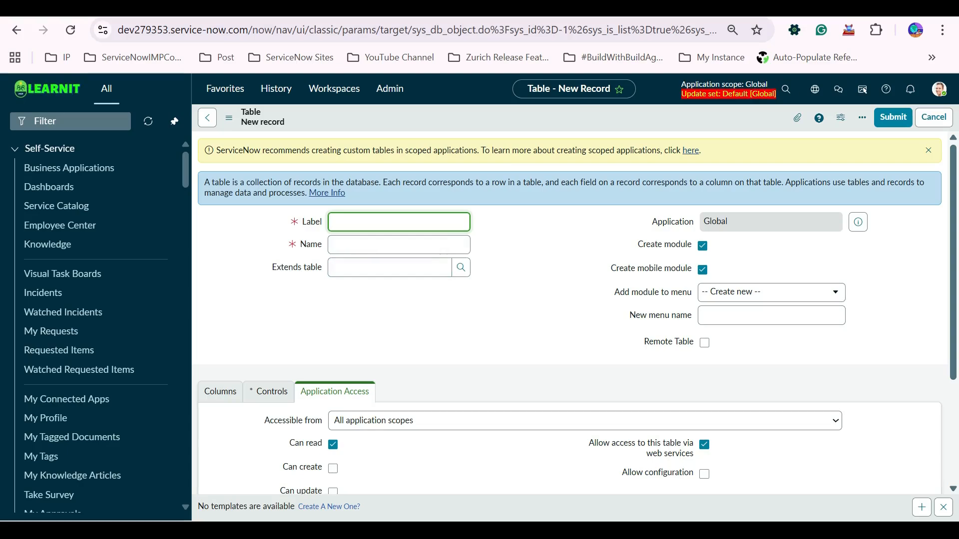
Look through the available application scopes while keeping Global as the current scope.
{"action": "left_click", "coordinate": [724, 85]}
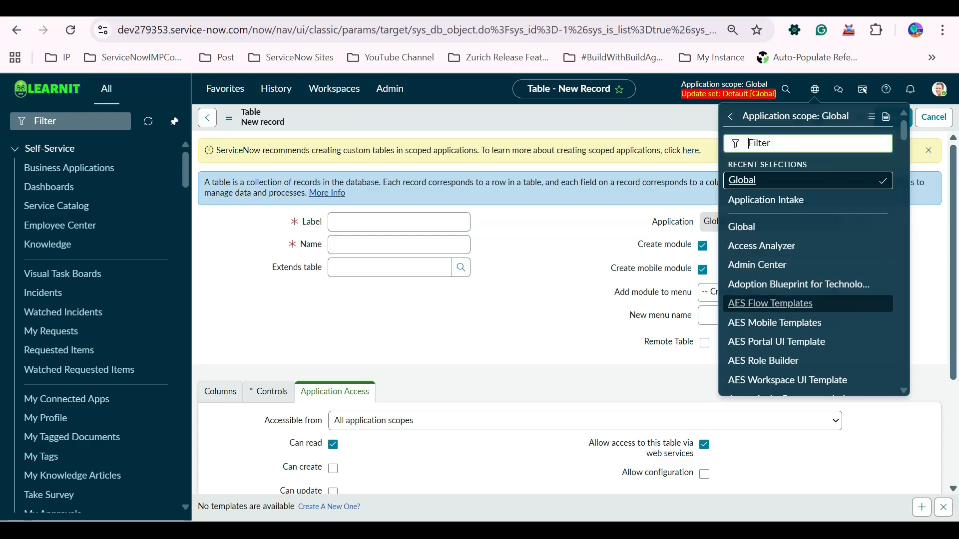
{"action": "scroll", "coordinate": [799, 225], "scroll_direction": "down", "scroll_amount": 10}
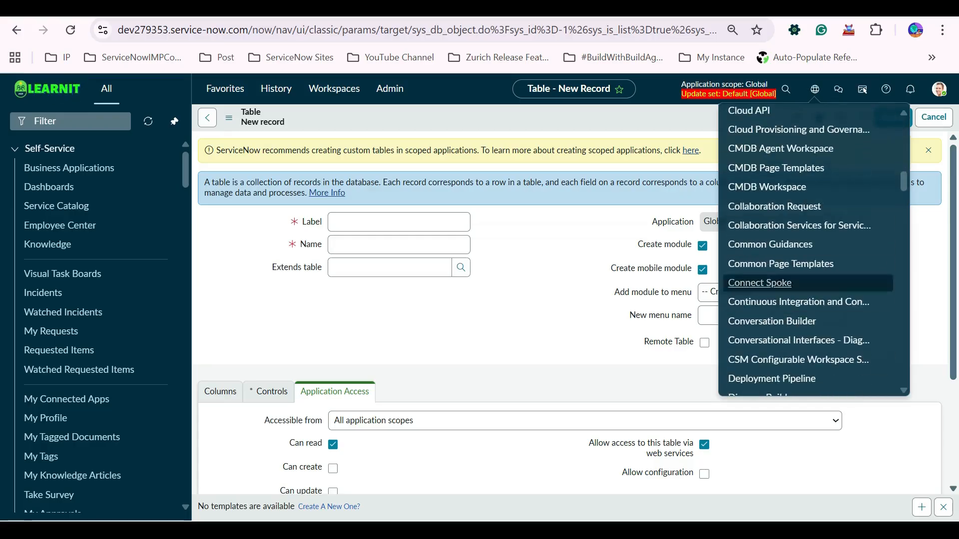
{"action": "scroll", "coordinate": [807, 275], "scroll_direction": "down", "scroll_amount": 4}
{"action": "scroll", "coordinate": [807, 322], "scroll_direction": "up", "scroll_amount": 14}
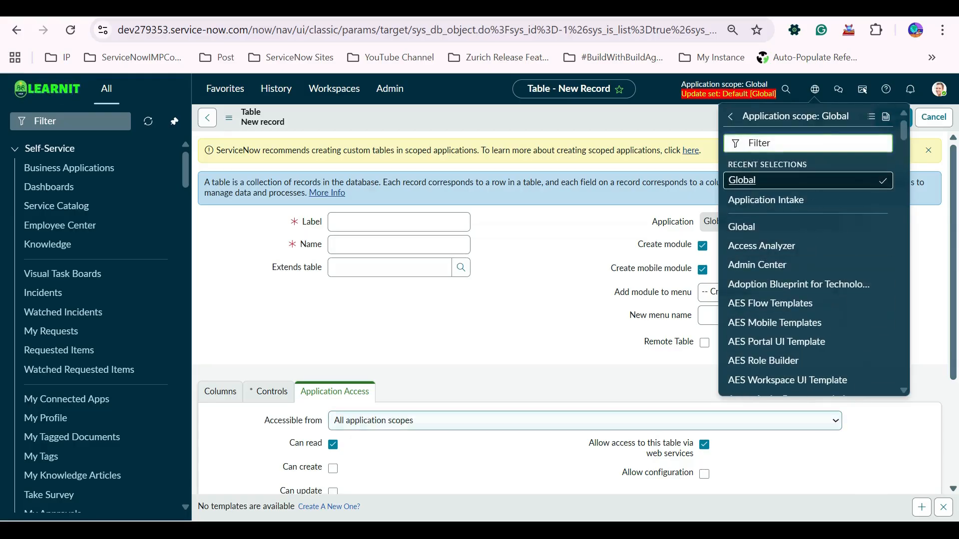
{"action": "key", "text": "Escape"}
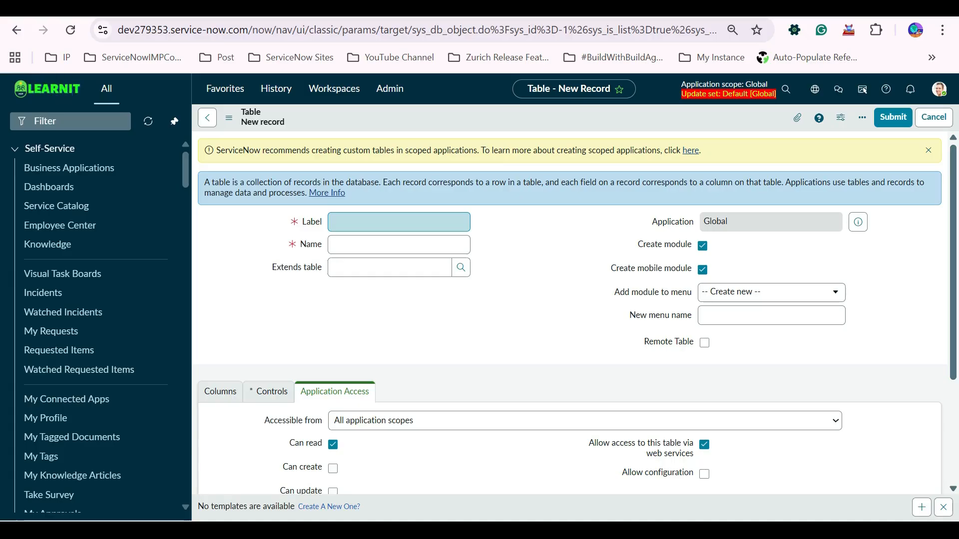
Label the new table "New Table" and accept u_new_table as its internal name.
{"action": "left_click", "coordinate": [399, 222]}
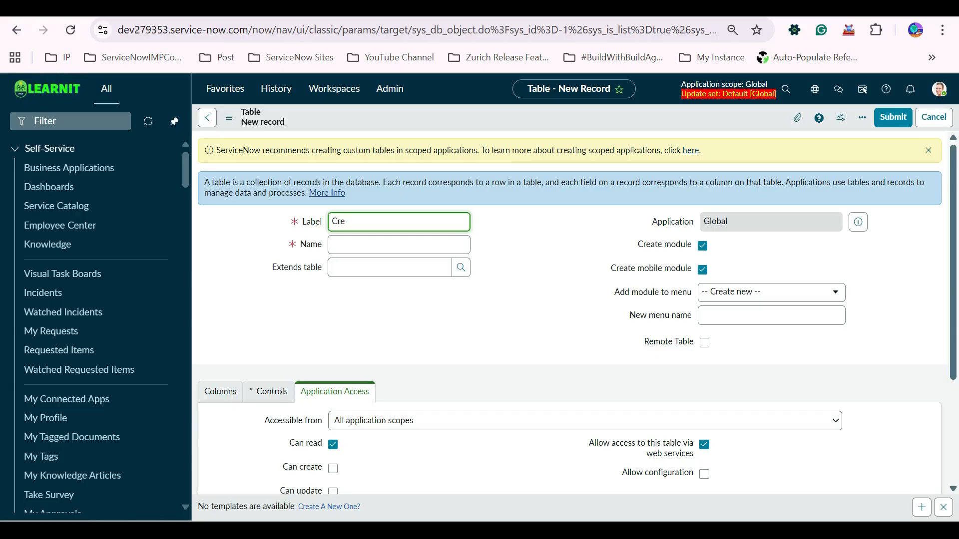
{"action": "type", "text": "New "}
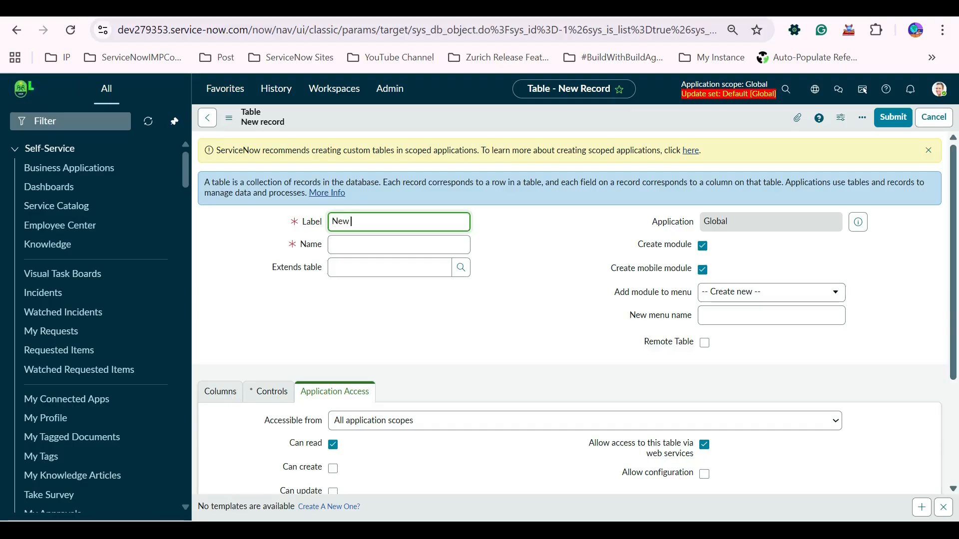
{"action": "type", "text": "Table"}
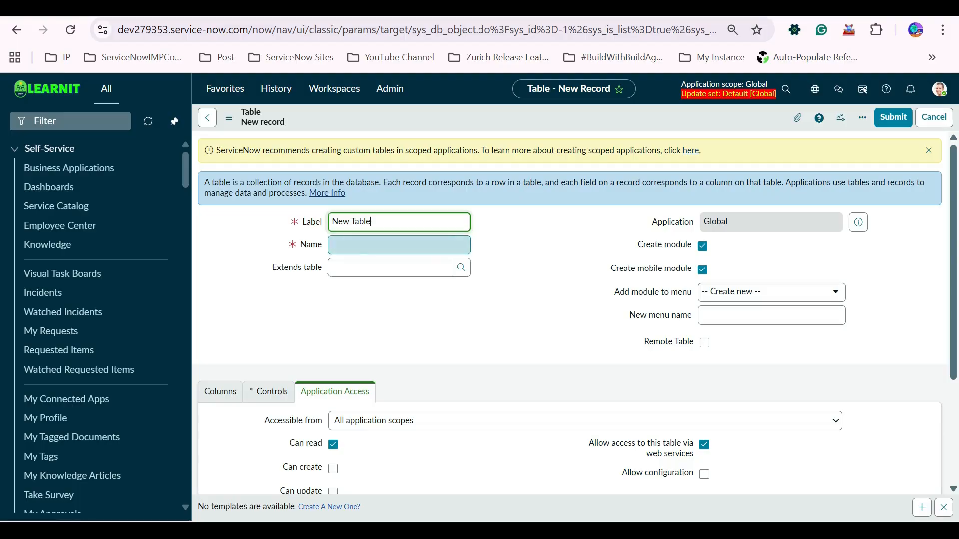
{"action": "key", "text": "Tab"}
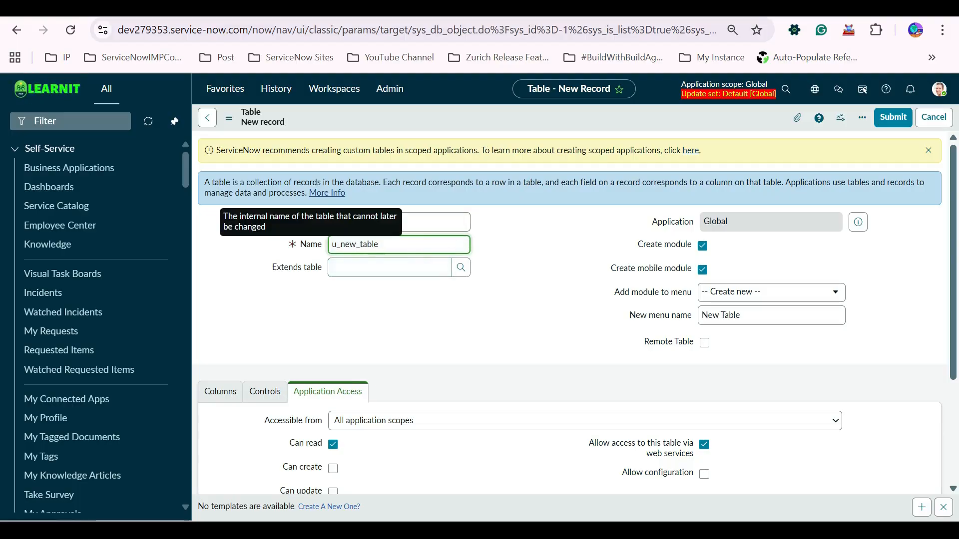
{"action": "key", "text": "ctrl+a"}
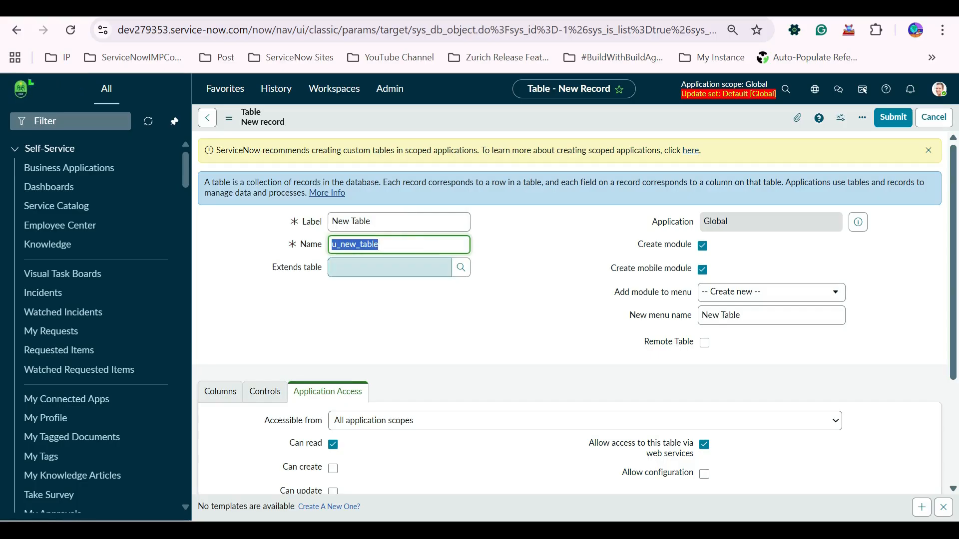
{"action": "left_click", "coordinate": [386, 245]}
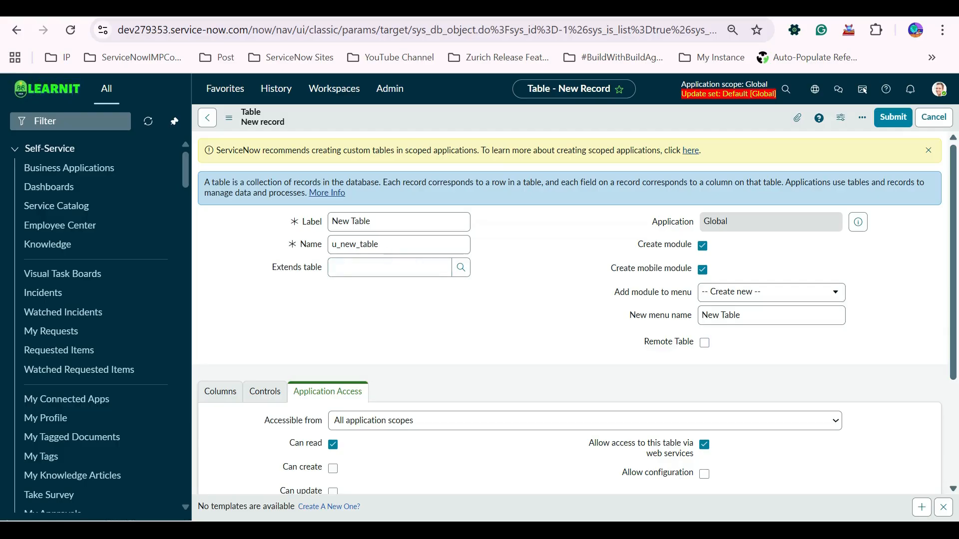
Check which existing menus the table's module can be added to, keeping "-- Create new --" selected.
{"action": "left_click", "coordinate": [771, 292]}
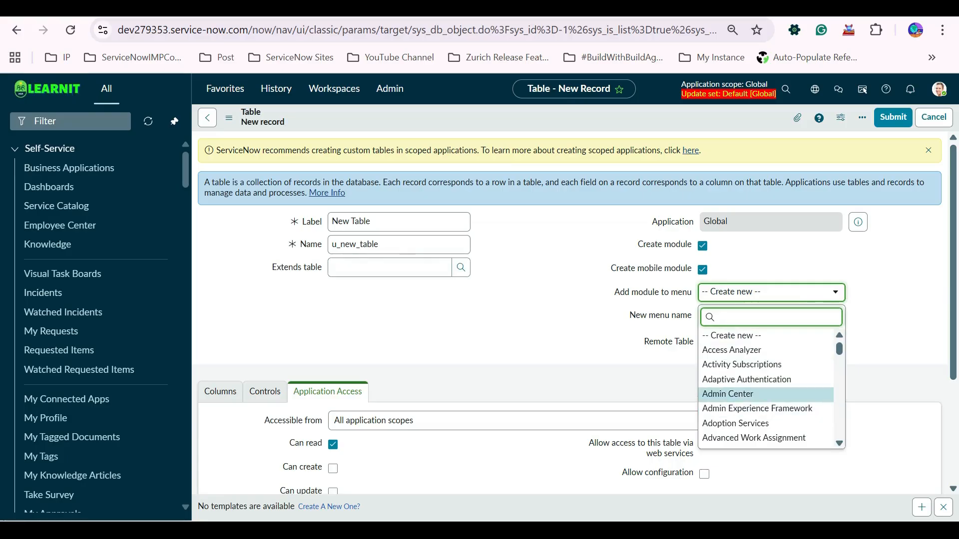
{"action": "left_click", "coordinate": [770, 293]}
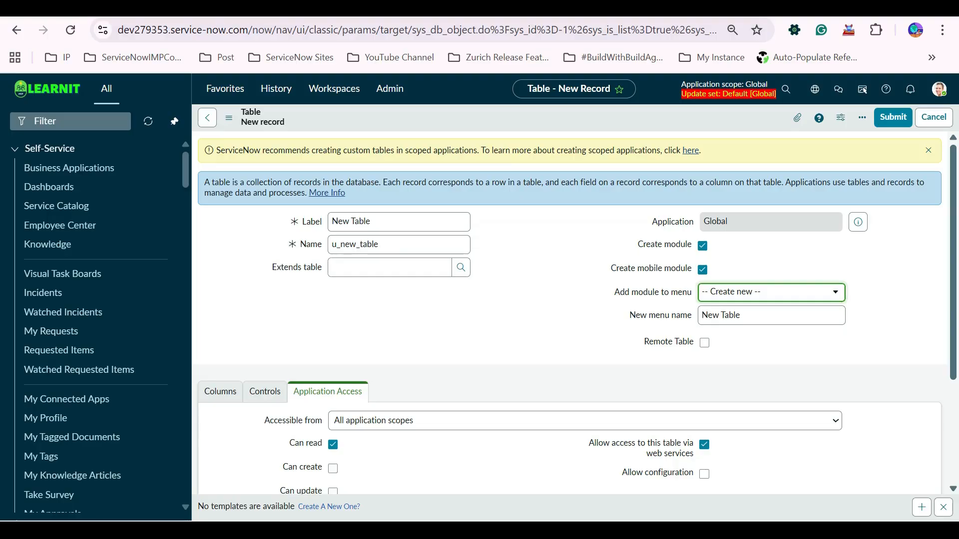
{"action": "left_click", "coordinate": [942, 30]}
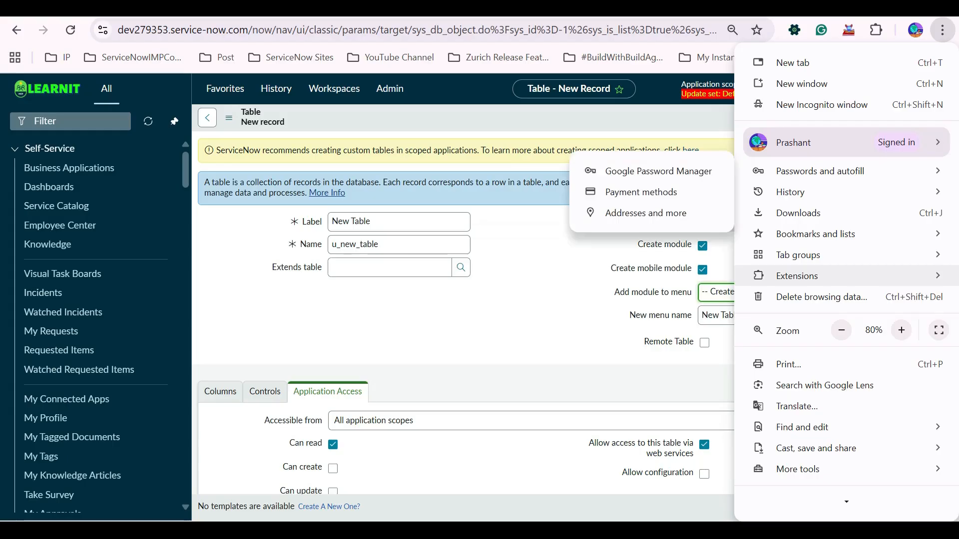
{"action": "mouse_move", "coordinate": [823, 275]}
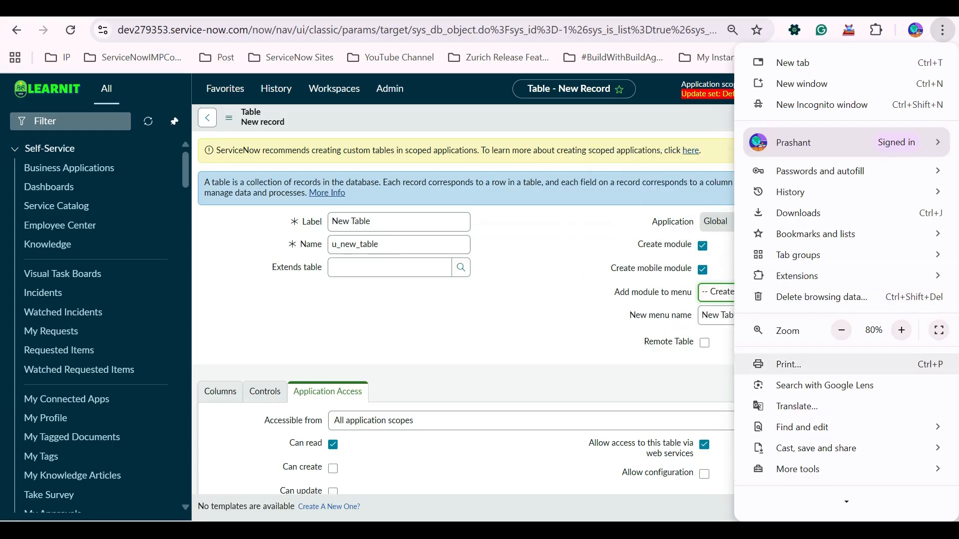
{"action": "mouse_move", "coordinate": [824, 234]}
{"action": "left_click", "coordinate": [530, 159]}
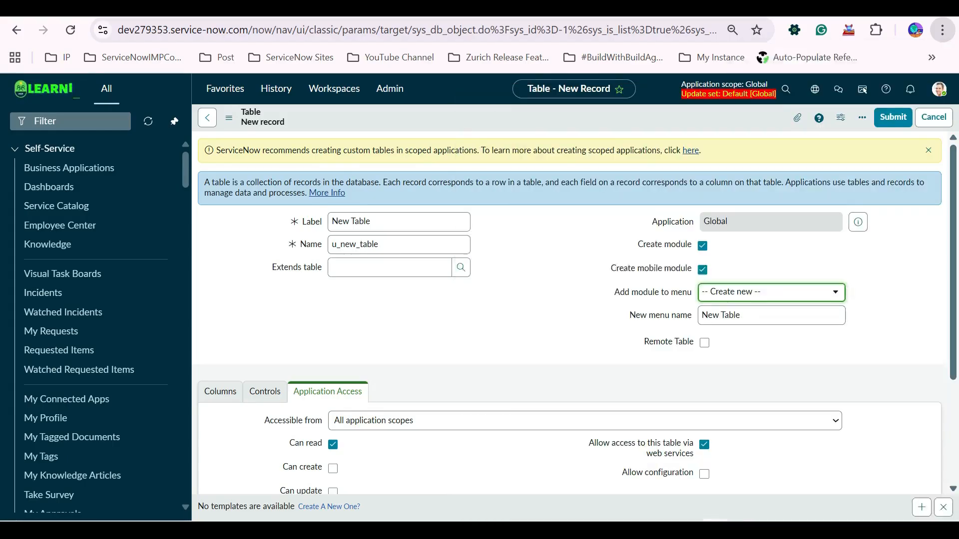
Review the new table's column definitions and the suggestions for extending another table, leaving the parent table empty.
{"action": "double_click", "coordinate": [730, 290]}
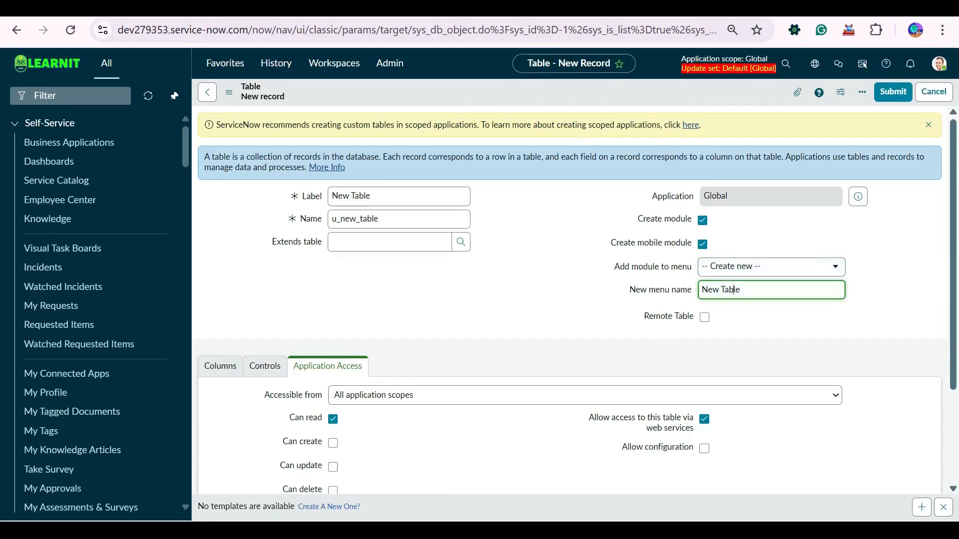
{"action": "left_click", "coordinate": [759, 290]}
{"action": "left_click", "coordinate": [220, 366]}
{"action": "scroll", "coordinate": [569, 299], "scroll_direction": "down", "scroll_amount": 3}
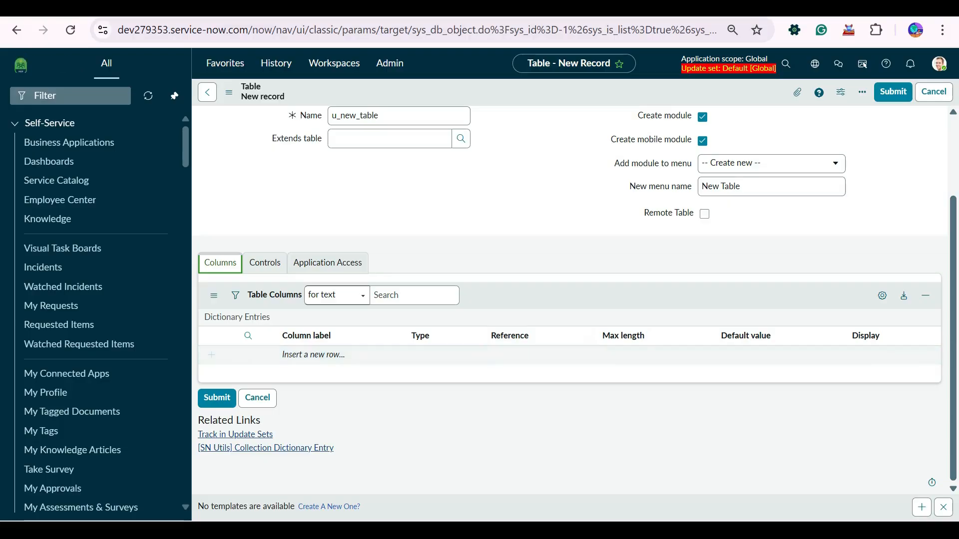
{"action": "scroll", "coordinate": [399, 197], "scroll_direction": "up", "scroll_amount": 3}
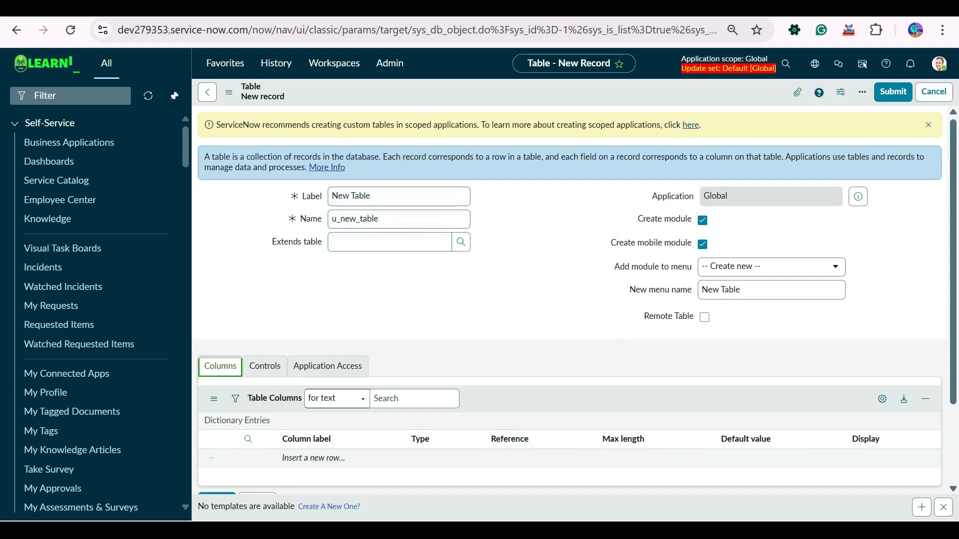
{"action": "left_click", "coordinate": [389, 242]}
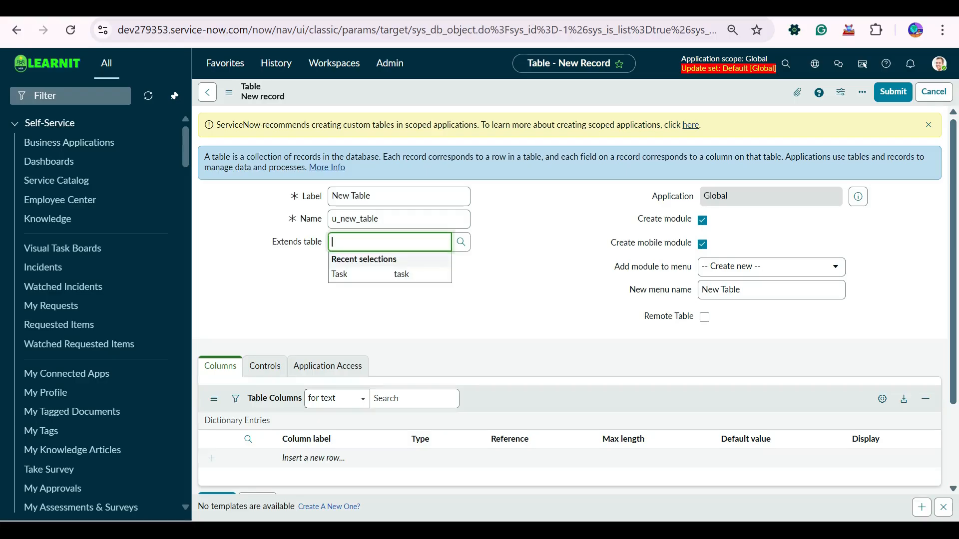
{"action": "key", "text": "super"}
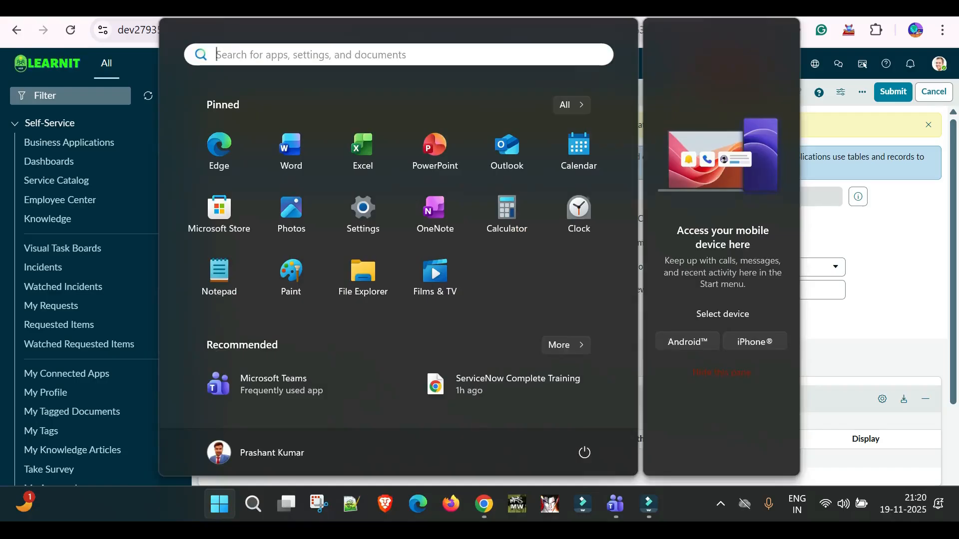
{"action": "key", "text": "super"}
{"action": "left_click", "coordinate": [400, 313]}
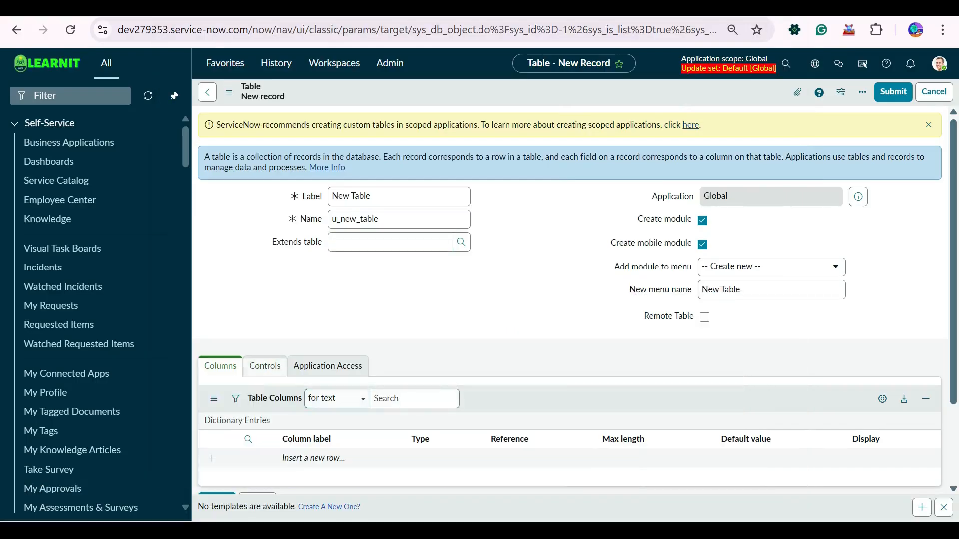
Turn off automatic creation of access controls for the new table.
{"action": "left_click", "coordinate": [265, 366]}
{"action": "scroll", "coordinate": [631, 290], "scroll_direction": "down", "scroll_amount": 3}
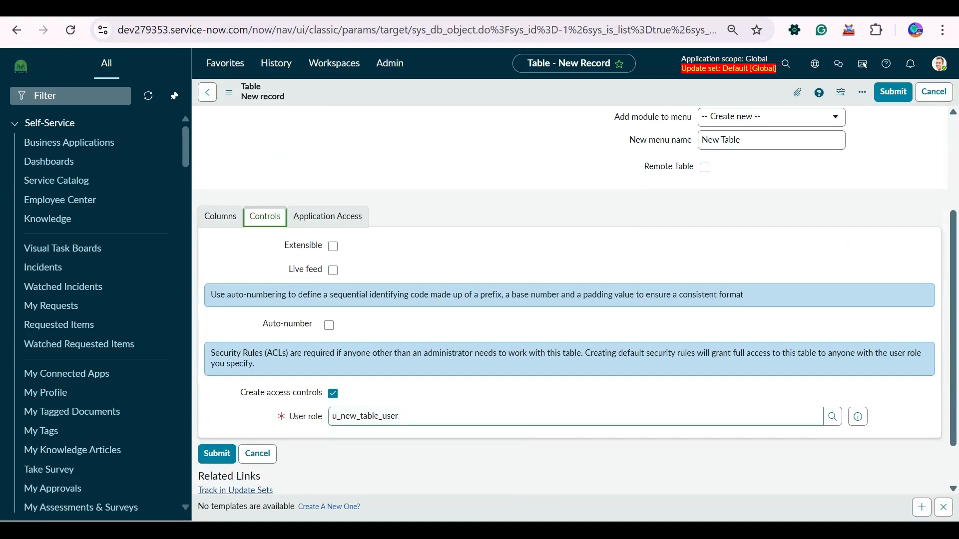
{"action": "scroll", "coordinate": [569, 299], "scroll_direction": "down", "scroll_amount": 1}
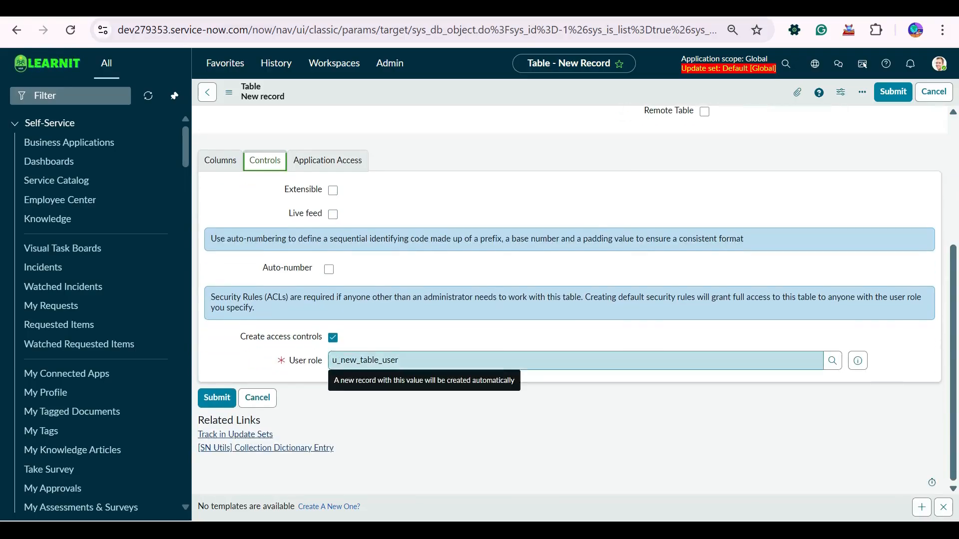
{"action": "left_click", "coordinate": [333, 338]}
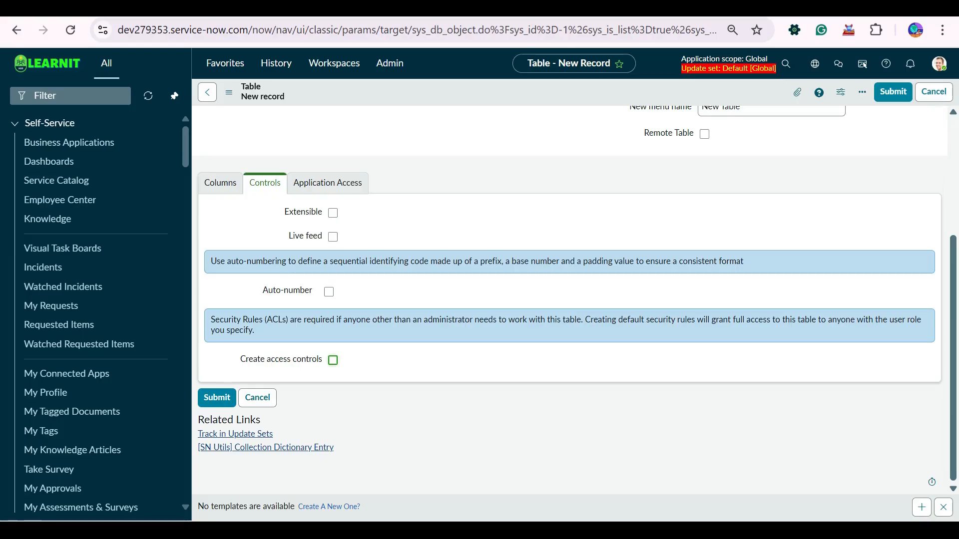
Enable auto-numbering for the new table, keeping the NEW prefix and setting the number to 10,000.
{"action": "left_click", "coordinate": [329, 292]}
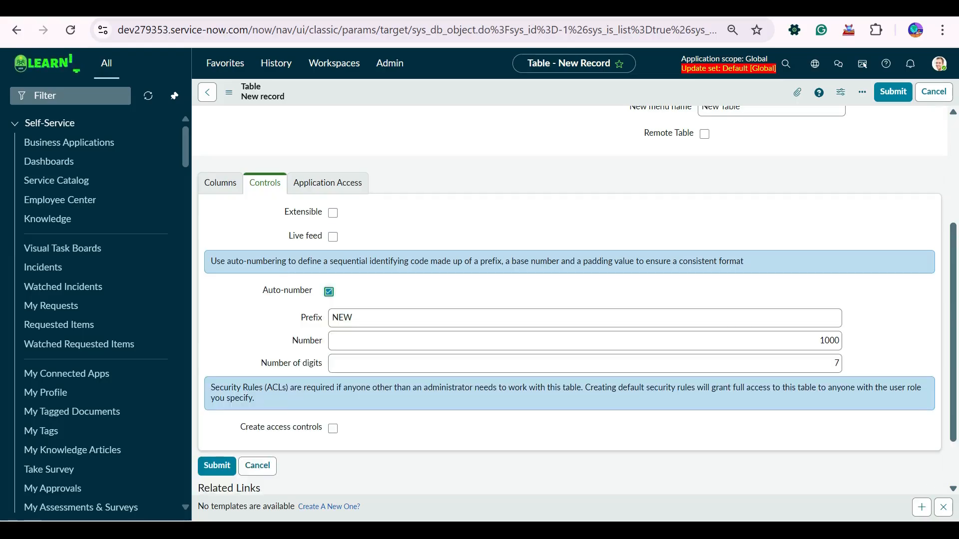
{"action": "left_click", "coordinate": [364, 319]}
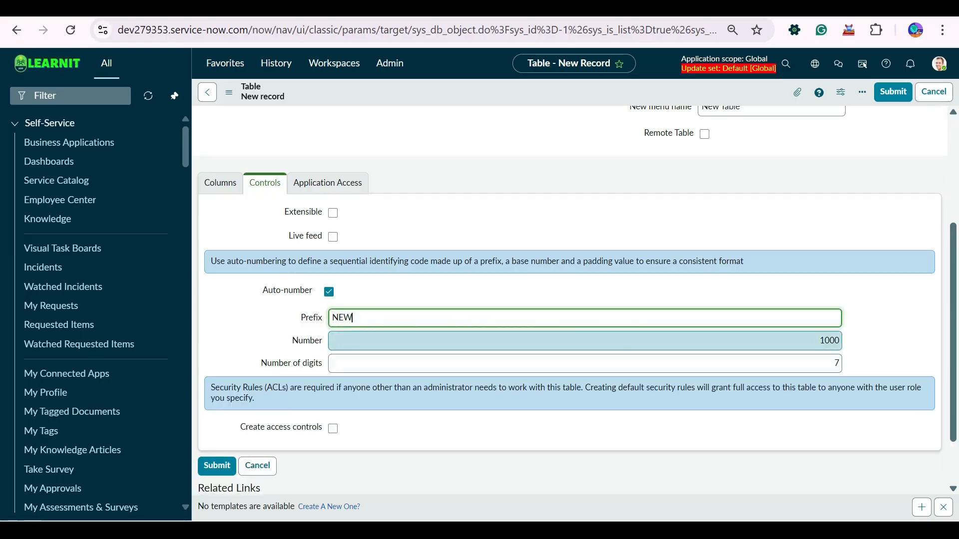
{"action": "left_click", "coordinate": [835, 340]}
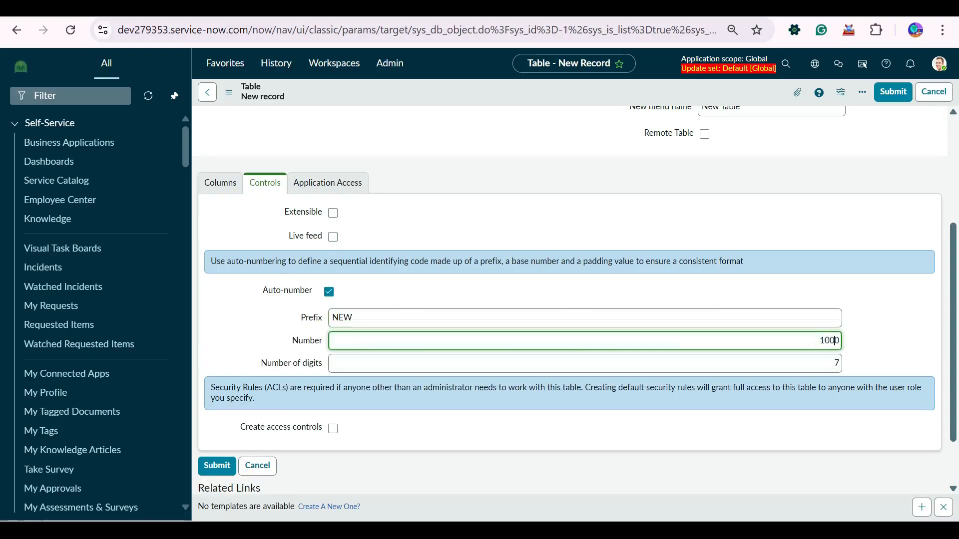
{"action": "type", "text": "0,"}
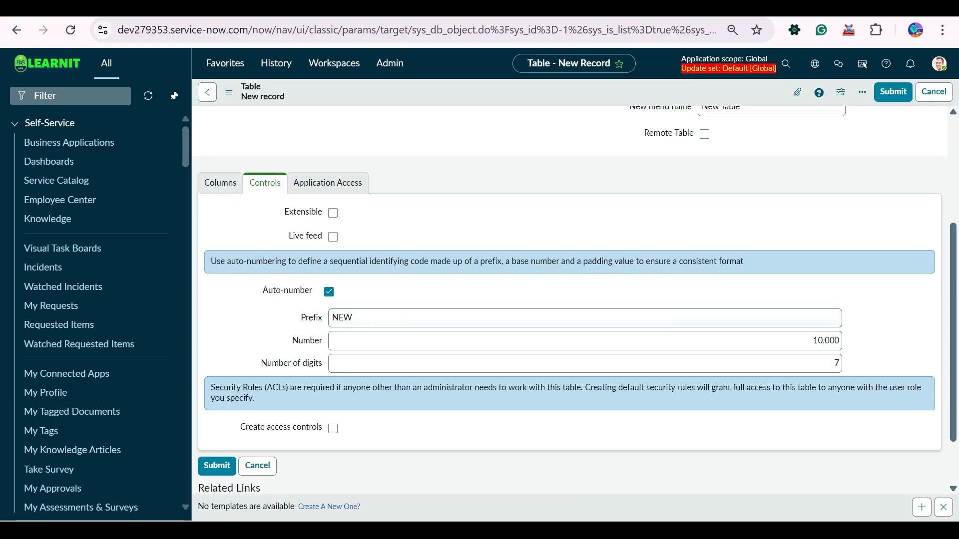
Enable Can create and Can update for the table's application access and submit the new table.
{"action": "scroll", "coordinate": [569, 309], "scroll_direction": "up", "scroll_amount": 4}
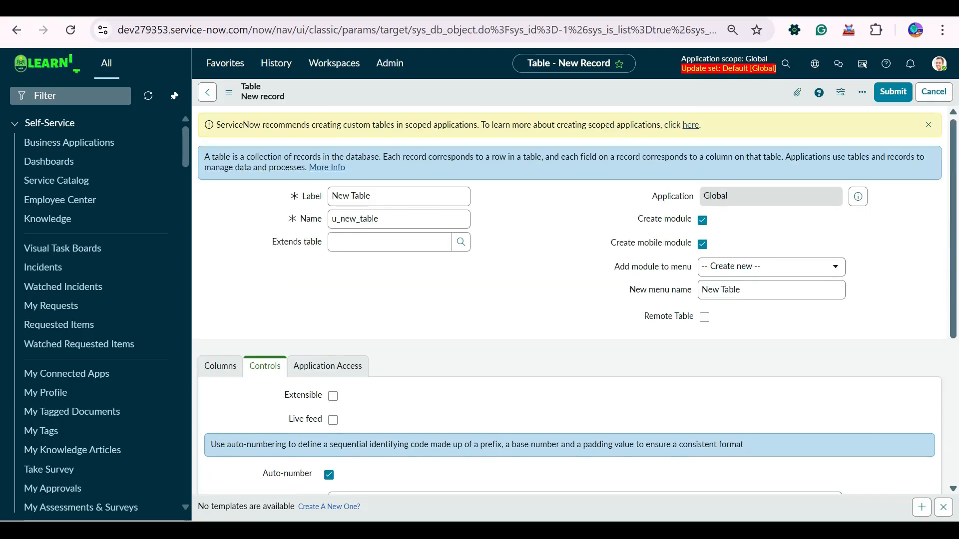
{"action": "scroll", "coordinate": [569, 310], "scroll_direction": "down", "scroll_amount": 5}
{"action": "scroll", "coordinate": [570, 299], "scroll_direction": "up", "scroll_amount": 3}
{"action": "left_click", "coordinate": [328, 265]}
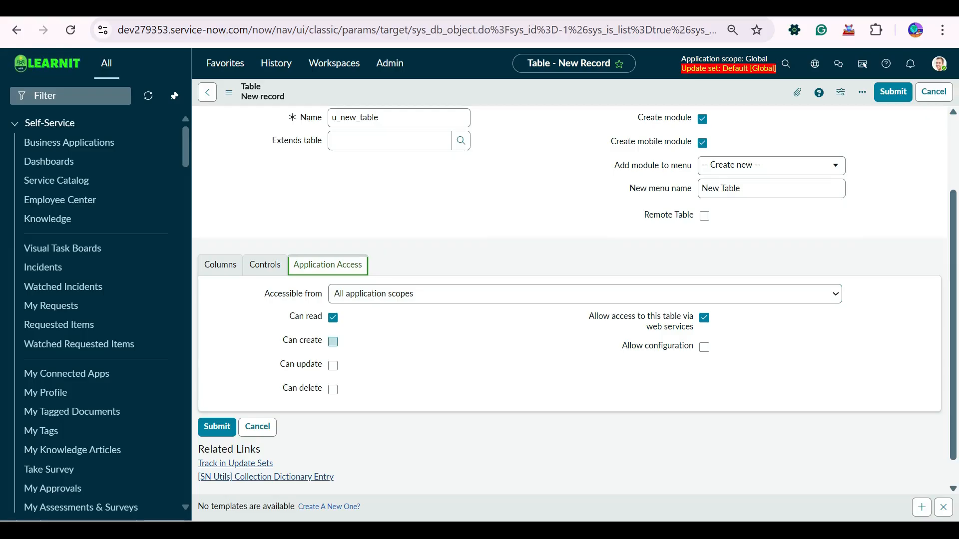
{"action": "left_click", "coordinate": [333, 342]}
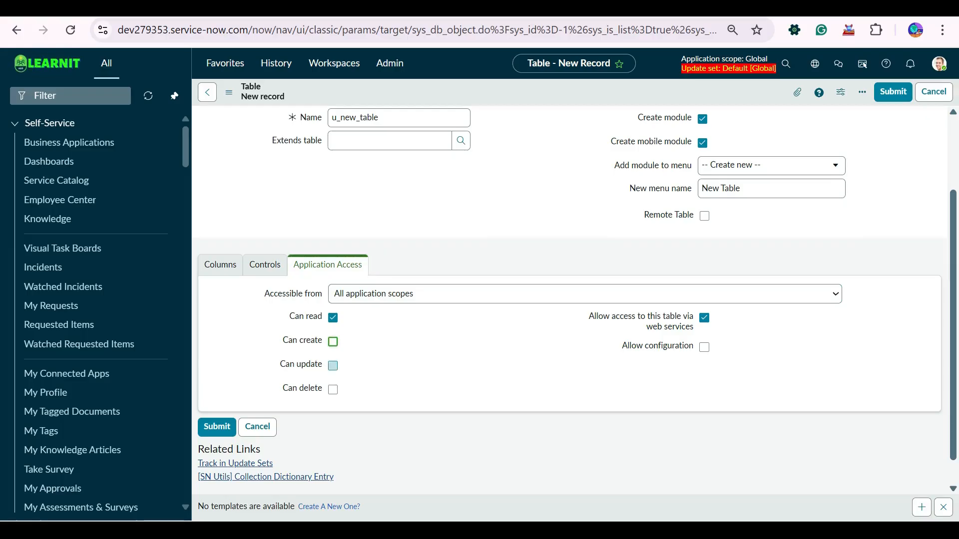
{"action": "left_click", "coordinate": [332, 342]}
{"action": "left_click", "coordinate": [332, 366]}
{"action": "scroll", "coordinate": [574, 289], "scroll_direction": "up", "scroll_amount": 3}
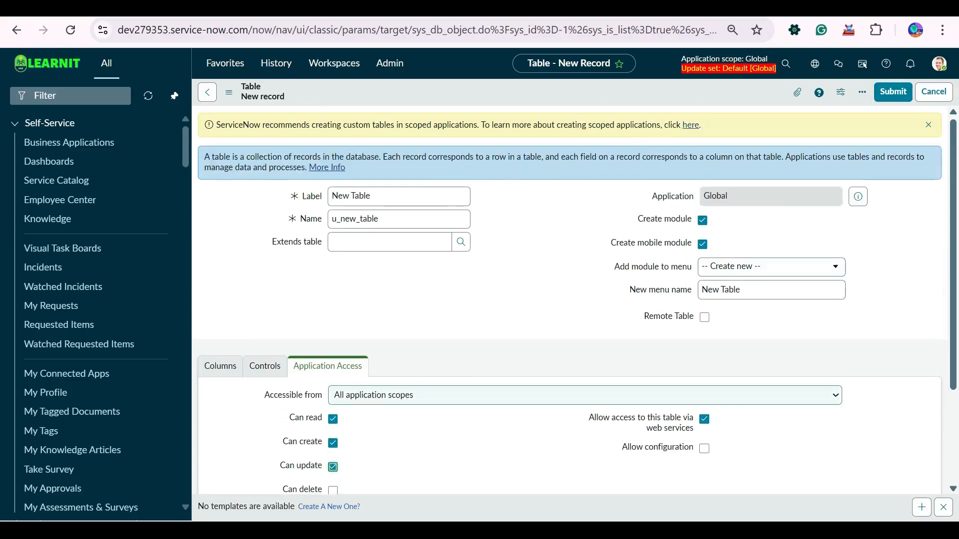
{"action": "left_click", "coordinate": [893, 91]}
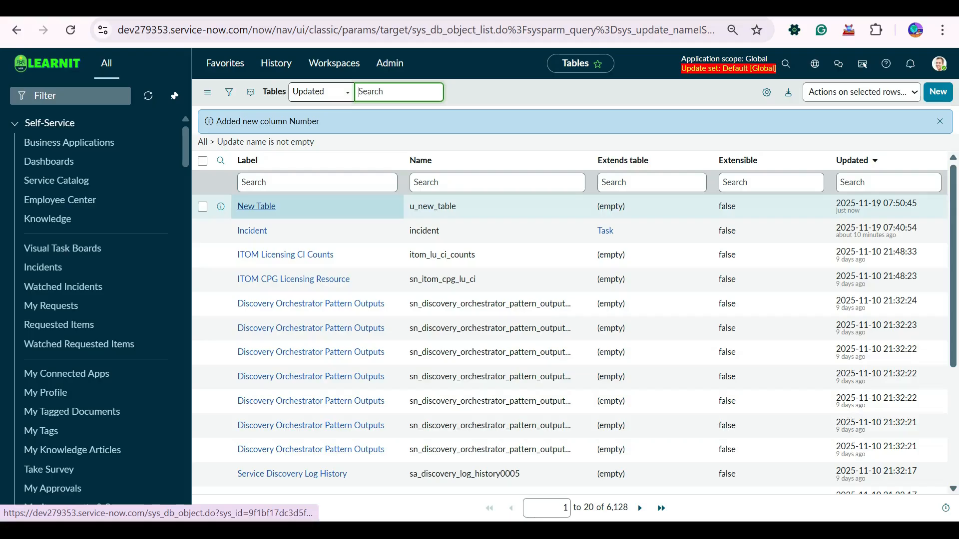
Open the New Table record and show its related access controls.
{"action": "left_click", "coordinate": [256, 206]}
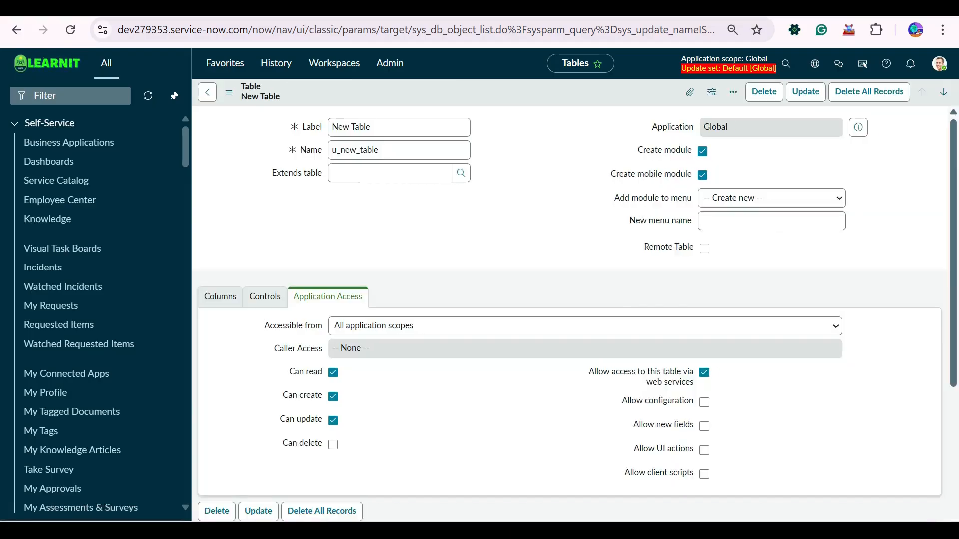
{"action": "scroll", "coordinate": [570, 300], "scroll_direction": "down", "scroll_amount": 6}
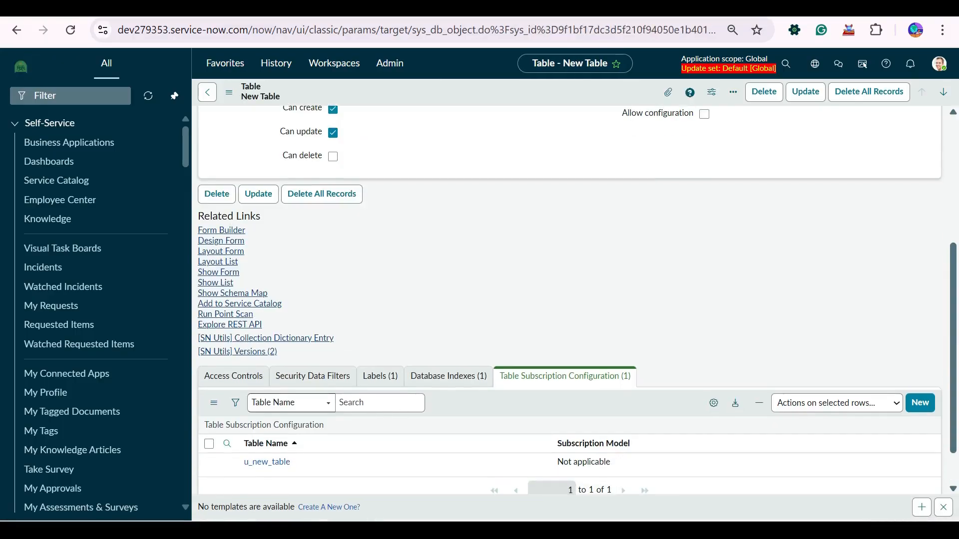
{"action": "left_click", "coordinate": [233, 377]}
{"action": "scroll", "coordinate": [569, 299], "scroll_direction": "up", "scroll_amount": 3}
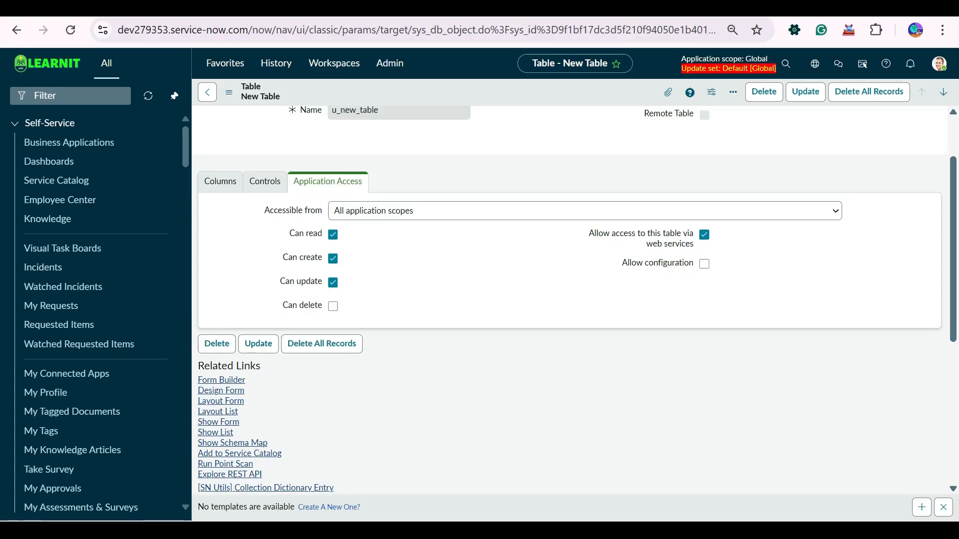
Examine the table's numbering and access control settings, its columns, its related access controls and its application access settings.
{"action": "left_click", "coordinate": [265, 182]}
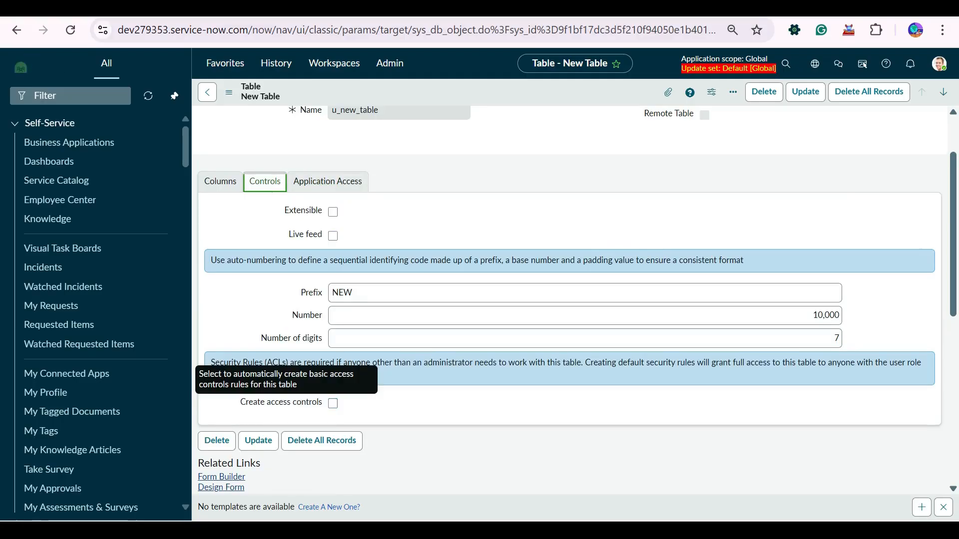
{"action": "scroll", "coordinate": [450, 392], "scroll_direction": "down", "scroll_amount": 3}
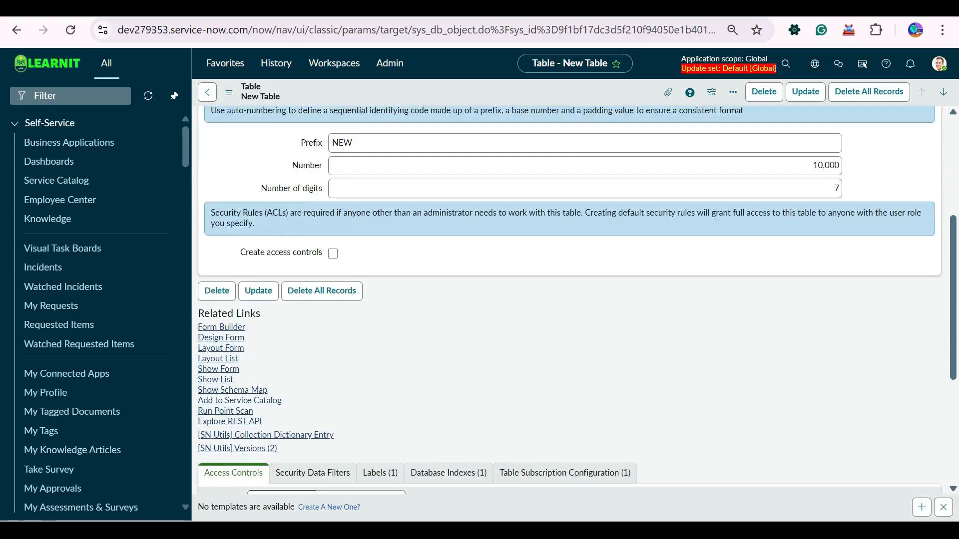
{"action": "scroll", "coordinate": [449, 392], "scroll_direction": "up", "scroll_amount": 5}
{"action": "left_click", "coordinate": [220, 259]}
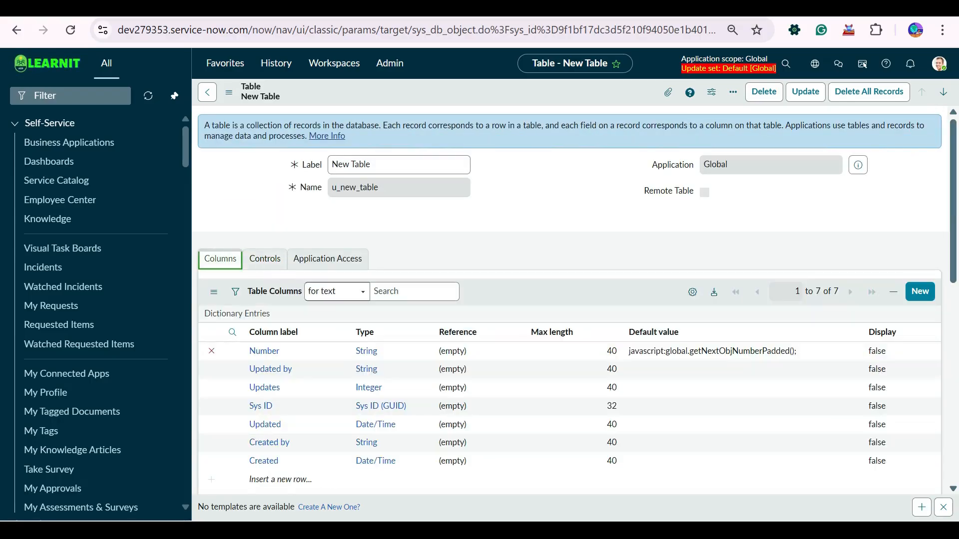
{"action": "left_click", "coordinate": [265, 259]}
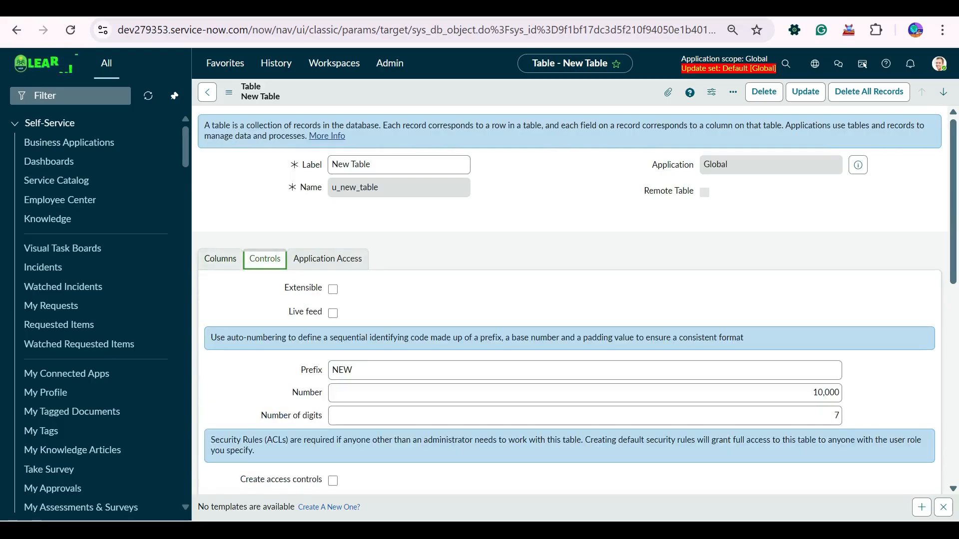
{"action": "scroll", "coordinate": [569, 300], "scroll_direction": "down", "scroll_amount": 5}
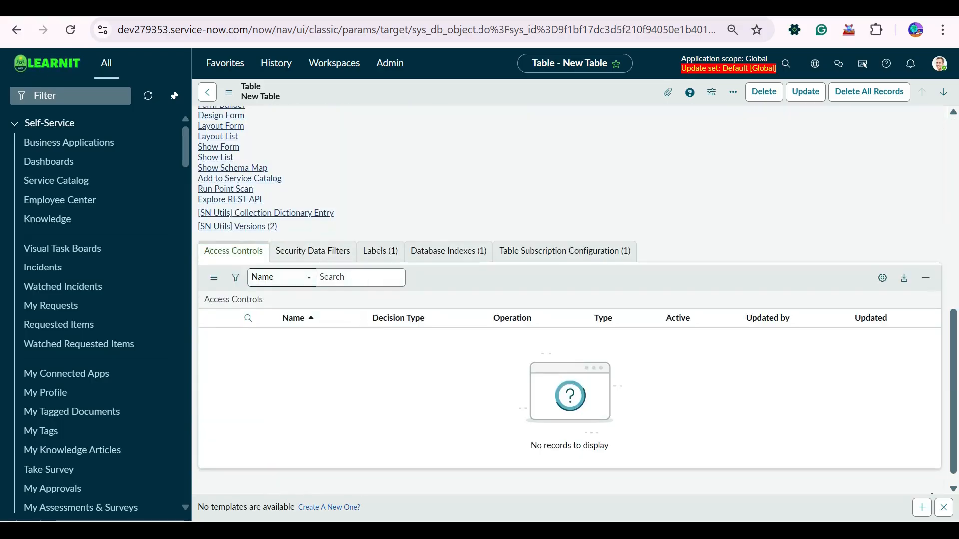
{"action": "scroll", "coordinate": [569, 299], "scroll_direction": "up", "scroll_amount": 6}
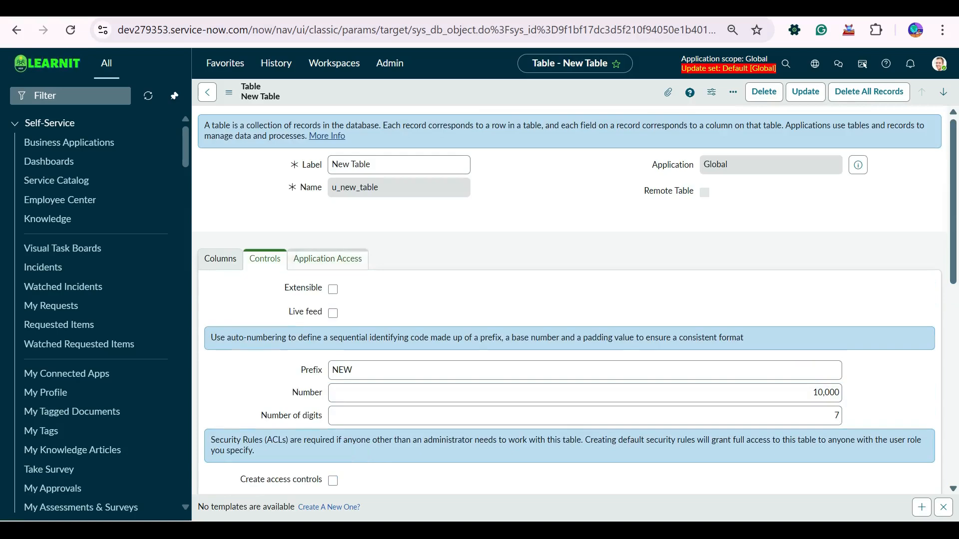
{"action": "left_click", "coordinate": [328, 260]}
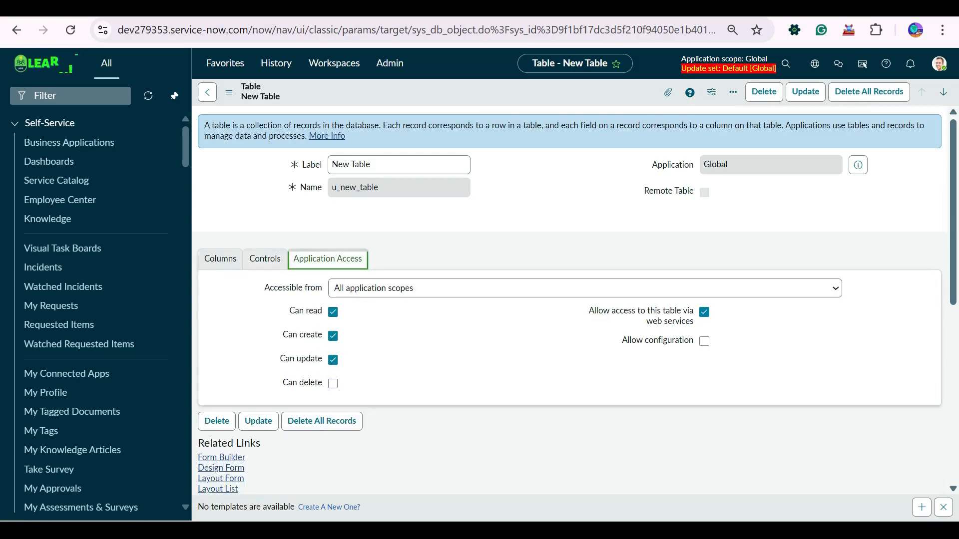
Find the New Tables module by filtering the navigator for "new tab", open its list and start a new record.
{"action": "left_click", "coordinate": [70, 96]}
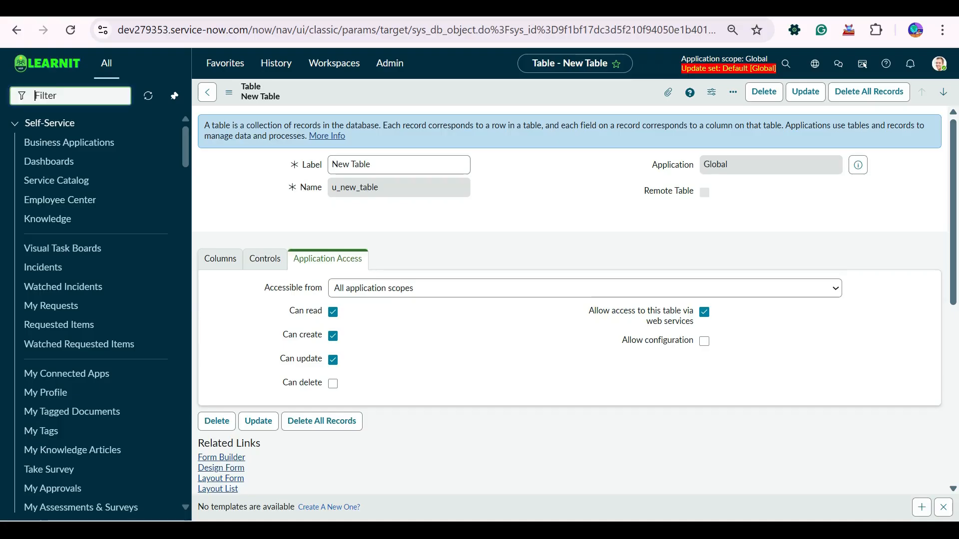
{"action": "type", "text": "new"}
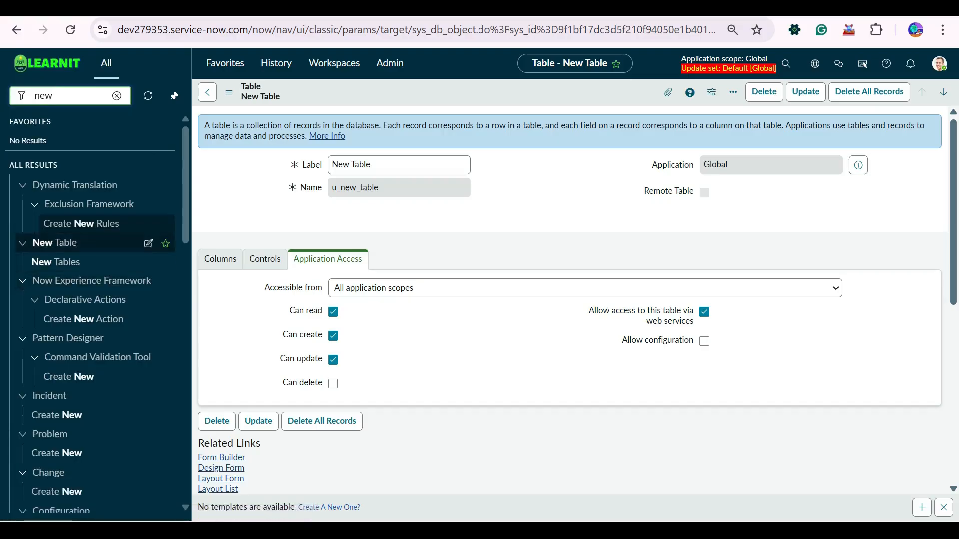
{"action": "type", "text": " tab"}
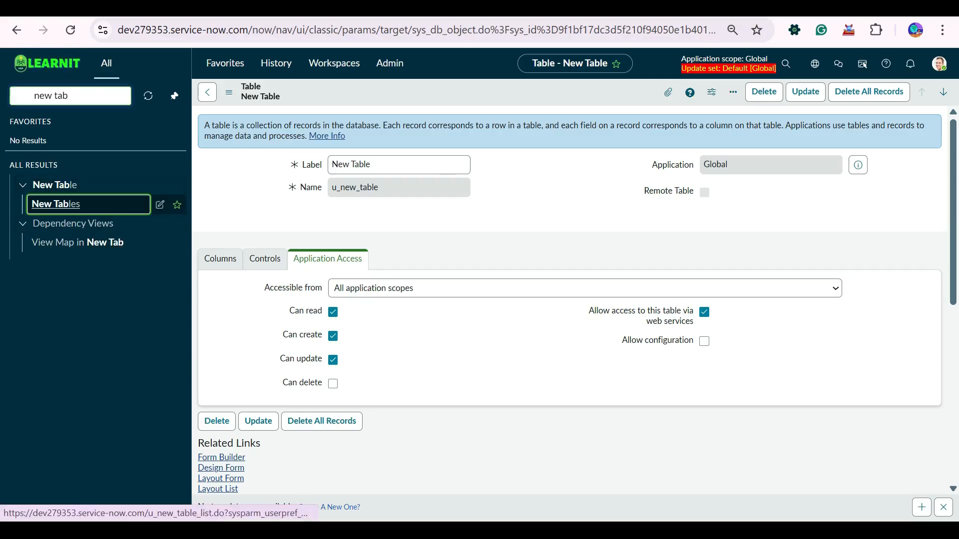
{"action": "left_click", "coordinate": [56, 204]}
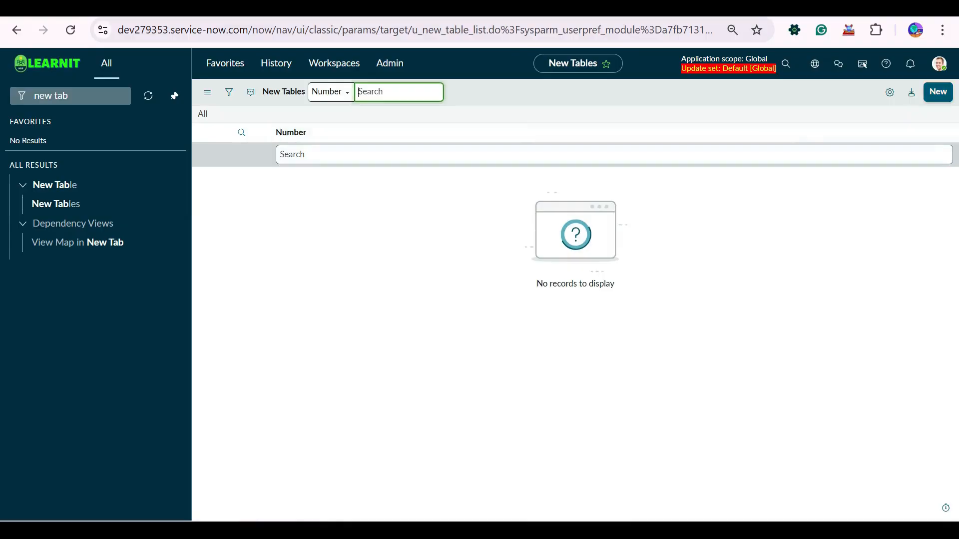
{"action": "left_click", "coordinate": [938, 92]}
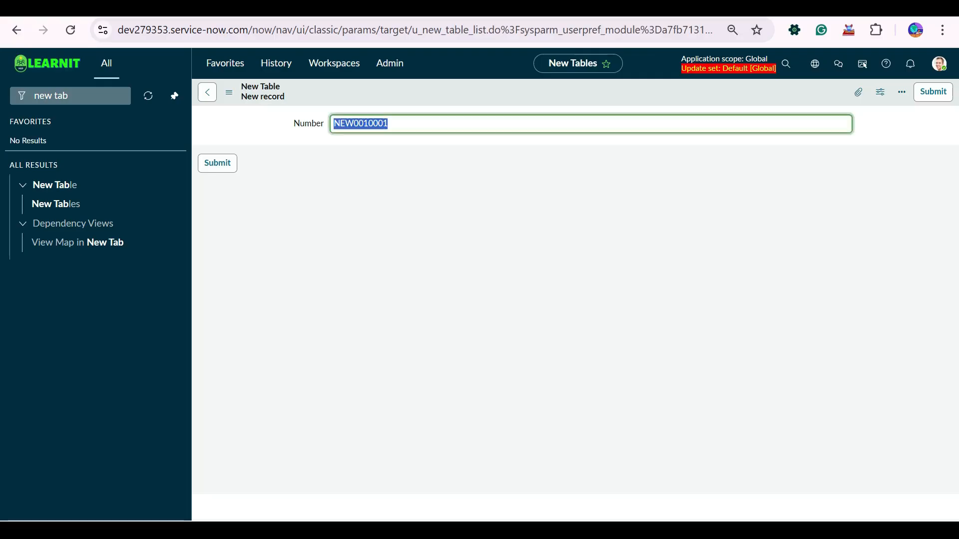
{"action": "left_click", "coordinate": [388, 124]}
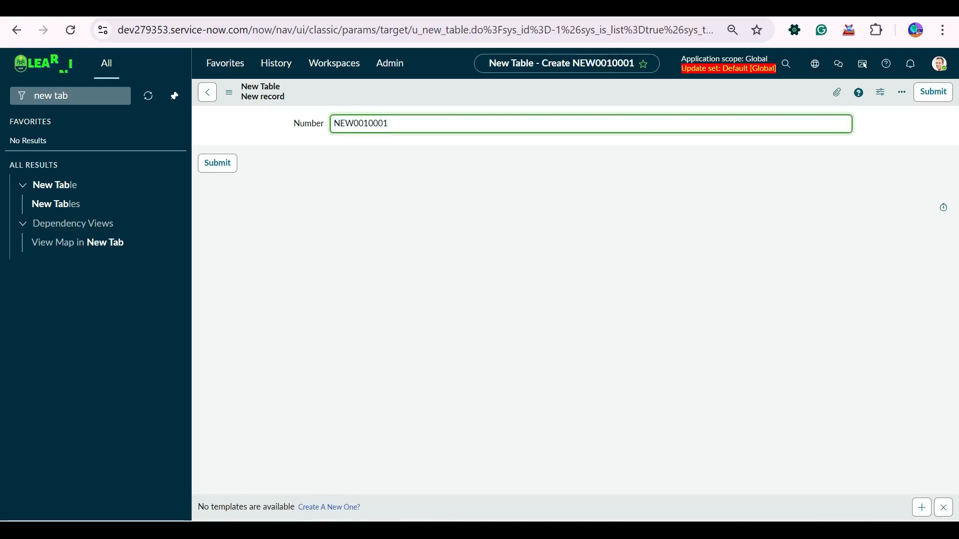
Reload the new record form twice to check how the auto-generated number changes.
{"action": "right_click", "coordinate": [440, 95]}
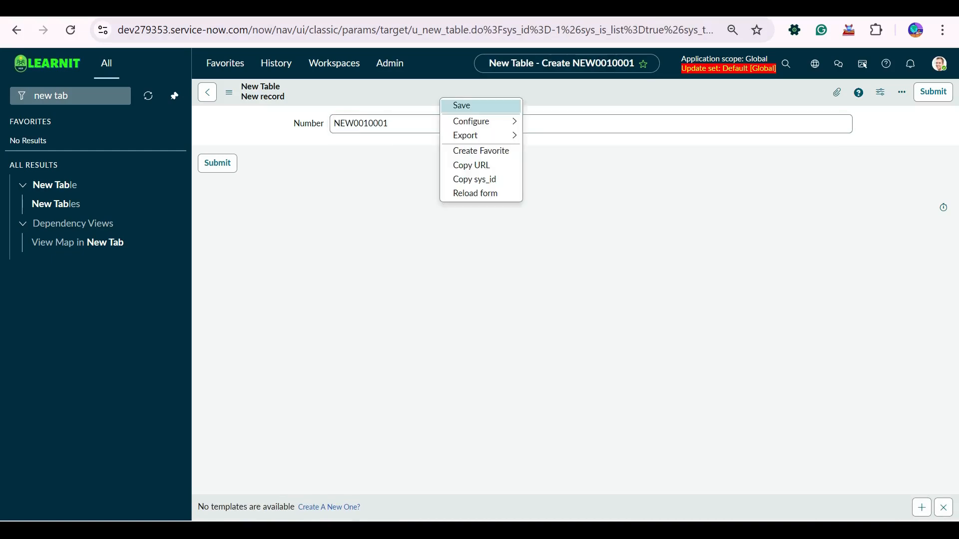
{"action": "left_click", "coordinate": [474, 194]}
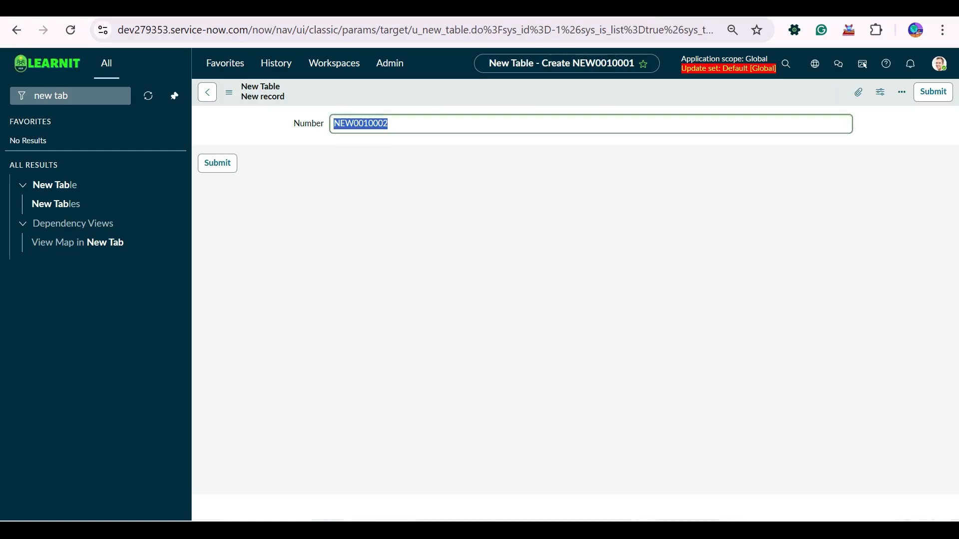
{"action": "right_click", "coordinate": [421, 95]}
{"action": "mouse_move", "coordinate": [452, 118]}
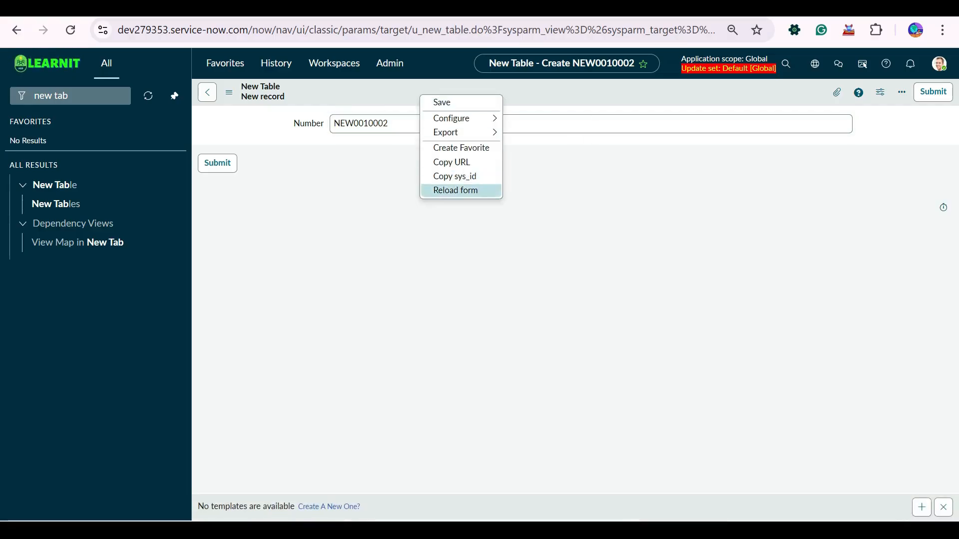
{"action": "left_click", "coordinate": [456, 190]}
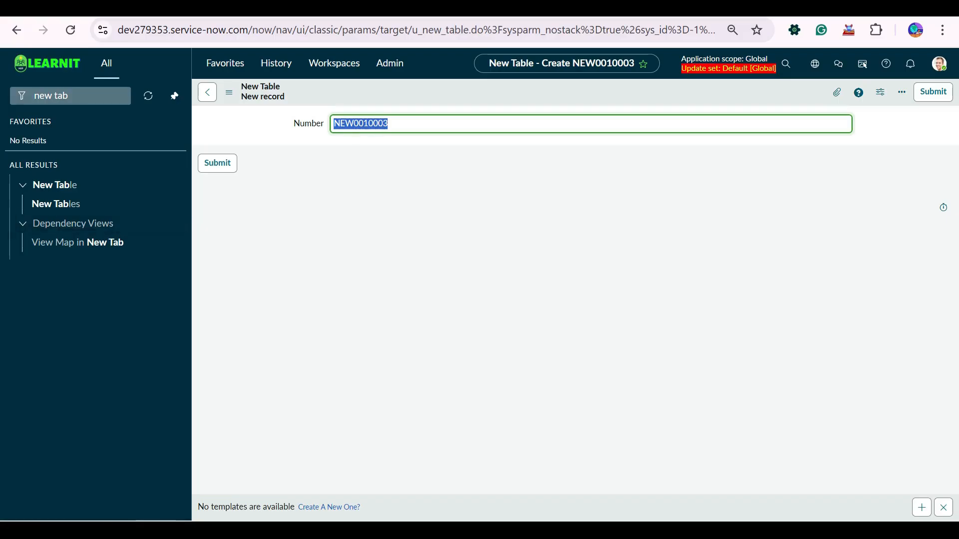
Open the New Table form's layout configuration and add a small (40) string field named Field 1.
{"action": "right_click", "coordinate": [385, 92]}
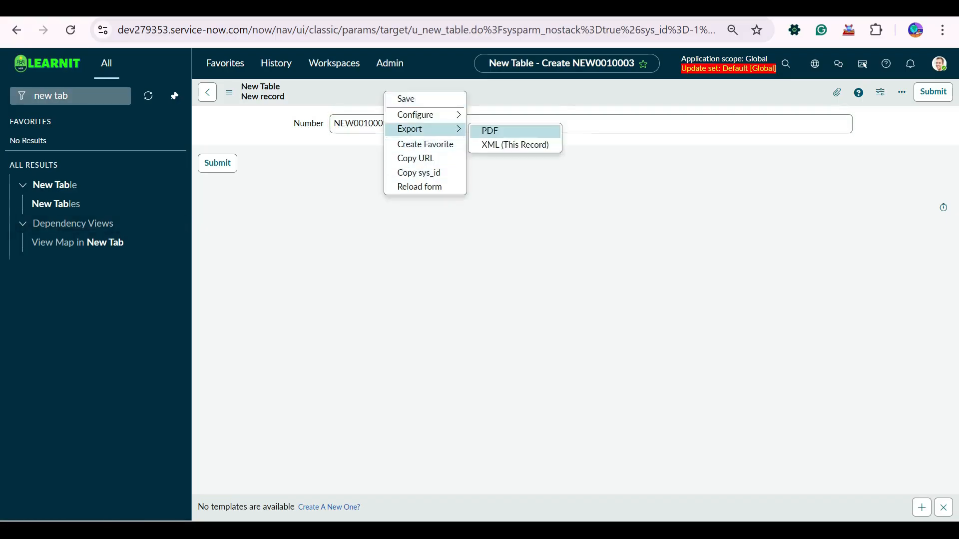
{"action": "mouse_move", "coordinate": [415, 115]}
{"action": "left_click", "coordinate": [504, 145]}
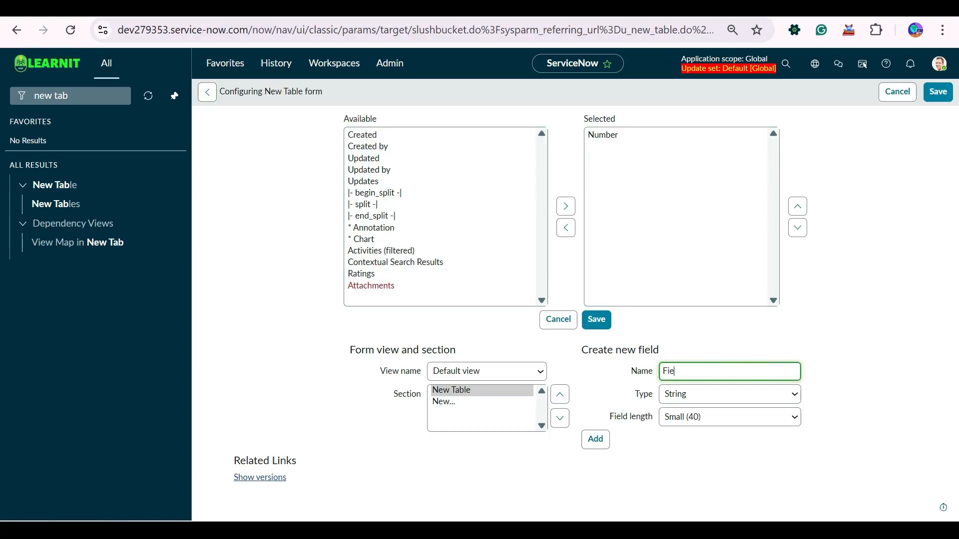
{"action": "type", "text": "ld 1"}
{"action": "key", "text": "Tab"}
{"action": "key", "text": "Tab"}
{"action": "key", "text": "Tab"}
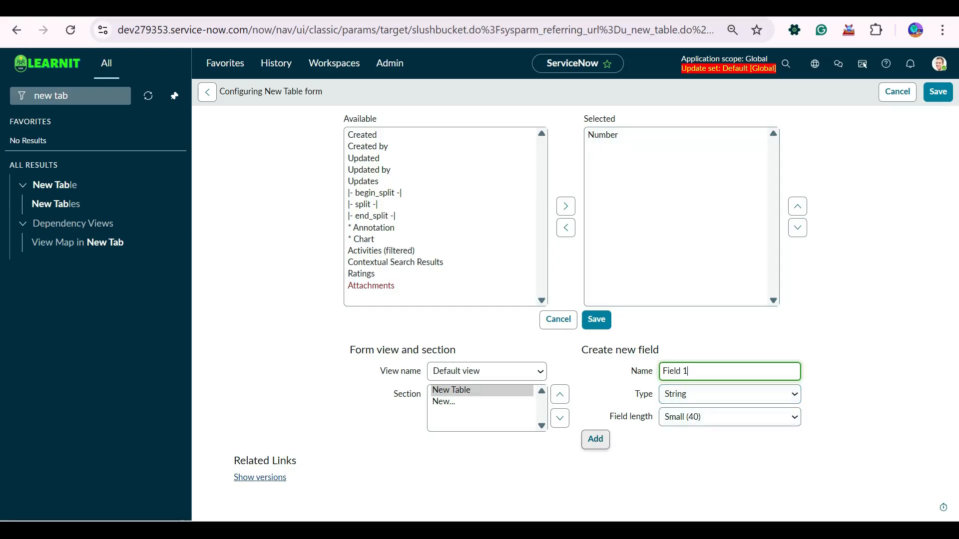
{"action": "key", "text": "Return"}
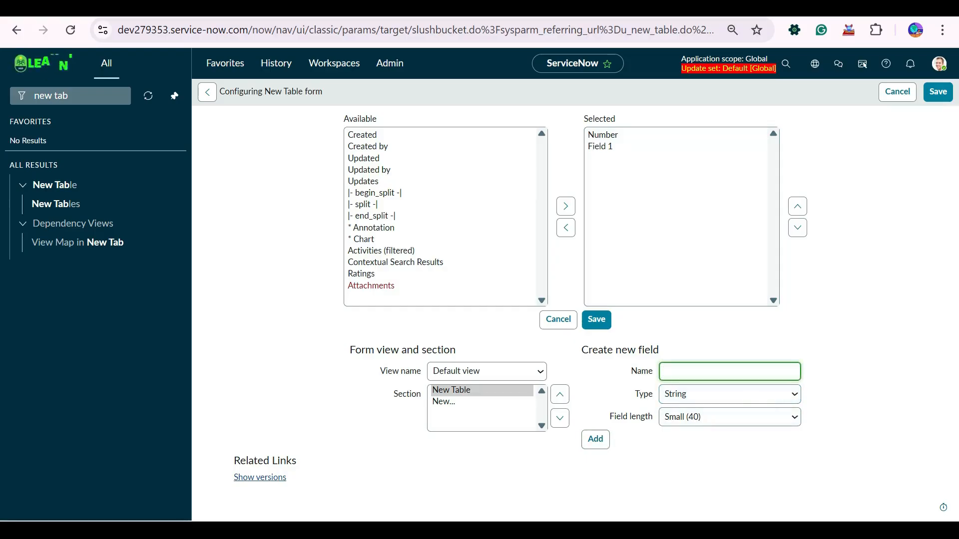
Add a second string field named Field 2 and save the form layout.
{"action": "type", "text": "F"}
{"action": "key", "text": "Tab"}
{"action": "key", "text": "Tab"}
{"action": "key", "text": "Tab"}
{"action": "key", "text": "Return"}
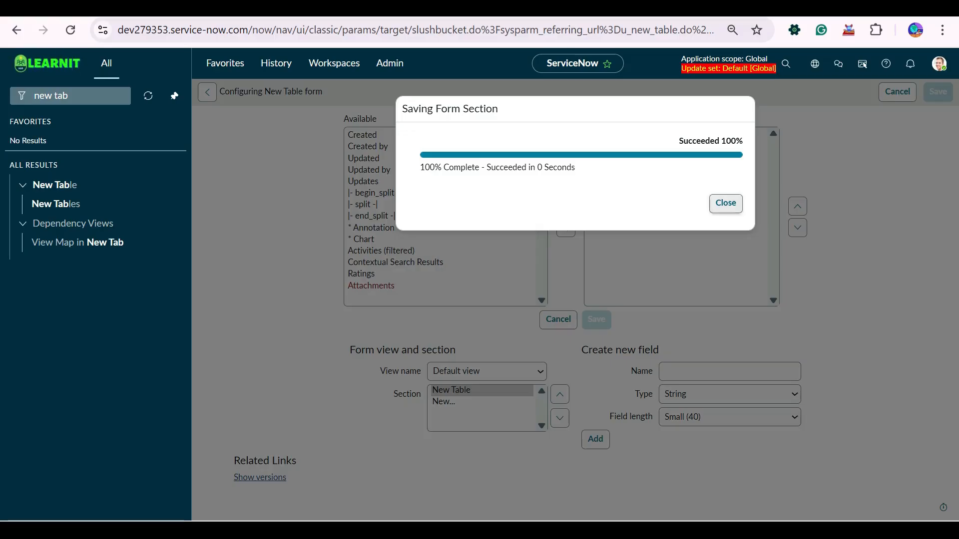
{"action": "left_click", "coordinate": [725, 204]}
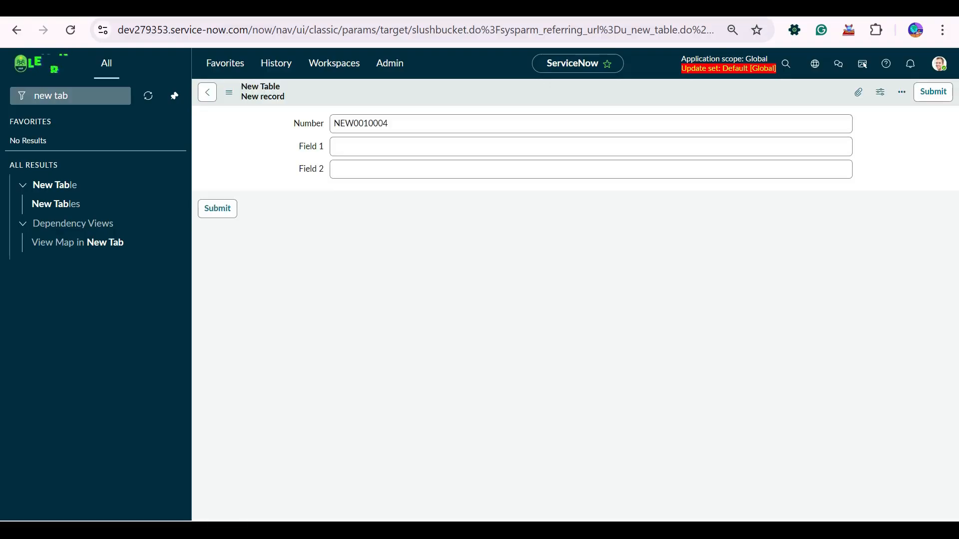
Enter "yyhj" in Field 1 and "jjj" in Field 2, and submit the new record.
{"action": "left_click", "coordinate": [334, 146]}
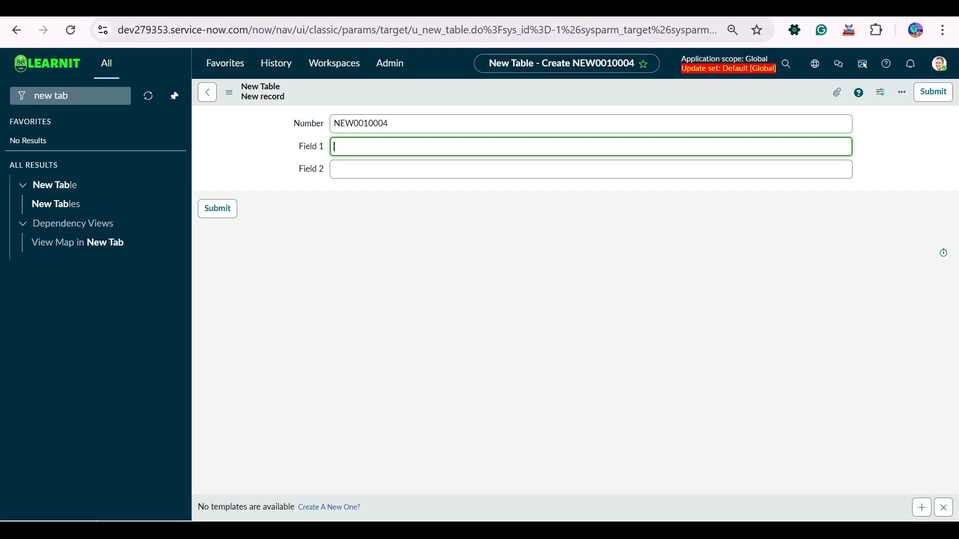
{"action": "left_click", "coordinate": [479, 240]}
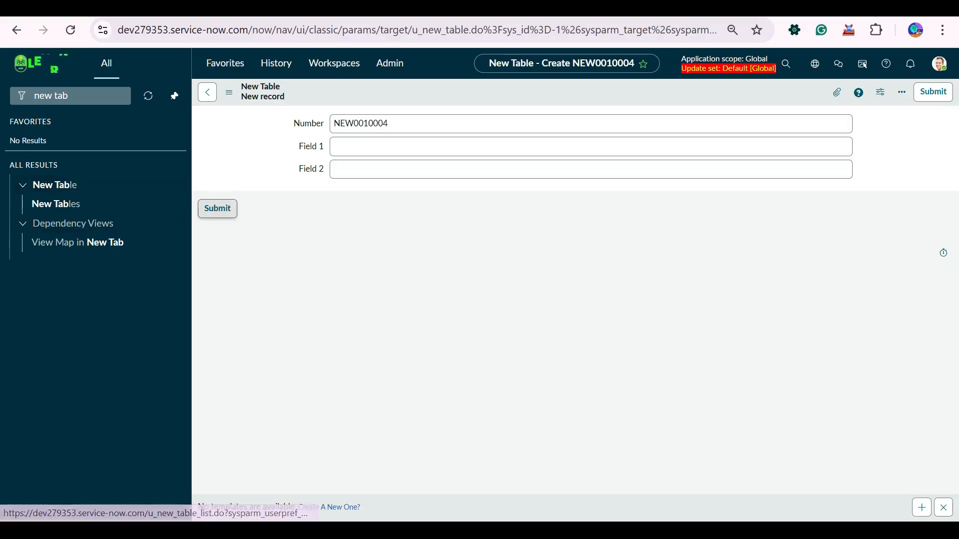
{"action": "left_click", "coordinate": [591, 147]}
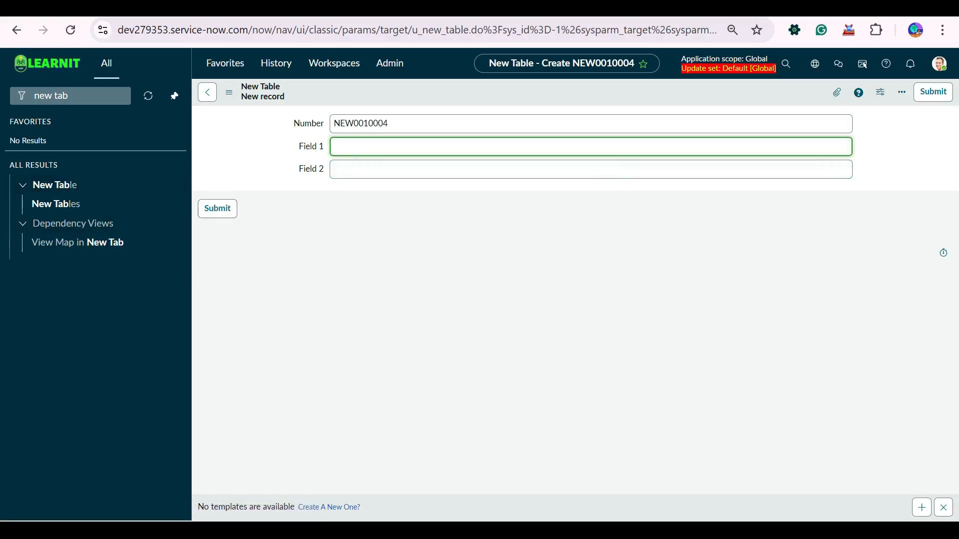
{"action": "type", "text": "yyhj"}
{"action": "key", "text": "Tab"}
{"action": "type", "text": "jjj"}
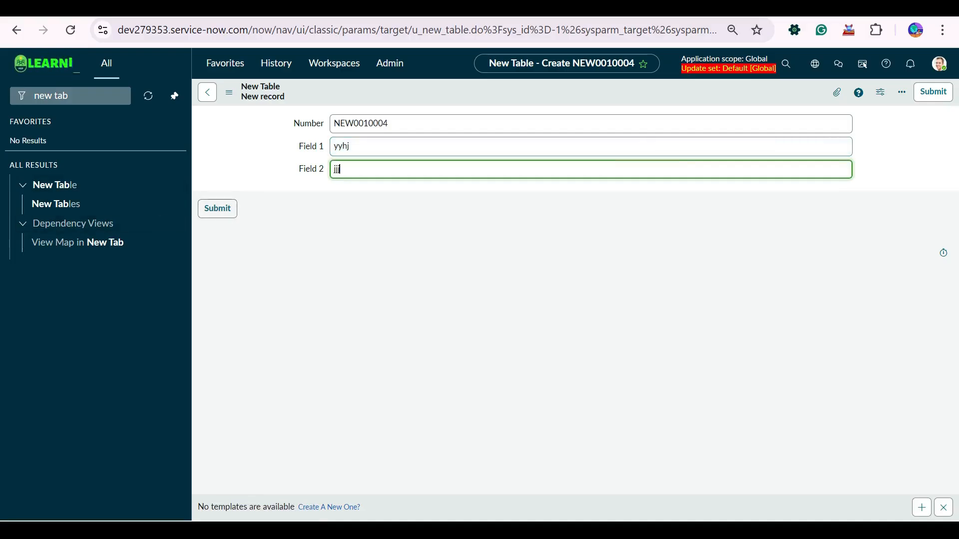
{"action": "left_click", "coordinate": [217, 208]}
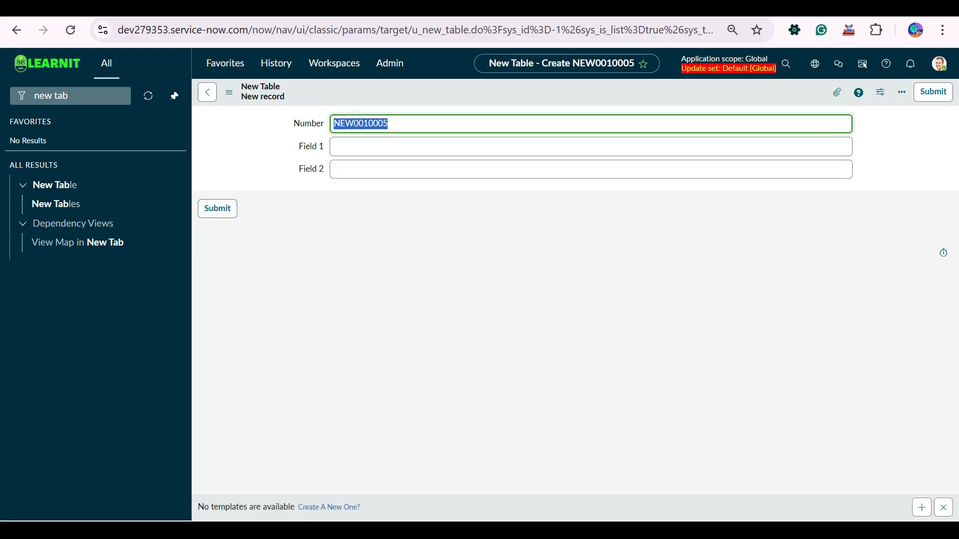
View the New Tables list and its available list columns without changing them, and return to the new record form.
{"action": "left_click", "coordinate": [56, 204]}
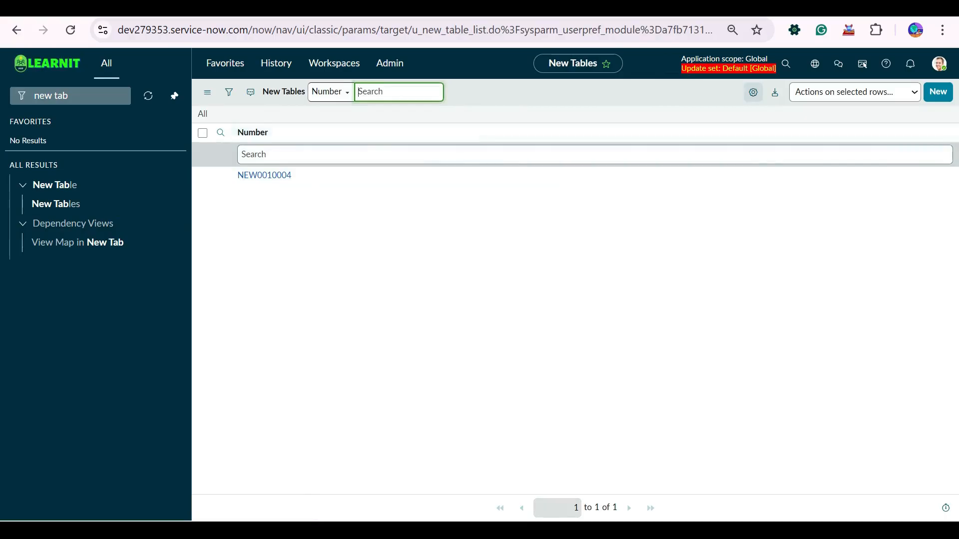
{"action": "left_click", "coordinate": [753, 92]}
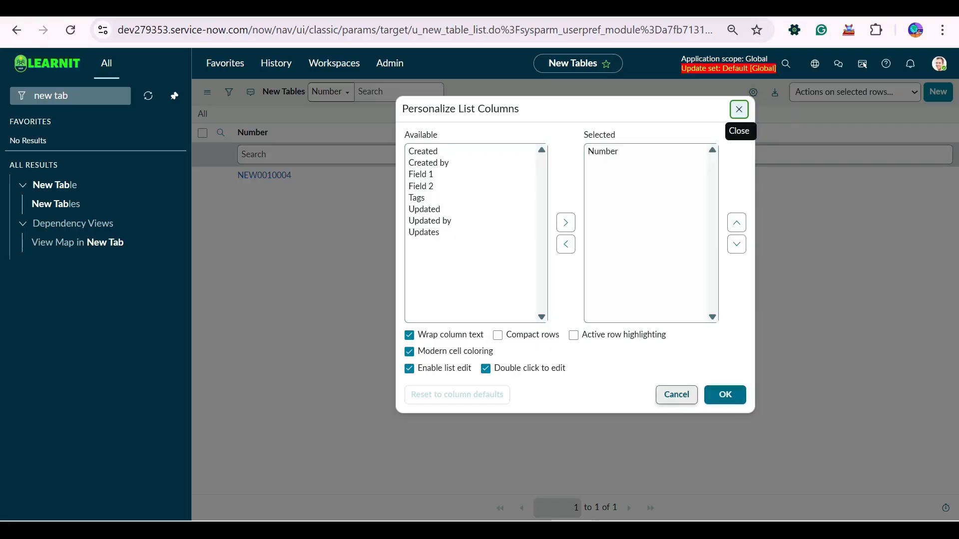
{"action": "left_click", "coordinate": [738, 109]}
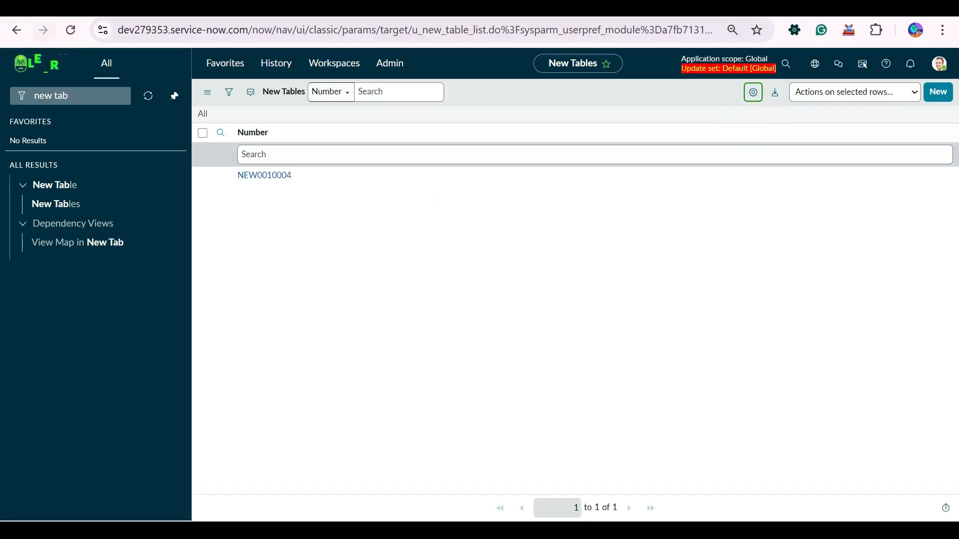
{"action": "left_click", "coordinate": [17, 30]}
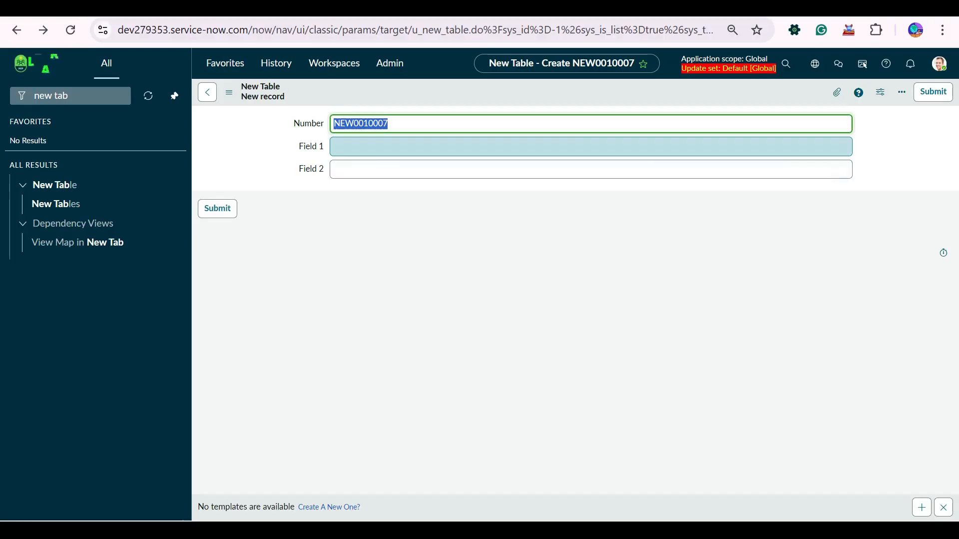
Open the New Tables list and add Field 1 and Field 2 to its personalized list columns.
{"action": "left_click", "coordinate": [56, 204]}
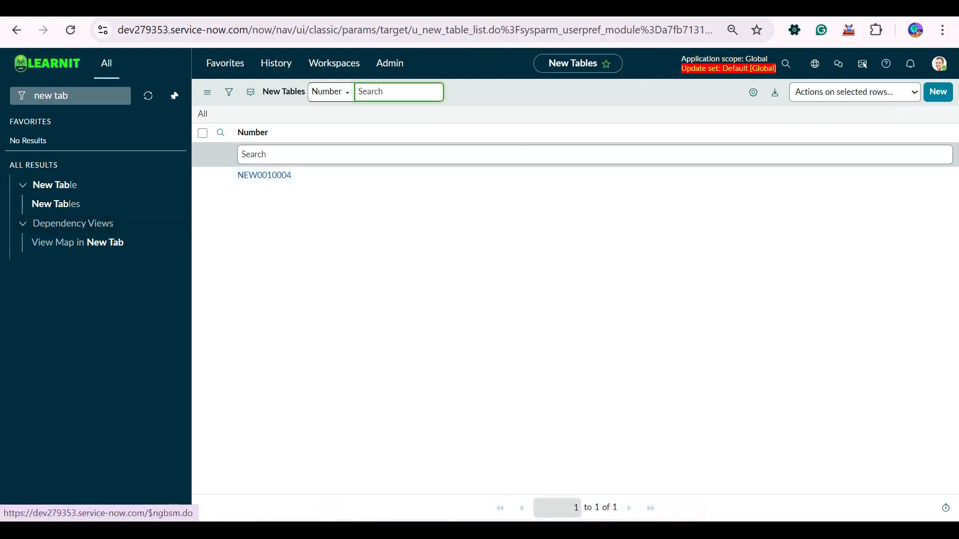
{"action": "left_click", "coordinate": [753, 93]}
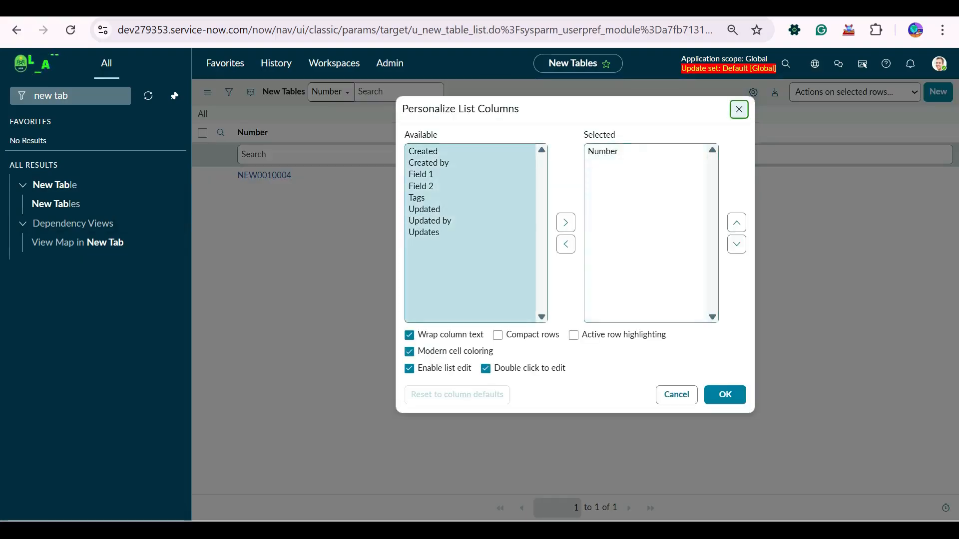
{"action": "left_click", "coordinate": [739, 109]}
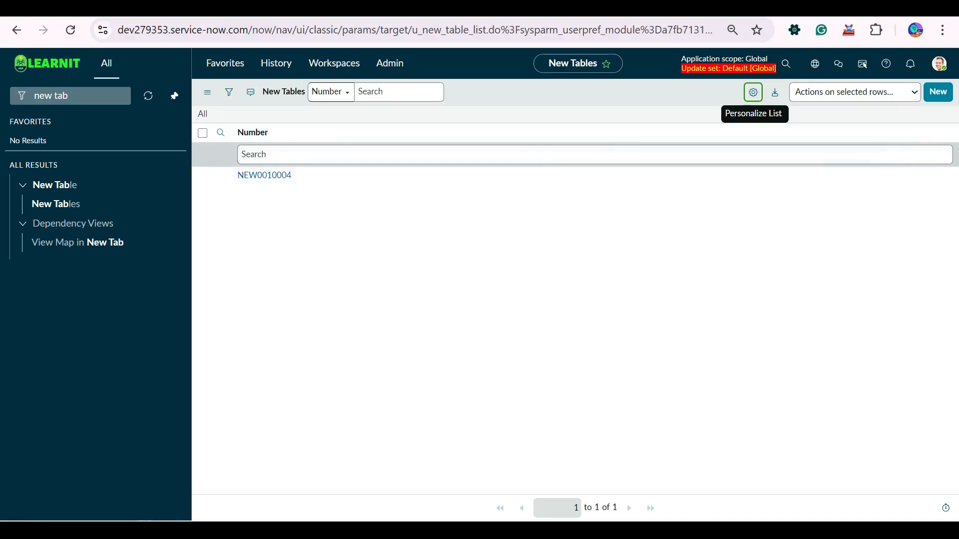
{"action": "left_click", "coordinate": [753, 93]}
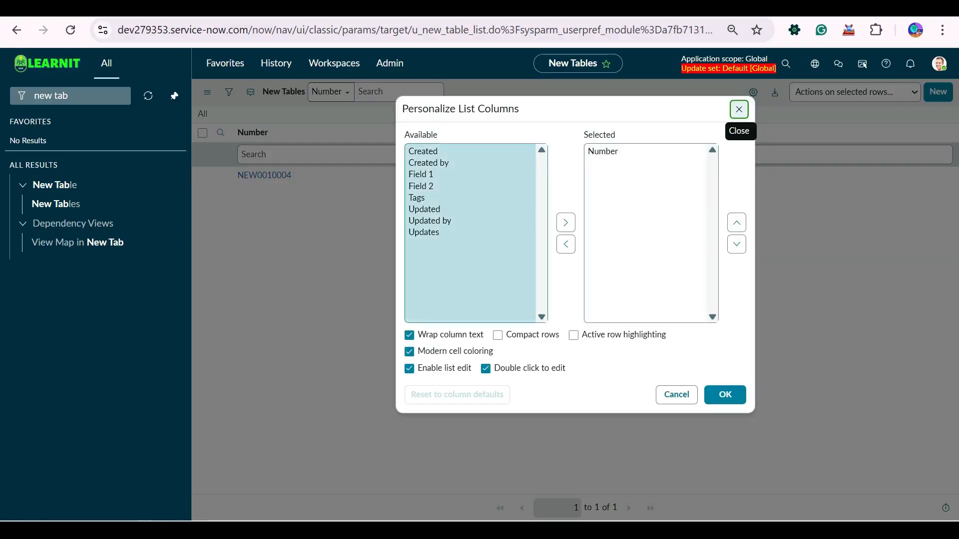
{"action": "left_click_drag", "start_coordinate": [428, 175], "coordinate": [429, 186]}
{"action": "left_click", "coordinate": [565, 222]}
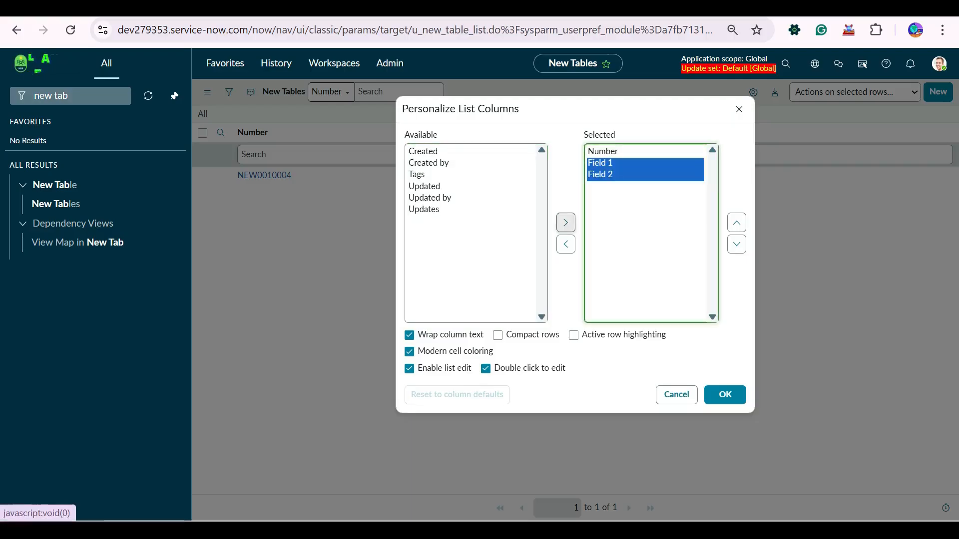
{"action": "left_click", "coordinate": [724, 395]}
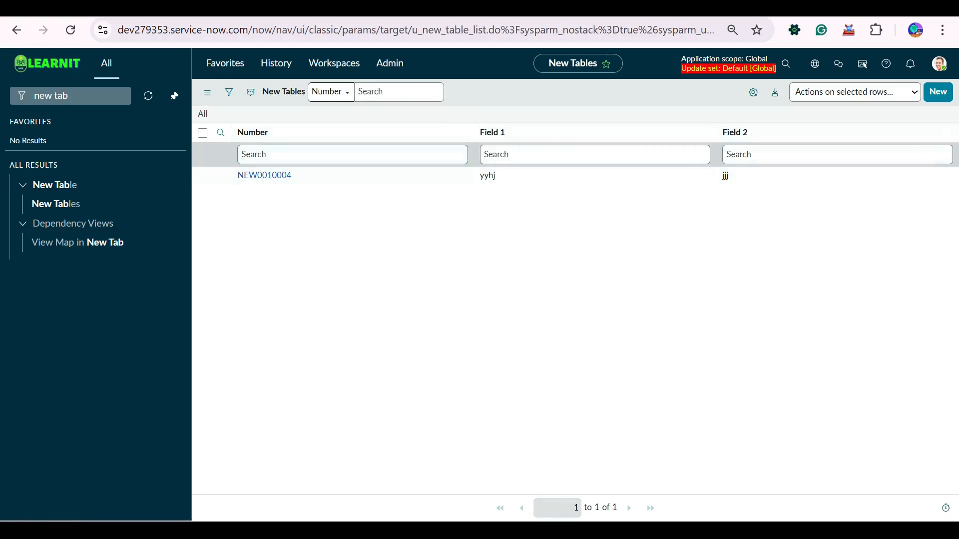
Configure the New Tables list layout to include Field 1 and Field 2 in the Default view, and save it.
{"action": "right_click", "coordinate": [515, 91]}
{"action": "right_click", "coordinate": [395, 136]}
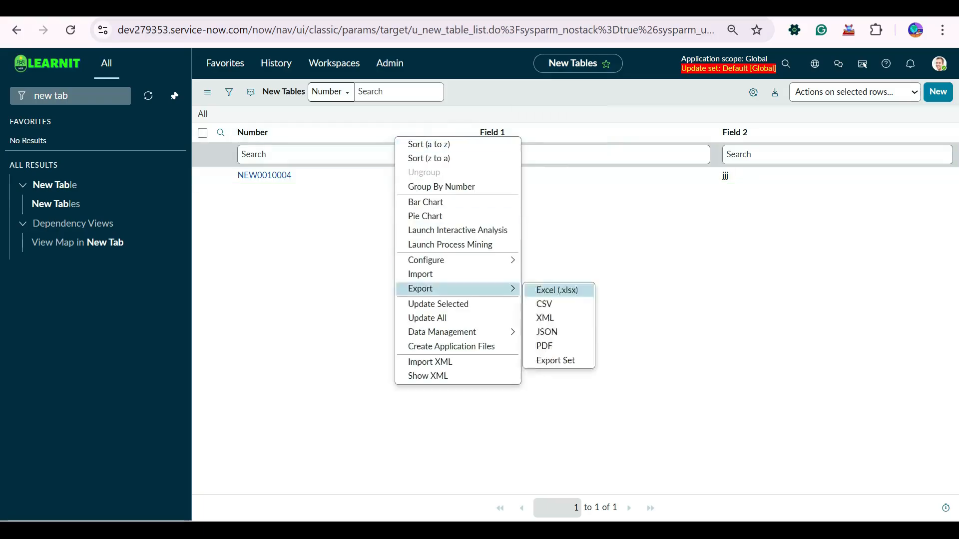
{"action": "mouse_move", "coordinate": [460, 260]}
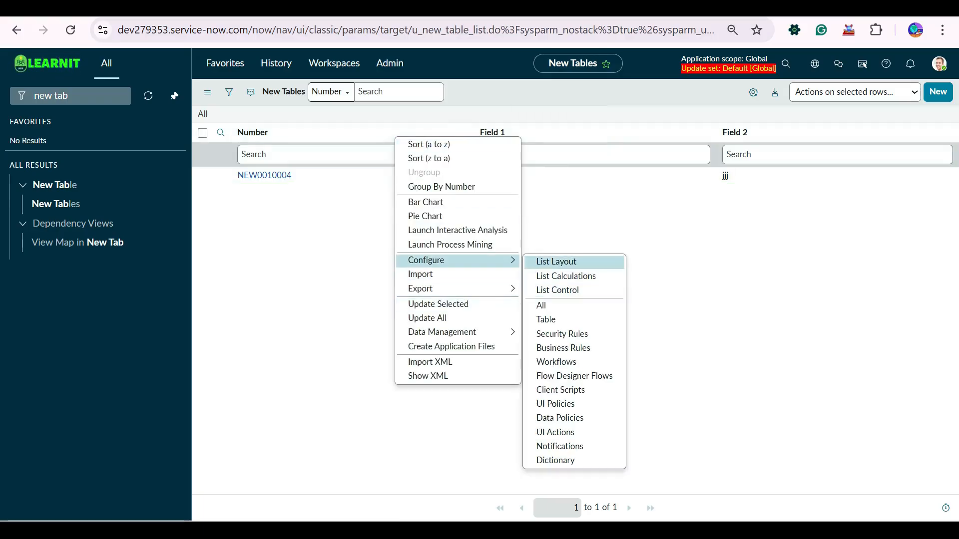
{"action": "left_click", "coordinate": [556, 262]}
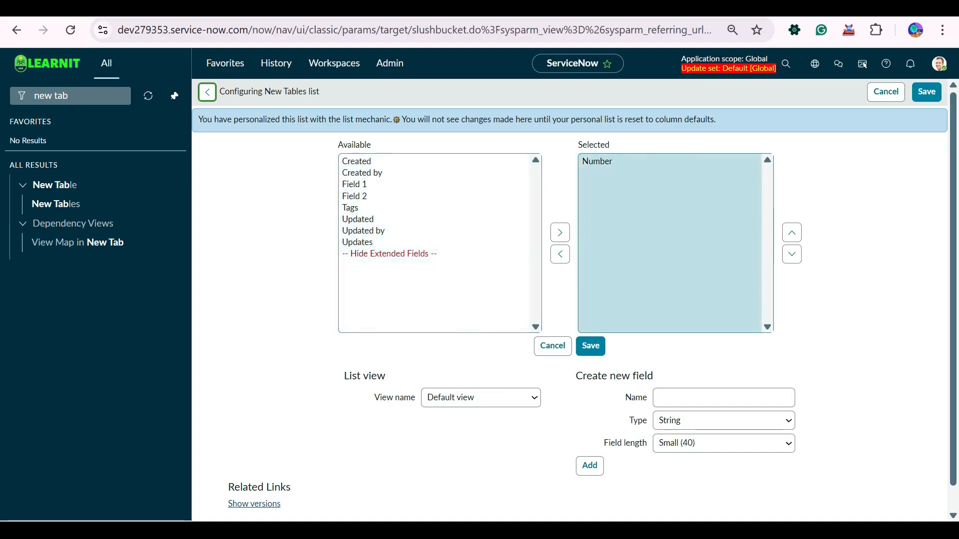
{"action": "left_click_drag", "start_coordinate": [356, 184], "coordinate": [356, 196]}
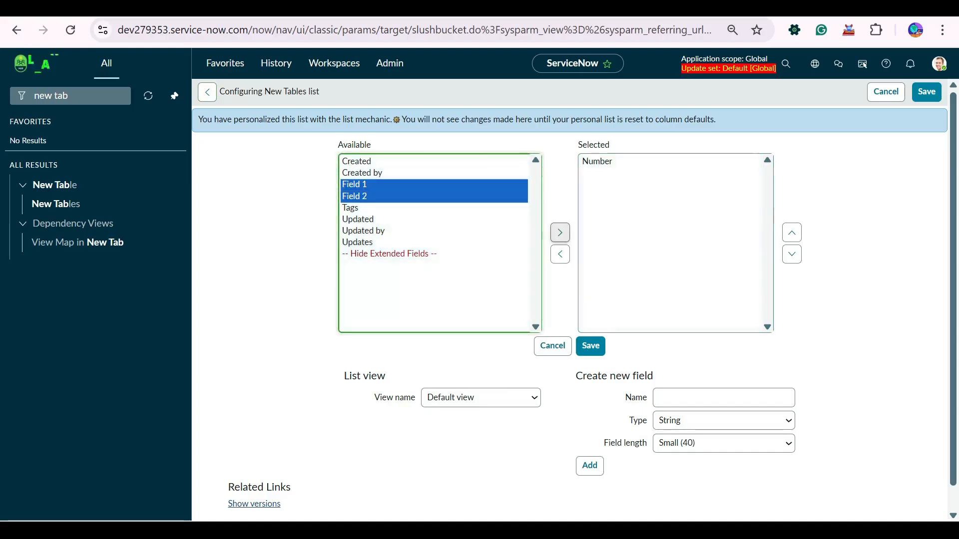
{"action": "left_click", "coordinate": [559, 232]}
{"action": "left_click", "coordinate": [590, 346]}
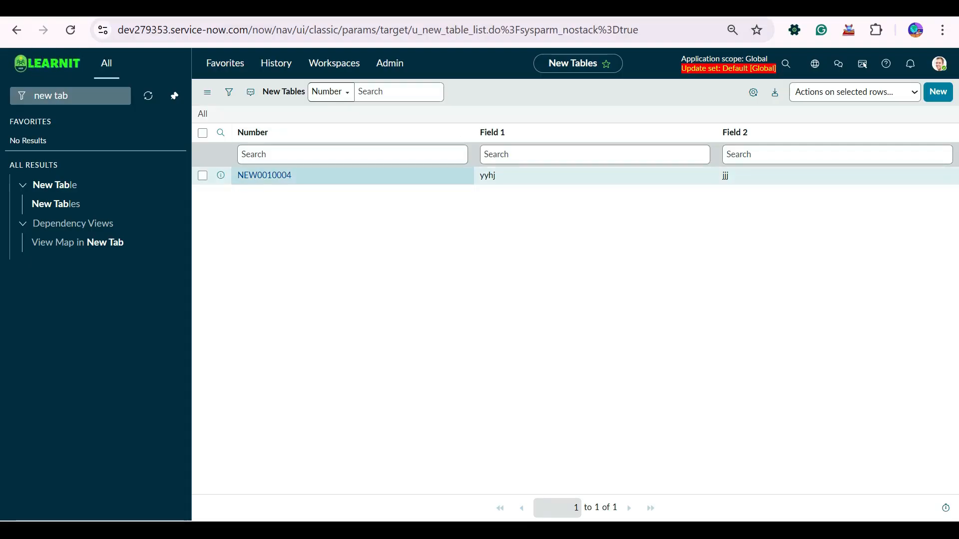
Open the sample New Table record, check the views available for its form, and return to the list.
{"action": "left_click", "coordinate": [264, 176]}
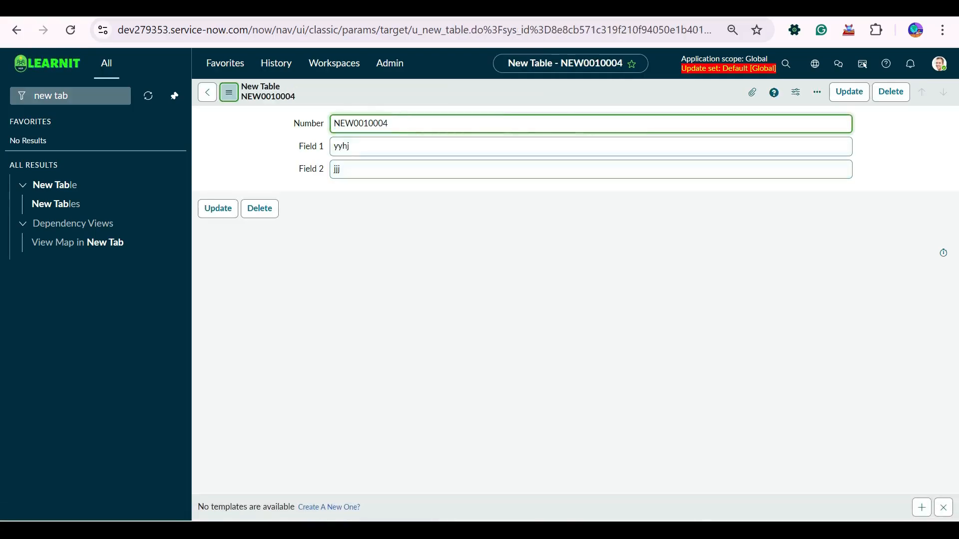
{"action": "left_click", "coordinate": [228, 92]}
{"action": "mouse_move", "coordinate": [279, 188]}
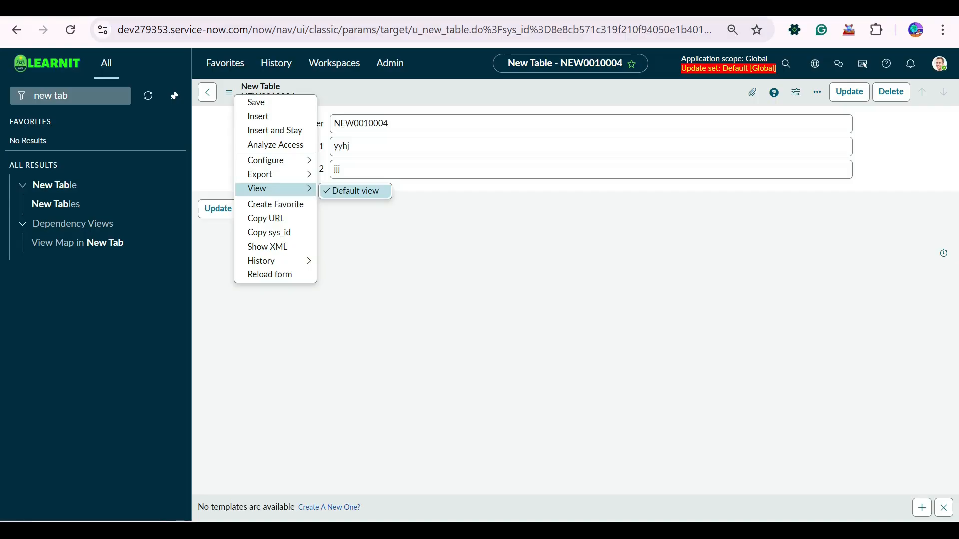
{"action": "key", "text": "Escape"}
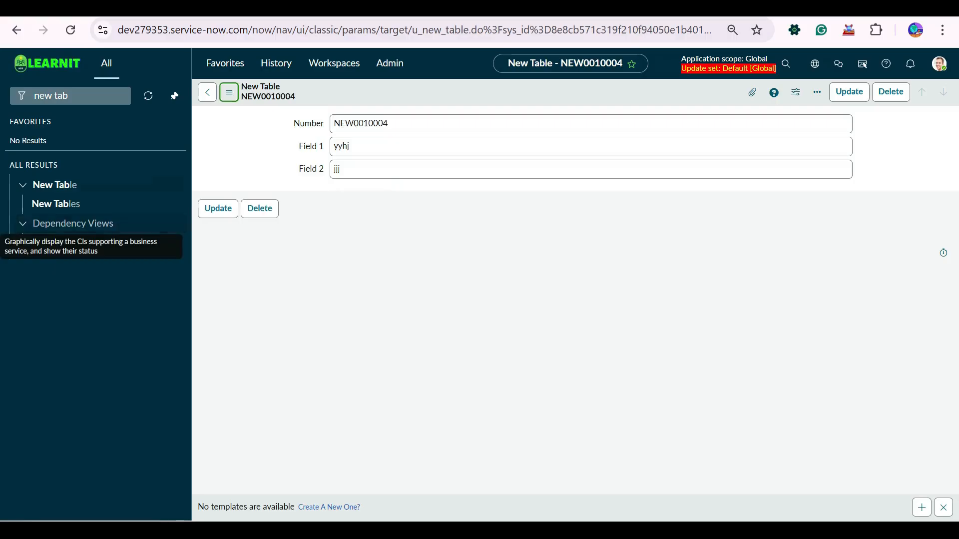
{"action": "left_click", "coordinate": [16, 30]}
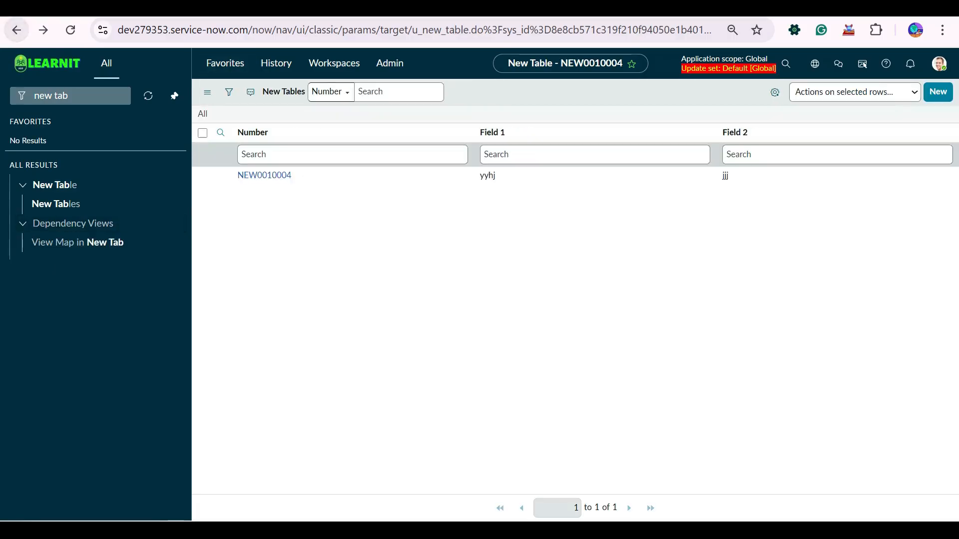
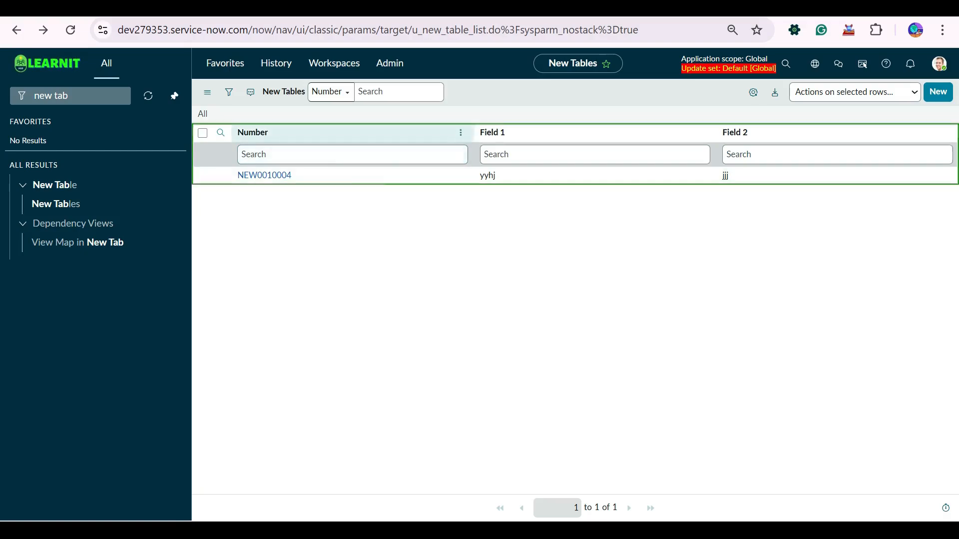
Review the selected columns and view settings in the New Tables list layout configuration, and return to the list.
{"action": "right_click", "coordinate": [352, 132]}
{"action": "mouse_move", "coordinate": [419, 281]}
{"action": "mouse_move", "coordinate": [420, 253]}
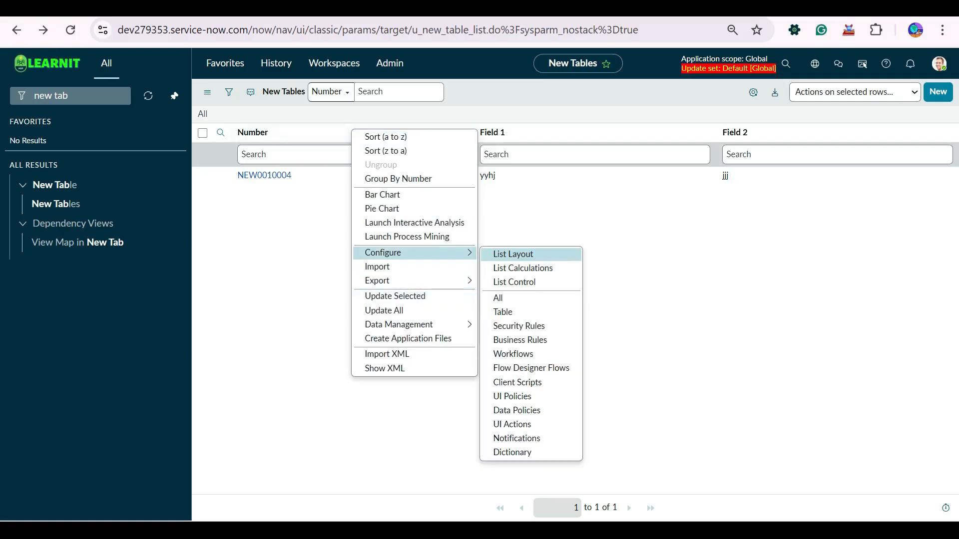
{"action": "left_click", "coordinate": [514, 254]}
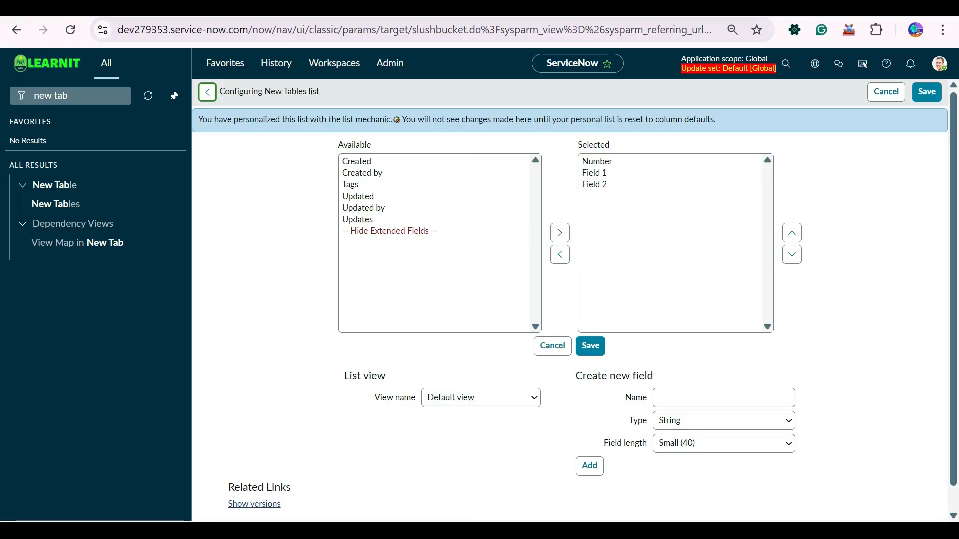
{"action": "scroll", "coordinate": [569, 299], "scroll_direction": "down", "scroll_amount": 2}
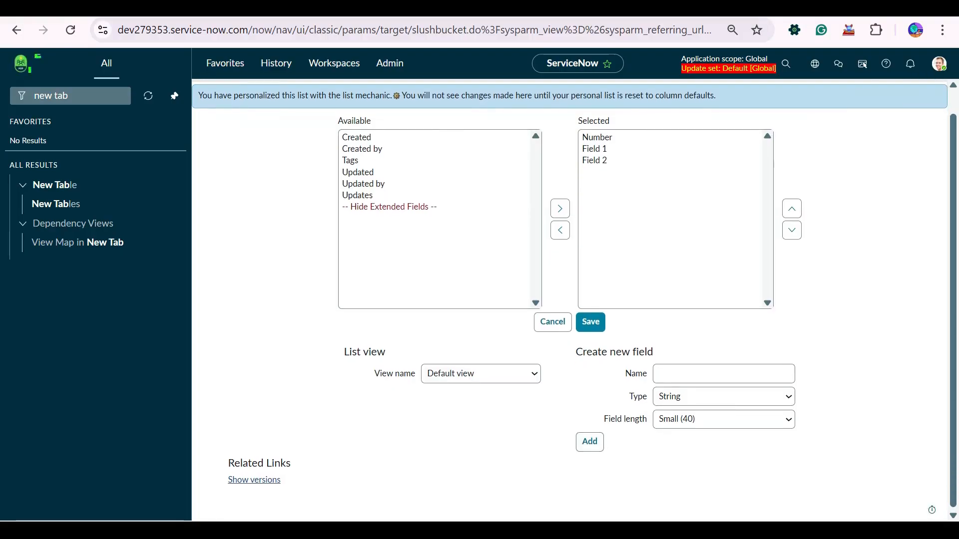
{"action": "scroll", "coordinate": [569, 300], "scroll_direction": "up", "scroll_amount": 2}
{"action": "left_click", "coordinate": [207, 92]}
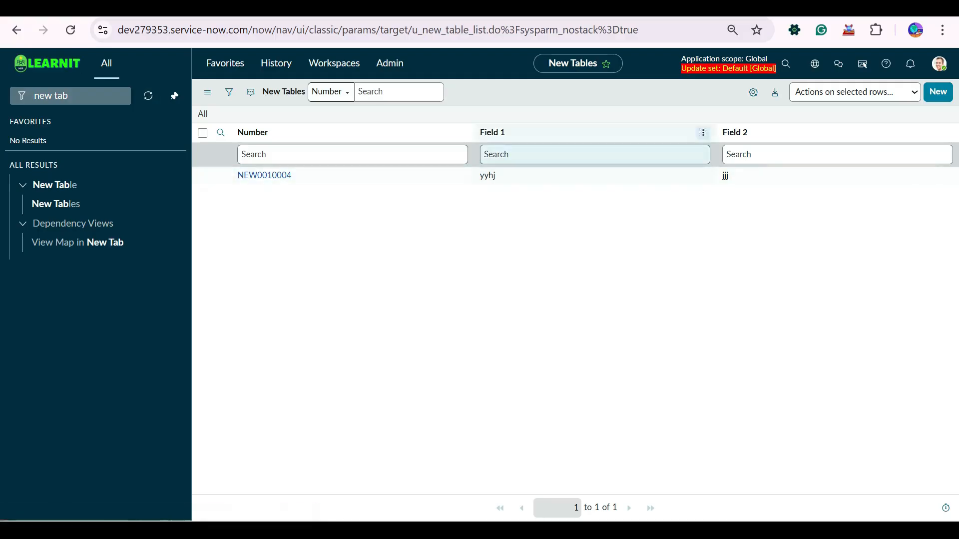
Remove Field 2 from the personalized list columns, and reset the list to its column defaults.
{"action": "left_click", "coordinate": [752, 92]}
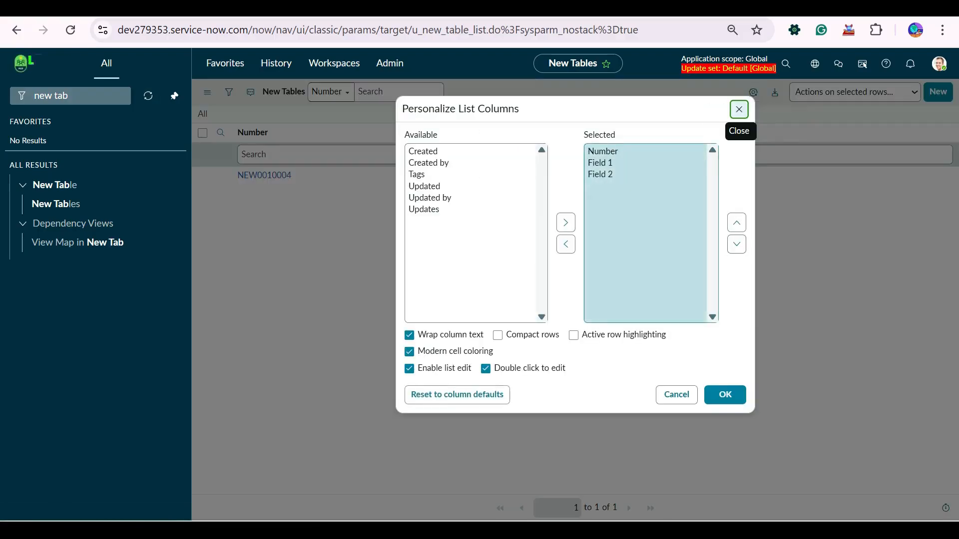
{"action": "left_click", "coordinate": [566, 244]}
{"action": "left_click", "coordinate": [725, 395]}
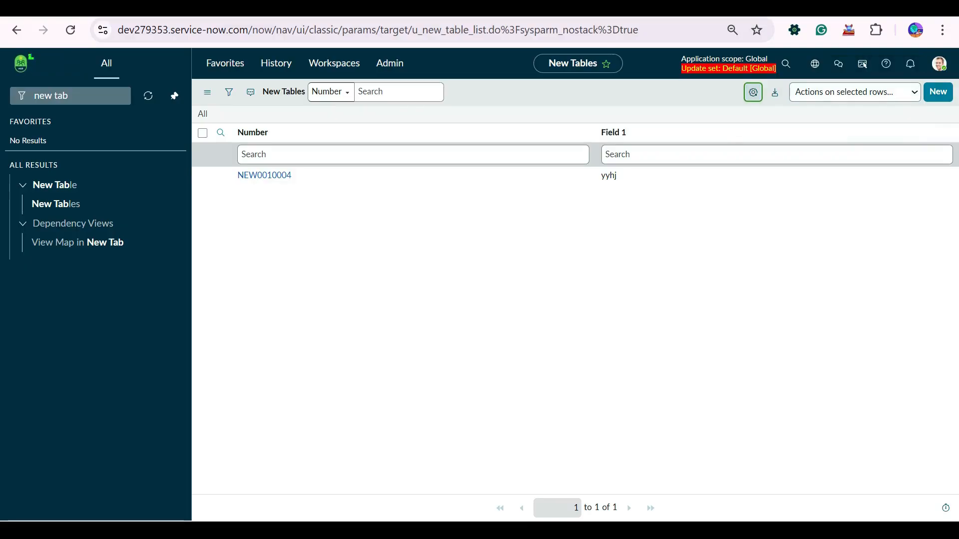
{"action": "left_click", "coordinate": [753, 93]}
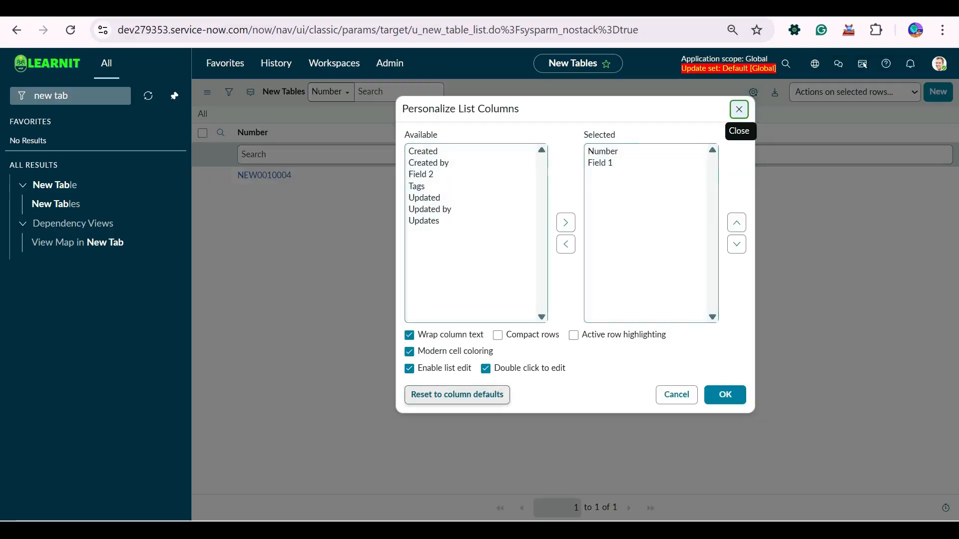
{"action": "left_click", "coordinate": [457, 395]}
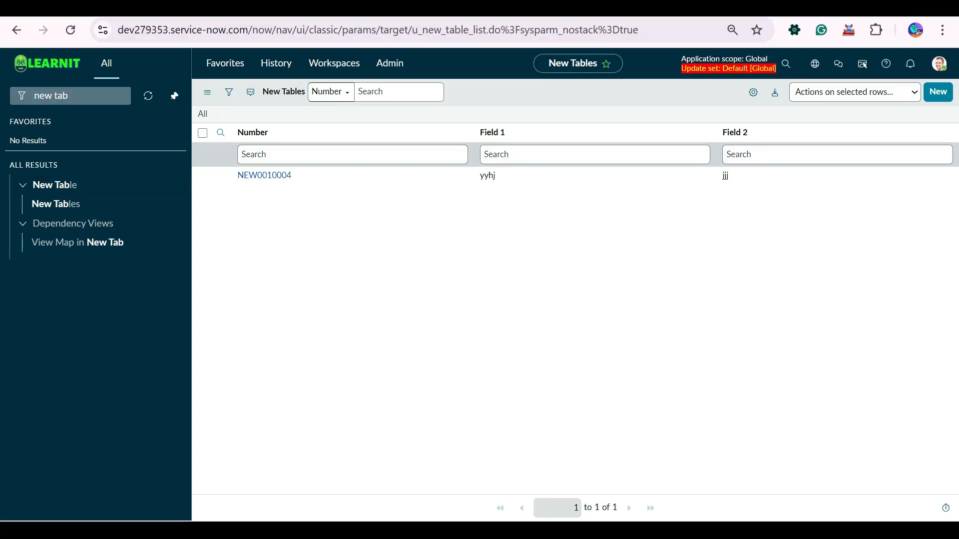
Filter the navigator for "tables", open Tables under System Definition, and start a new table record.
{"action": "triple_click", "coordinate": [60, 96]}
{"action": "type", "text": "ta"}
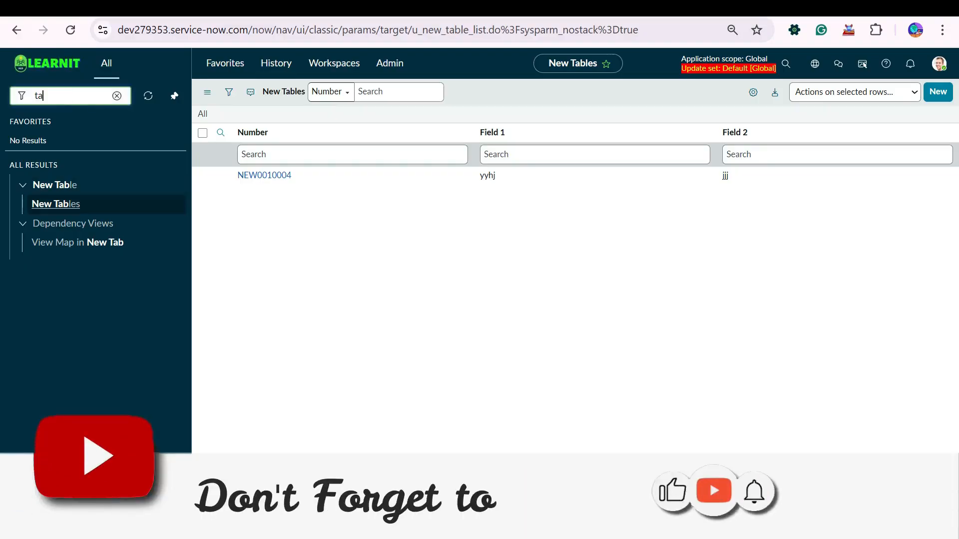
{"action": "type", "text": "bles"}
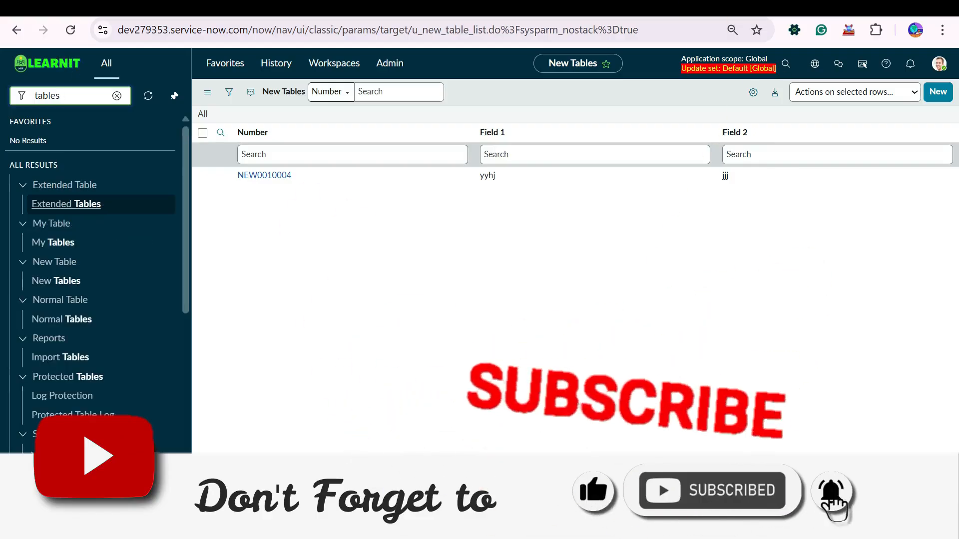
{"action": "scroll", "coordinate": [95, 266], "scroll_direction": "down", "scroll_amount": 10}
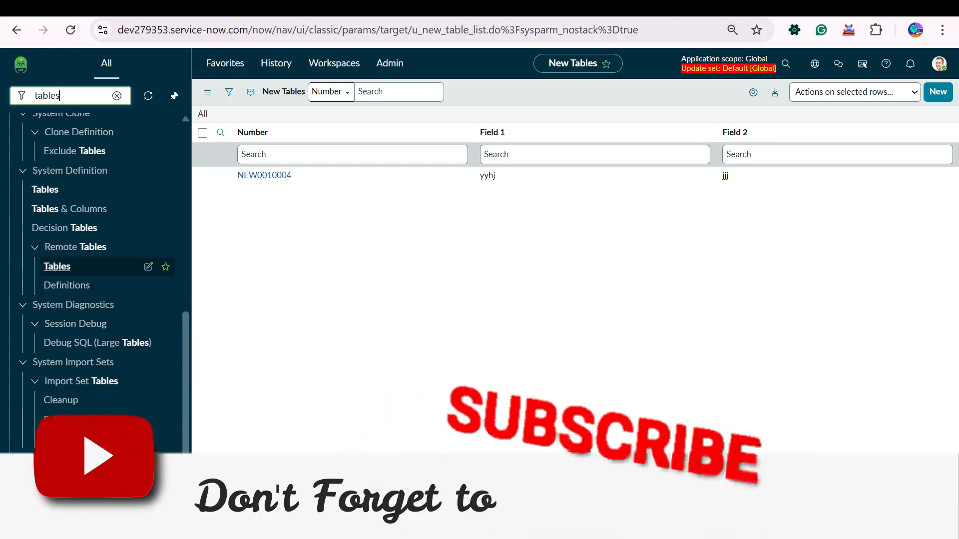
{"action": "scroll", "coordinate": [95, 420], "scroll_direction": "up", "scroll_amount": 3}
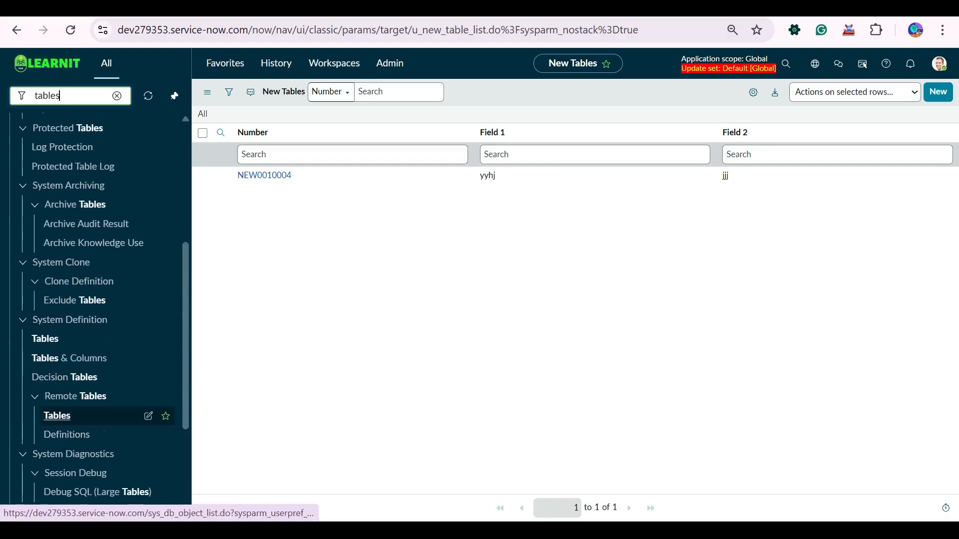
{"action": "left_click", "coordinate": [46, 339]}
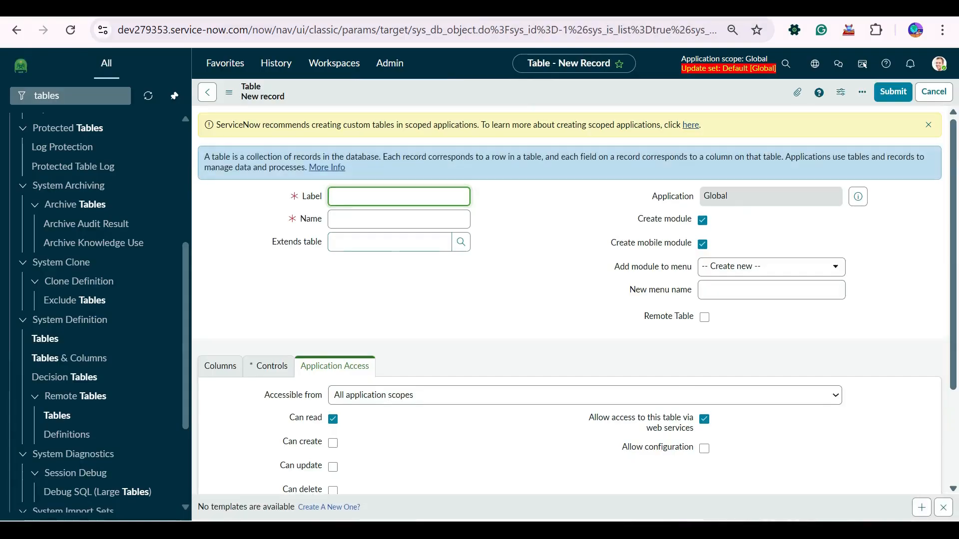
Label the new table "Other Table" with the name u_other_table, and make it extend the Task table.
{"action": "type", "text": "Other T"}
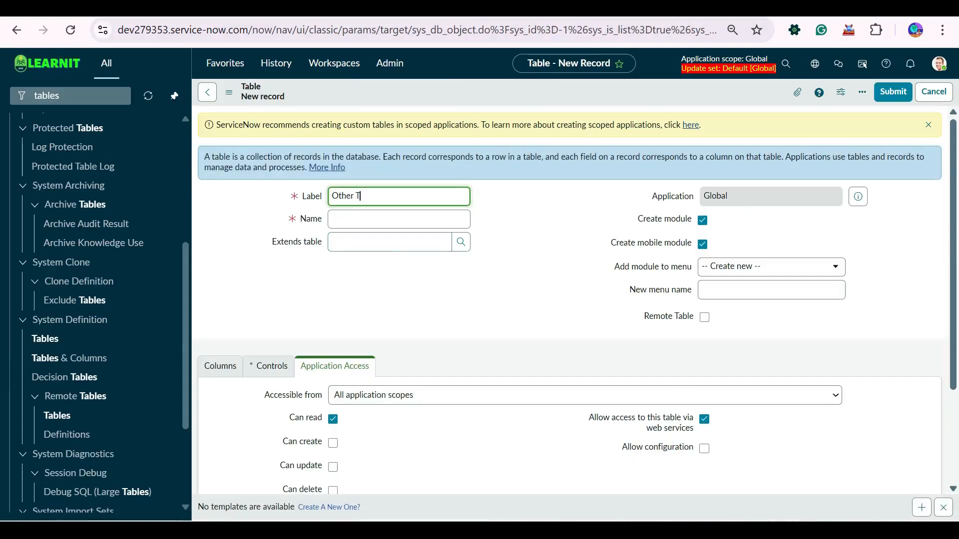
{"action": "type", "text": "able"}
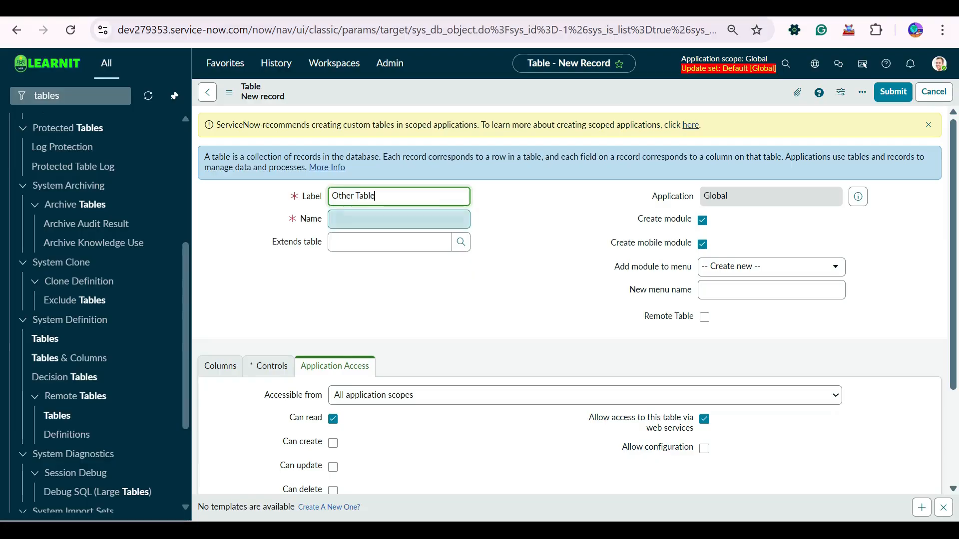
{"action": "left_click", "coordinate": [398, 219]}
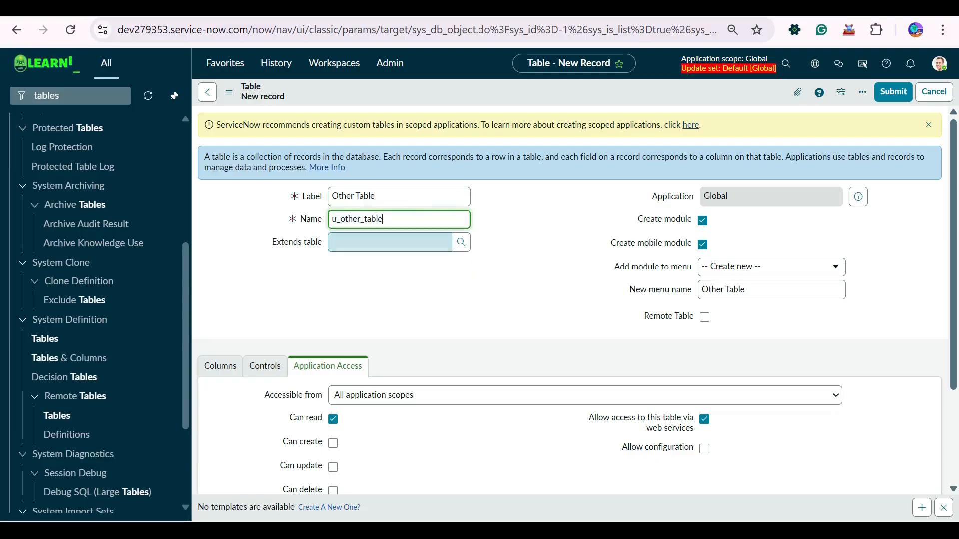
{"action": "left_click", "coordinate": [390, 242]}
{"action": "type", "text": "task"}
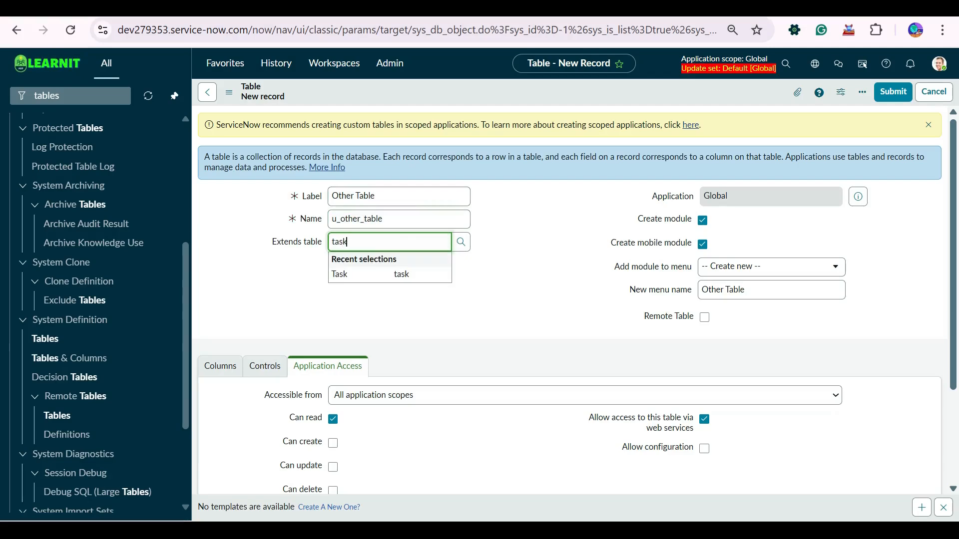
{"action": "key", "text": "Return"}
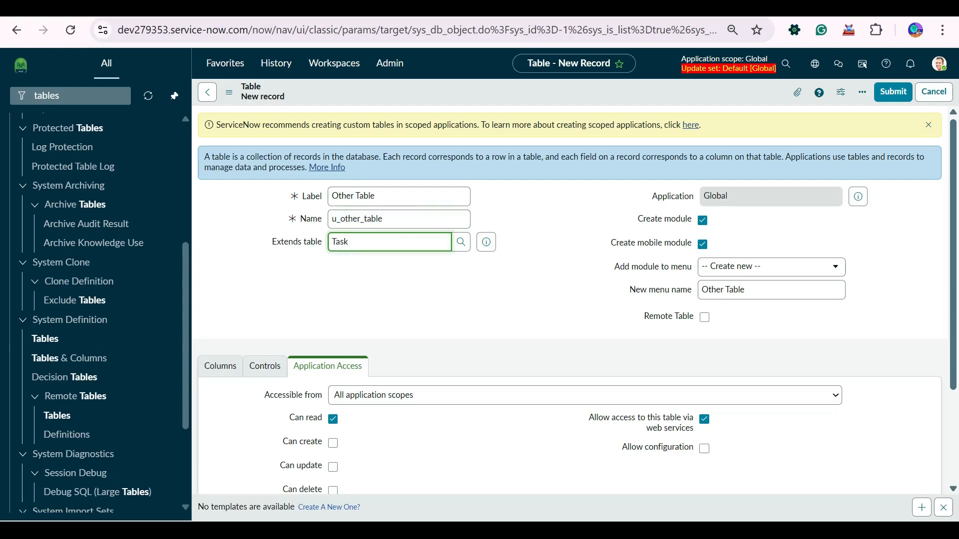
{"action": "key", "text": "Tab"}
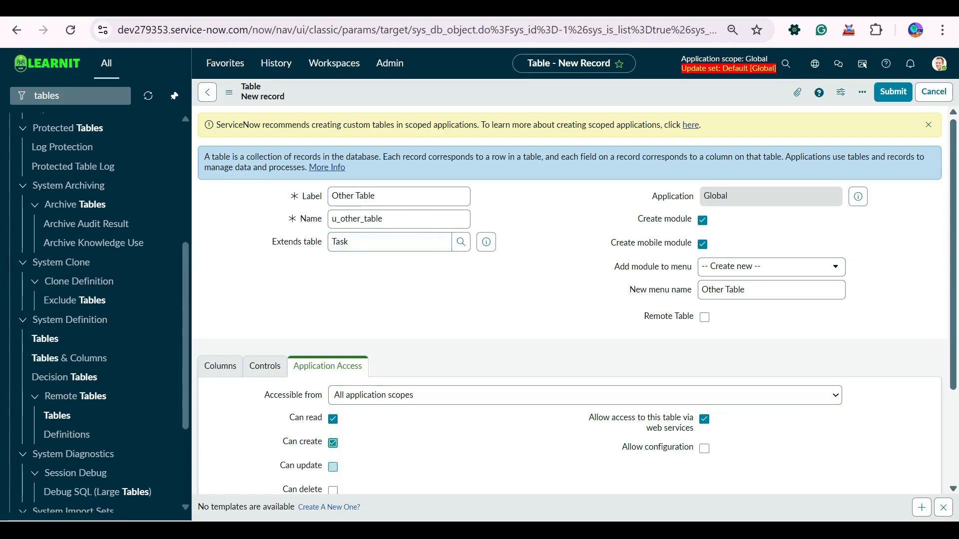
Enable auto-numbering in the new table's controls and set its starting number to 10000.
{"action": "left_click", "coordinate": [265, 366]}
{"action": "scroll", "coordinate": [265, 366], "scroll_direction": "down", "scroll_amount": 2}
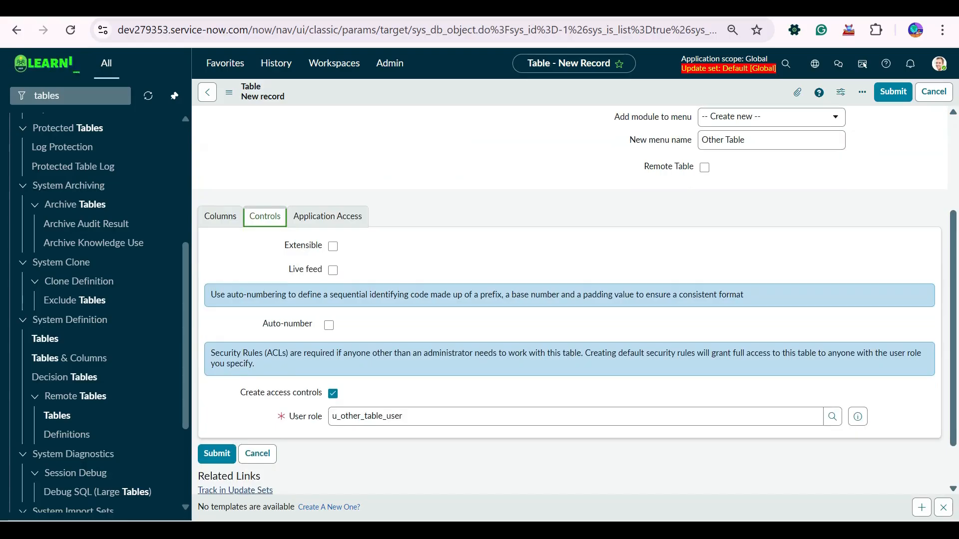
{"action": "left_click", "coordinate": [329, 326]}
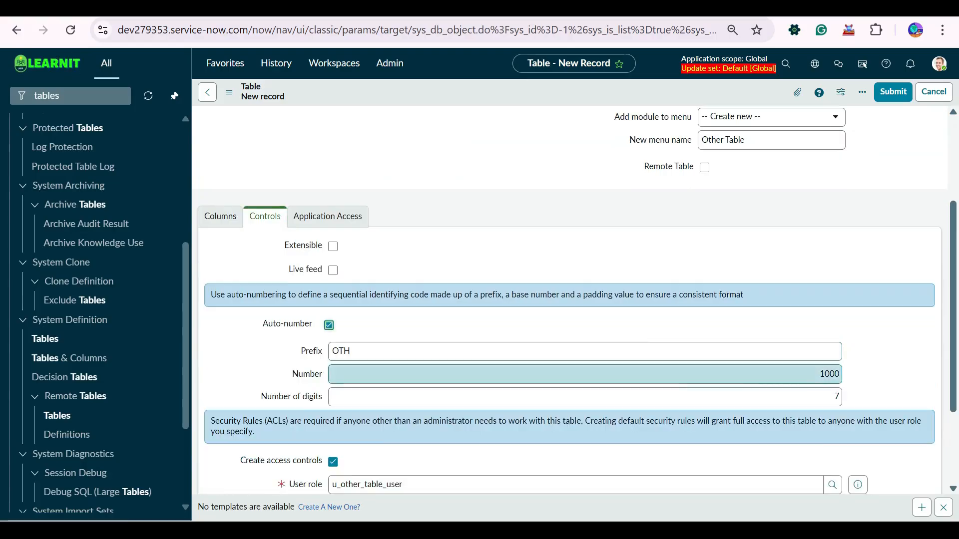
{"action": "left_click", "coordinate": [838, 375]}
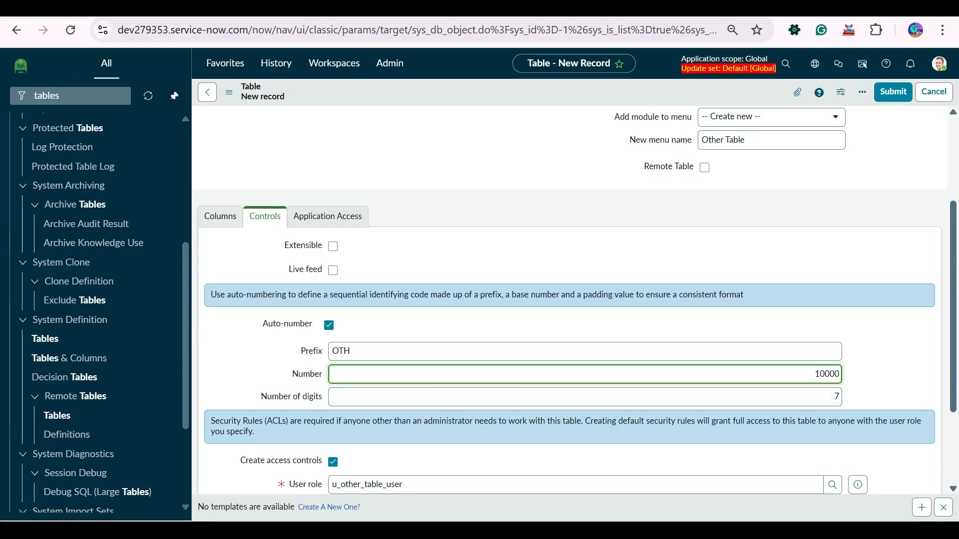
Check the Columns section of the new table record, and submit the record to create the table.
{"action": "left_click", "coordinate": [220, 216]}
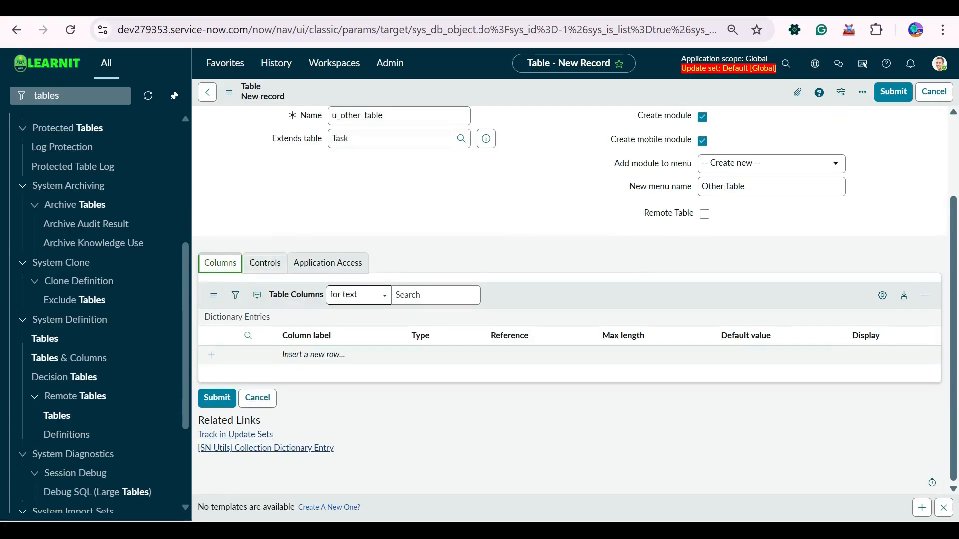
{"action": "right_click", "coordinate": [640, 96]}
{"action": "left_click", "coordinate": [893, 92]}
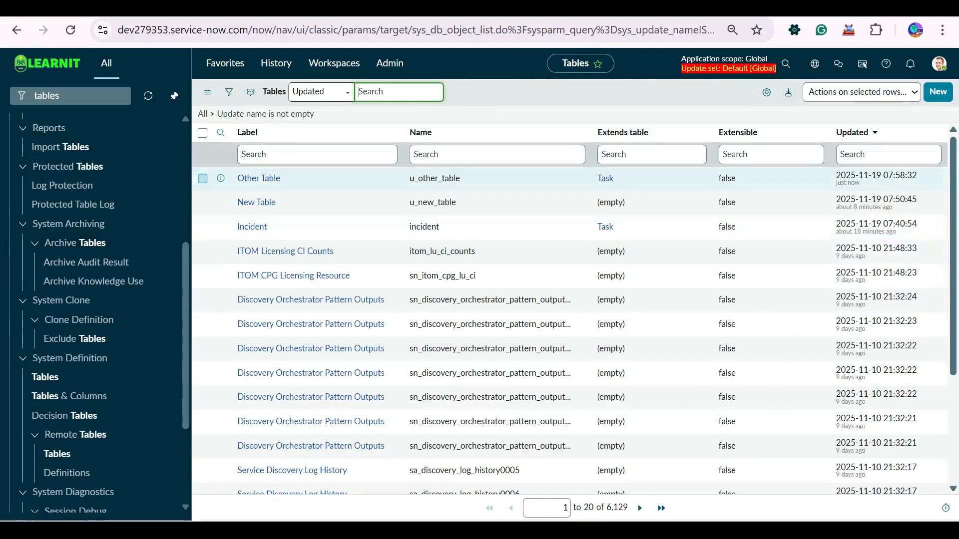
Open the Other Table record and review its columns and access controls.
{"action": "left_click", "coordinate": [258, 179]}
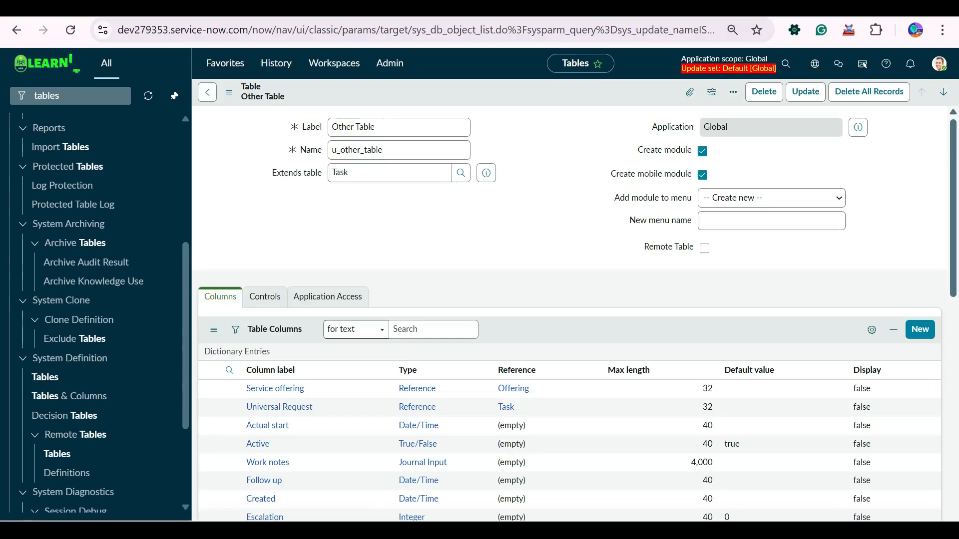
{"action": "scroll", "coordinate": [569, 299], "scroll_direction": "down", "scroll_amount": 15}
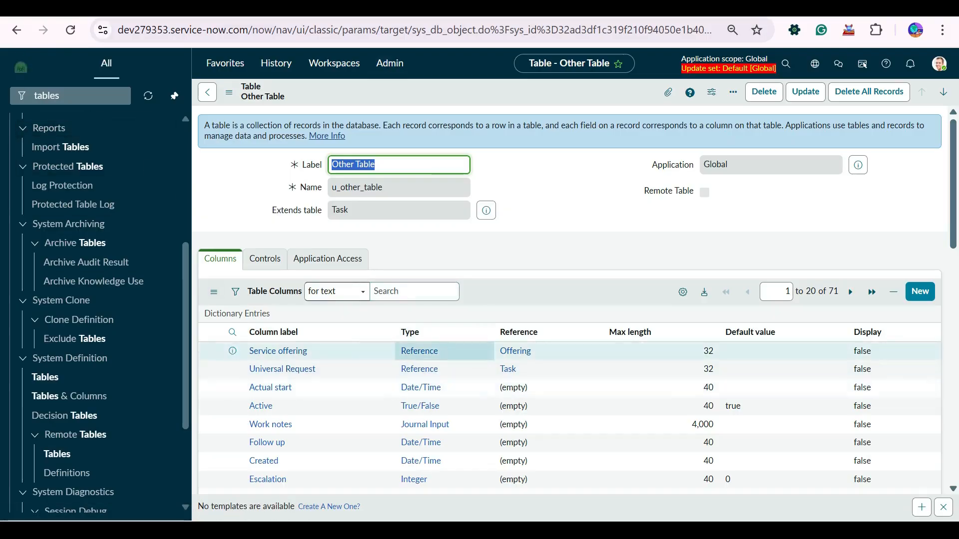
{"action": "scroll", "coordinate": [569, 300], "scroll_direction": "down", "scroll_amount": 15}
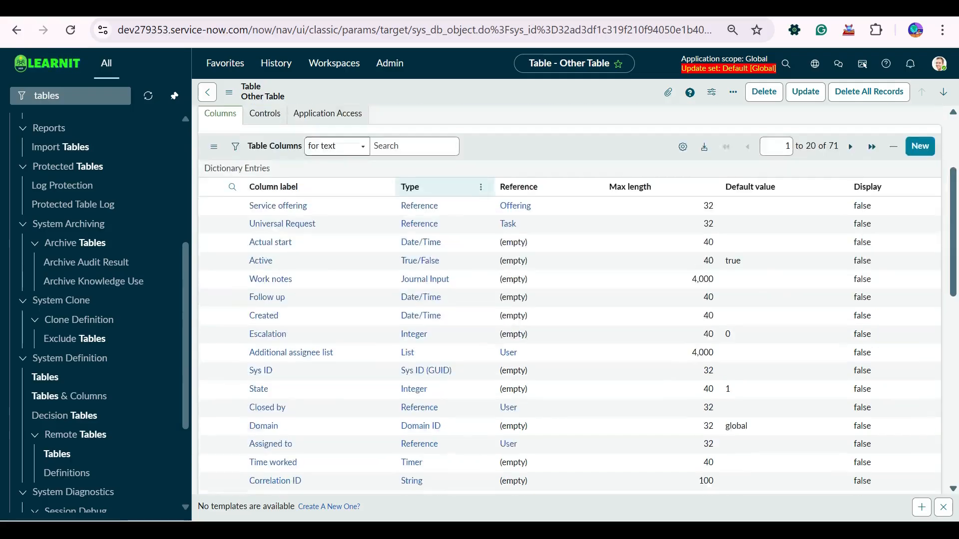
{"action": "scroll", "coordinate": [280, 408], "scroll_direction": "down", "scroll_amount": 2}
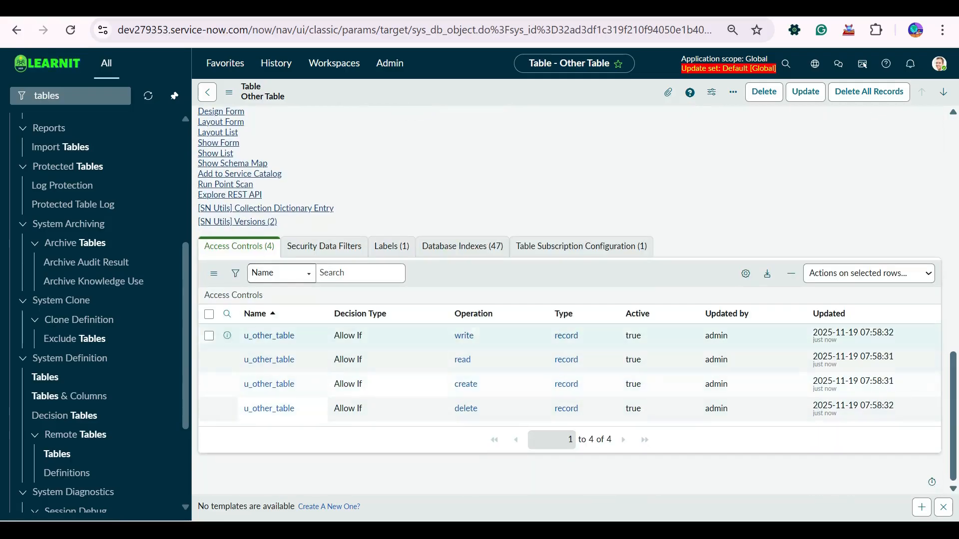
{"action": "scroll", "coordinate": [569, 299], "scroll_direction": "up", "scroll_amount": 17}
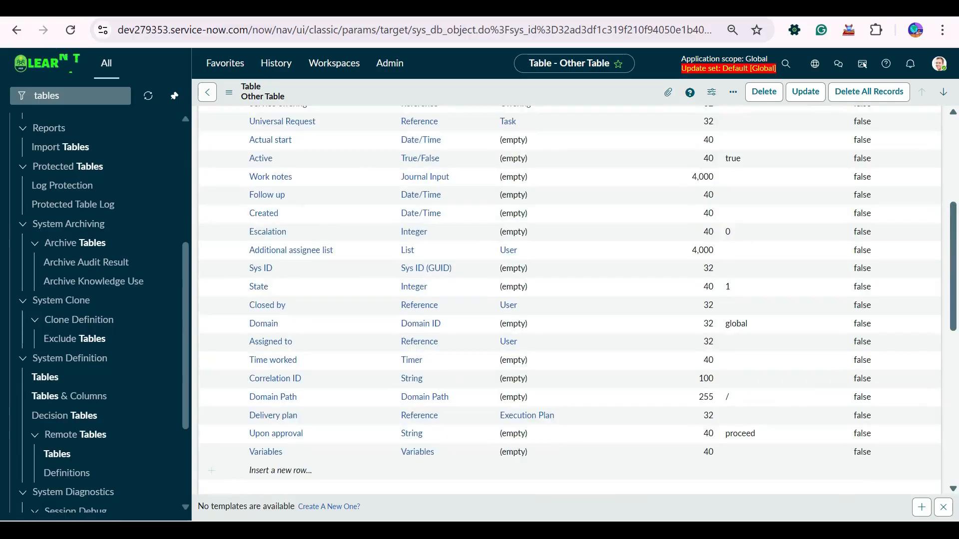
Examine the Other Table's auto-numbering and user role controls, and compare them with its access control entries.
{"action": "left_click", "coordinate": [264, 258]}
{"action": "scroll", "coordinate": [569, 299], "scroll_direction": "down", "scroll_amount": 3}
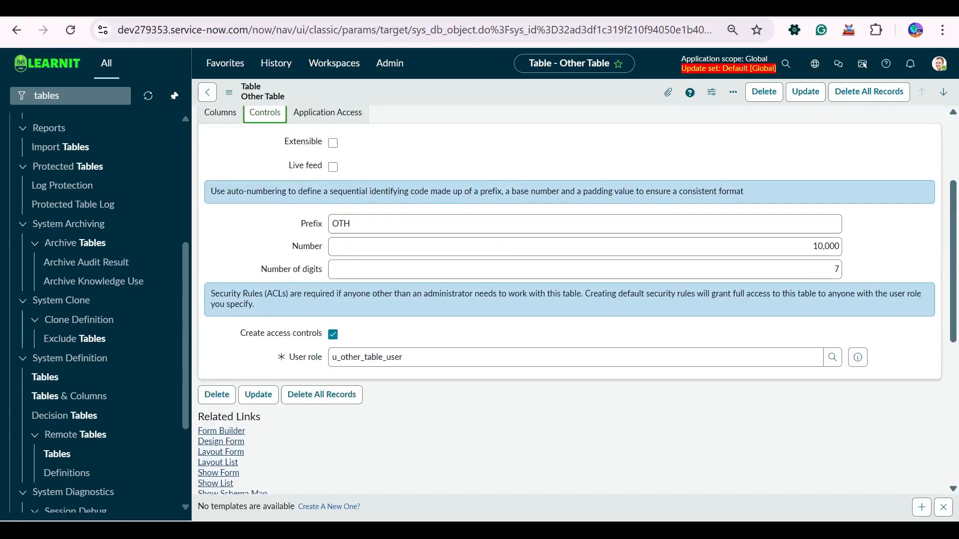
{"action": "scroll", "coordinate": [570, 300], "scroll_direction": "down", "scroll_amount": 5}
{"action": "scroll", "coordinate": [497, 400], "scroll_direction": "down", "scroll_amount": 1}
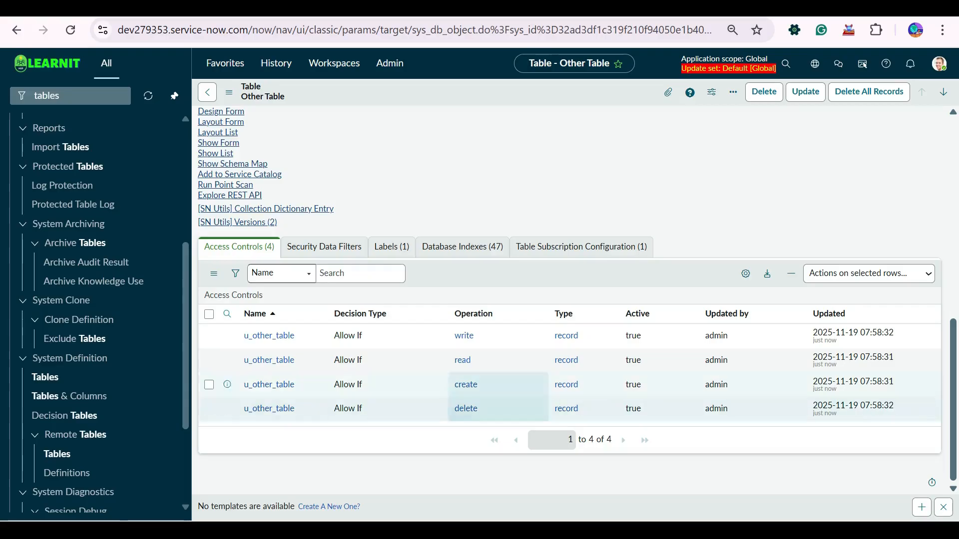
Review the Other Table's labels, database indexes and table subscription configuration.
{"action": "left_click", "coordinate": [392, 247]}
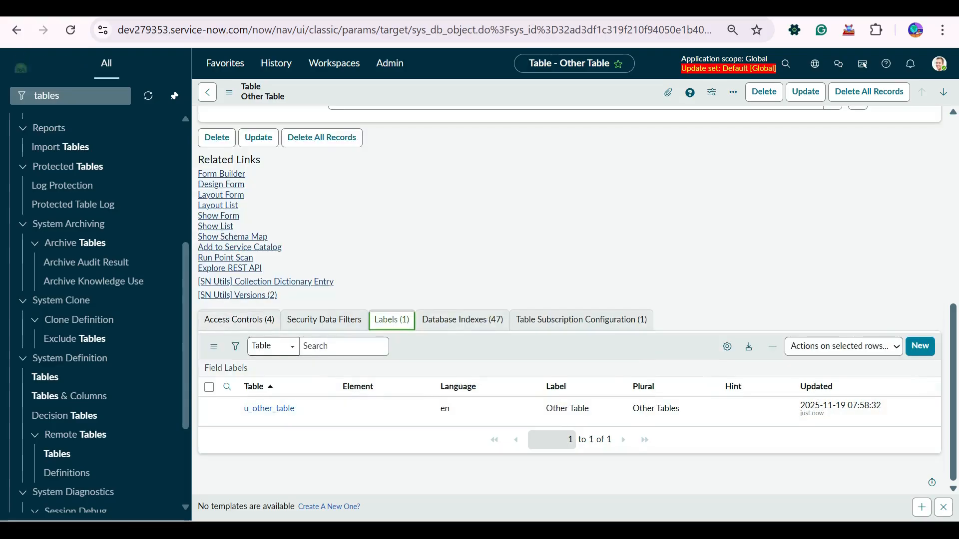
{"action": "left_click", "coordinate": [462, 320]}
{"action": "scroll", "coordinate": [569, 300], "scroll_direction": "down", "scroll_amount": 3}
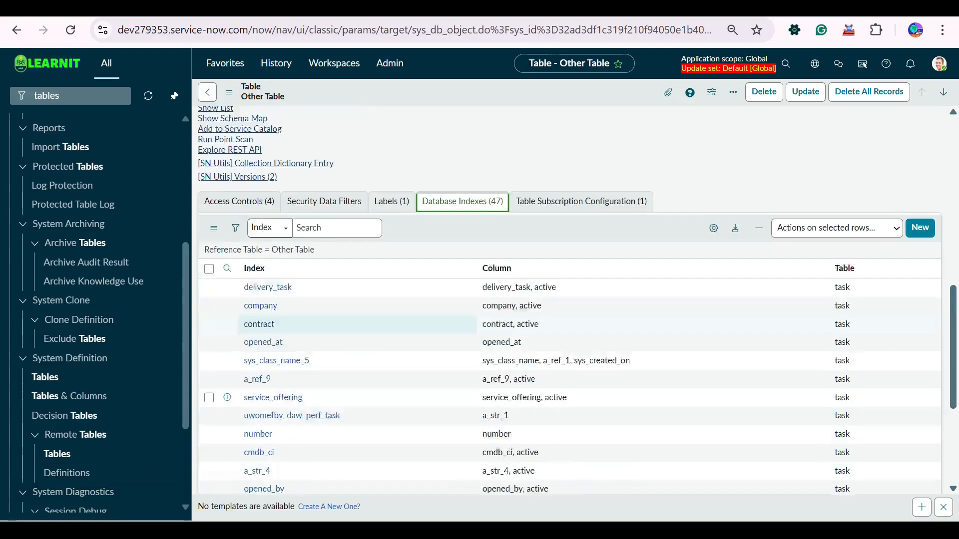
{"action": "scroll", "coordinate": [570, 299], "scroll_direction": "up", "scroll_amount": 6}
{"action": "left_click", "coordinate": [580, 469]}
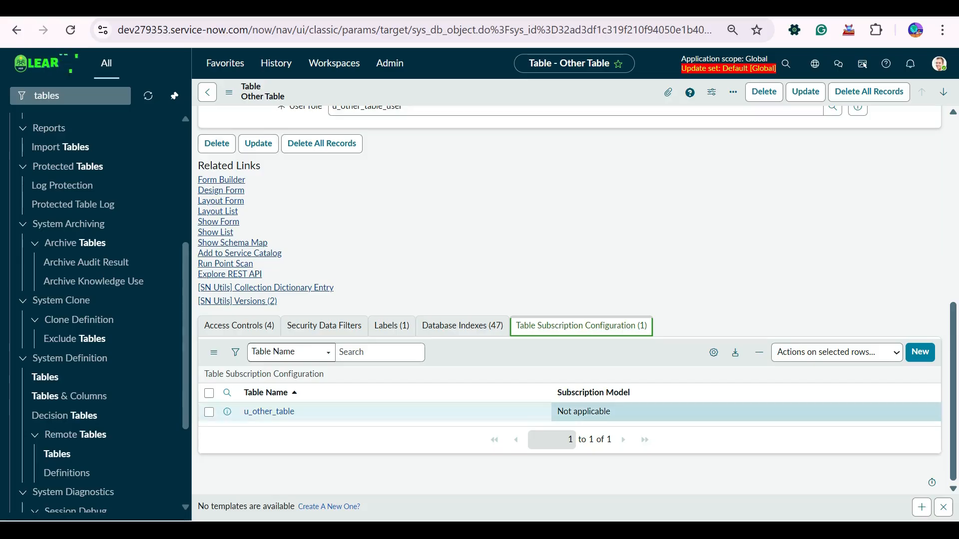
{"action": "left_click_drag", "start_coordinate": [614, 413], "coordinate": [537, 395]}
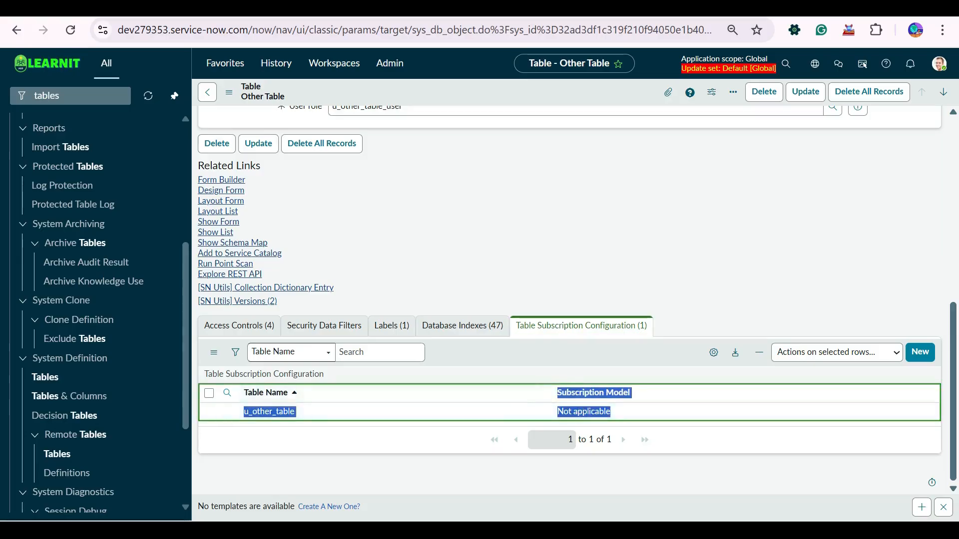
{"action": "left_click", "coordinate": [505, 373]}
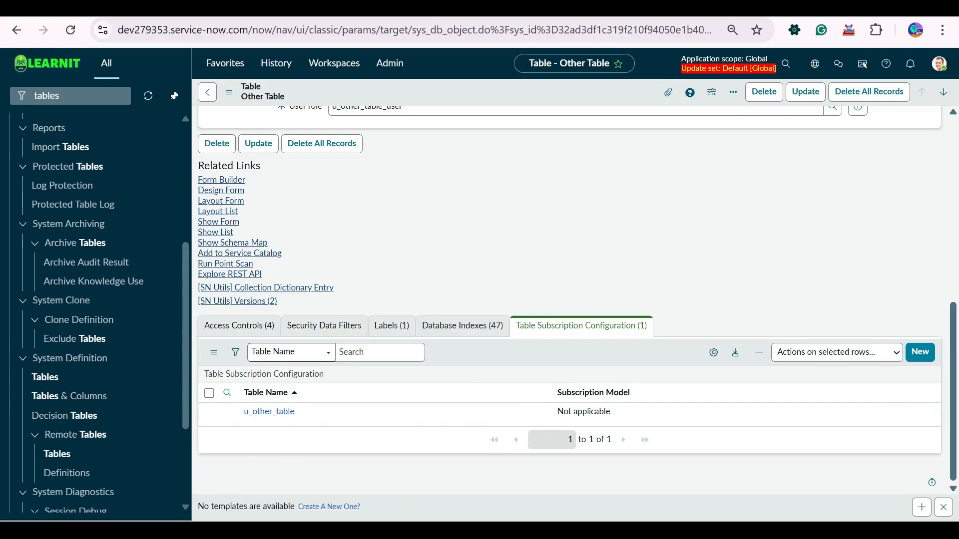
Open the Other Tables module from the navigator and start a new record to view its default form.
{"action": "scroll", "coordinate": [539, 344], "scroll_direction": "up", "scroll_amount": 8}
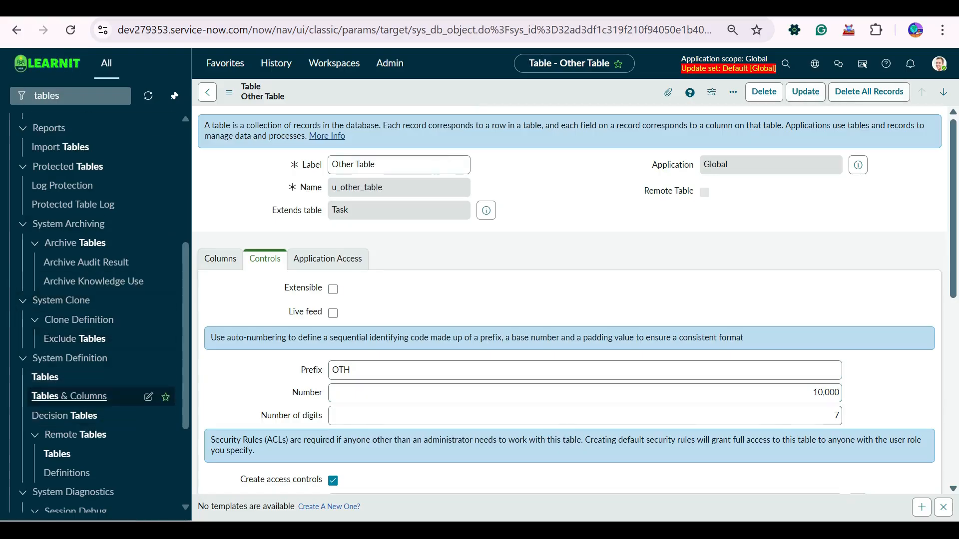
{"action": "scroll", "coordinate": [69, 396], "scroll_direction": "up", "scroll_amount": 5}
{"action": "left_click", "coordinate": [58, 357]}
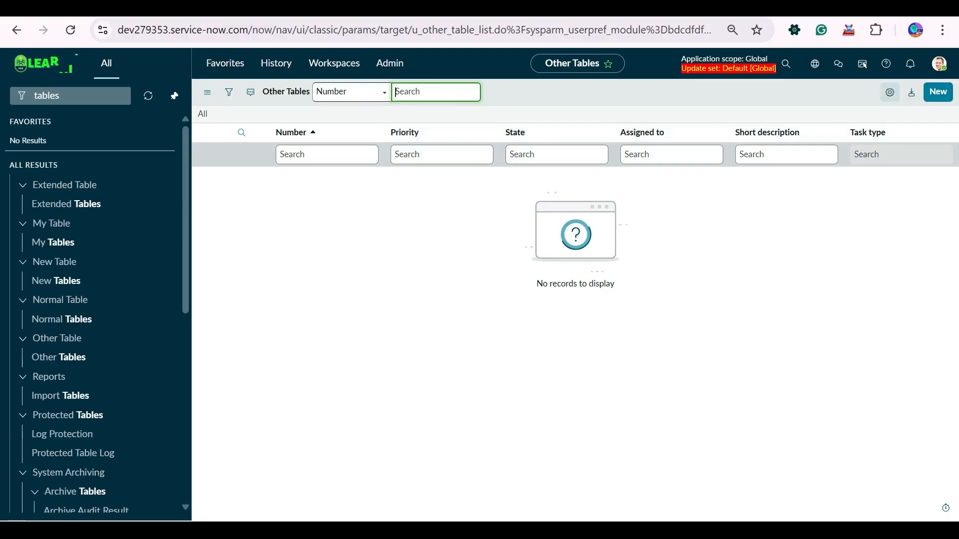
{"action": "left_click", "coordinate": [938, 92]}
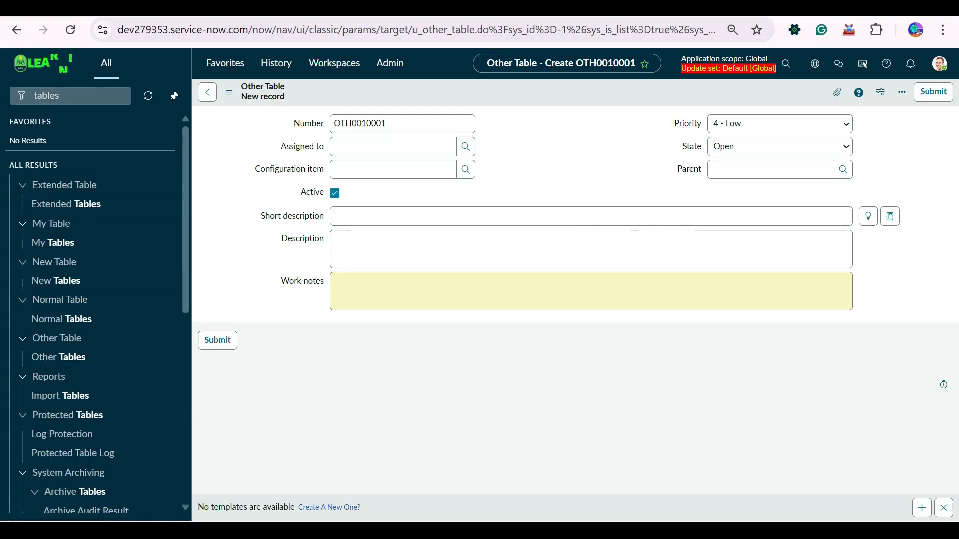
Filter the navigator for "incident", open a new incident form, and examine its field layout.
{"action": "left_click", "coordinate": [71, 96]}
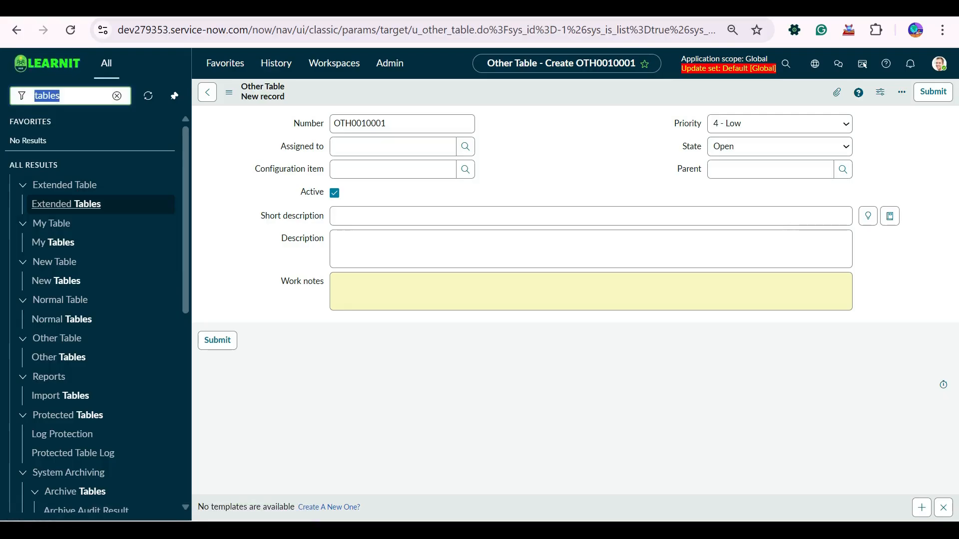
{"action": "type", "text": "inci"}
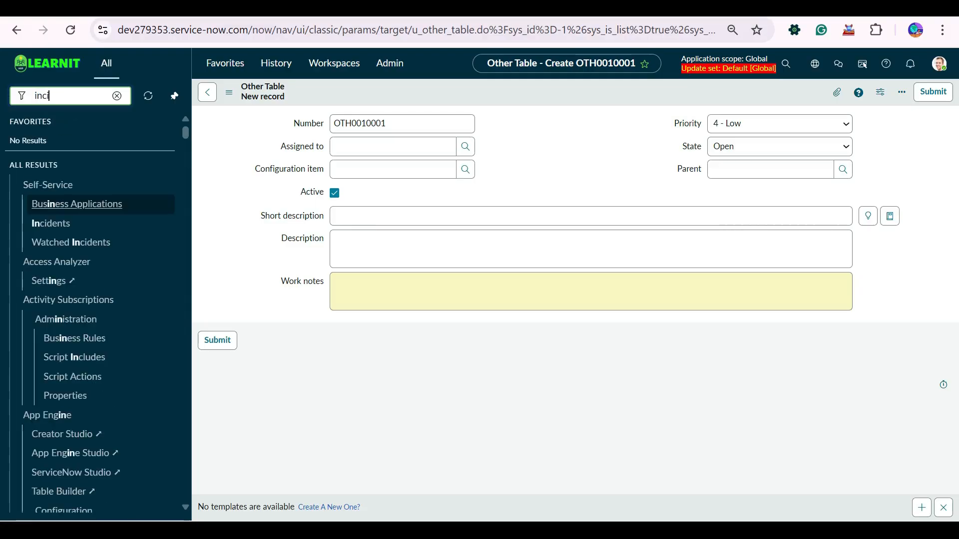
{"action": "type", "text": "dent"}
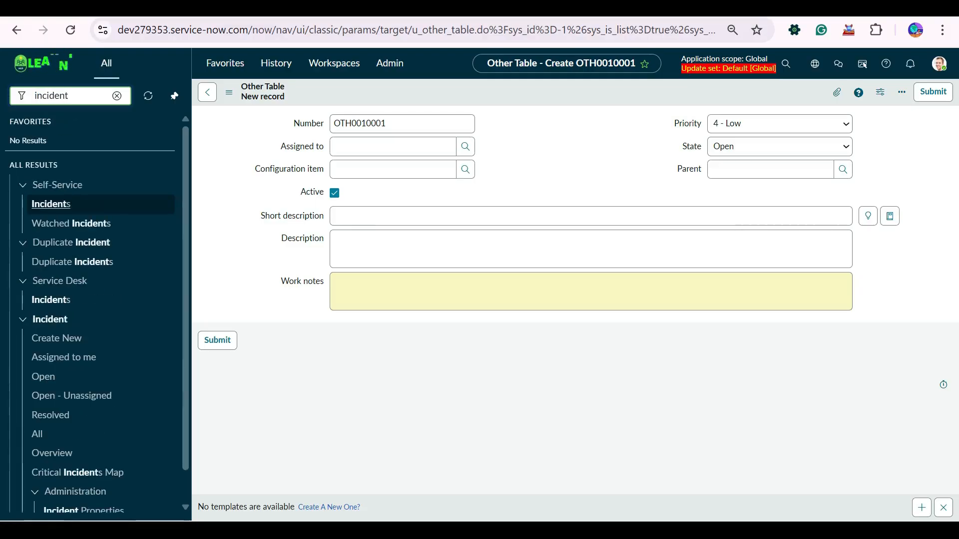
{"action": "left_click", "coordinate": [56, 338]}
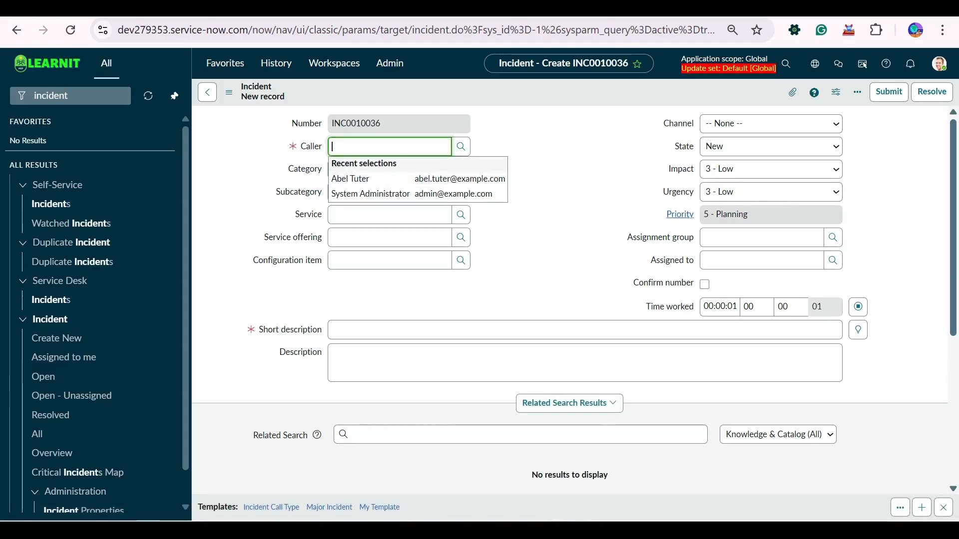
{"action": "left_click_drag", "start_coordinate": [239, 116], "coordinate": [799, 390]}
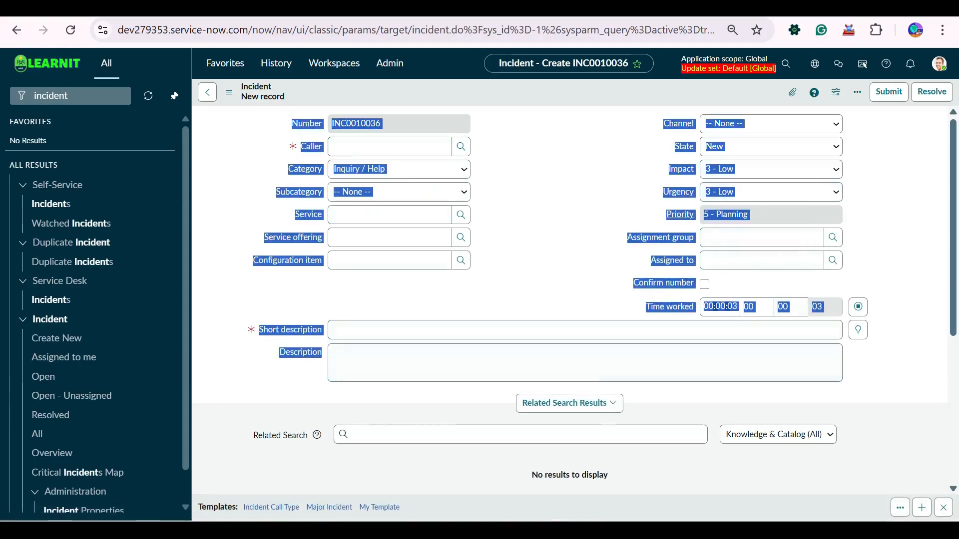
{"action": "left_click", "coordinate": [799, 390]}
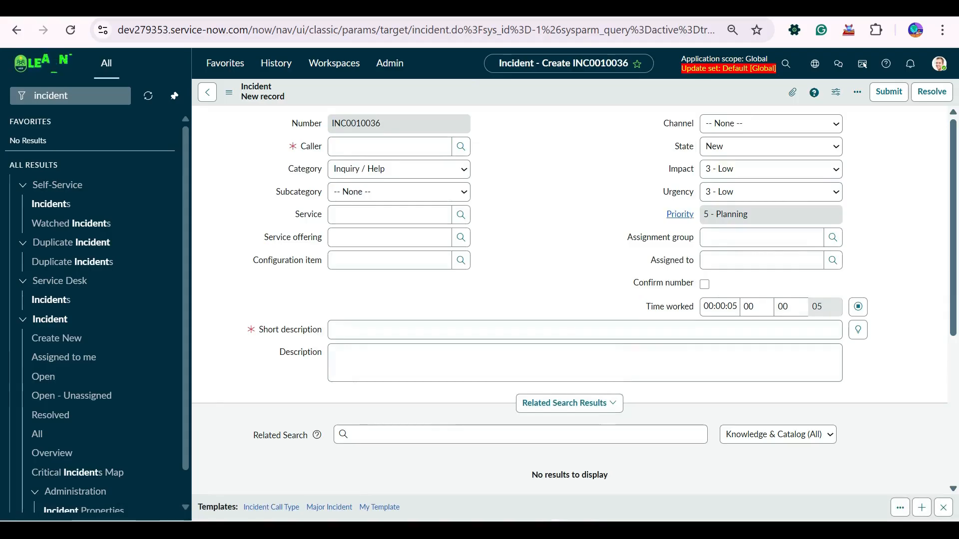